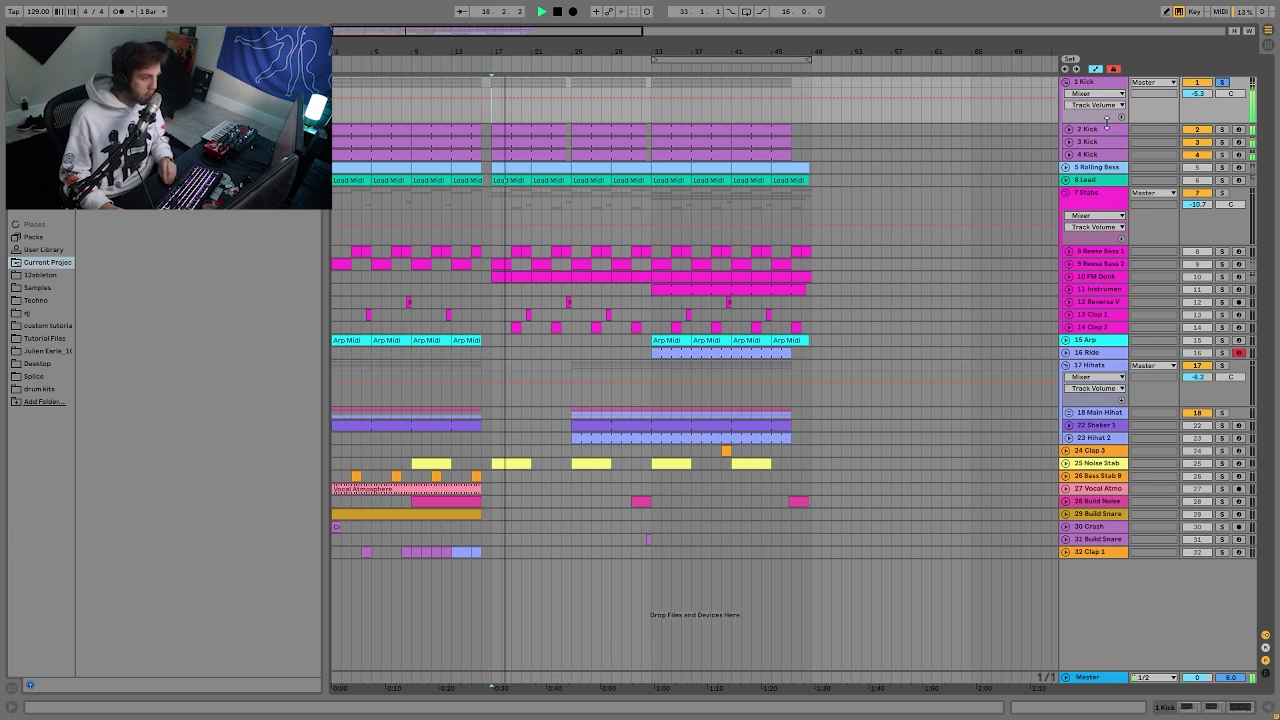
Show the devices of the soloed 2 Kick track and play that layer on its own.
key("space")
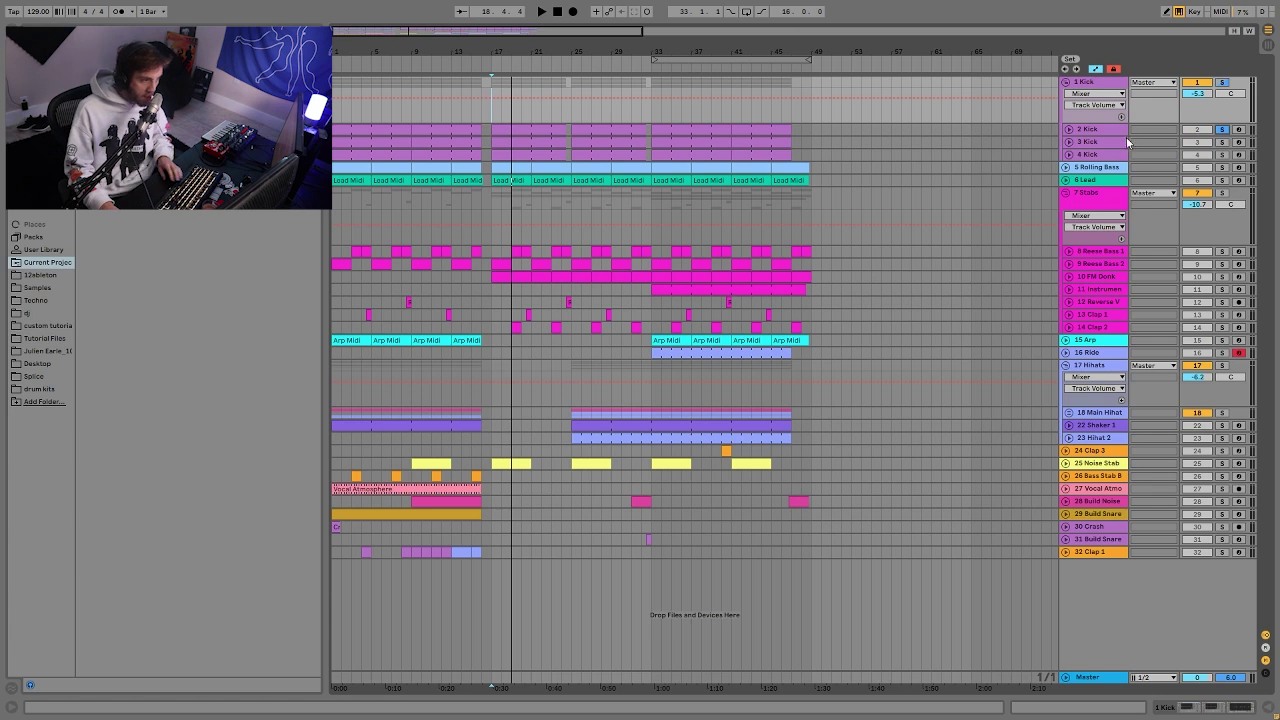
double_click(1092, 130)
key("space")
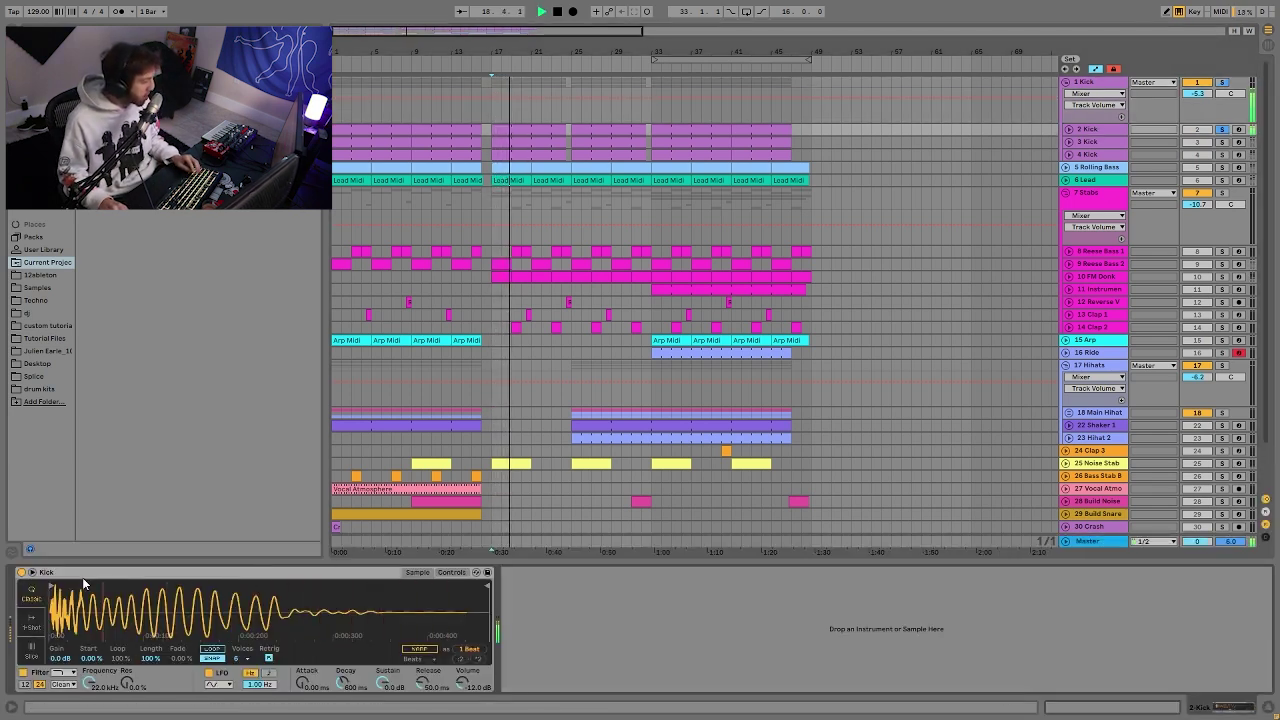
key("space")
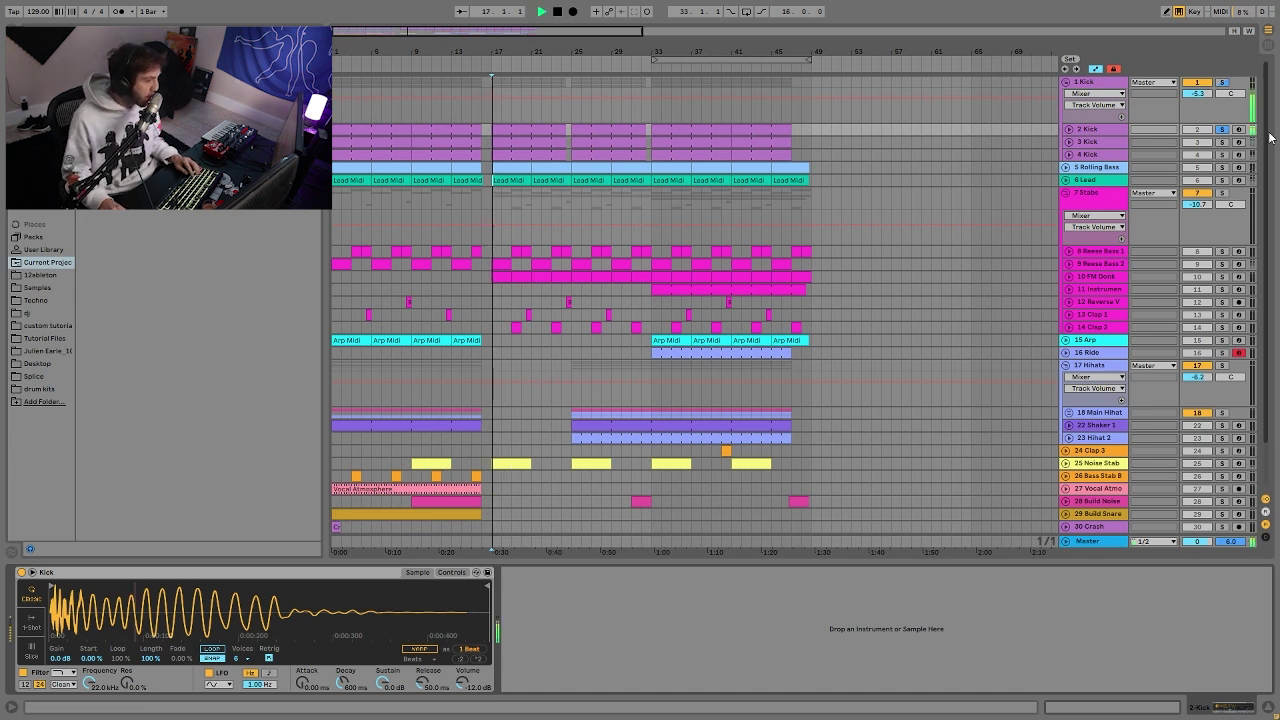
Solo the 3 Kick track and look through its devices, from the sampler and Audio Effect Rack to the Reverb and EQ Eight.
left_click(1222, 142)
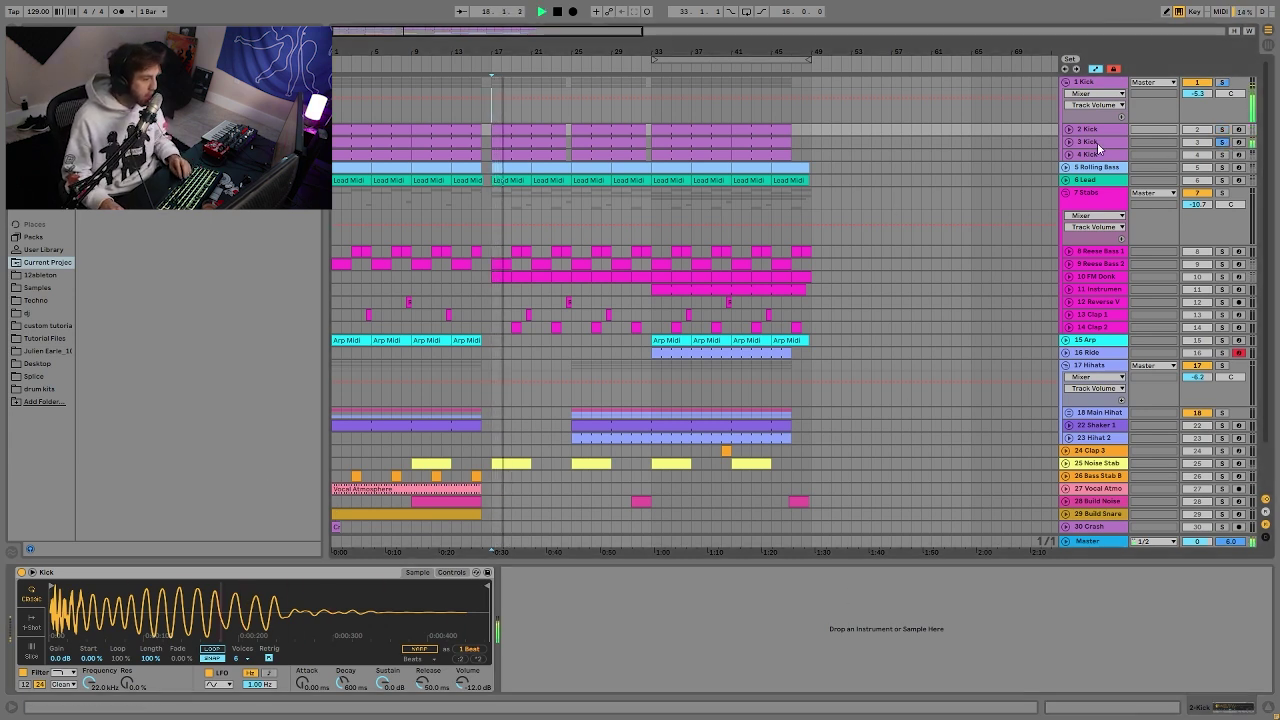
left_click(1097, 145)
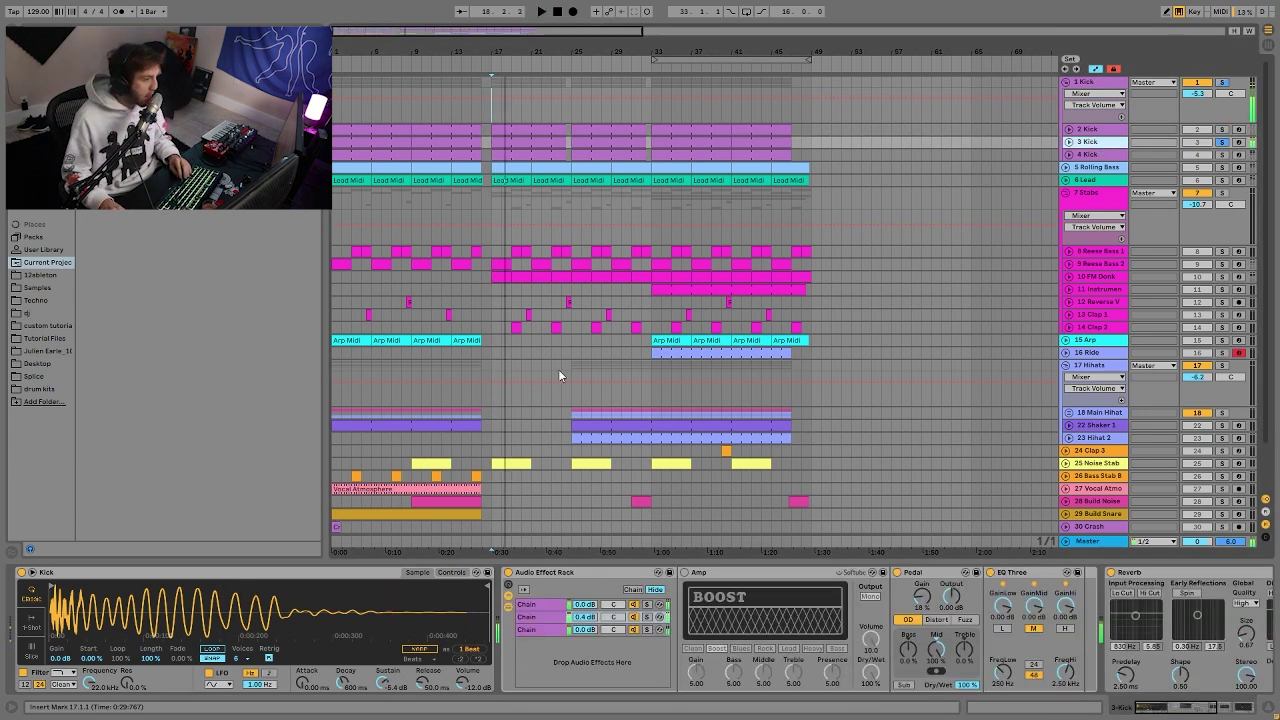
left_click(797, 612)
scroll(790, 625, "down", 3)
scroll(740, 645, "up", 2)
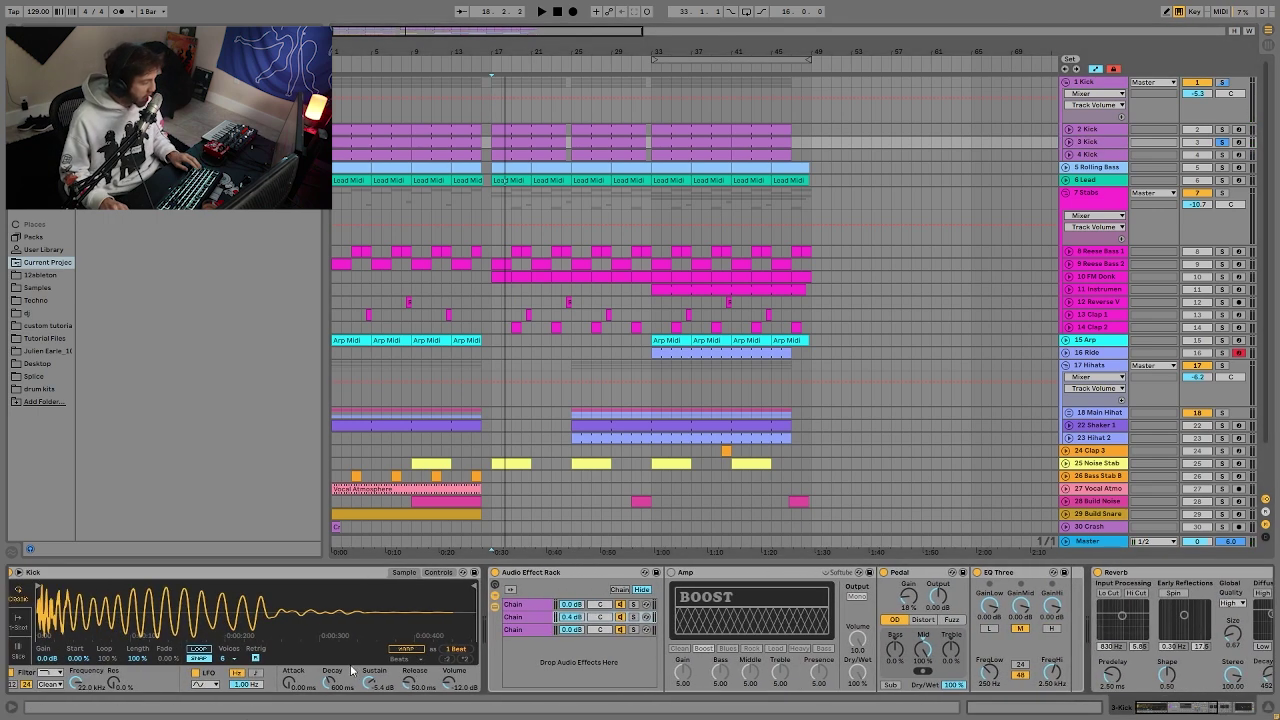
scroll(1001, 577, "down", 5)
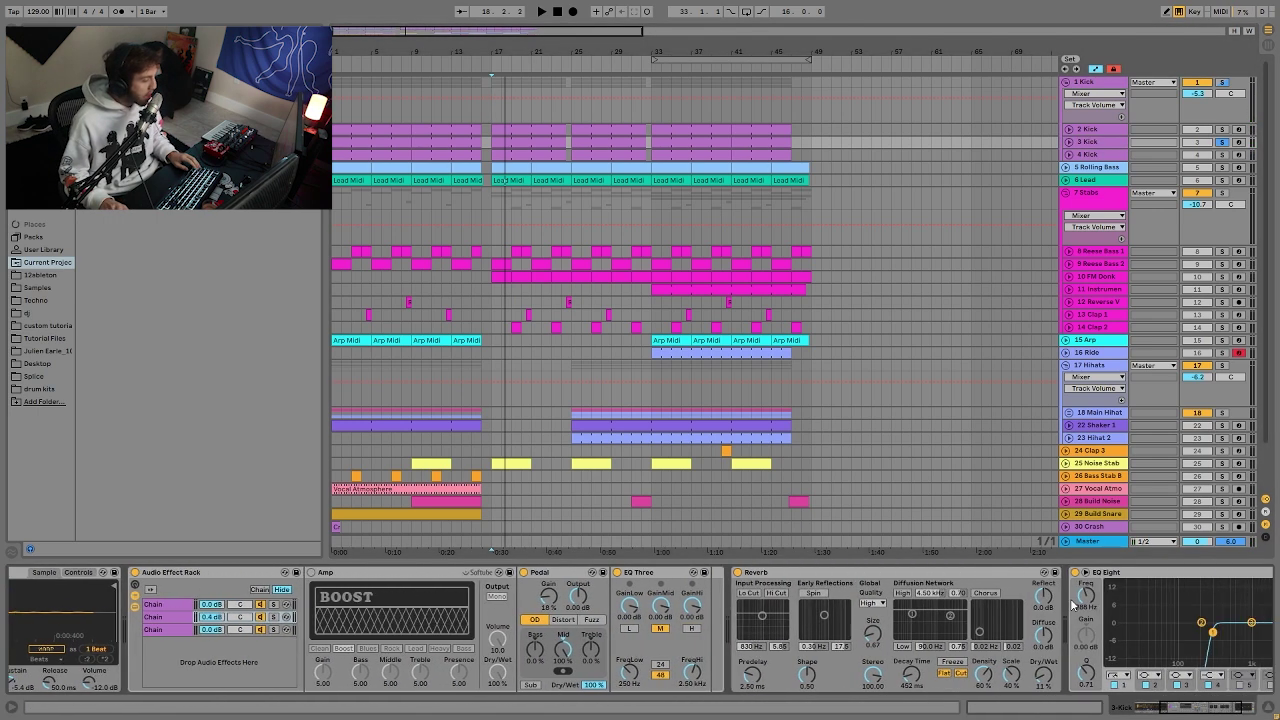
Bypass the Reverb and EQ Eight on 3 Kick and play the layer without them.
left_click(1008, 572)
left_click(670, 572)
key("space")
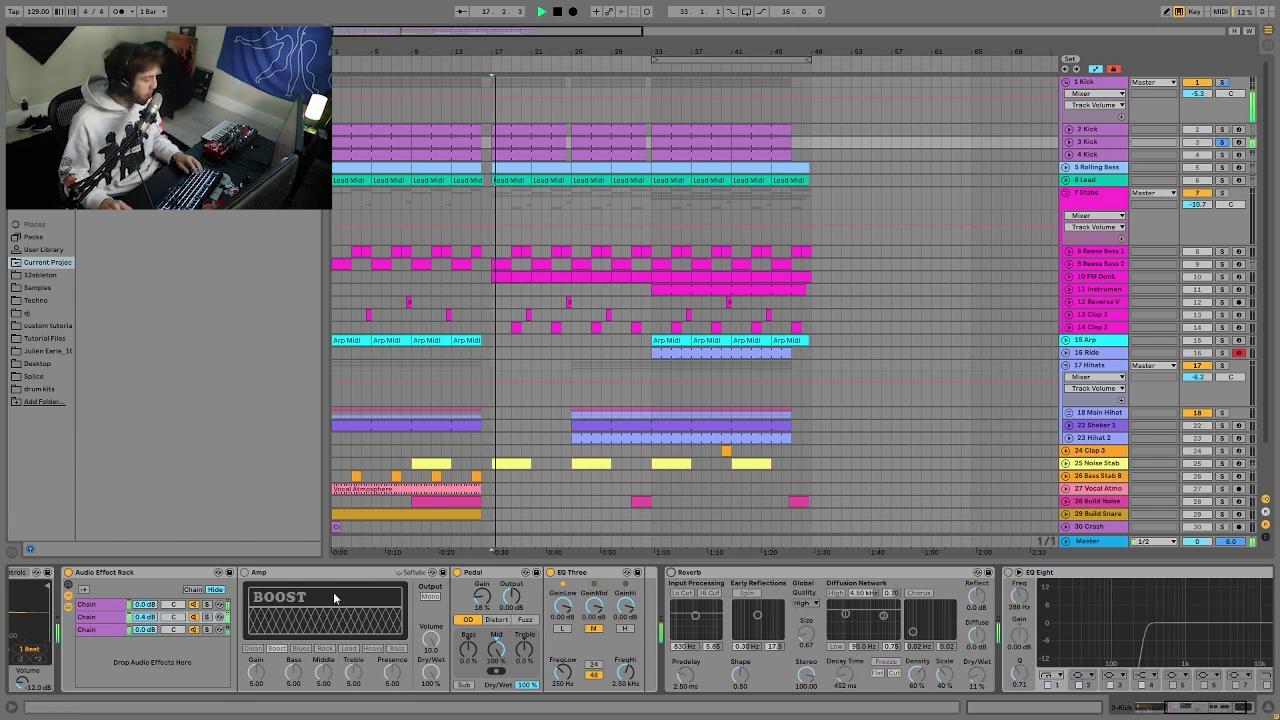
Audition the chains of the 3 Kick Audio Effect Rack one at a time by soloing the first, third and second chain.
left_click(207, 605)
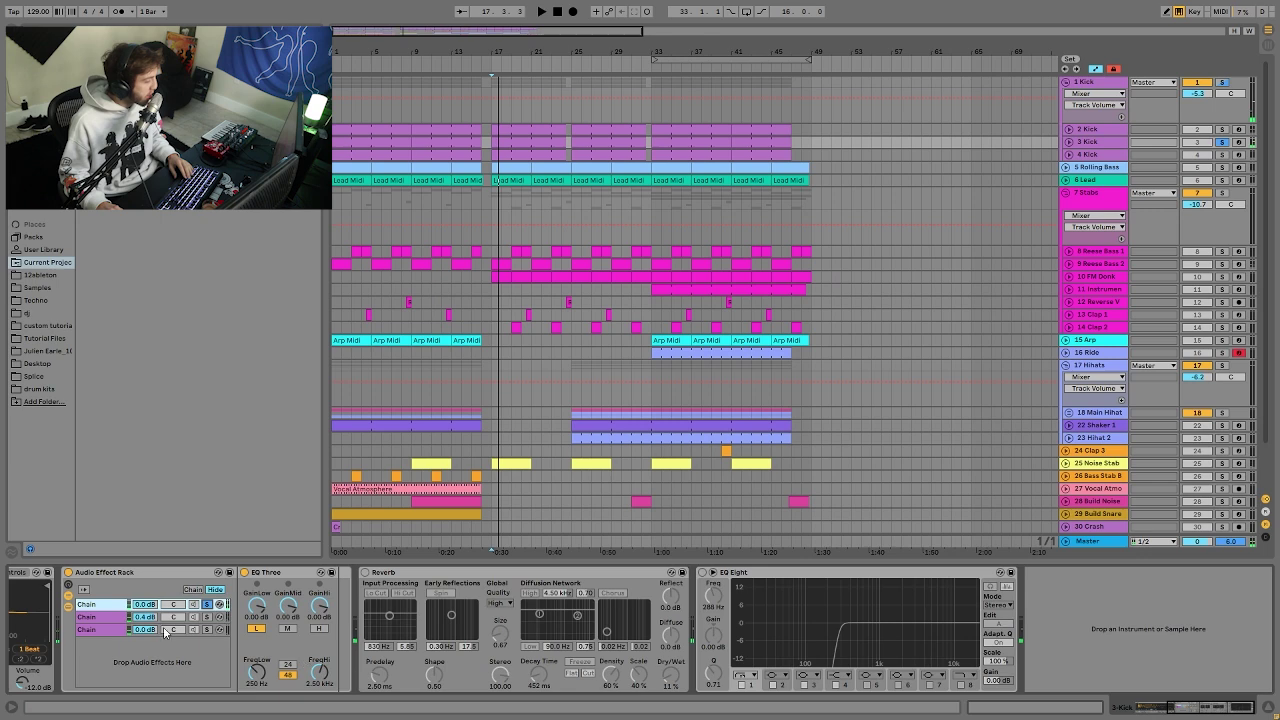
left_click(206, 630)
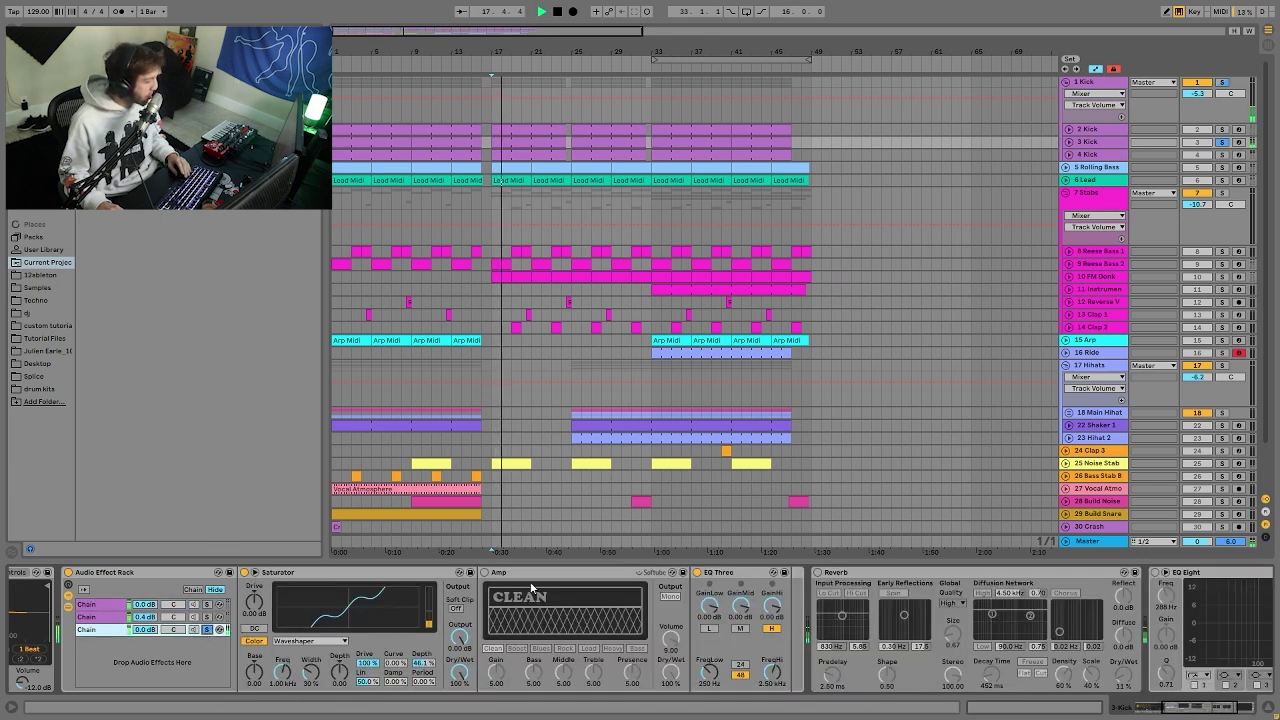
left_click(206, 617)
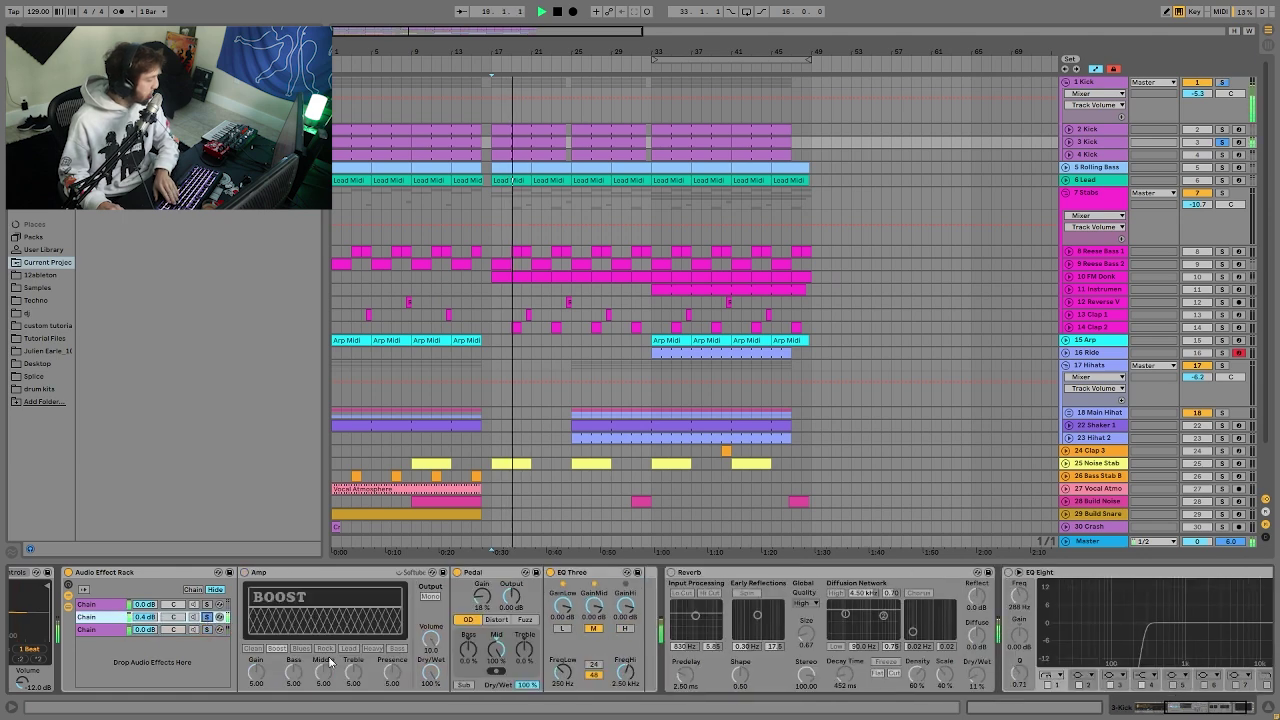
Delete the Amp from the second and third chains of the 3 Kick rack, soloing each chain to hear it.
left_click(360, 573)
key("Delete")
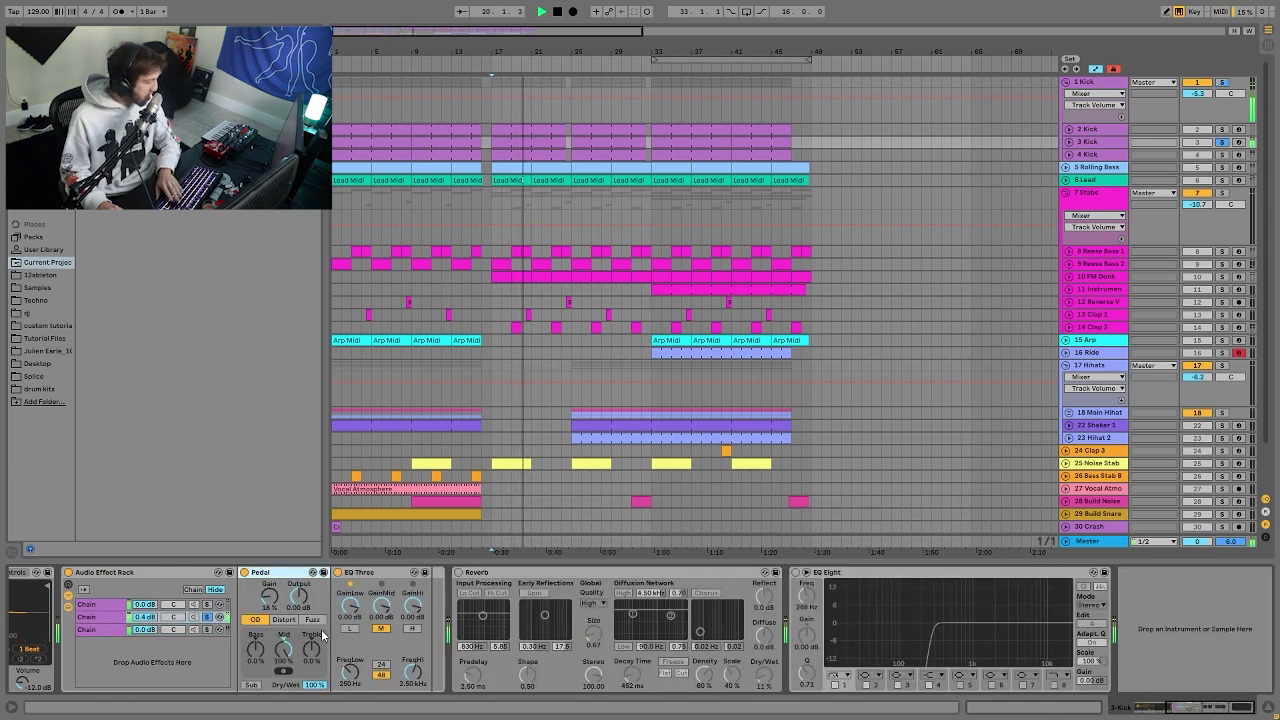
left_click(206, 630)
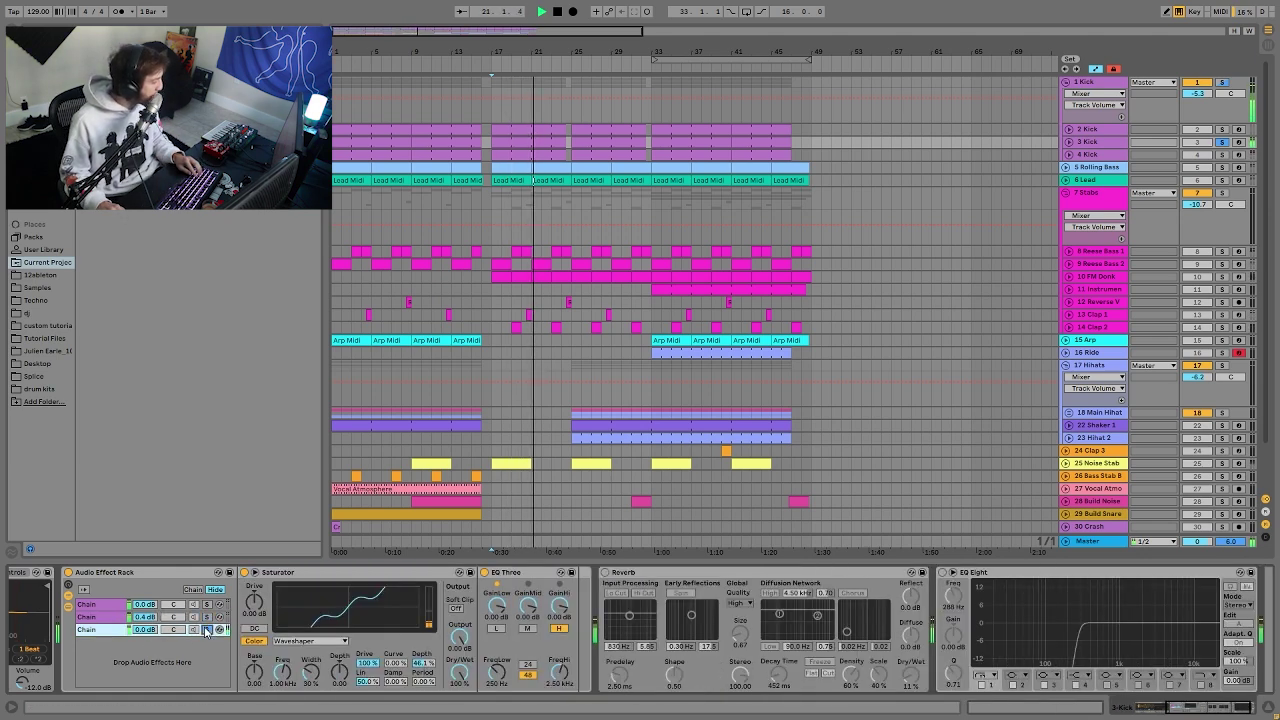
left_click(206, 617)
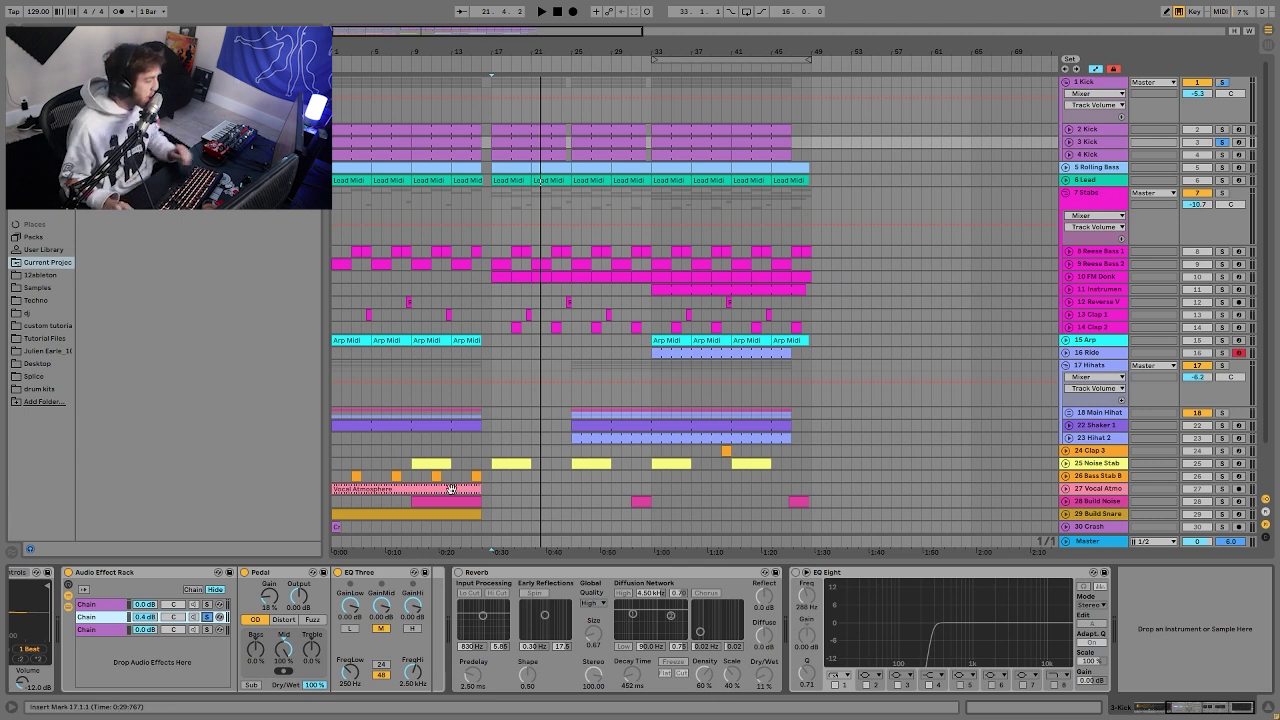
Solo the rack's first chain, clear the solo and play all three chains together.
left_click(208, 605)
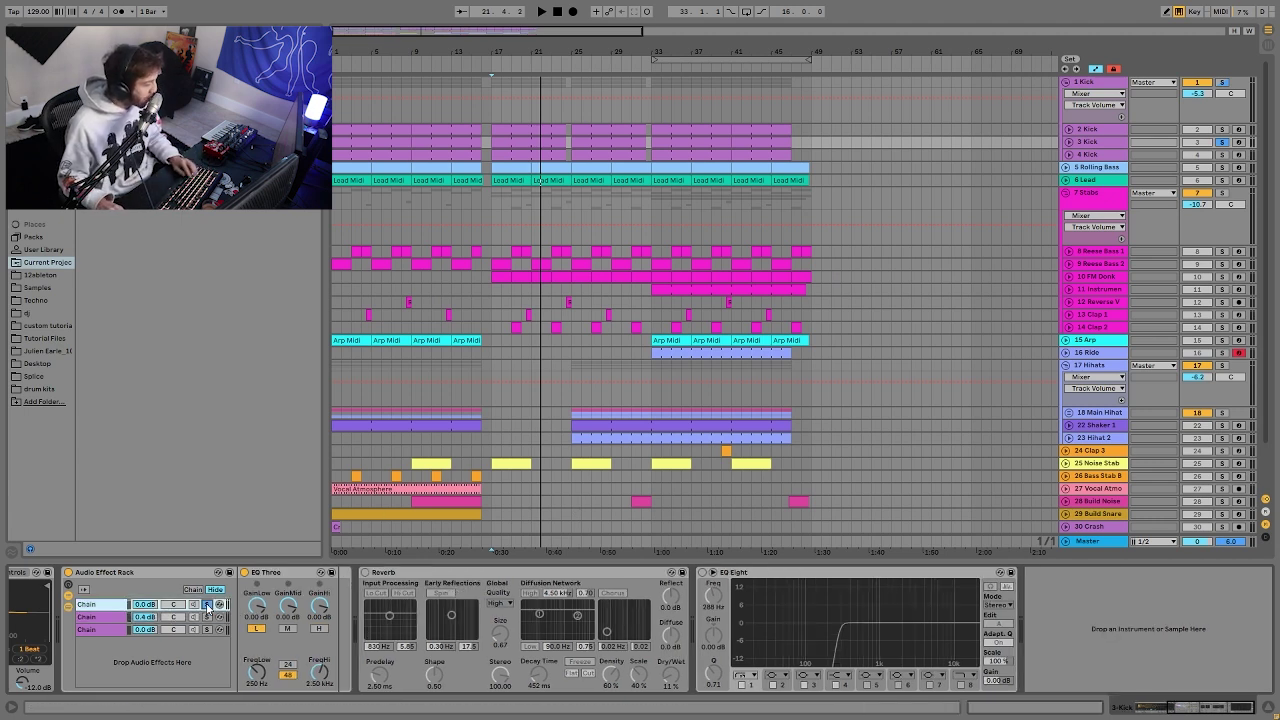
key("space")
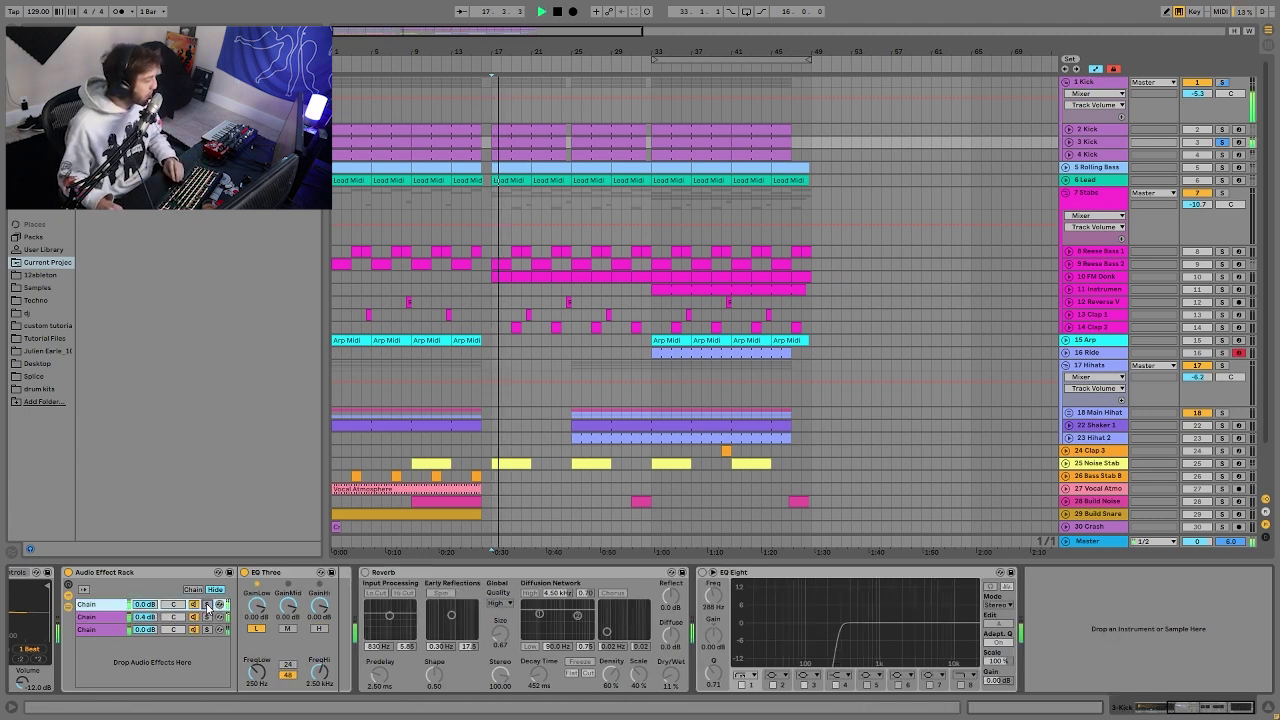
key("space")
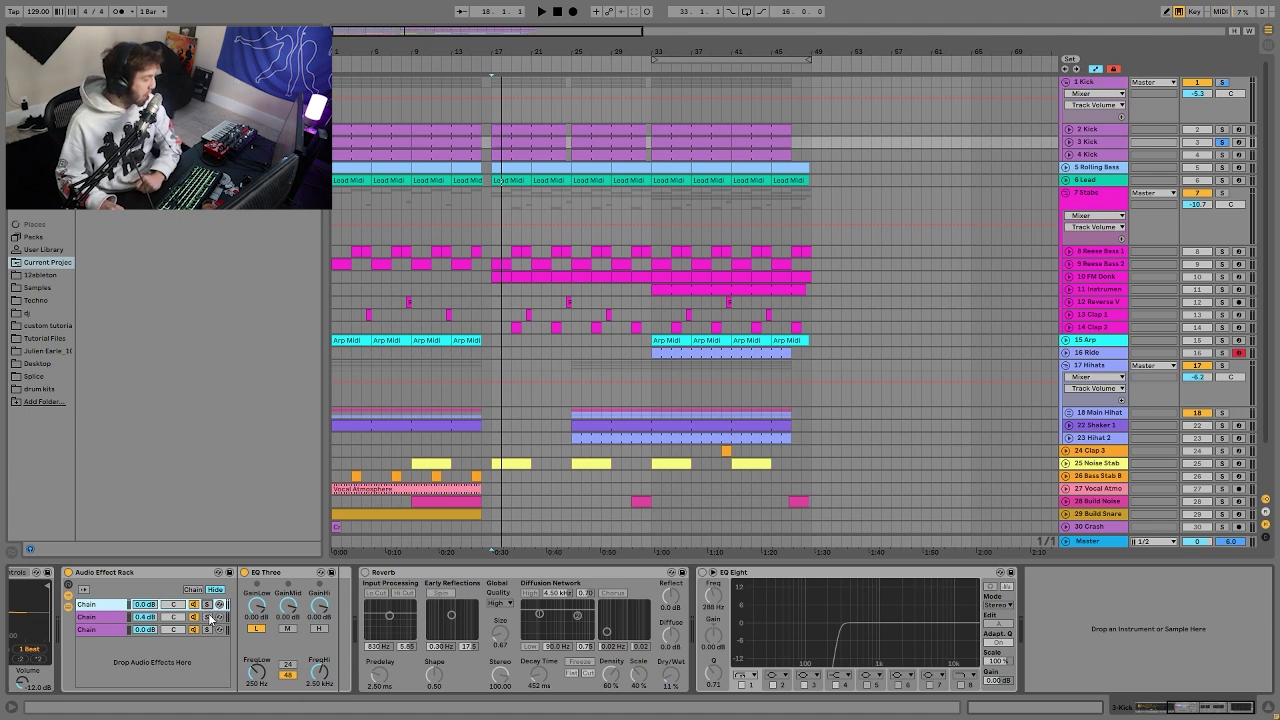
Solo the rack's third chain, set its Saturator drive to 3.94 dB and play it.
left_click(207, 630)
key("space")
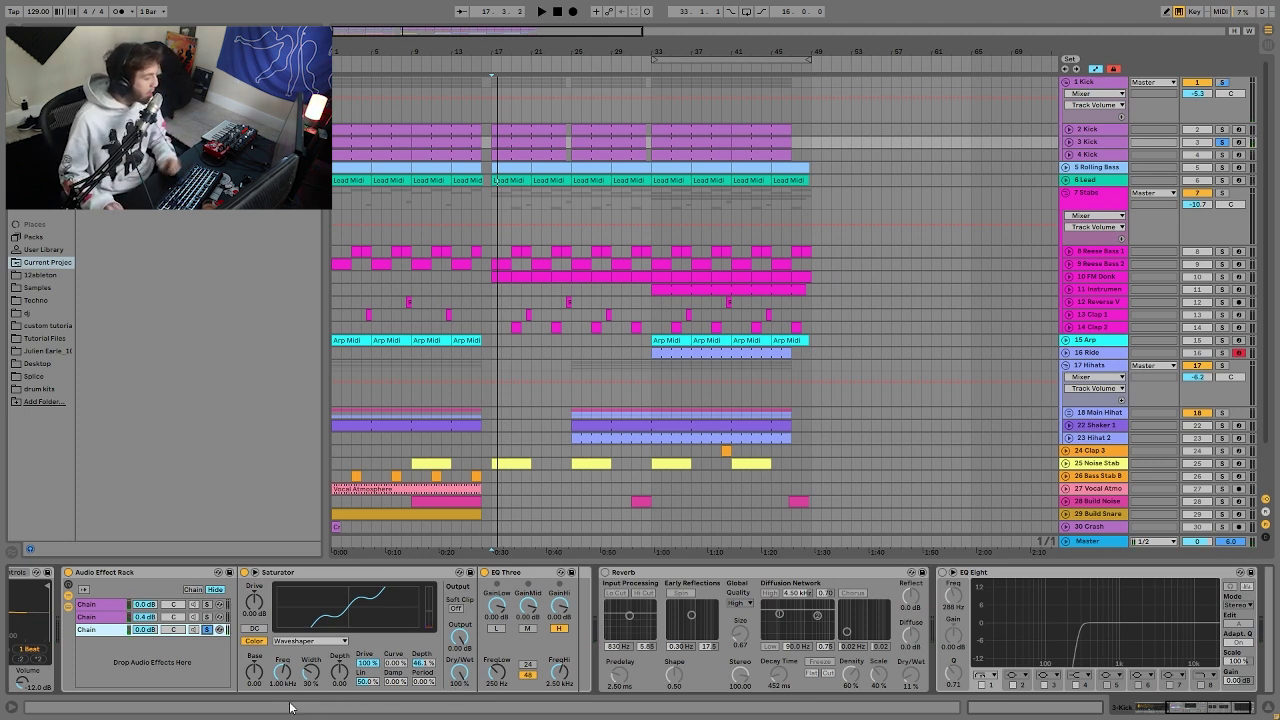
key("space")
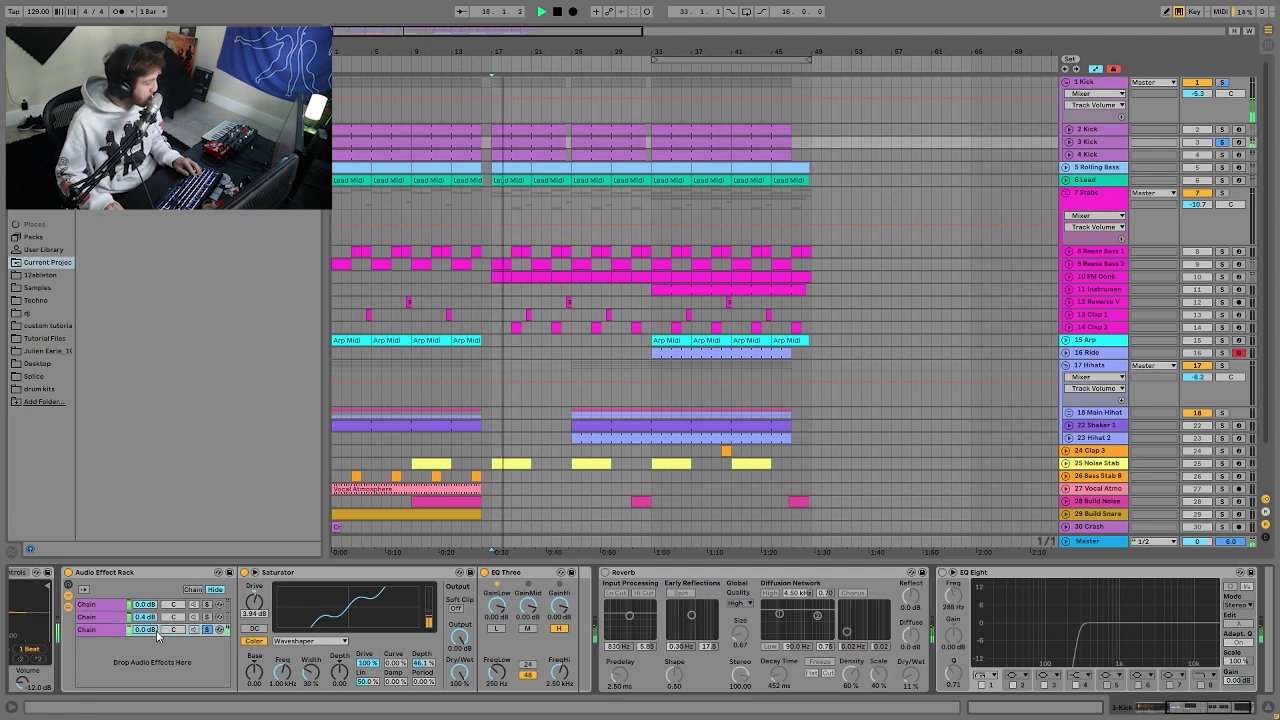
left_click(168, 634)
key("space")
Copy the third chain's Saturator to just after the rack, bypass the rack, and play with the copy's drive at 13.5 dB.
left_click(372, 582)
left_click_drag(372, 582, 621, 621)
left_click(205, 631)
left_click(69, 573)
key("space")
left_click_drag(615, 601, 618, 597)
key("space")
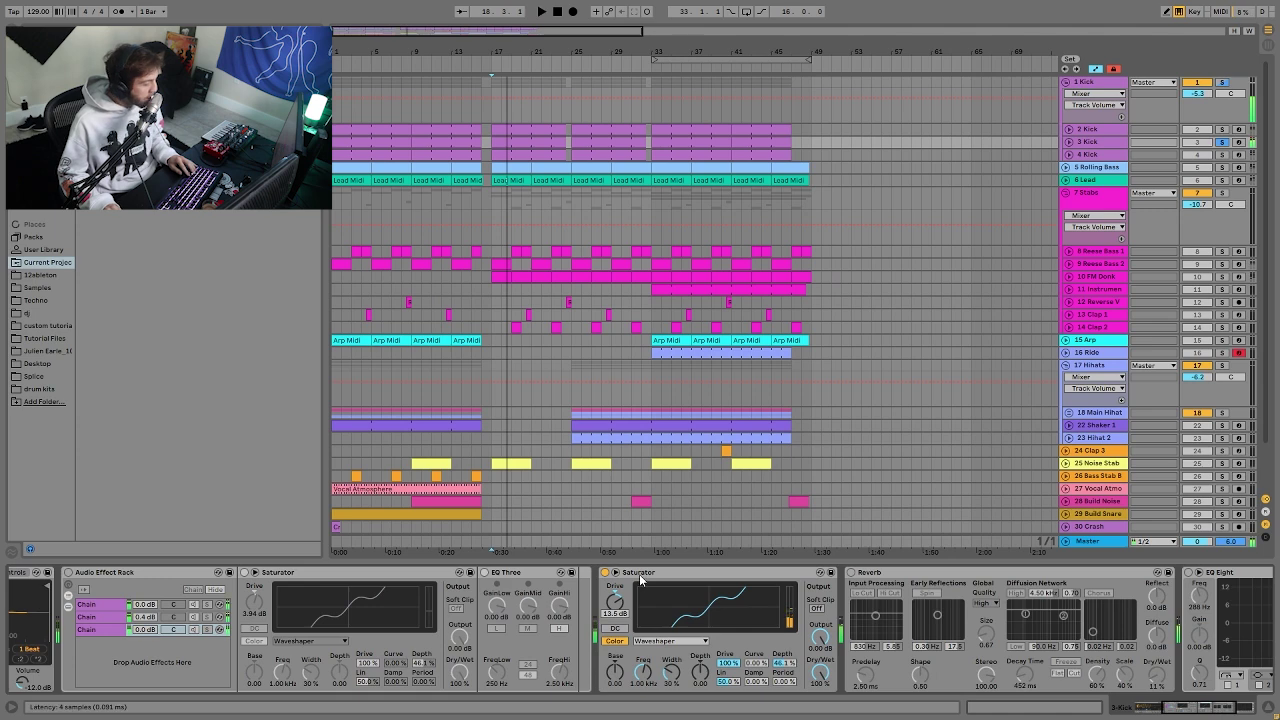
Delete the Saturator placed after the rack and turn the Audio Effect Rack back on for playback.
left_click(640, 572)
key("Delete")
left_click(68, 573)
key("space")
Try a copy of the second chain's Pedal after the rack, comparing with the rack bypassed, and delete the copy.
left_click(204, 617)
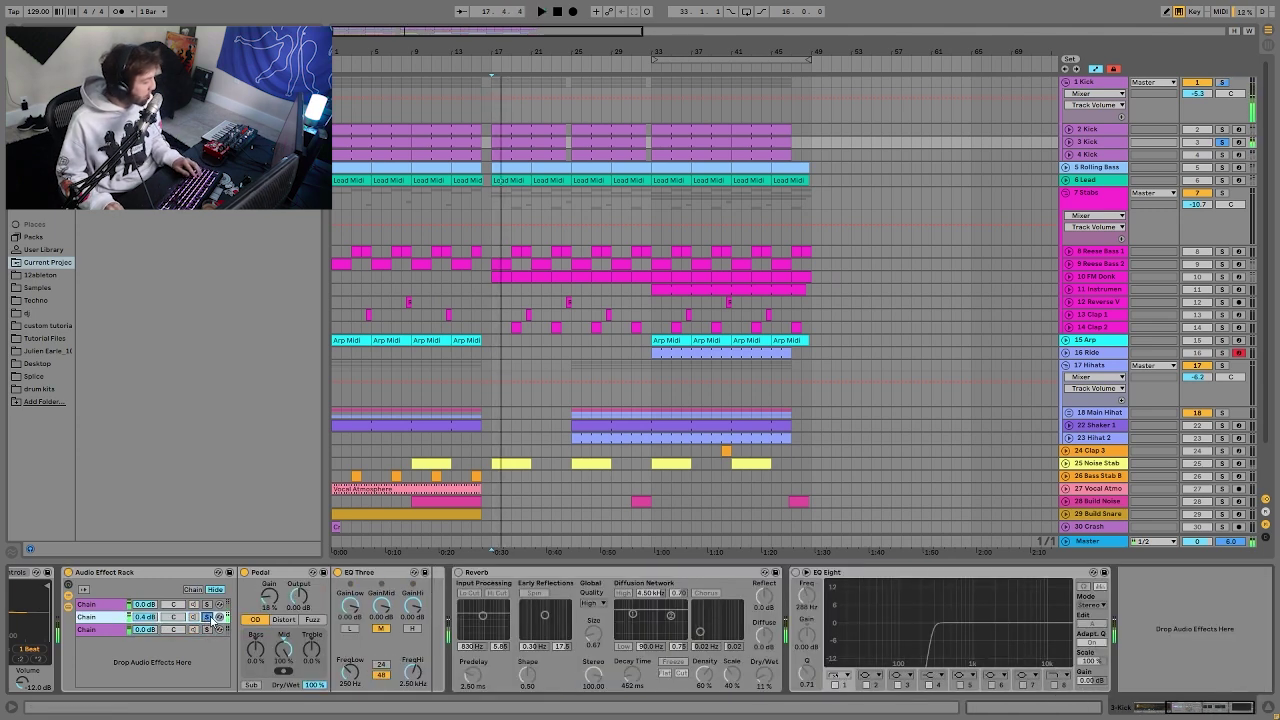
left_click(219, 630)
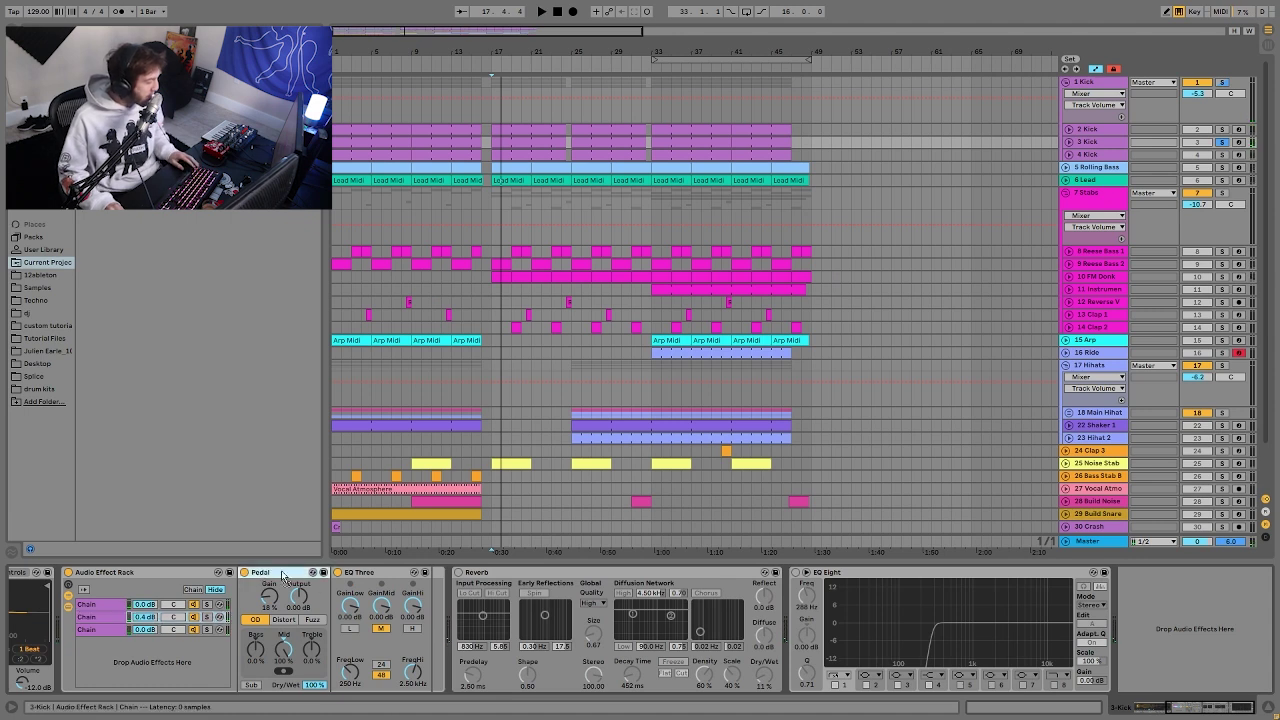
key("space")
left_click(68, 573)
left_click(68, 573)
key("space")
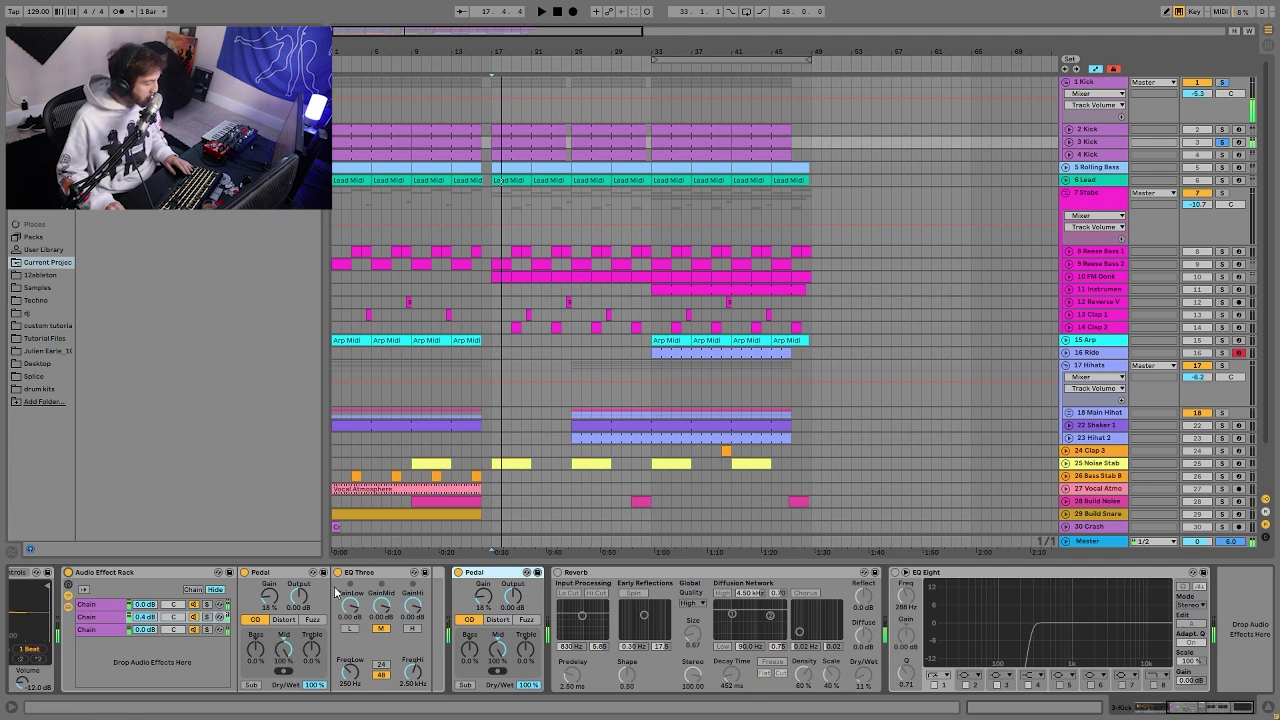
left_click(489, 573)
key("Delete")
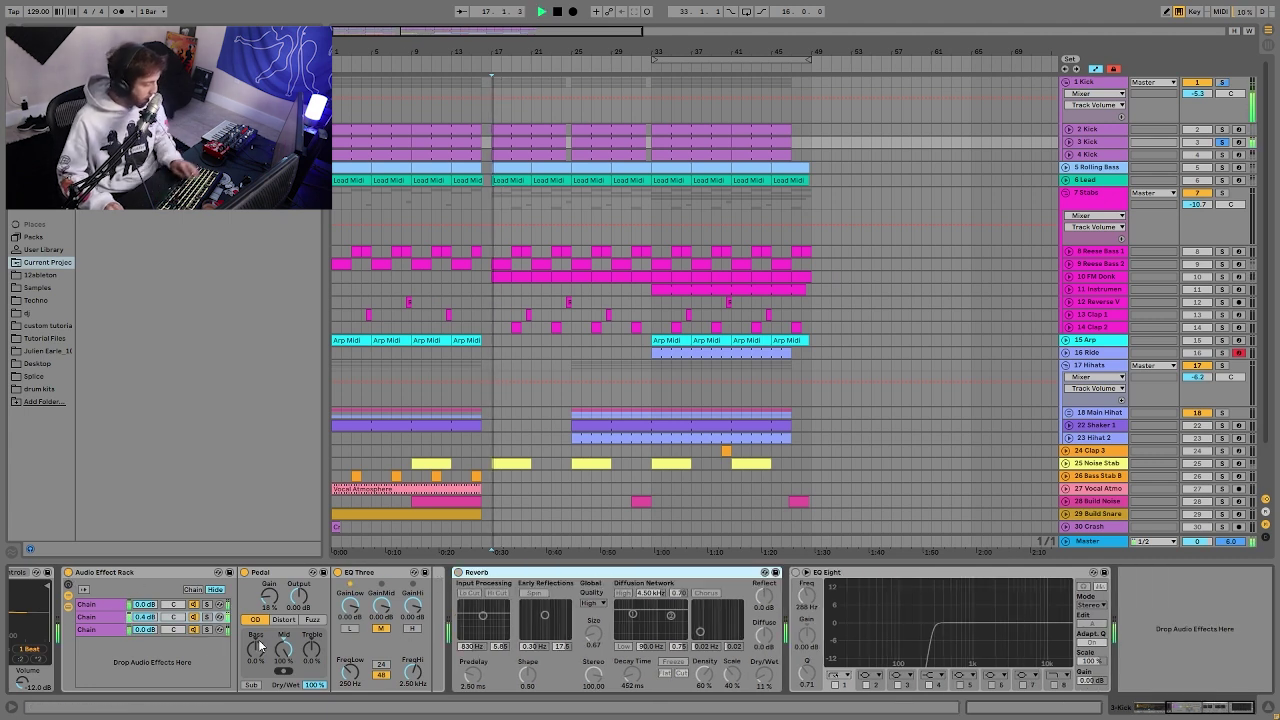
Turn the EQ Eight and the Reverb on 3 Kick back on one after the other, playing the layer with each.
left_click(795, 573)
key("space")
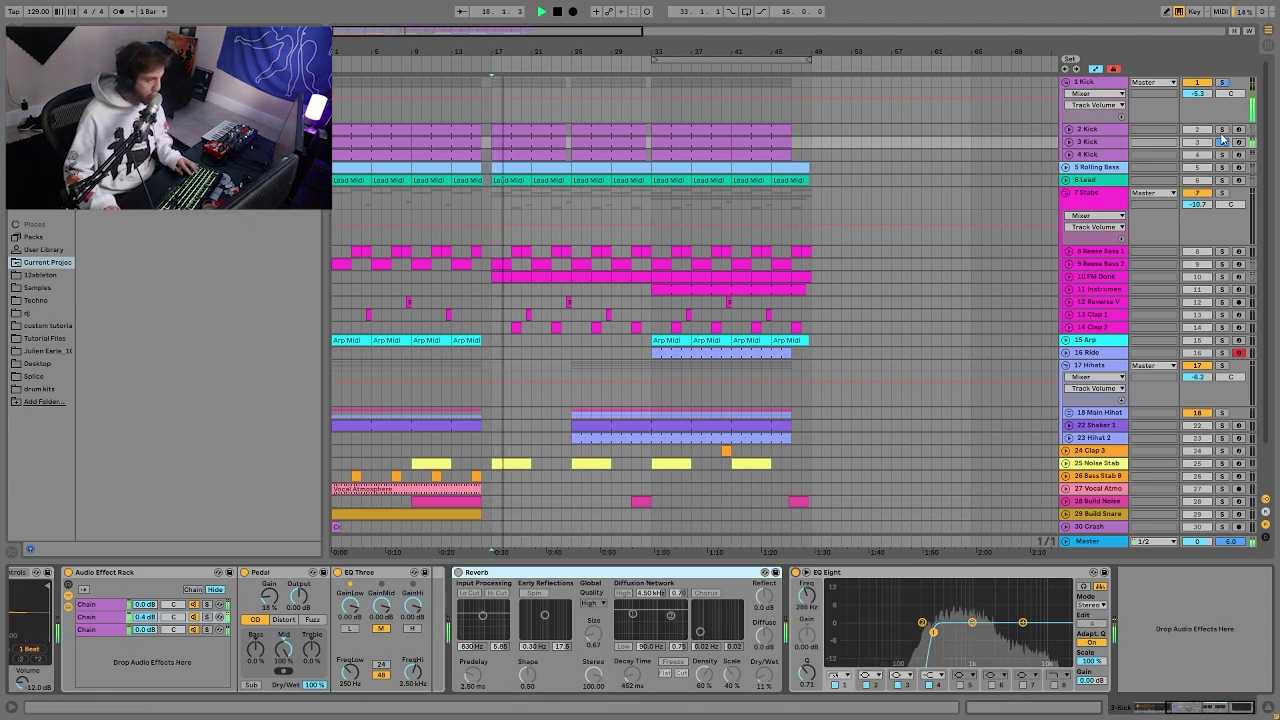
key("space")
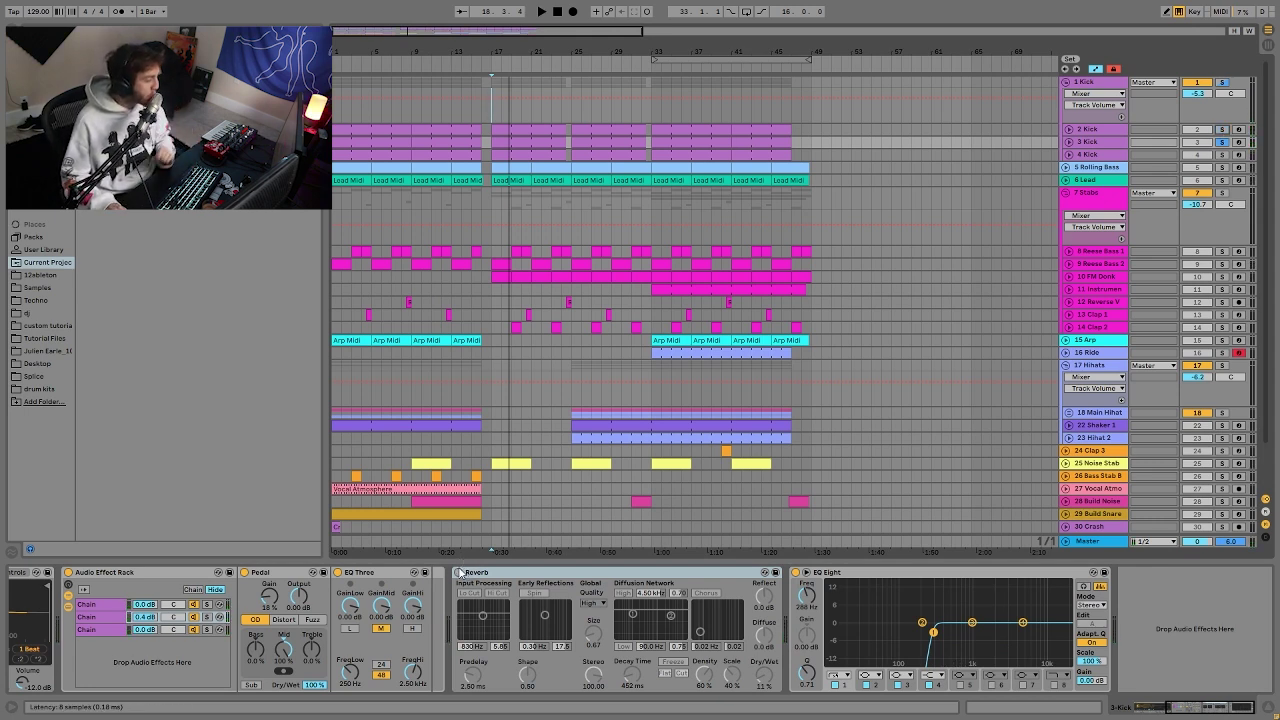
left_click(460, 572)
key("space")
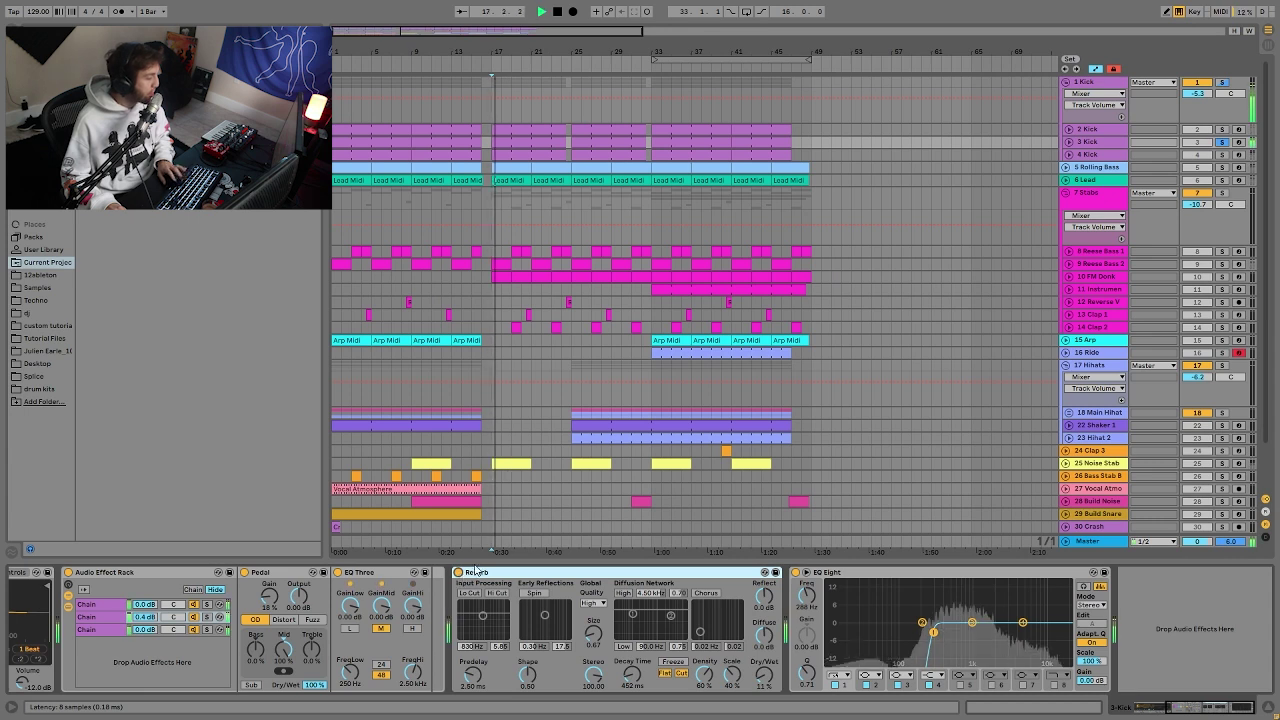
Solo the whole Kick group and play all of its layers together.
left_click(1221, 129)
left_click(1221, 81)
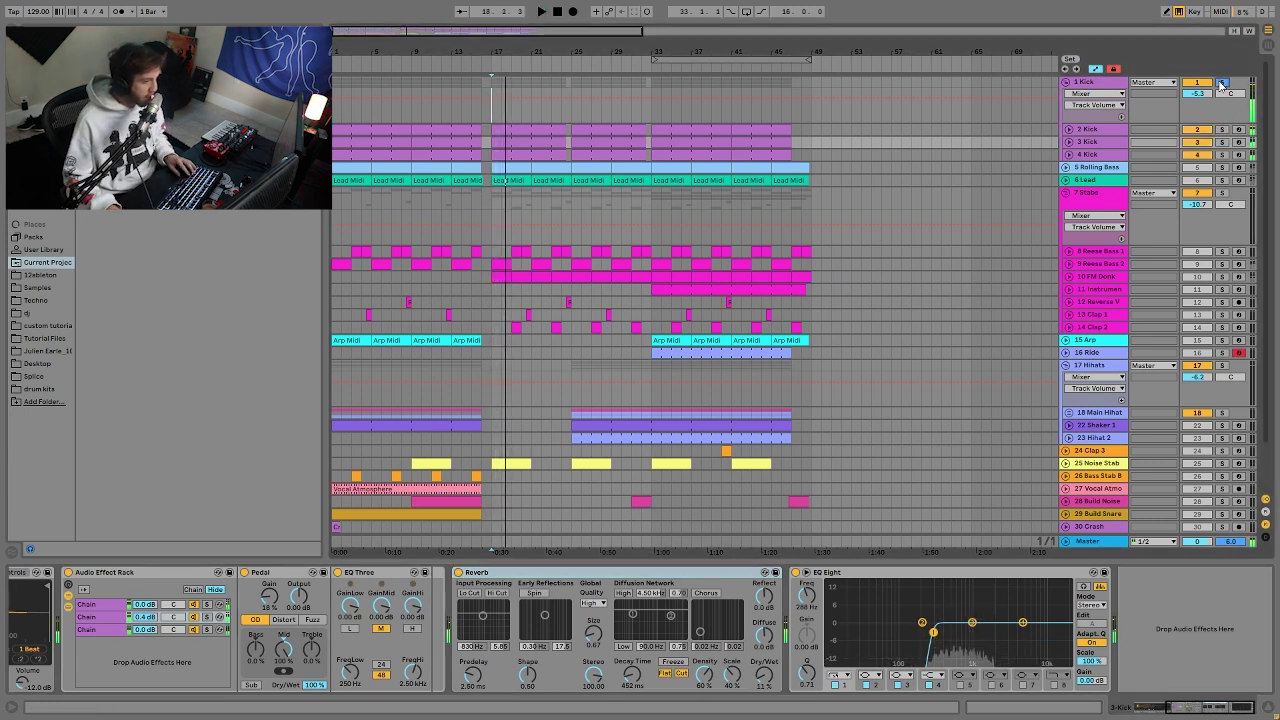
key("space")
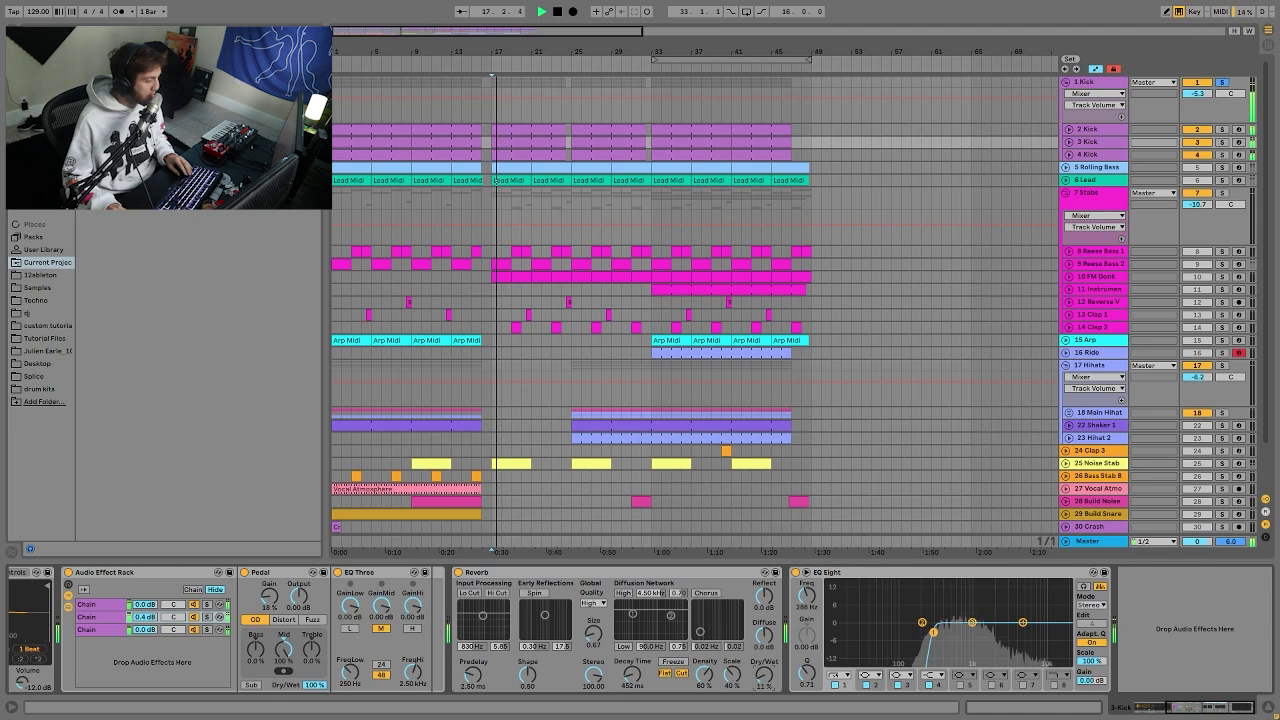
key("space")
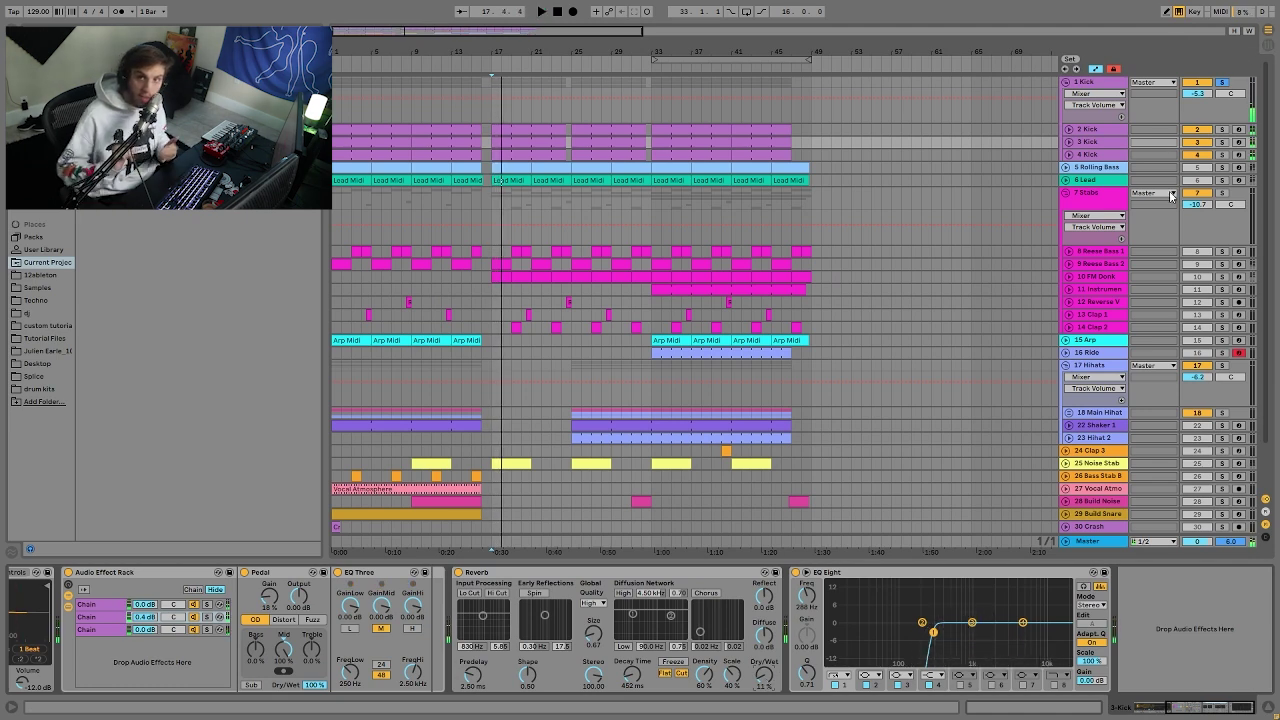
Play the full mix from 18.1.1 and set the decay time of the 3 Kick Reverb to 394 ms.
left_click(507, 112)
key("space")
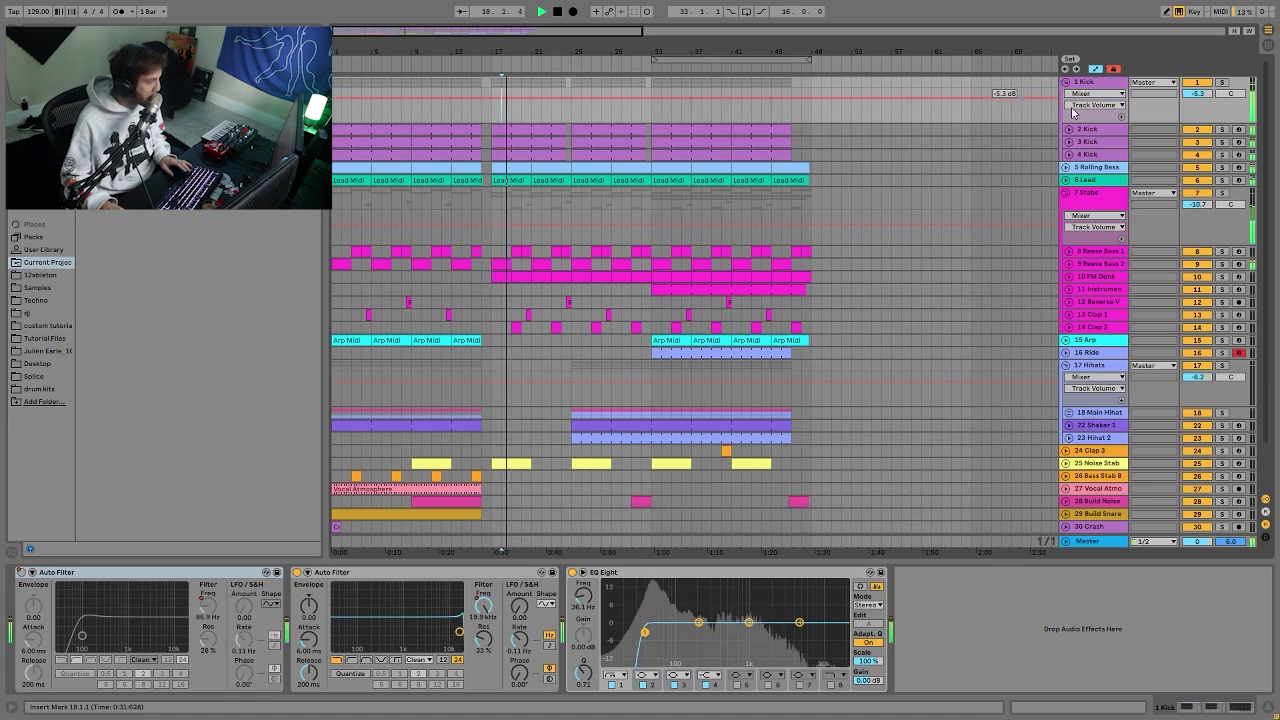
left_click(1195, 155)
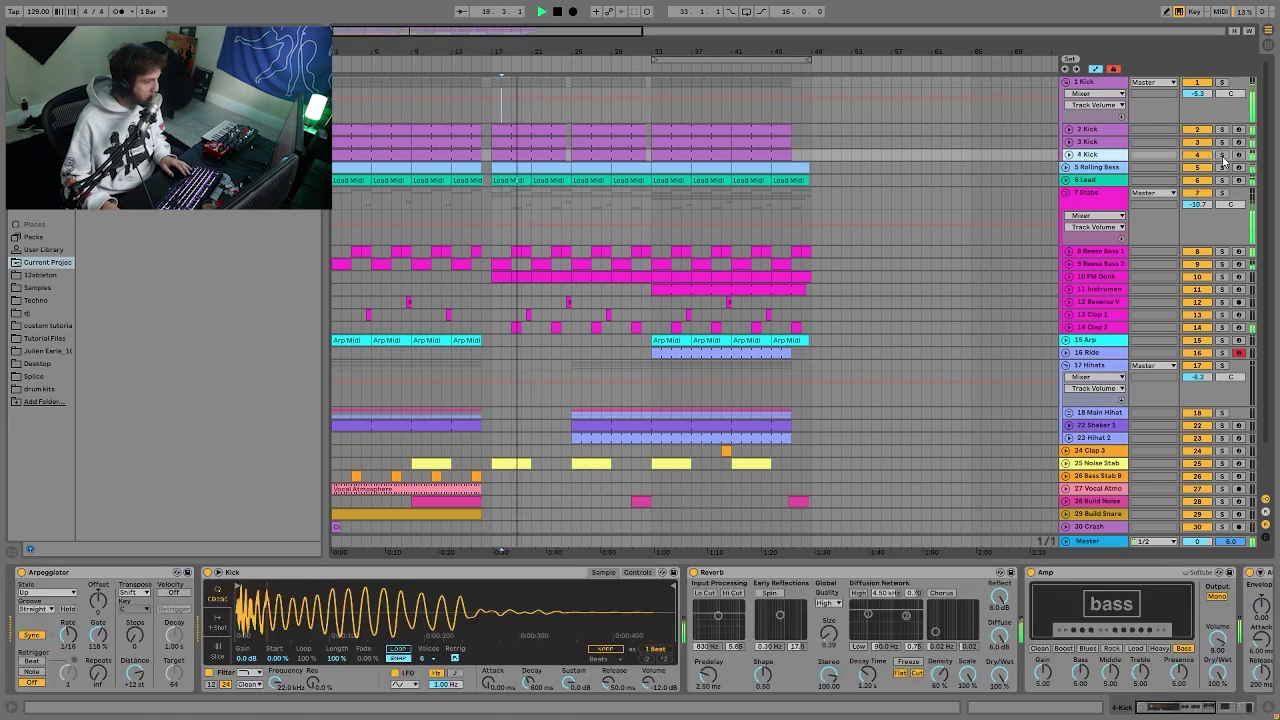
left_click(1104, 143)
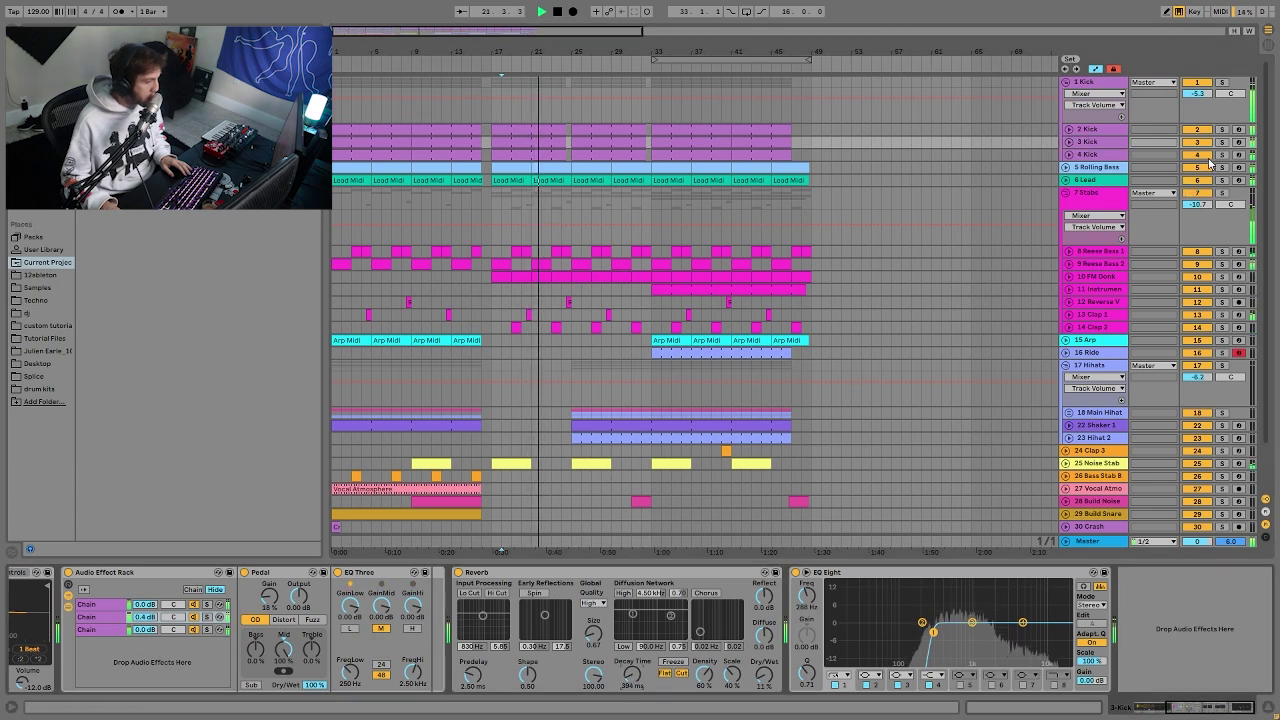
Solo the 4 Kick track, show its devices, unfold its lane and play the layer.
left_click(1222, 155)
key("space")
left_click(1086, 155)
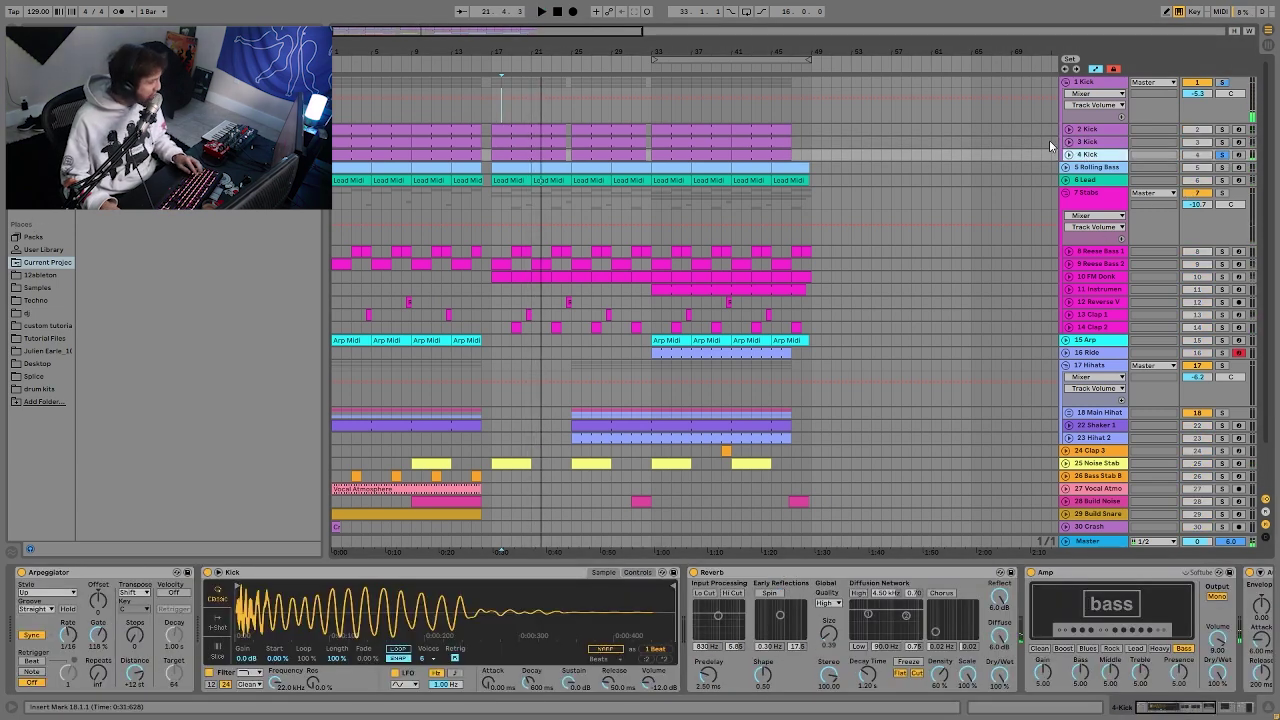
left_click(1069, 155)
key("space")
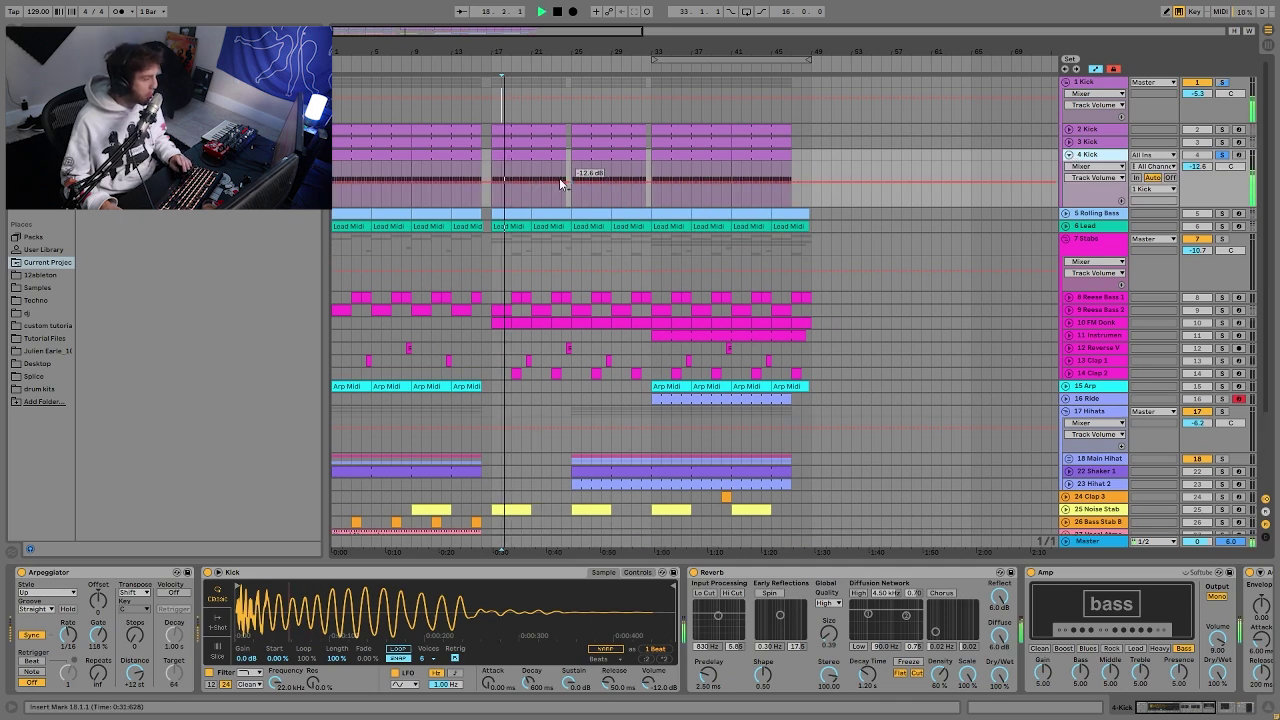
Stop playback and turn off the Compressor, Auto Filter, Amp and Reverb on the 4 Kick track.
key("space")
scroll(760, 625, "right", 8)
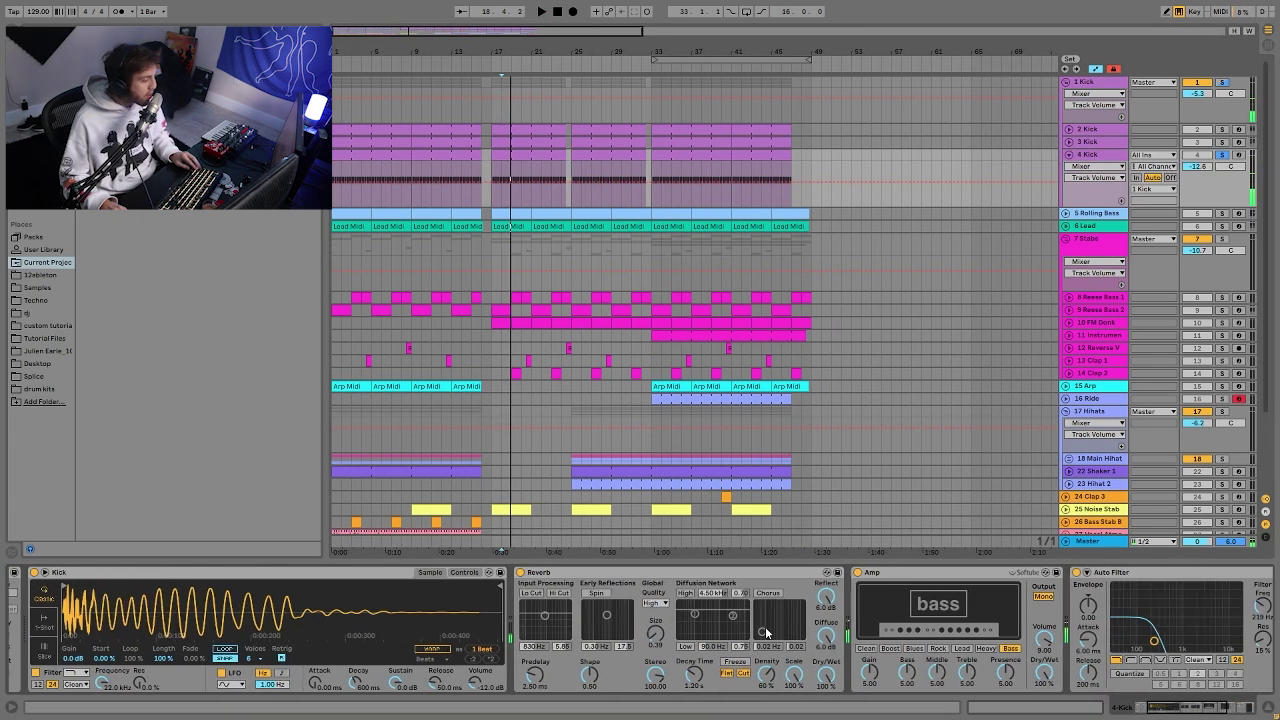
scroll(1048, 664, "right", 3)
left_click(920, 575)
scroll(900, 596, "left", 8)
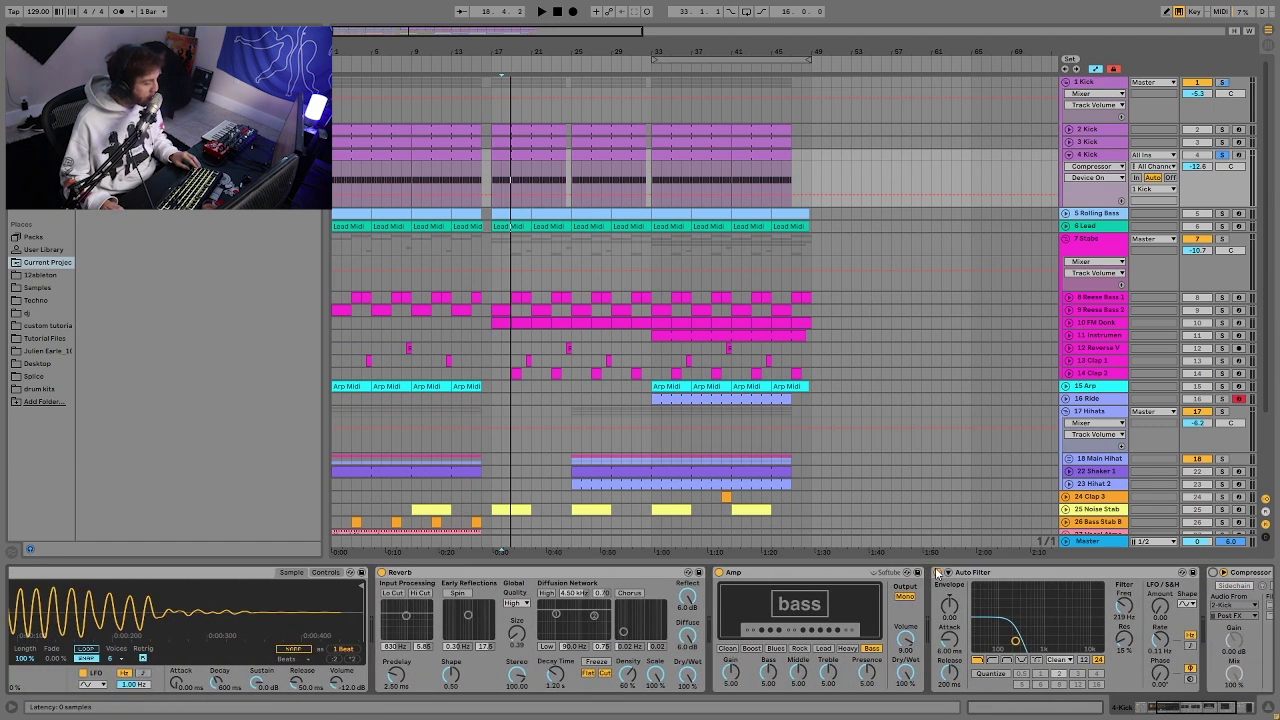
left_click(936, 574)
scroll(840, 586, "left", 5)
left_click(865, 574)
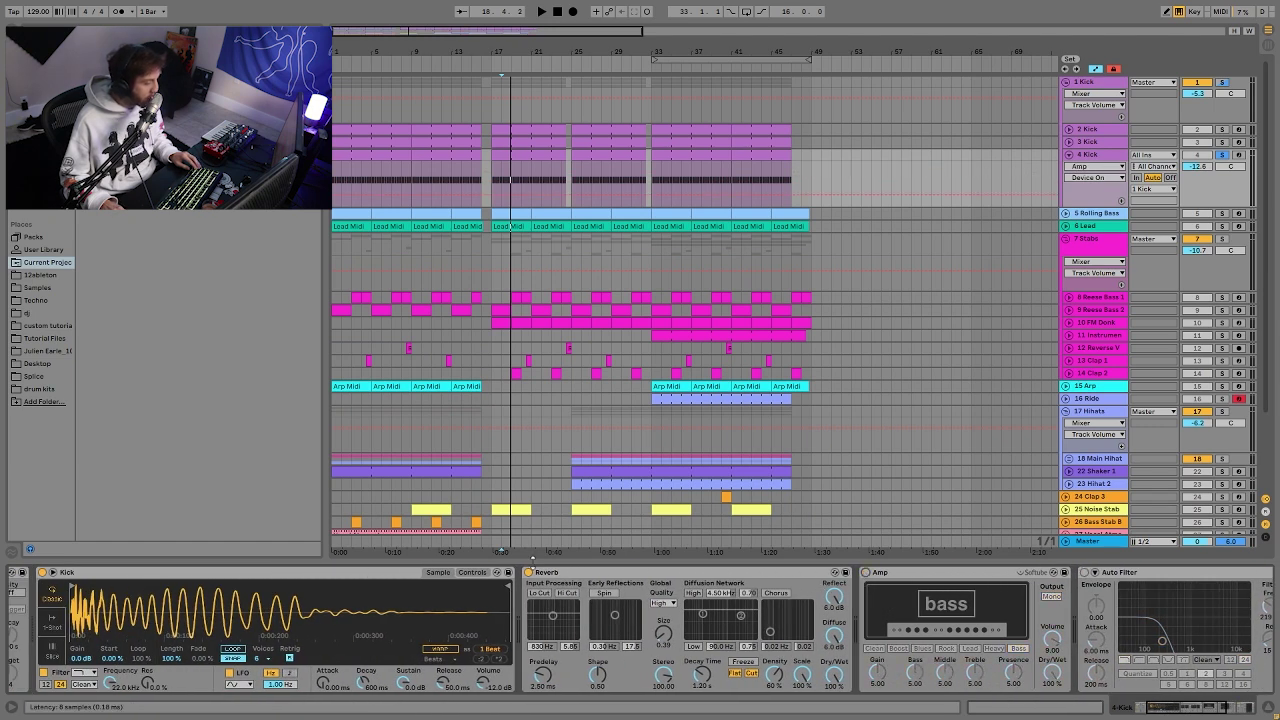
scroll(600, 608, "left", 3)
left_click(623, 578)
scroll(623, 600, "left", 3)
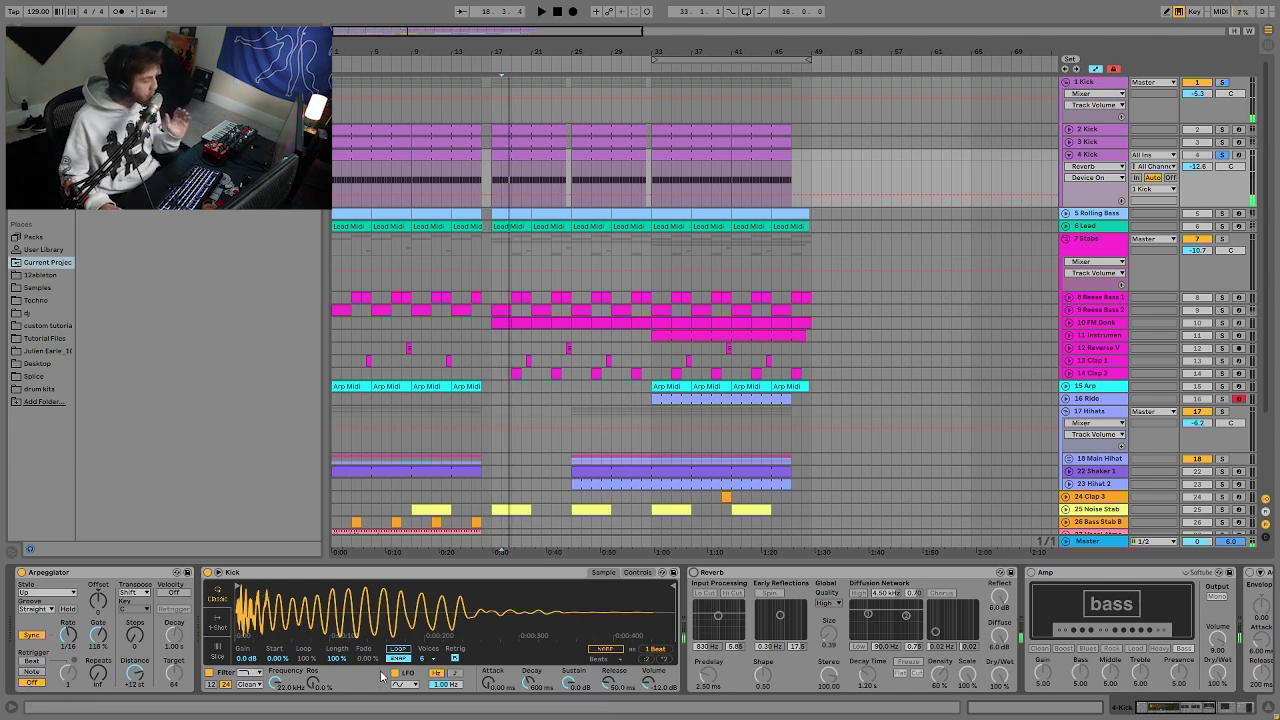
Turn the Reverb, Amp and Auto Filter on 4 Kick back on one after the other, playing the layer with each.
scroll(603, 651, "right", 5)
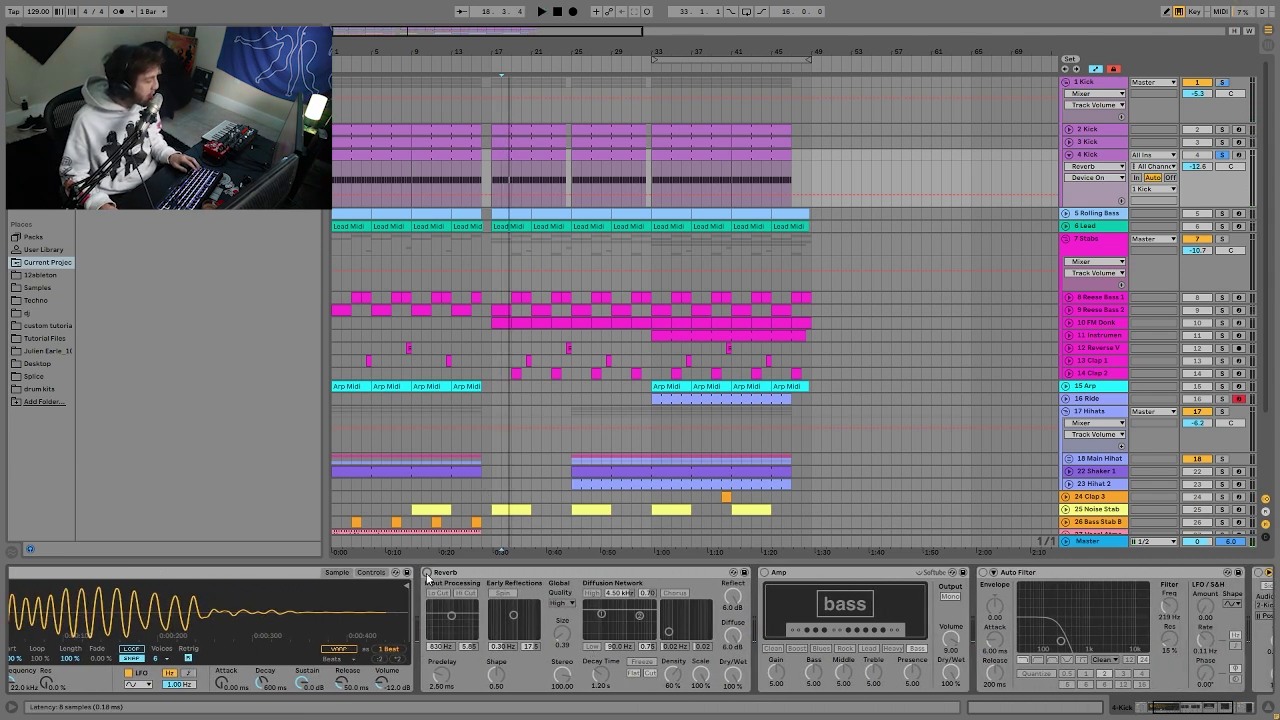
scroll(521, 660, "right", 6)
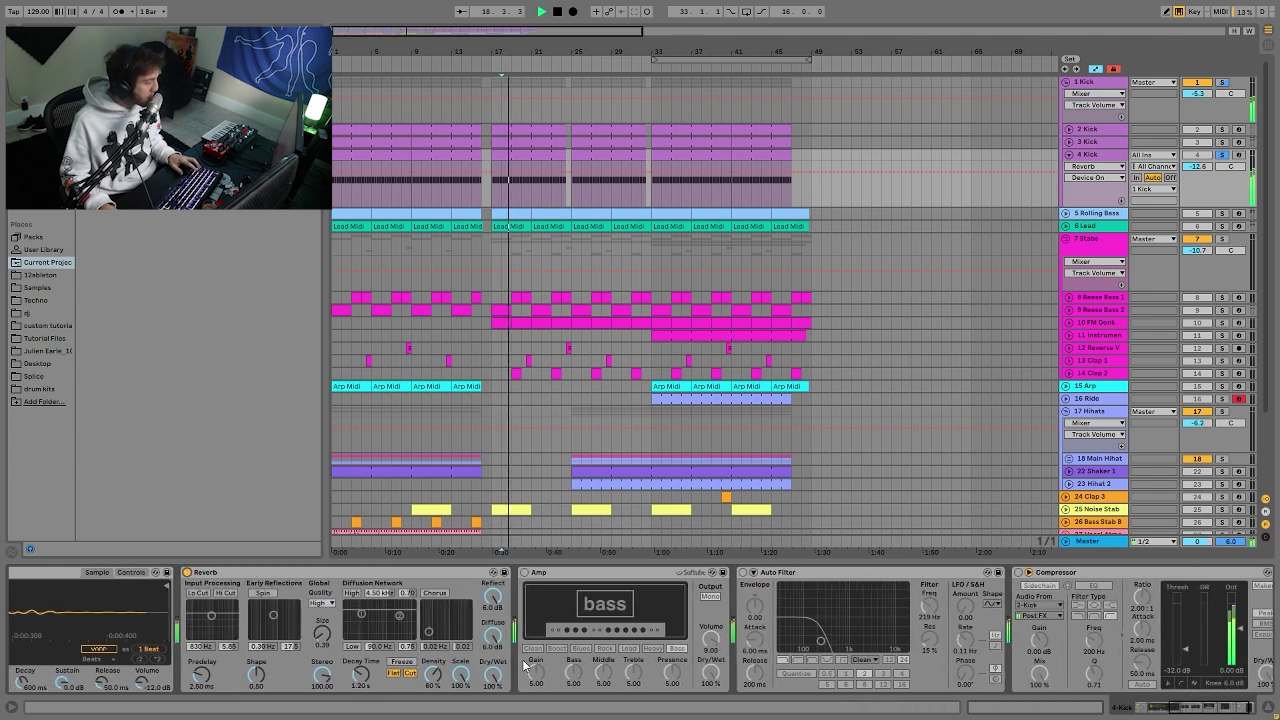
key("space")
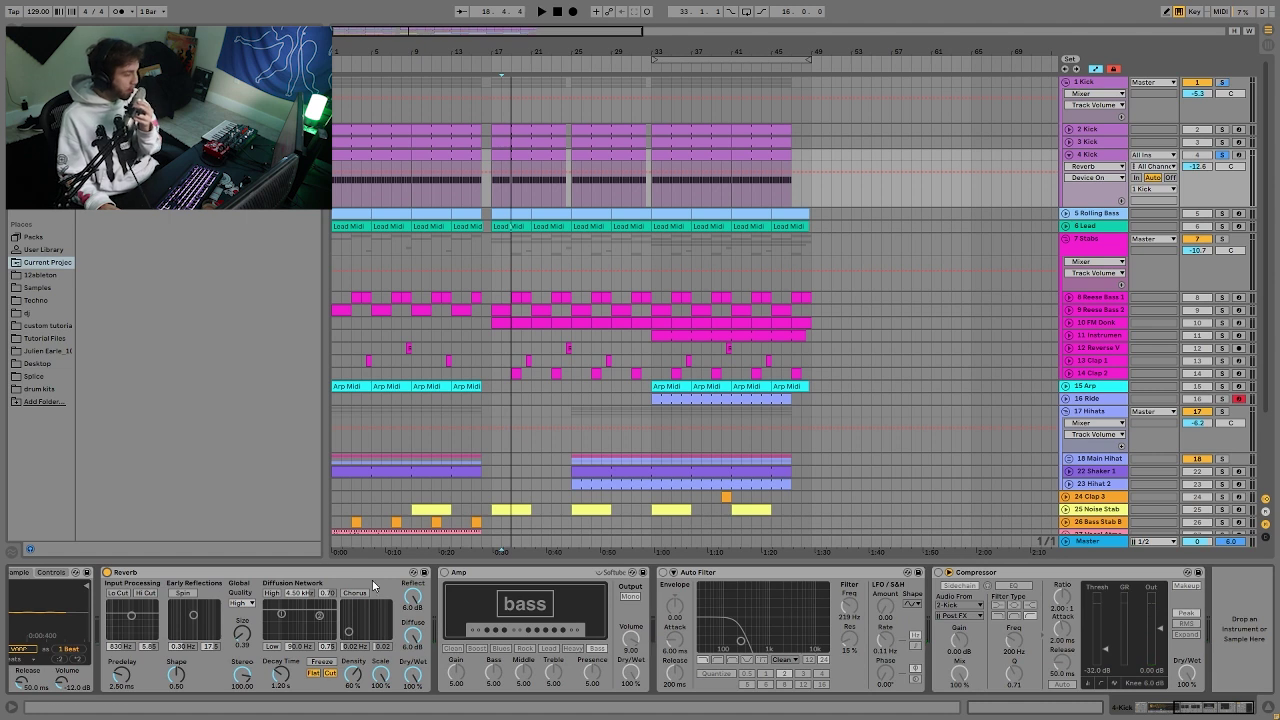
key("space")
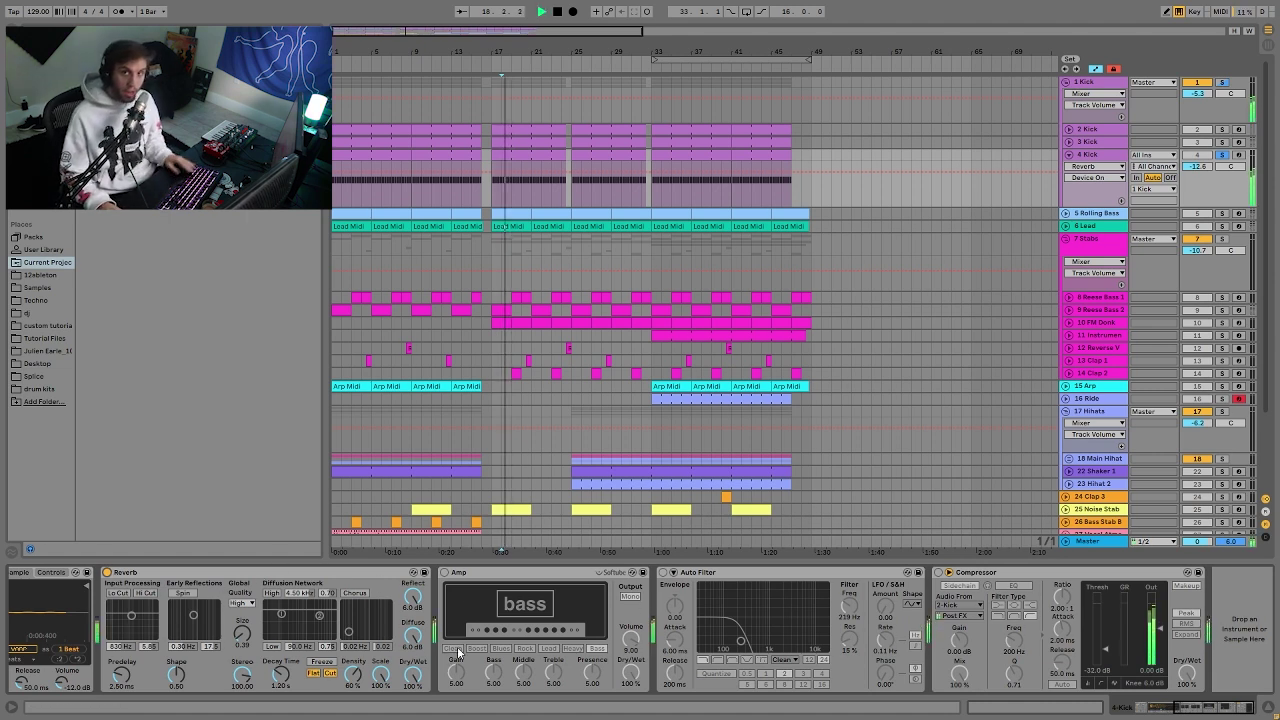
left_click(444, 573)
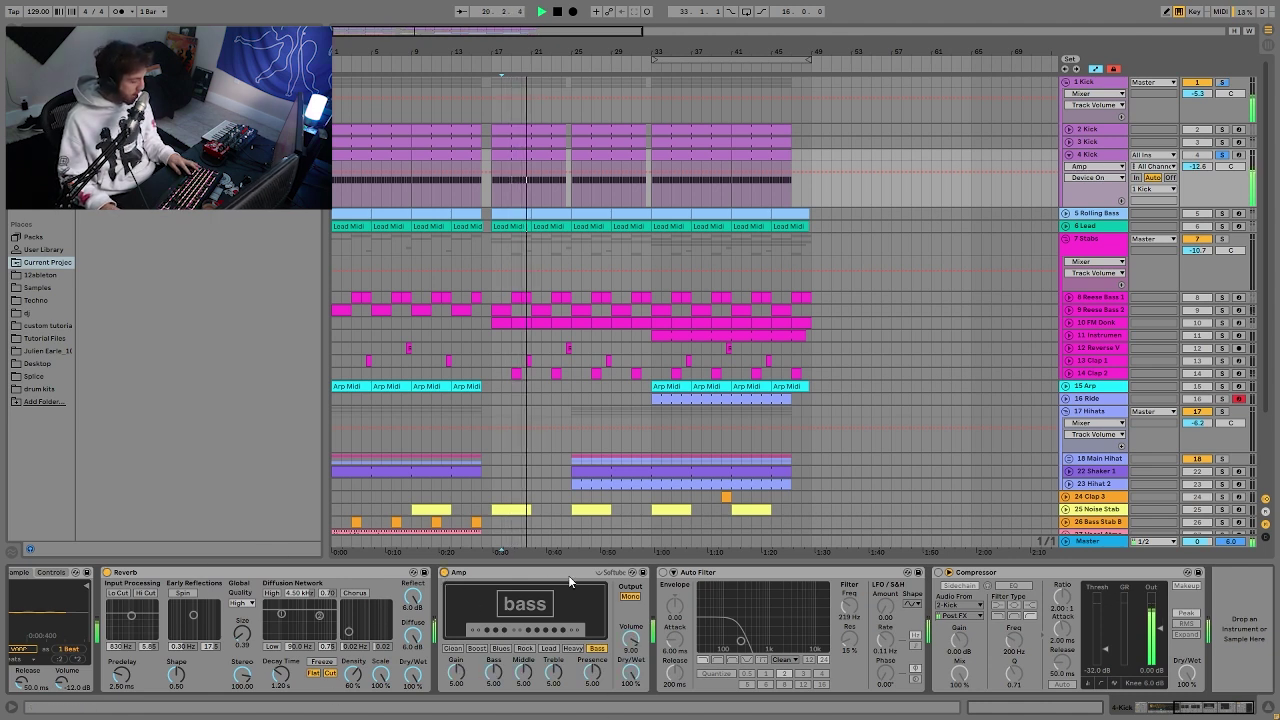
left_click(664, 573)
left_click(664, 573)
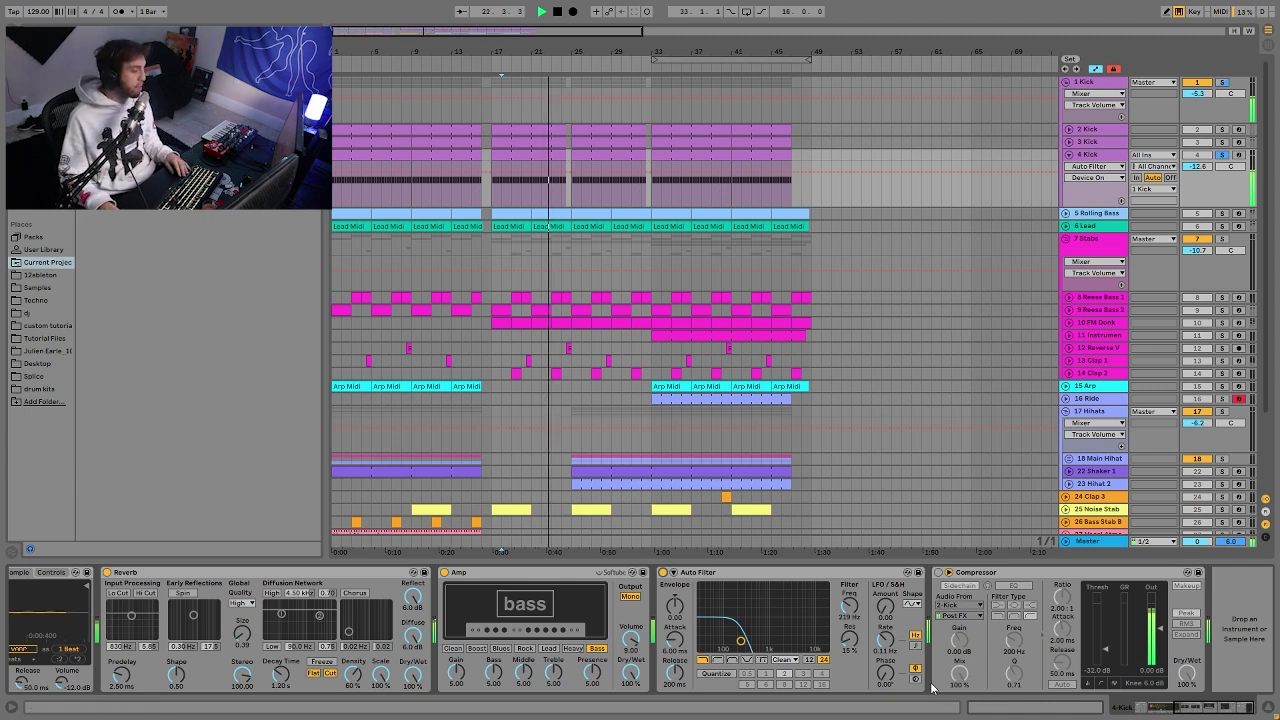
Play the 4 Kick layer with its Compressor back on, and solo the whole Kick group with its devices shown.
left_click(1220, 82)
left_click(1221, 155)
key("space")
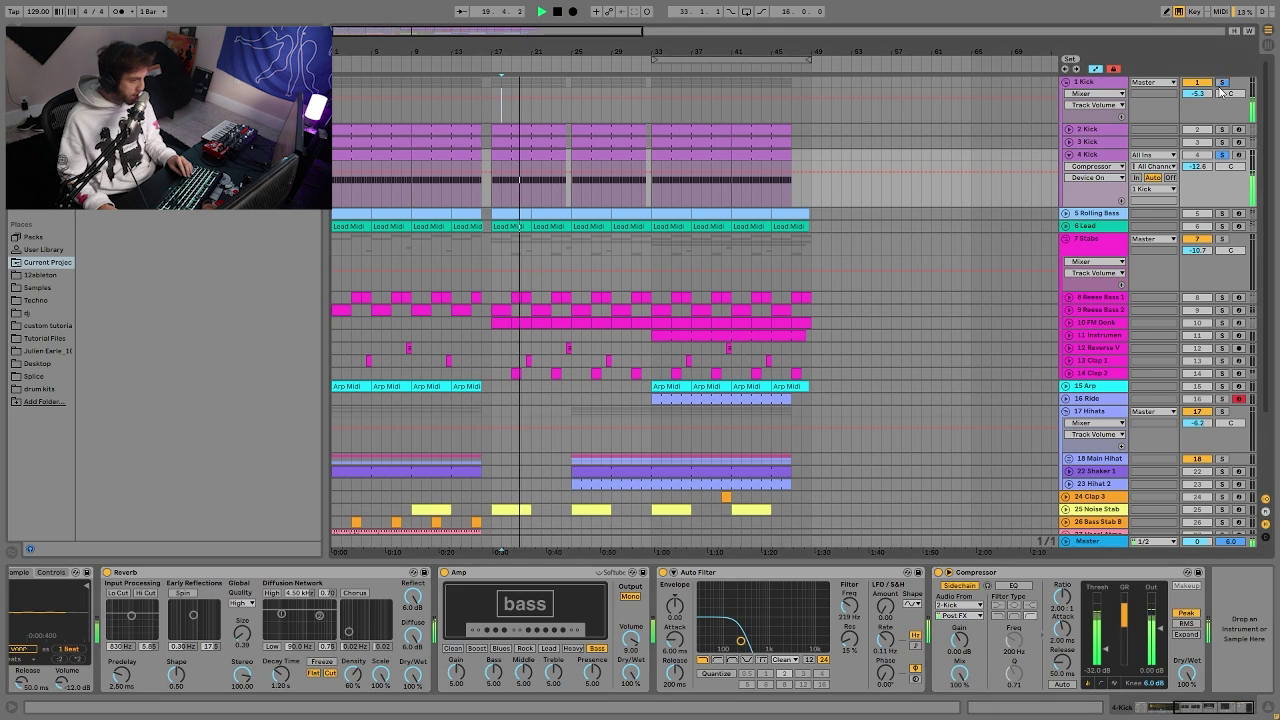
left_click(1097, 92)
key("space")
left_click(1221, 82)
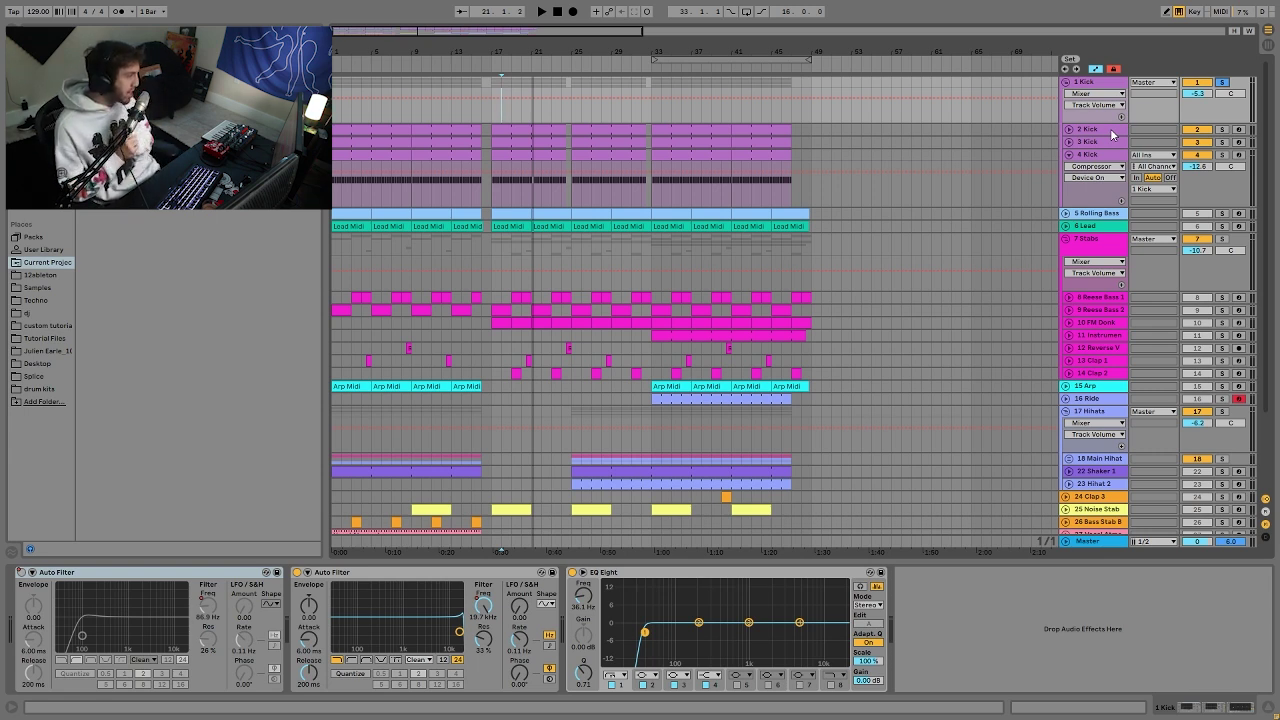
Play the soloed Kick group with the 3 Kick layer muted and again with it active.
key("space")
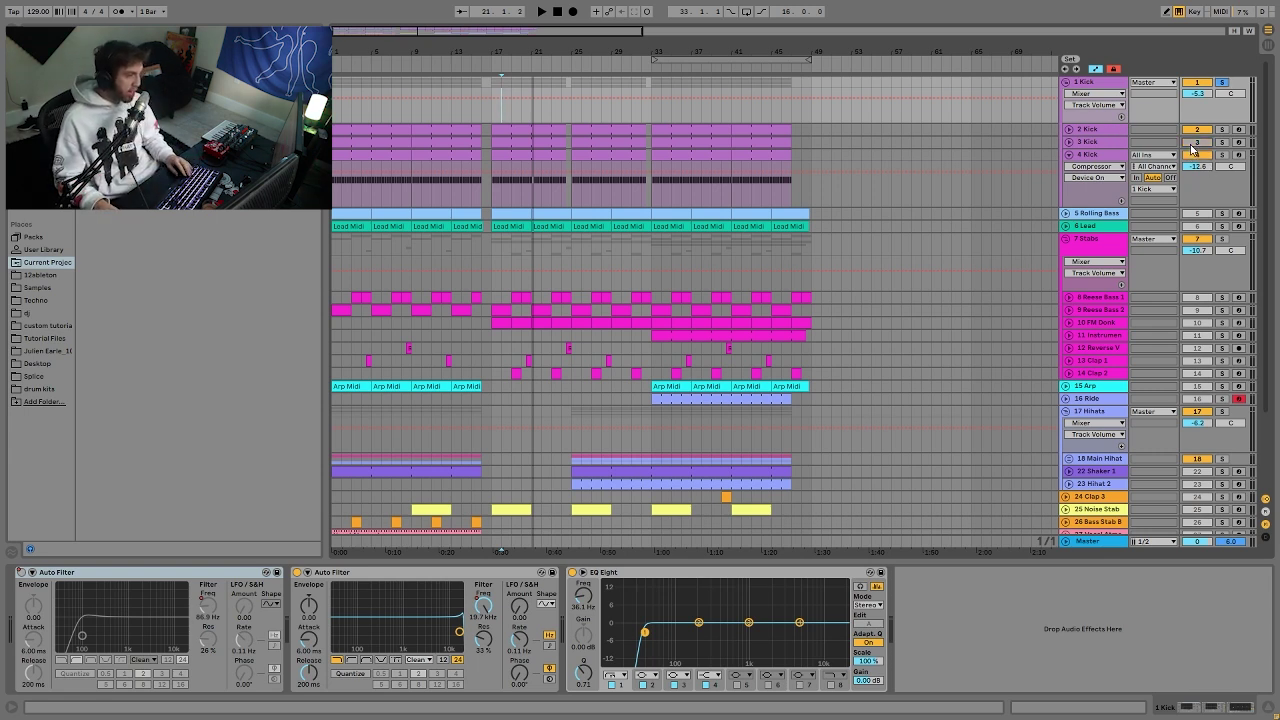
left_click(1196, 142)
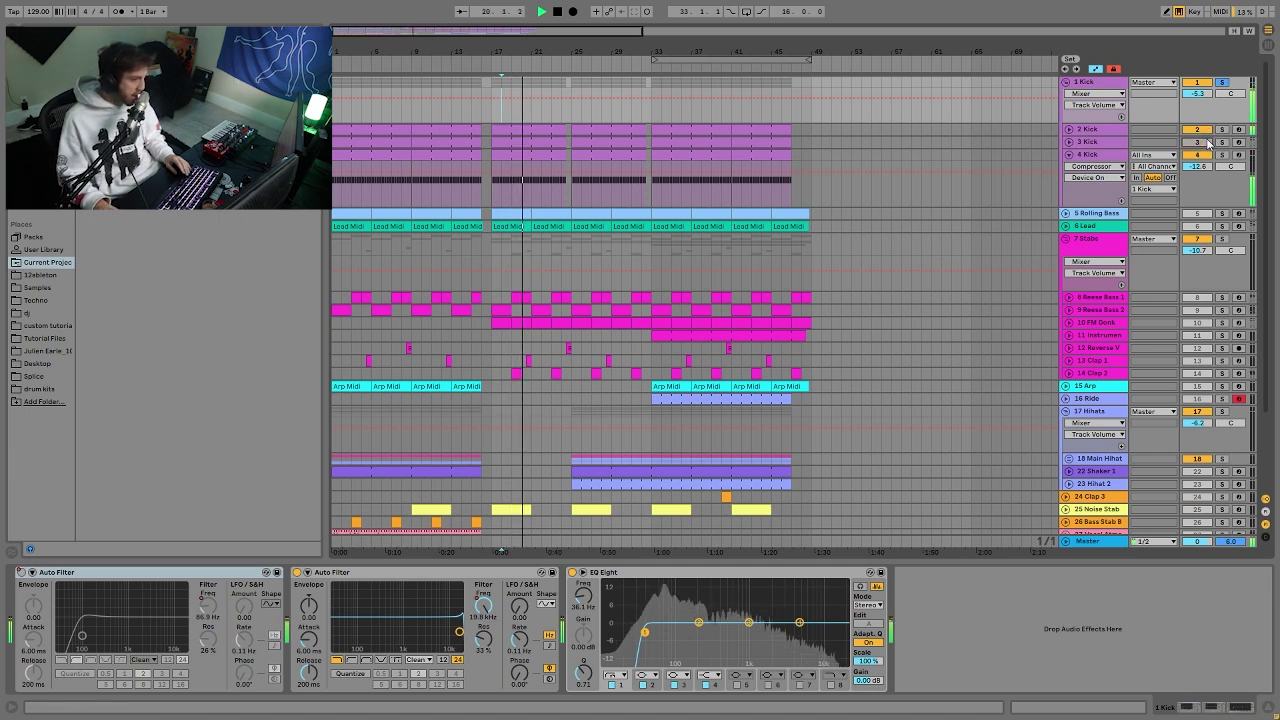
left_click(1101, 86)
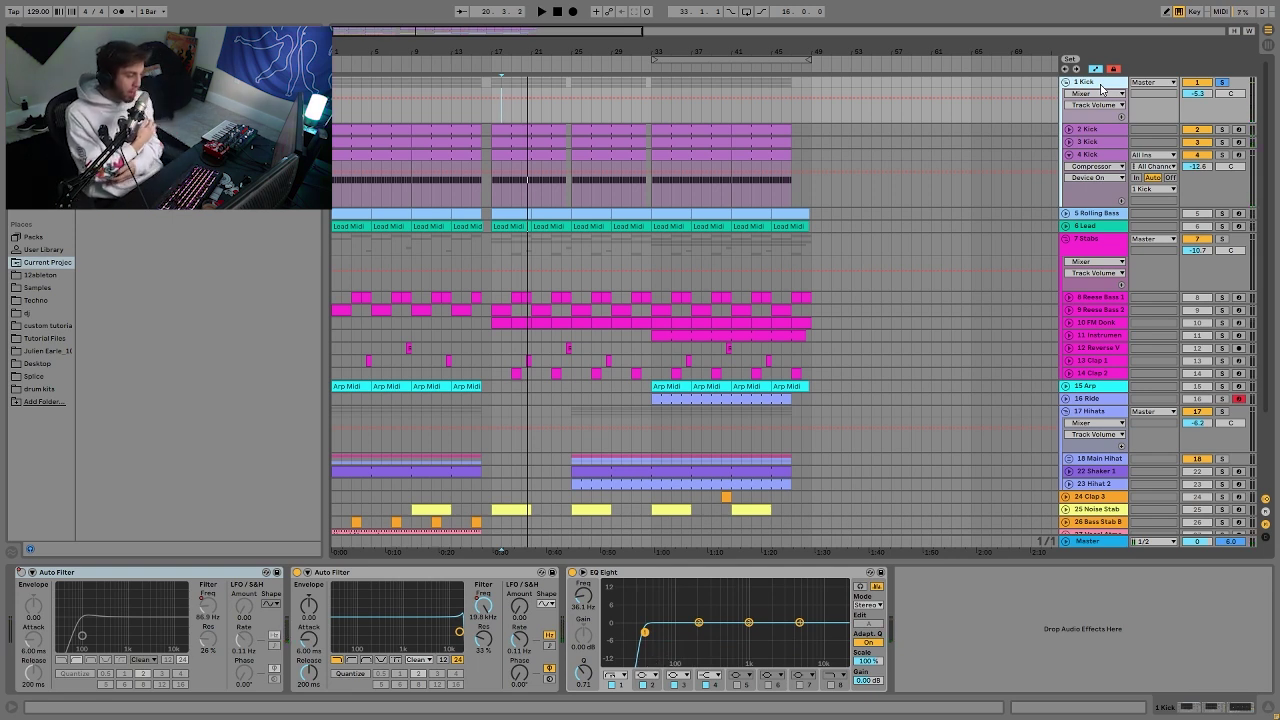
key("space")
key("space")
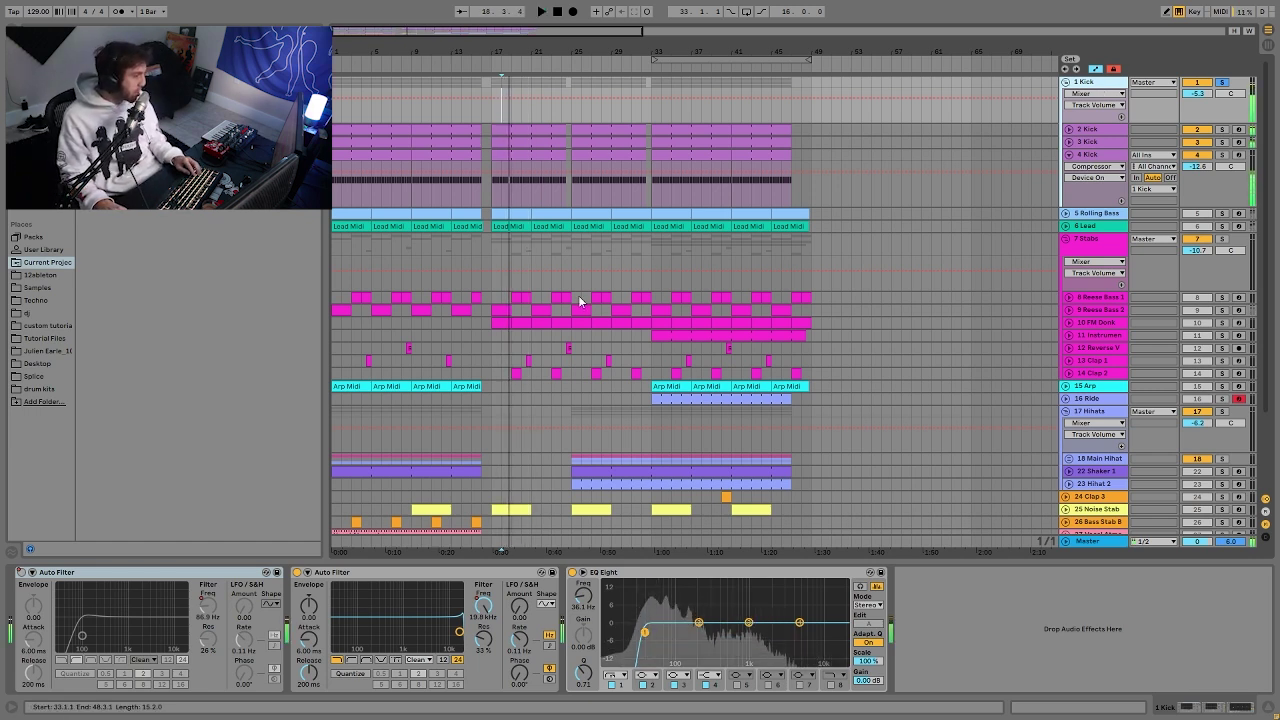
left_click(616, 326)
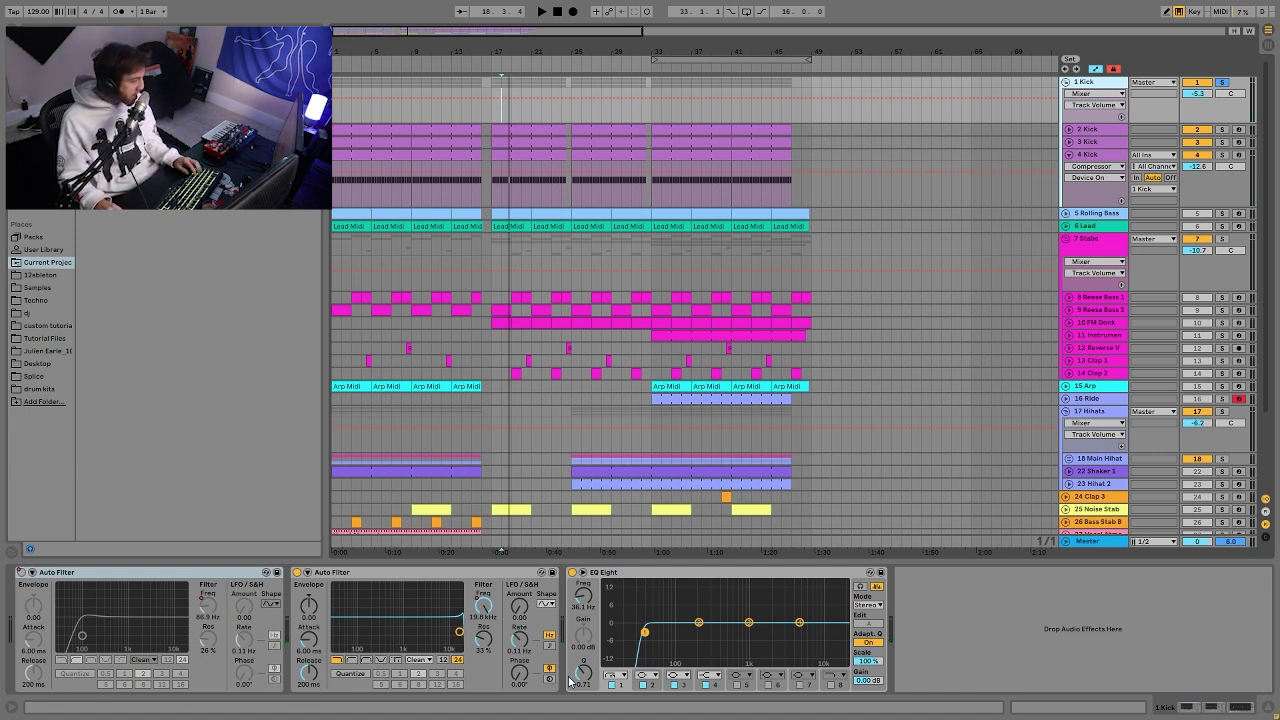
Show the Device On automation of the Kick group's first Auto Filter and play the kicks from 5.1.1.
right_click(20, 574)
left_click(55, 578)
left_click(451, 115)
key("space")
left_click(373, 119)
key("space")
key("space")
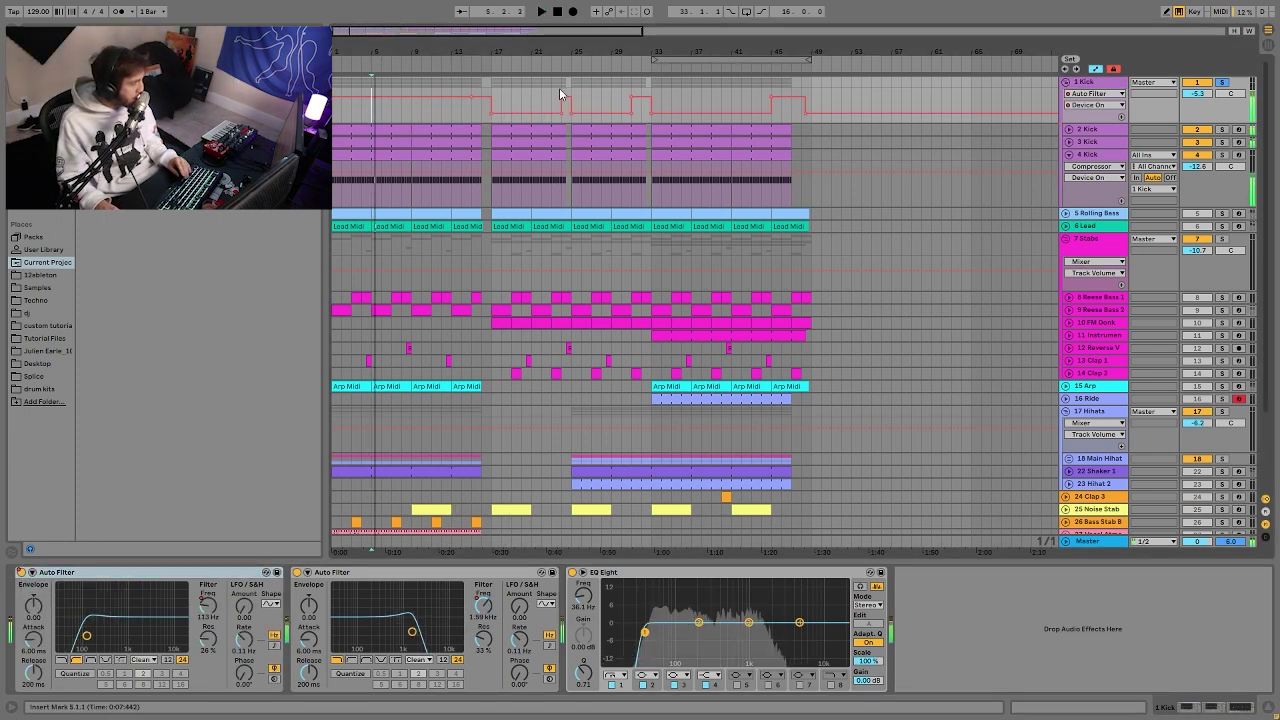
Play the kicks briefly at each remaining passage where the first Auto Filter is automated on.
left_click(563, 87)
key("space")
key("space")
left_click(643, 87)
key("space")
key("space")
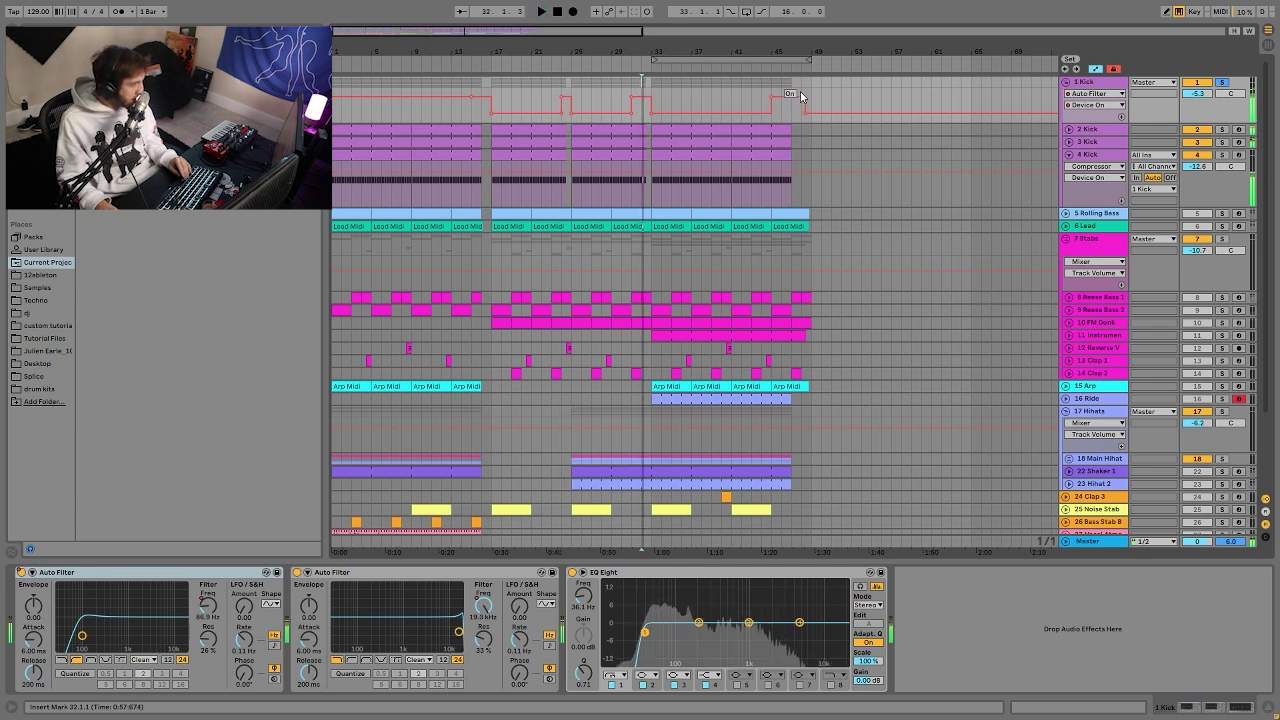
left_click(782, 87)
key("space")
key("space")
Show the first Auto Filter's Frequency automation on the Kick group and play the sweep around bar 15.
left_click(208, 605)
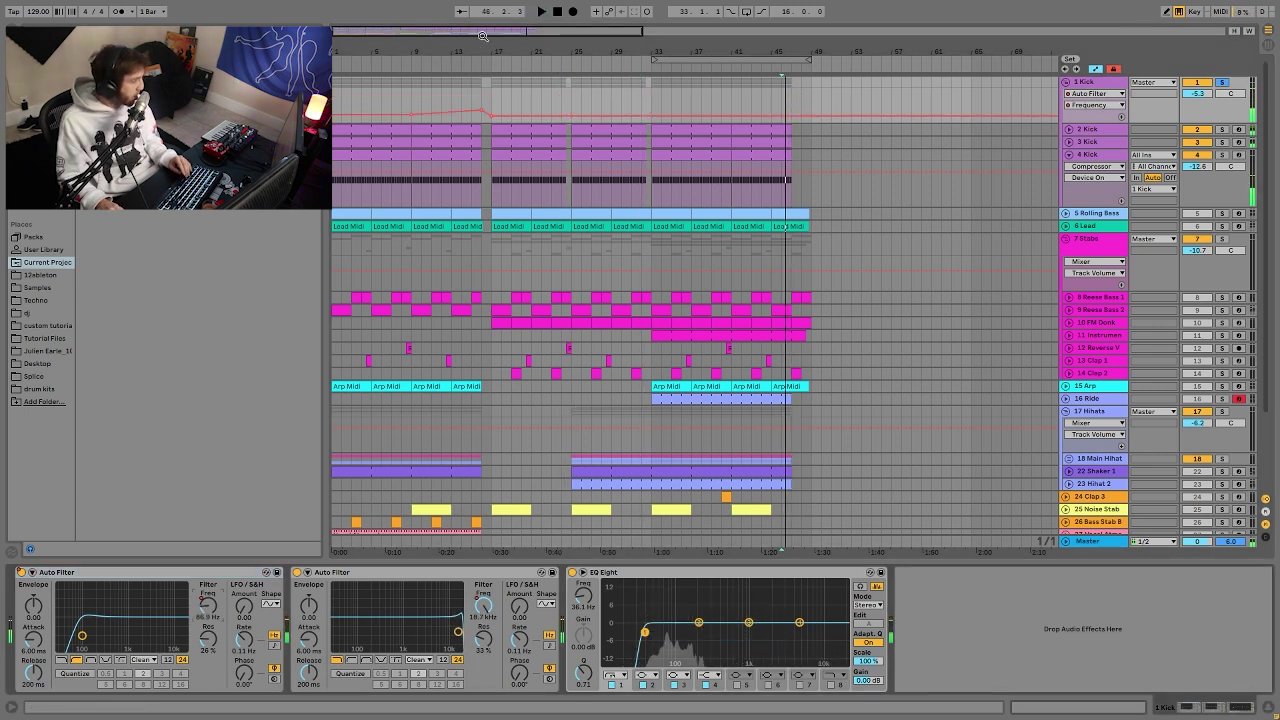
key("space")
left_click(451, 96)
left_click(472, 95)
key("space")
key("space")
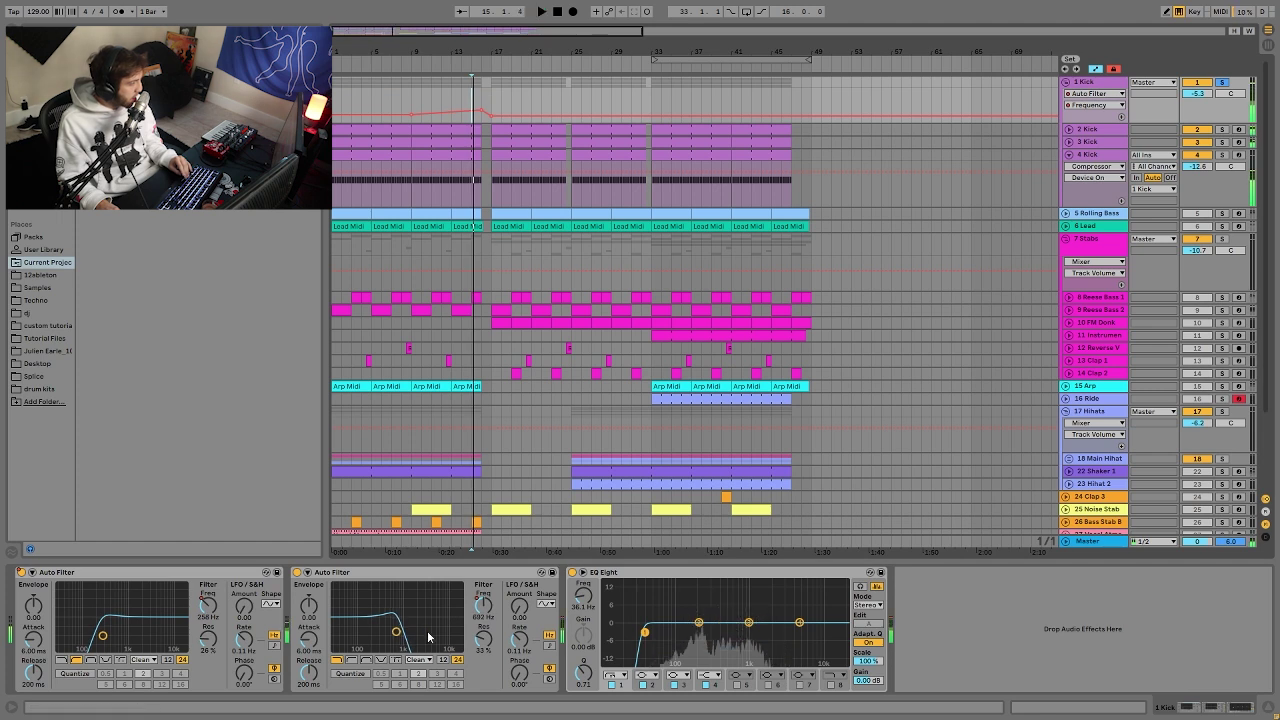
Show the second Auto Filter's Frequency automation, and play the unsoloed mix during the build and from 18.1.1.
left_click(484, 605)
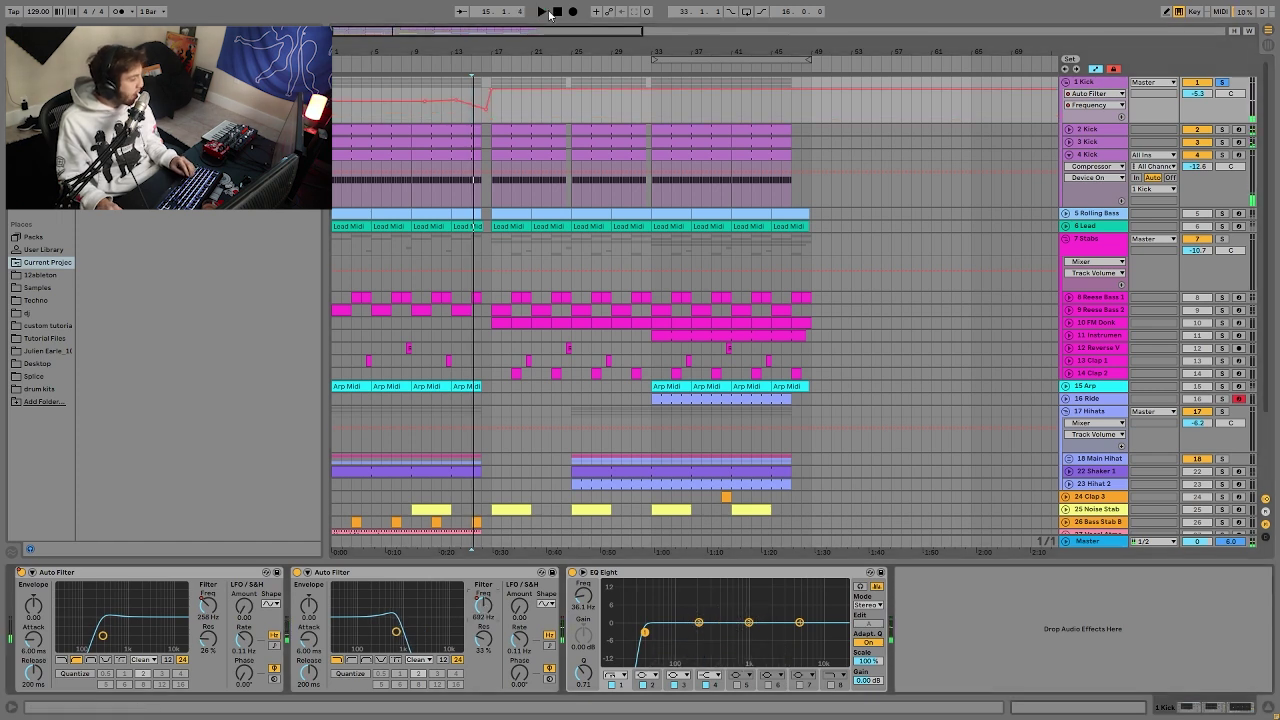
left_click(405, 112)
key("space")
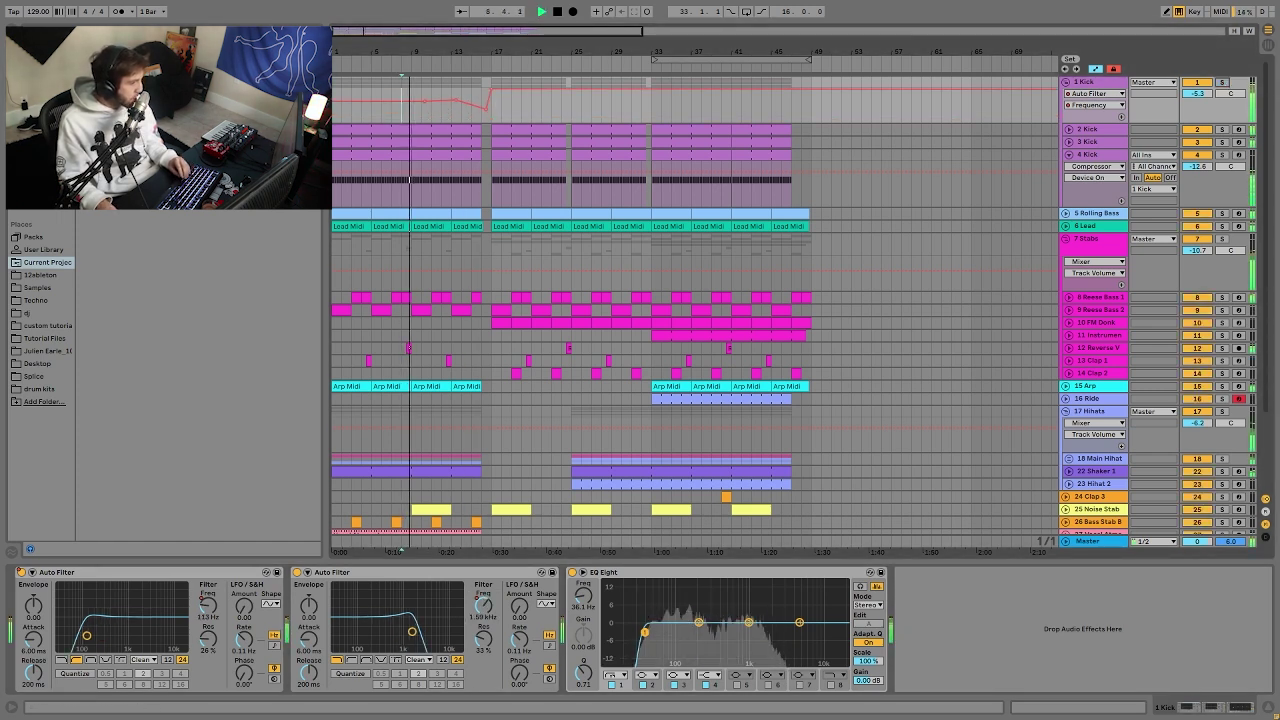
left_click(501, 116)
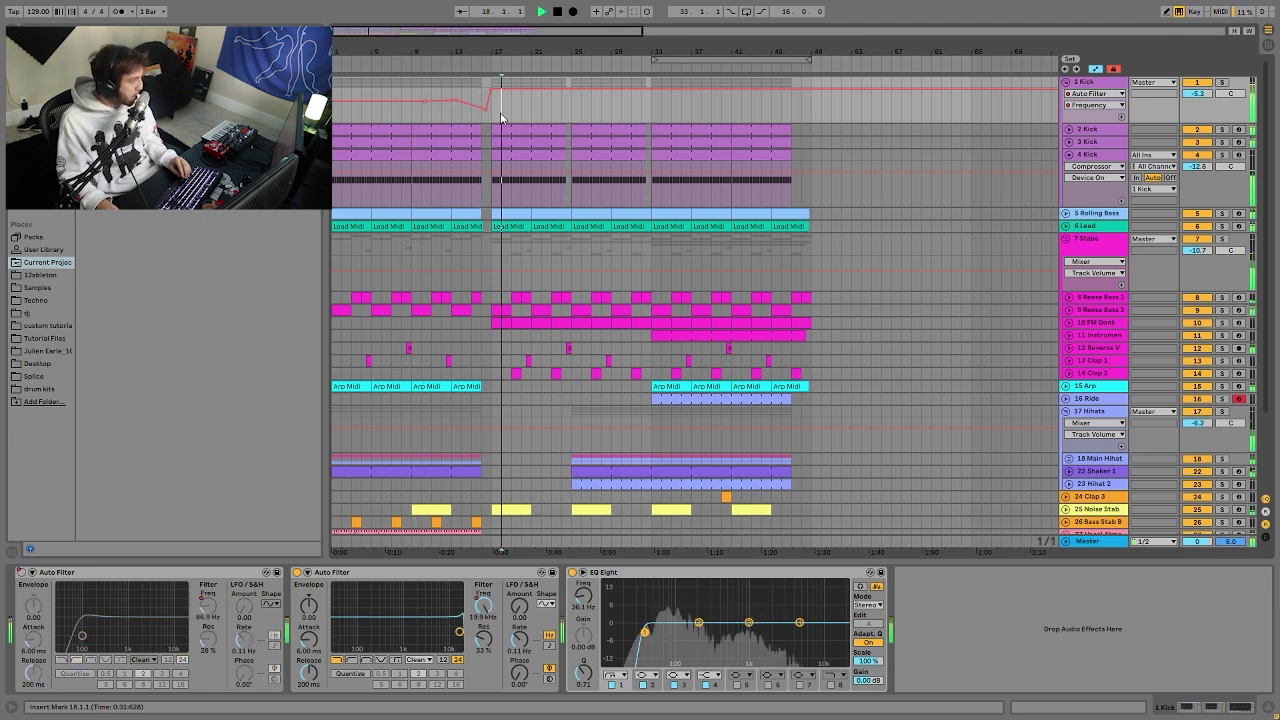
key("space")
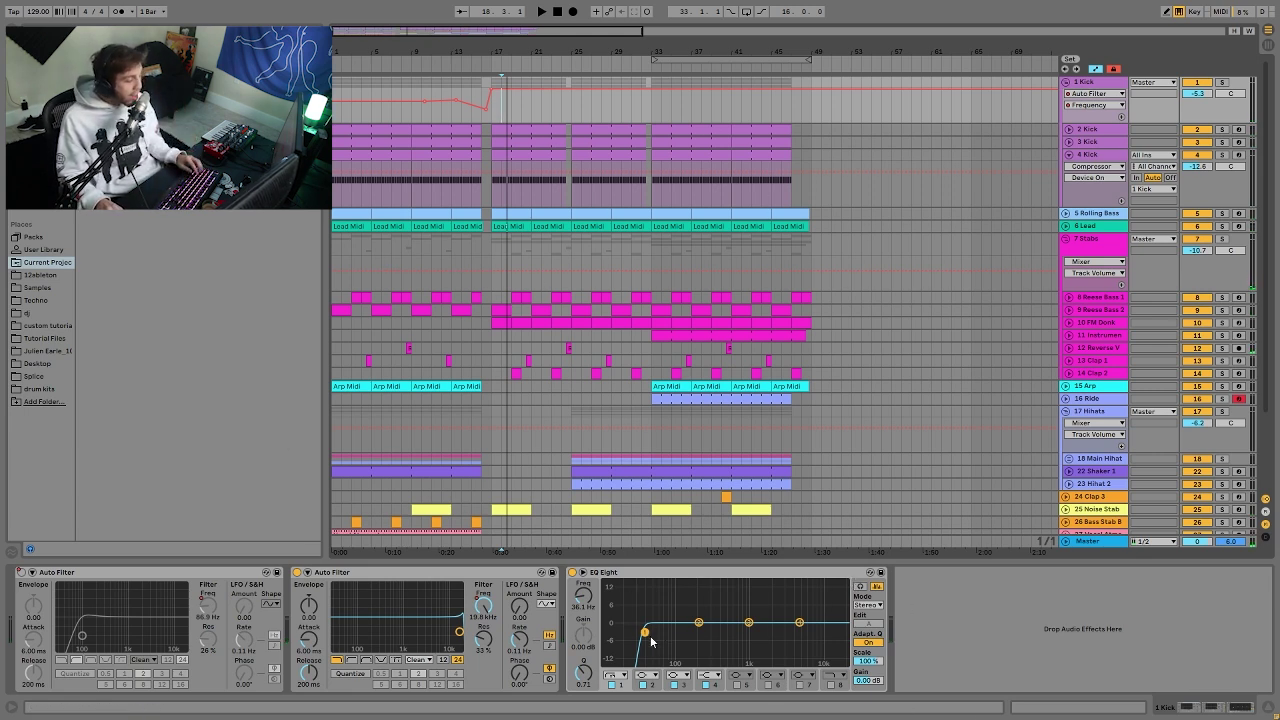
Show the Kick group's EQ Eight band 1 frequency lane, fold the 4 Kick track and play the full mix from 18.1.1.
left_click(587, 597)
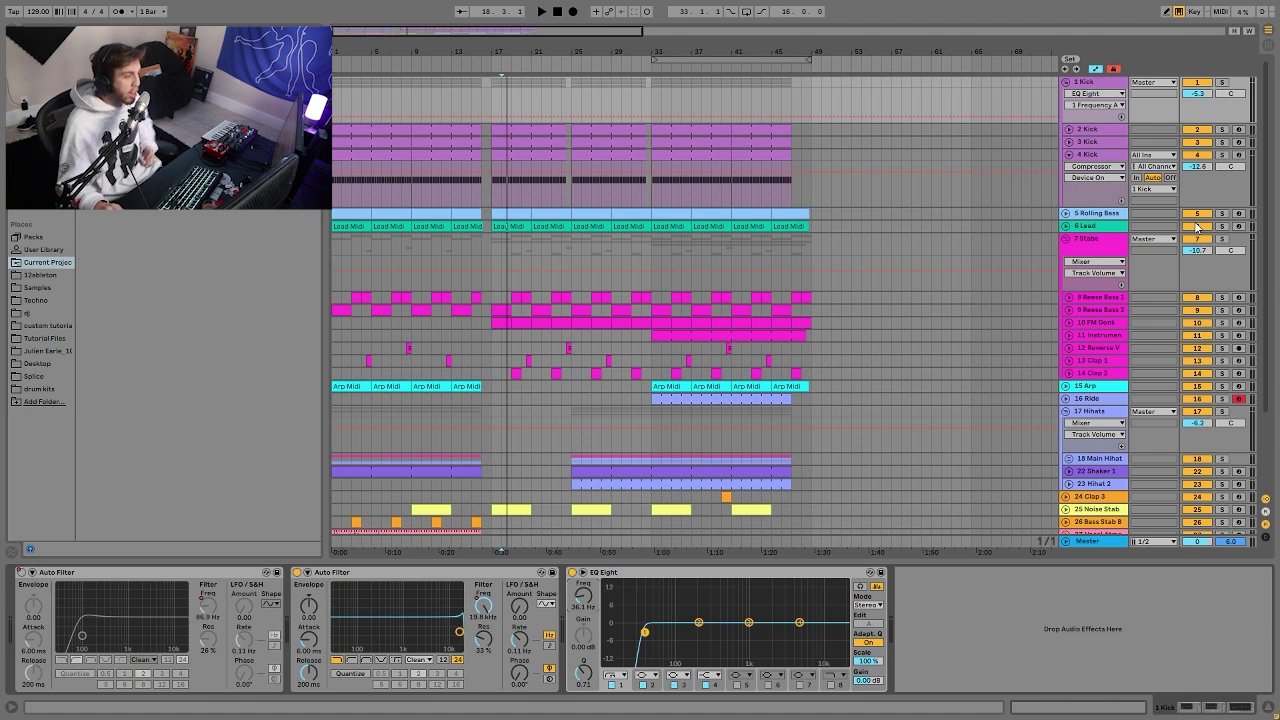
left_click(1069, 156)
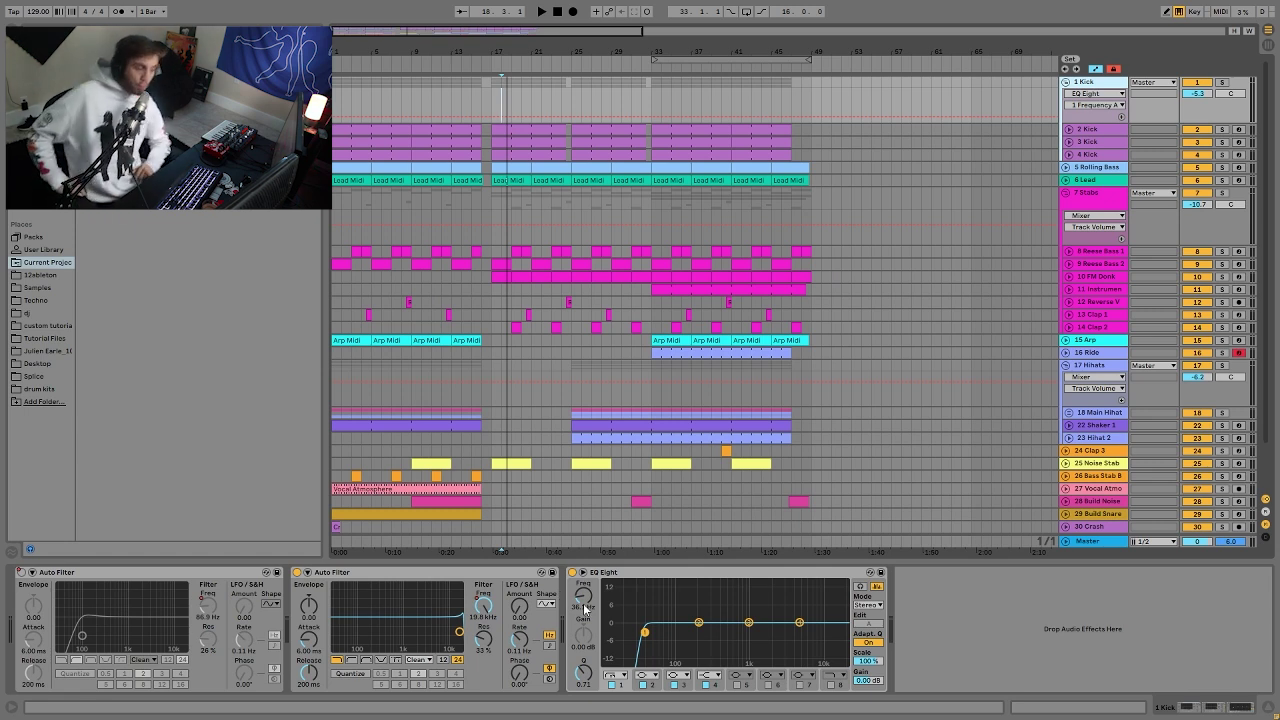
key("space")
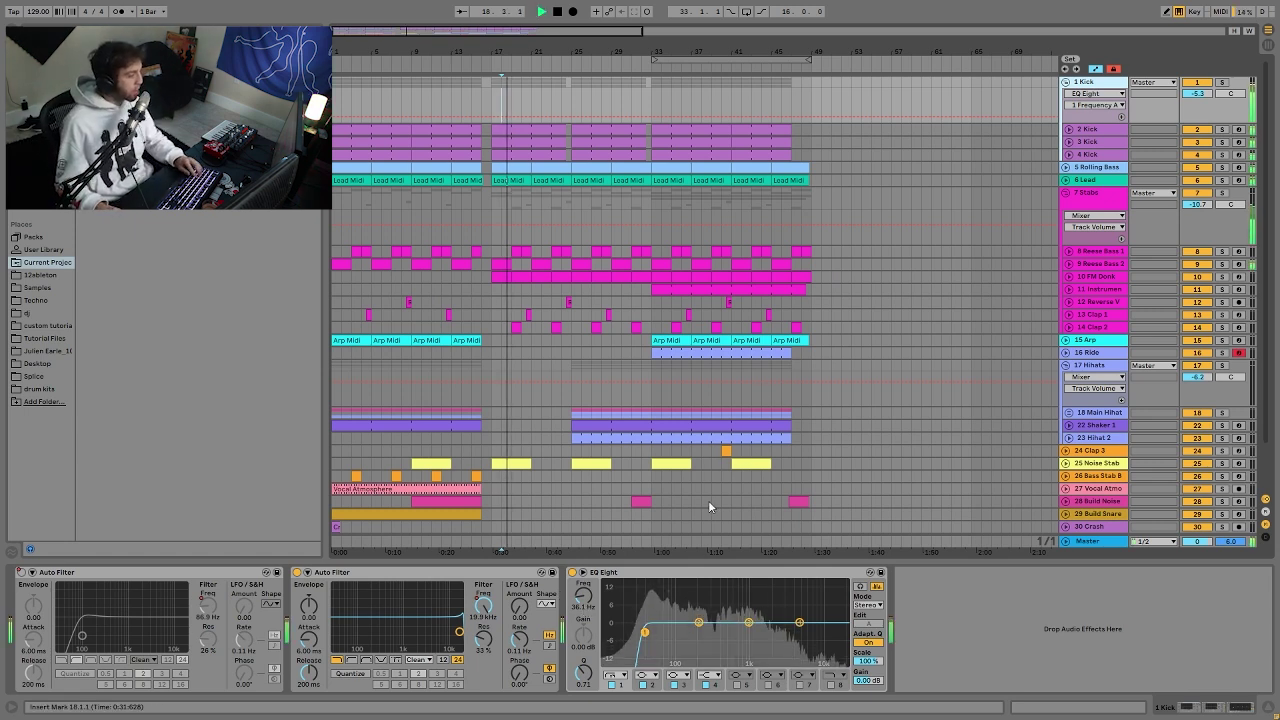
left_click(683, 574)
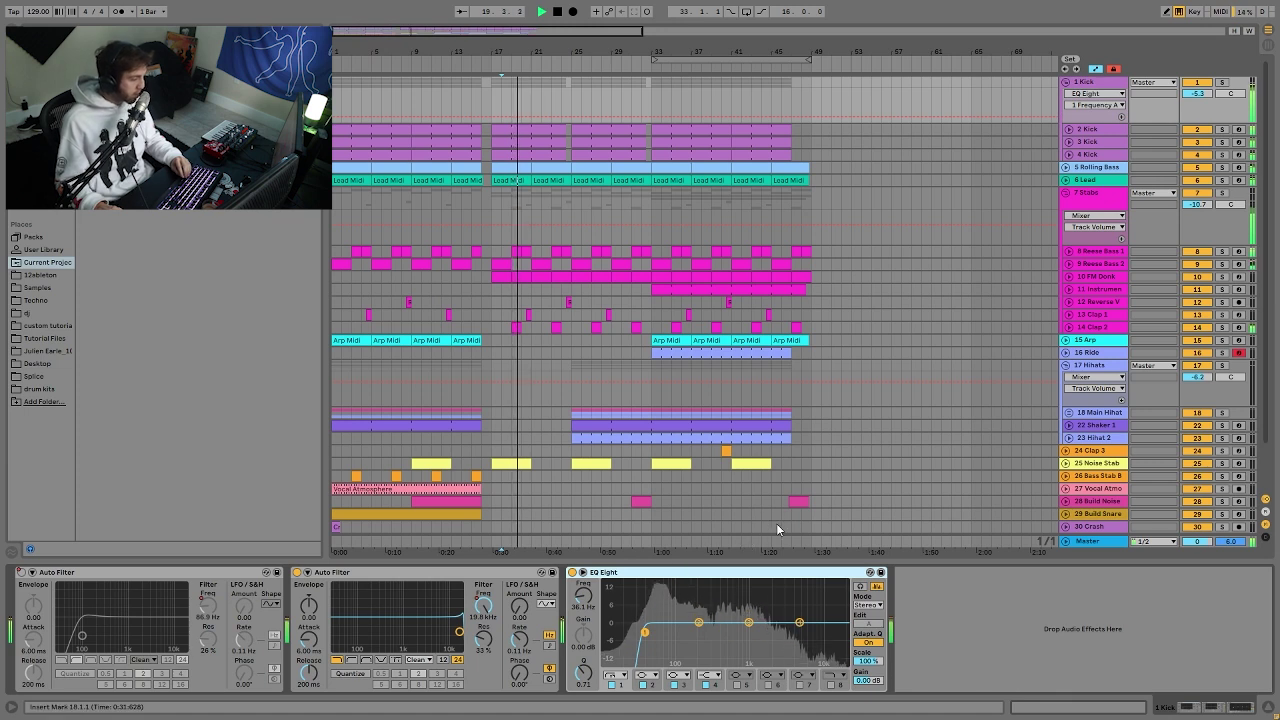
key("space")
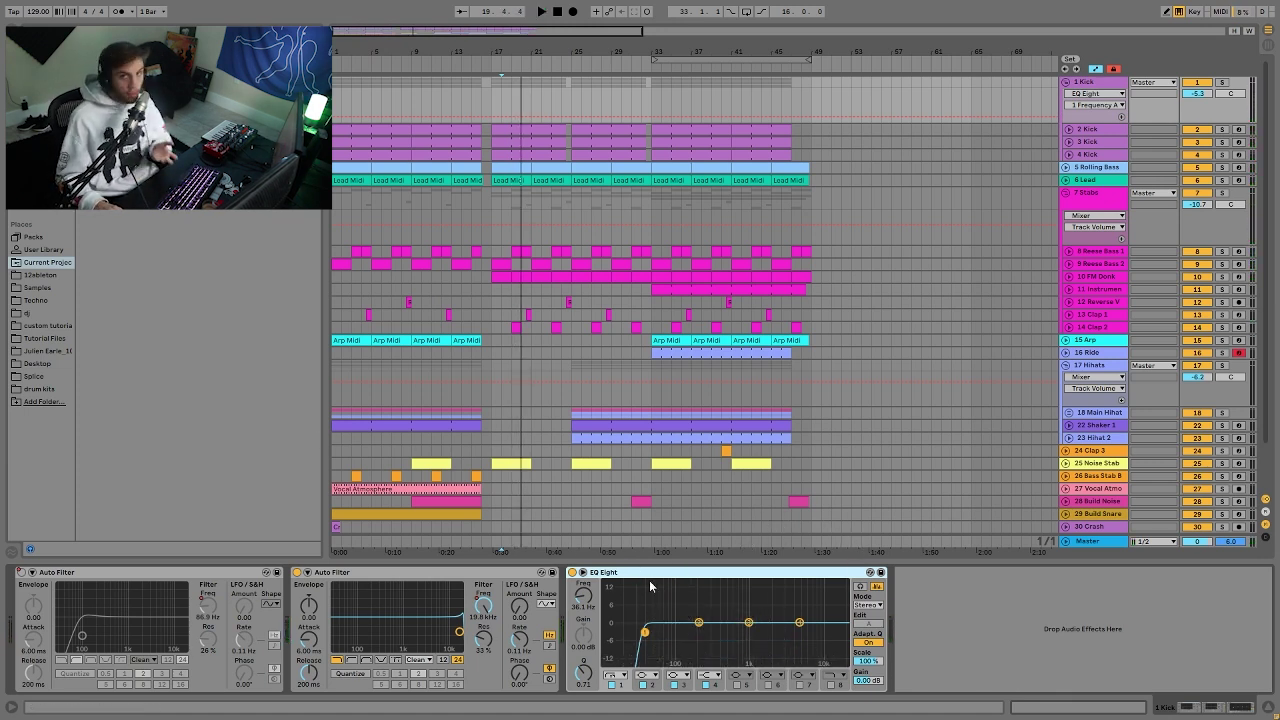
Solo the Kick group and play it with its EQ Eight turned off and turned back on.
left_click(1222, 83)
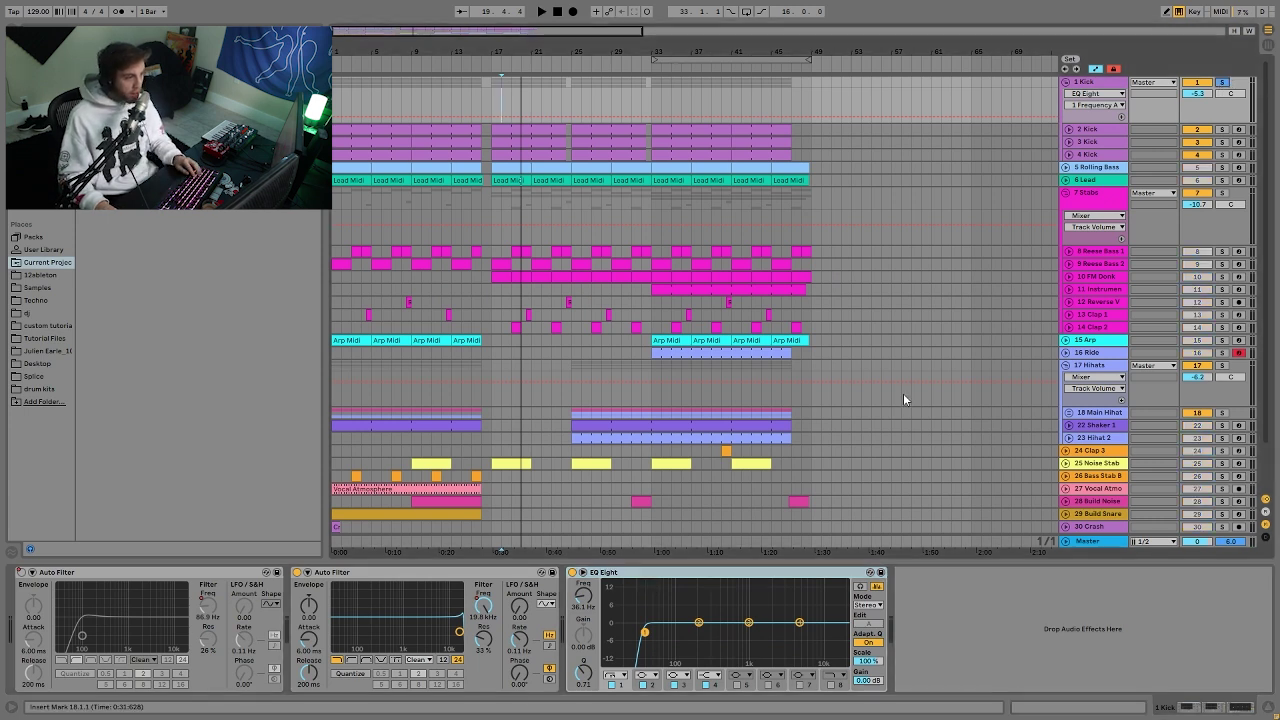
left_click(572, 572)
key("space")
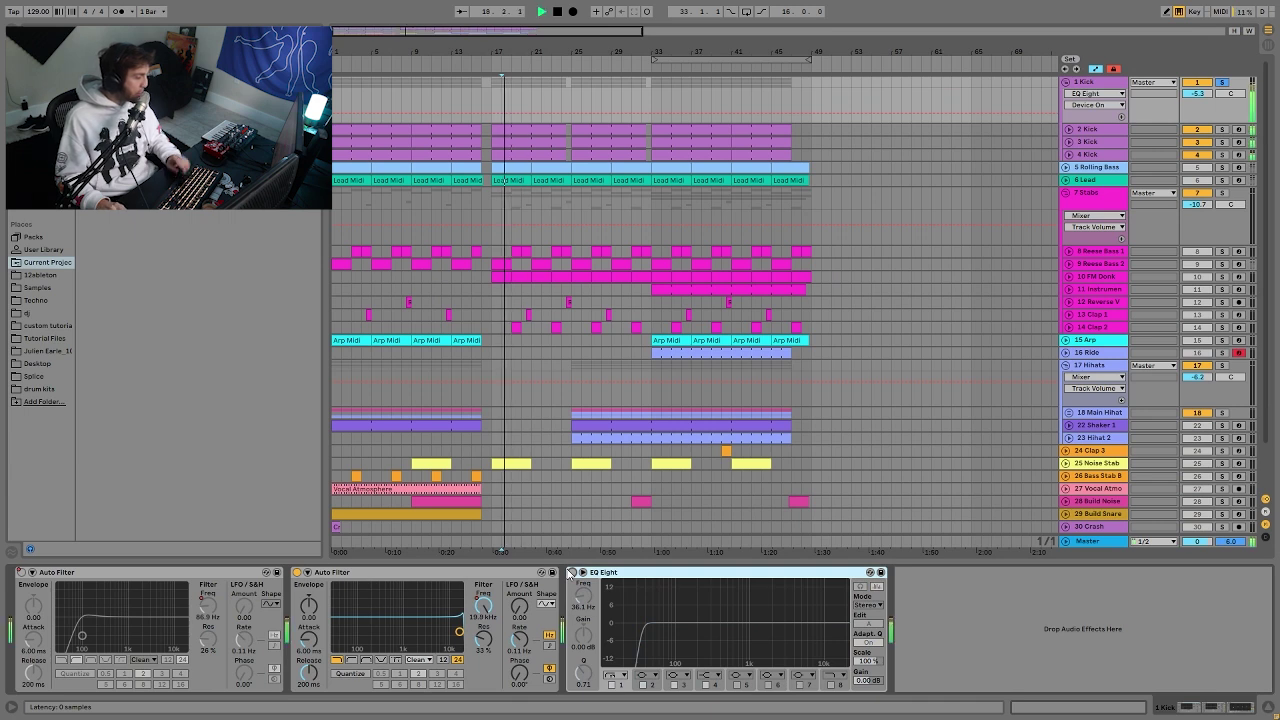
left_click(572, 572)
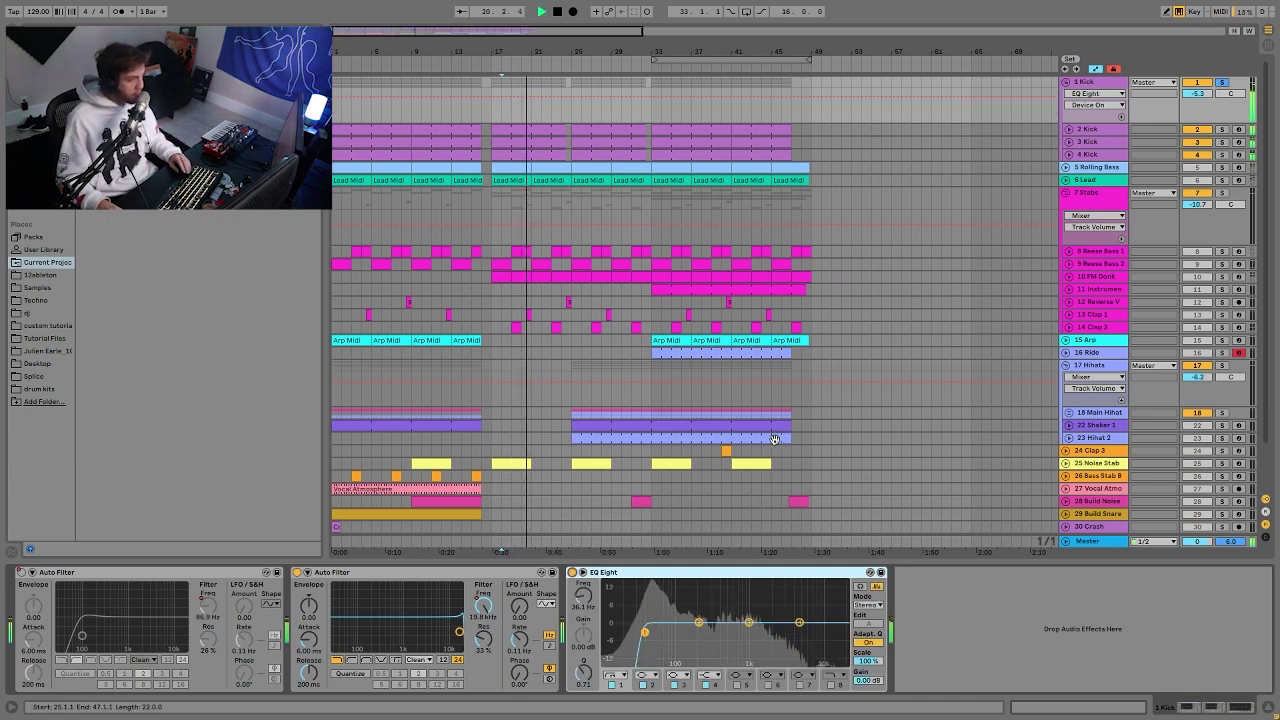
key("space")
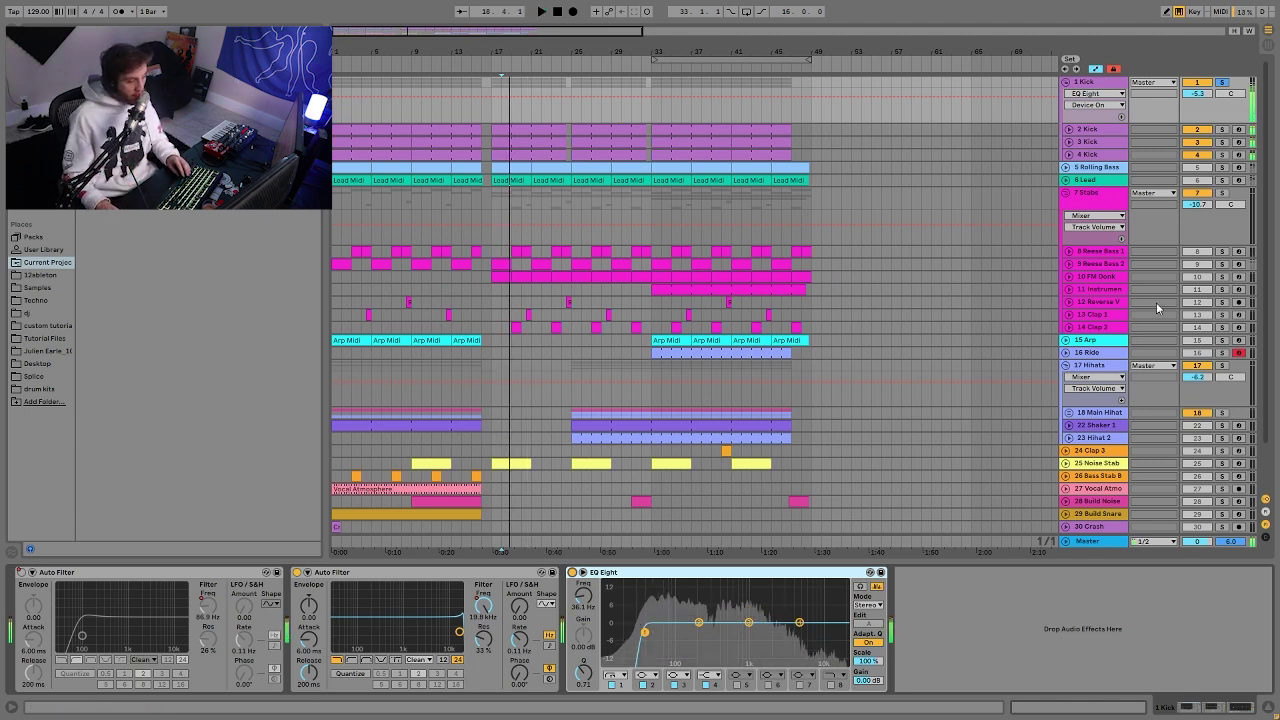
key("space")
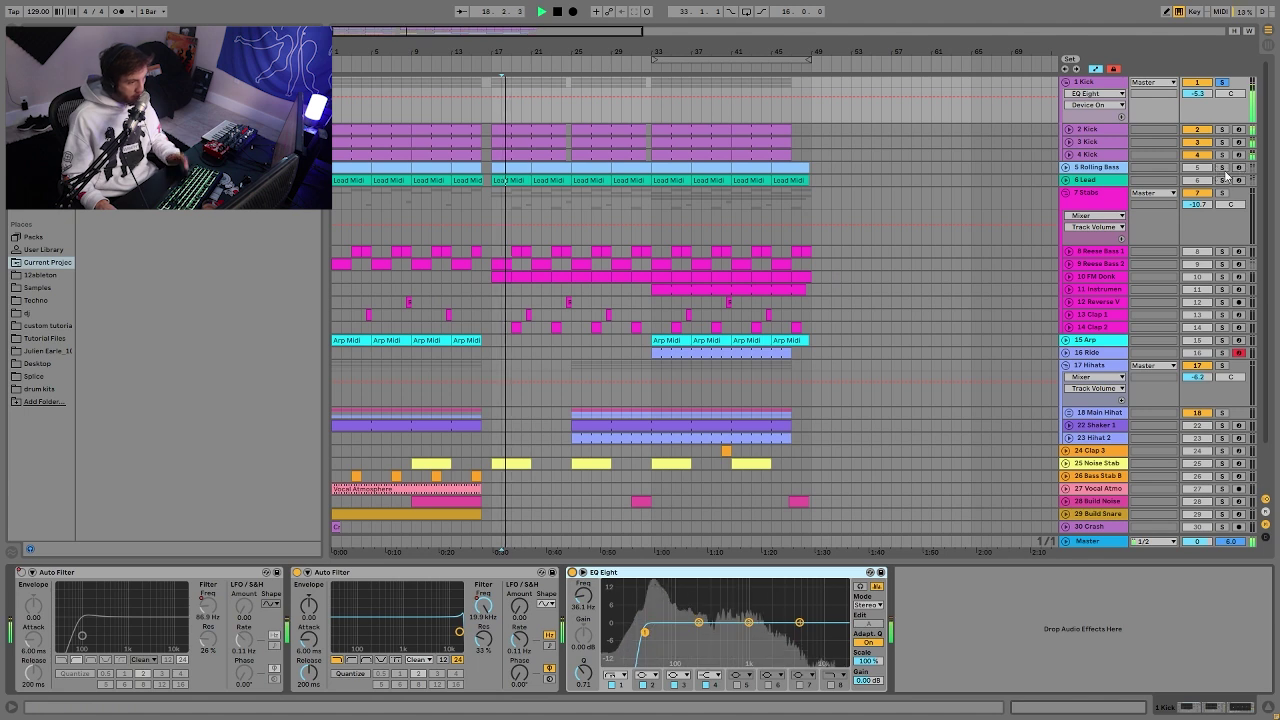
Unfold and solo the 5 Rolling Bass track, and play it while viewing the MIDI notes of its clip at bar 17.
key("space")
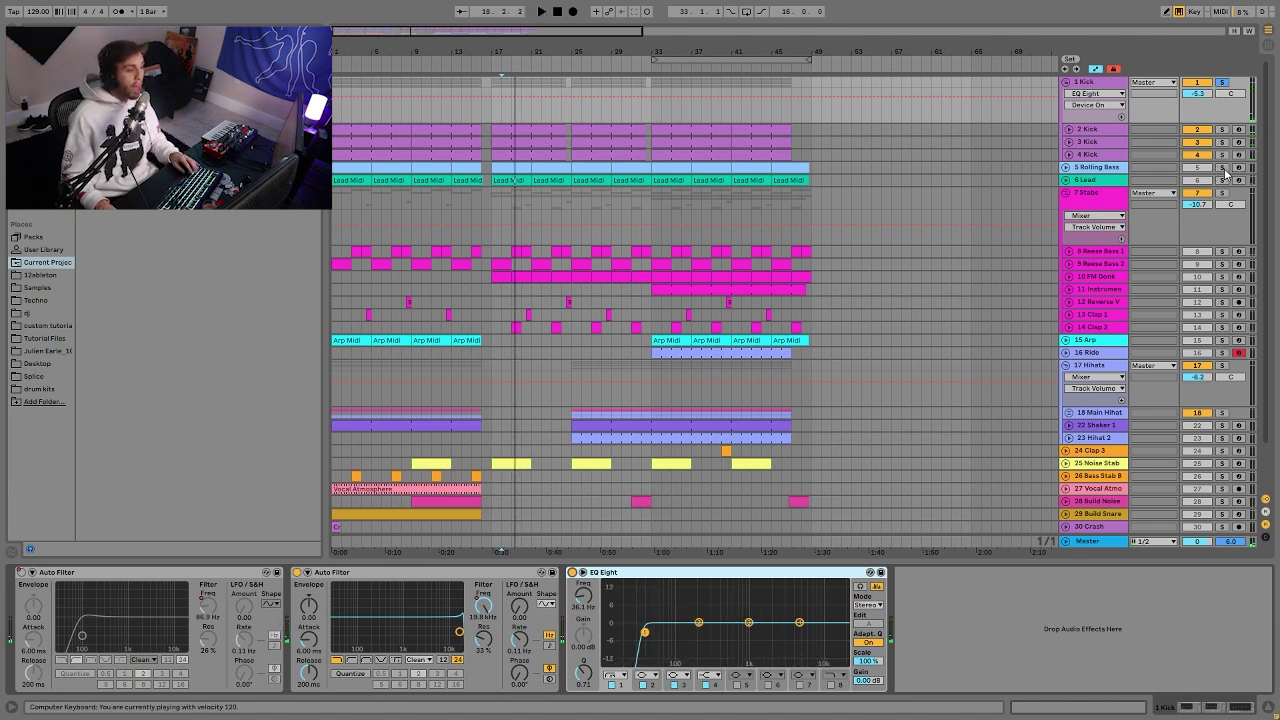
left_click(1068, 167)
key("space")
left_click(508, 169)
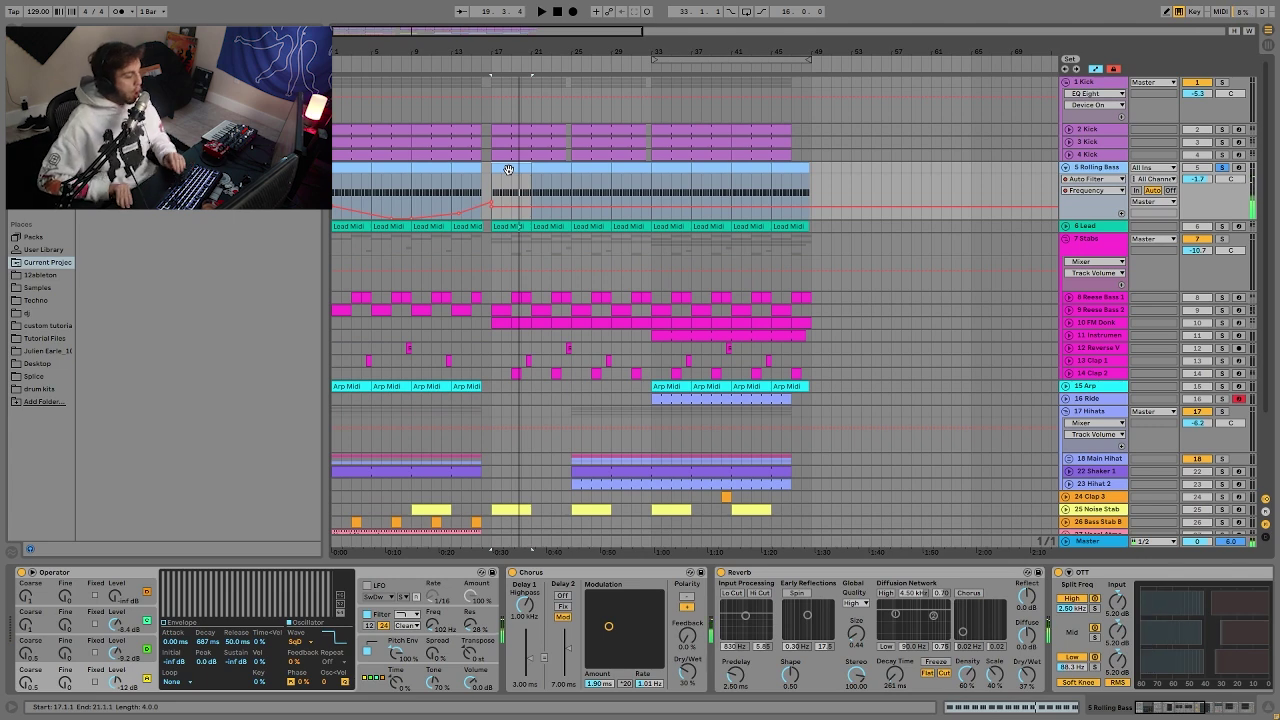
double_click(508, 169)
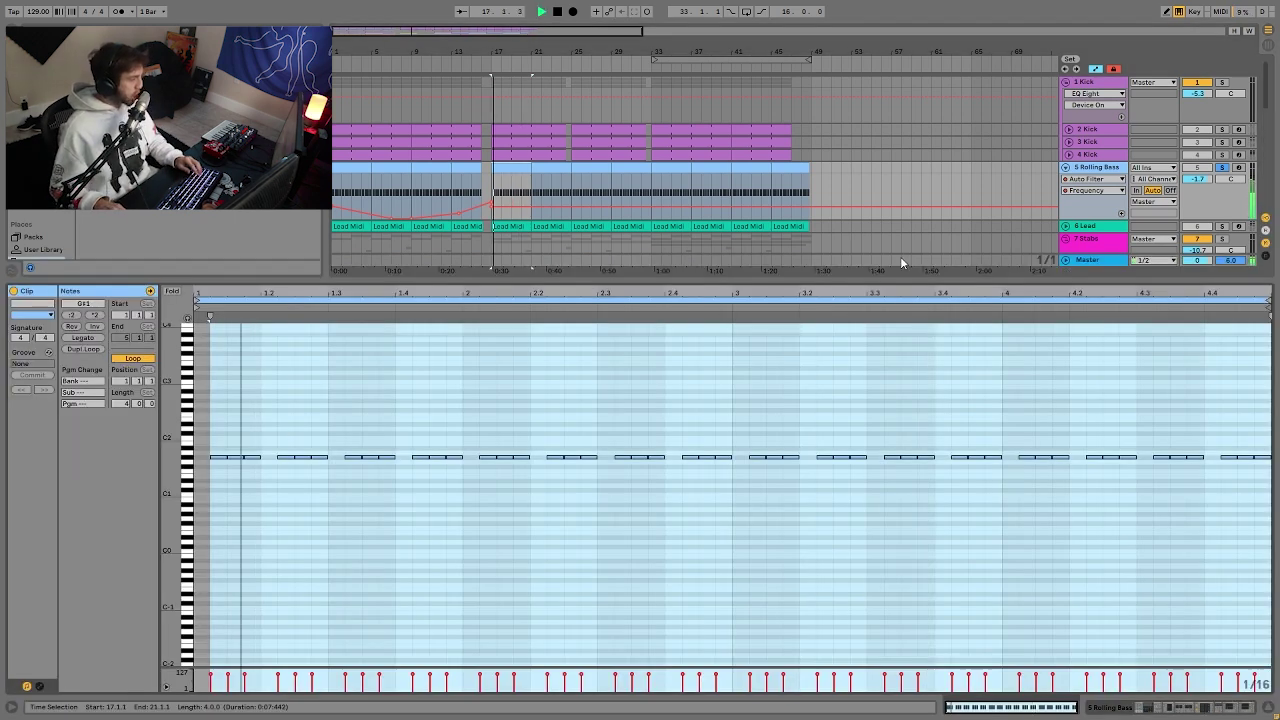
left_click(1100, 172)
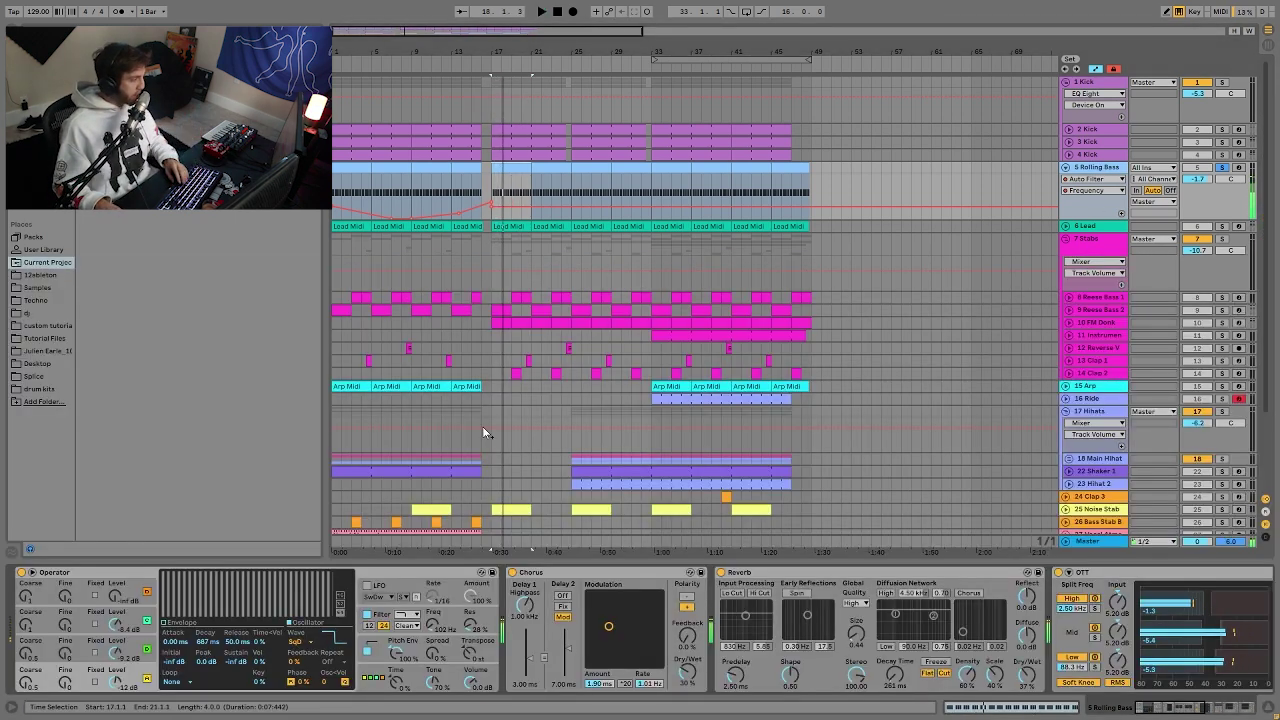
Play the Rolling Bass from 17.1.1 on its own and together with the soloed Kick group.
key("space")
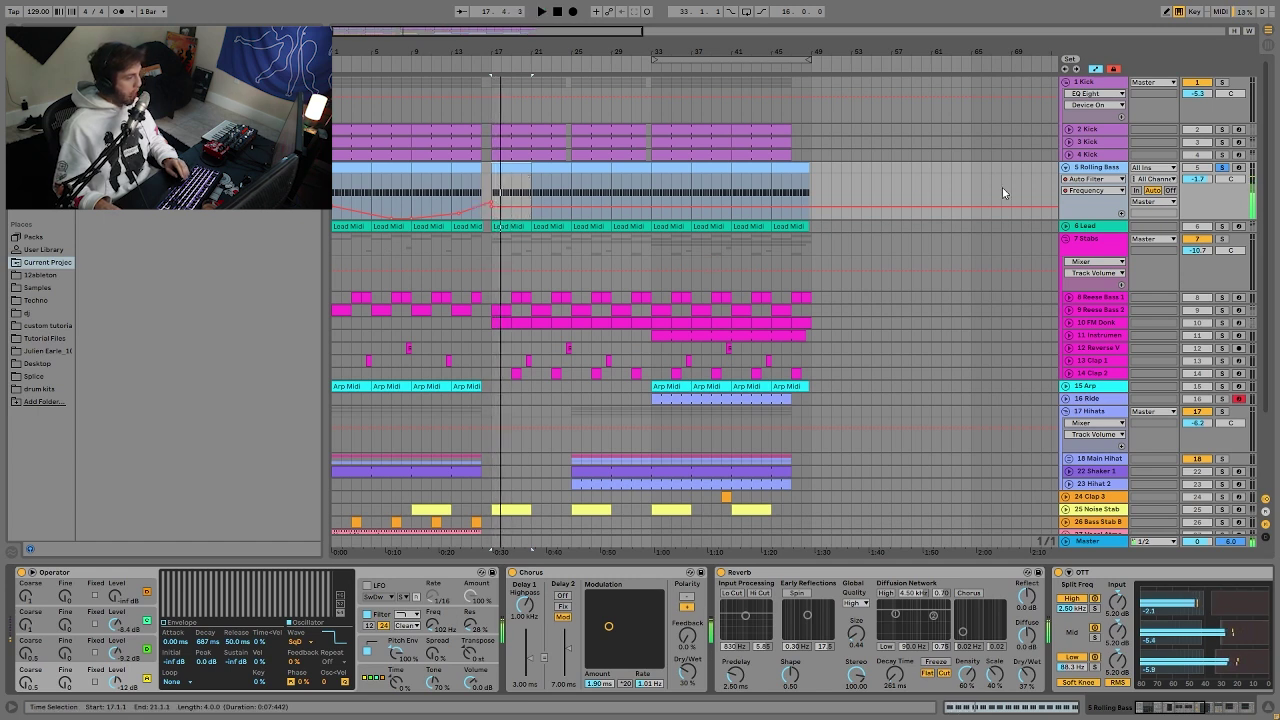
key("space")
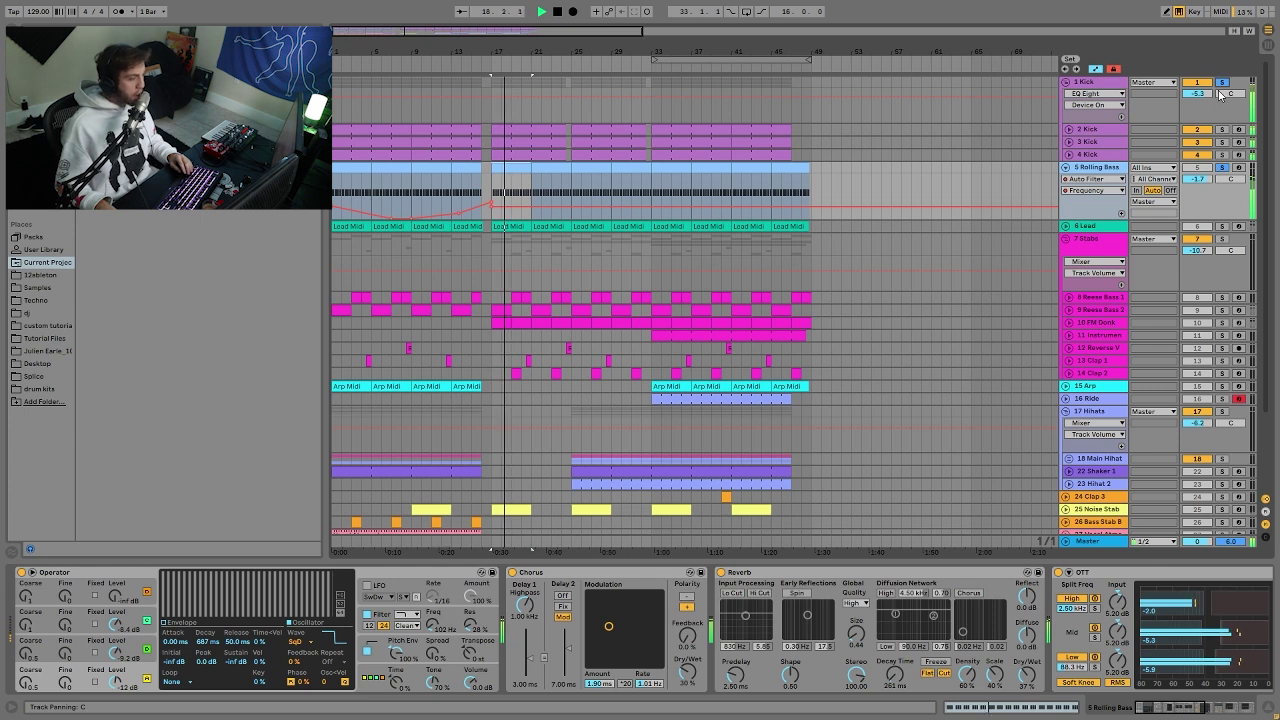
key("space")
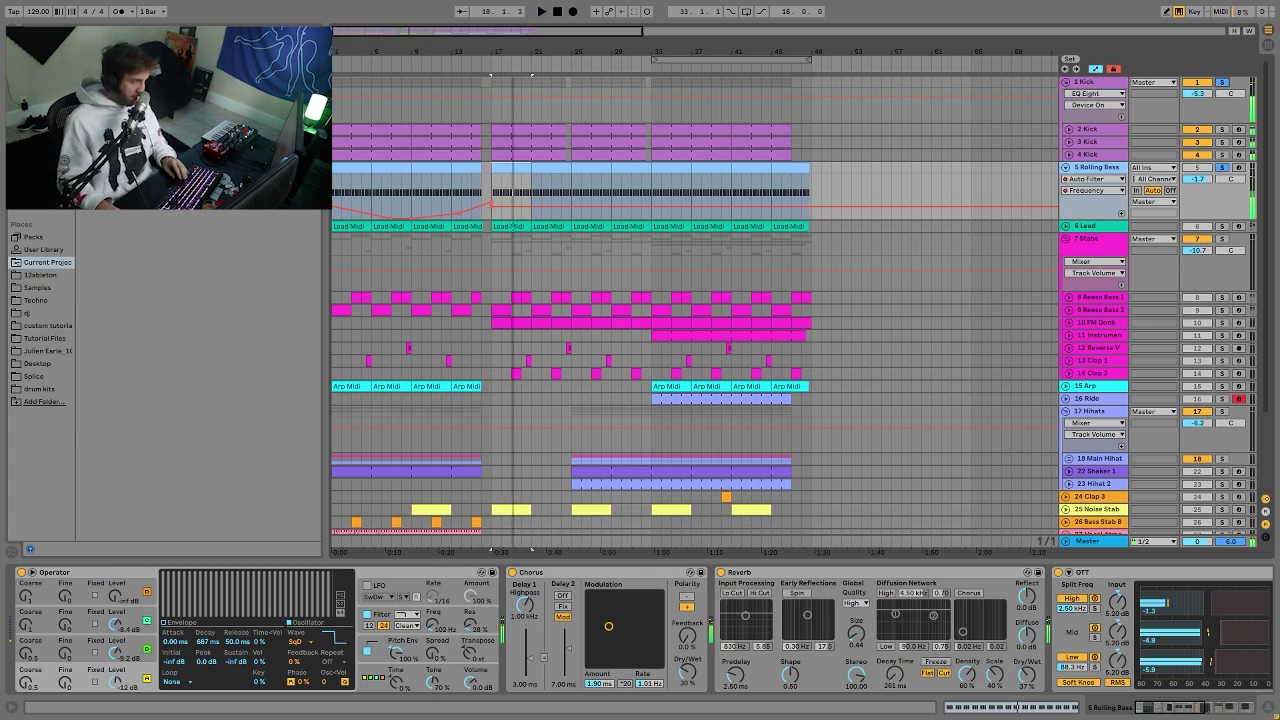
key("space")
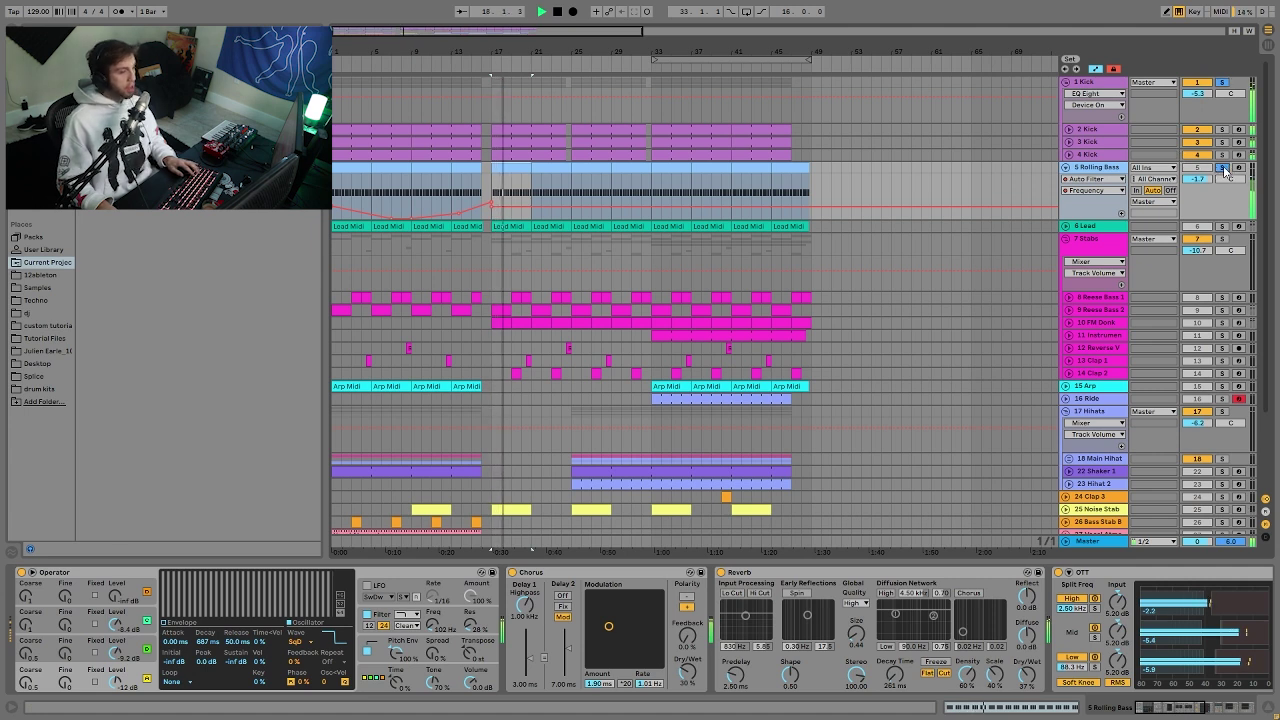
key("space")
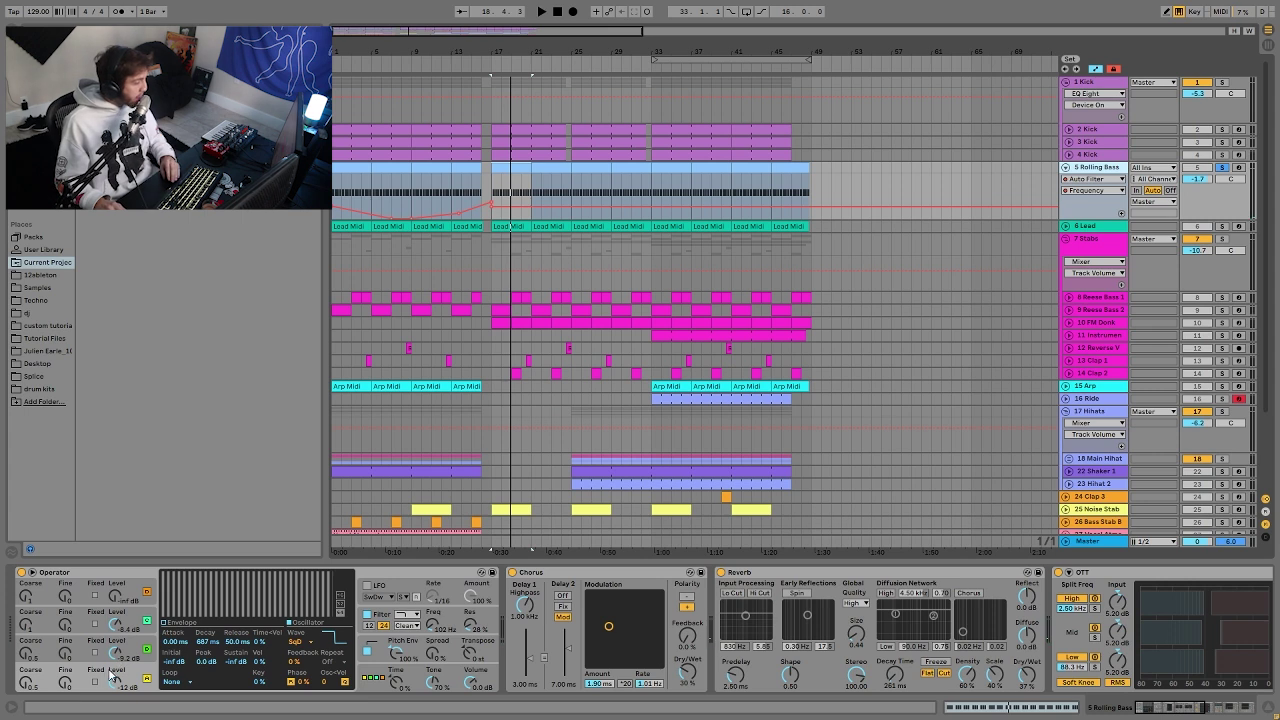
Inspect Operator's algorithm display and the waveforms of oscillators A, B and C on the Rolling Bass.
left_click(379, 684)
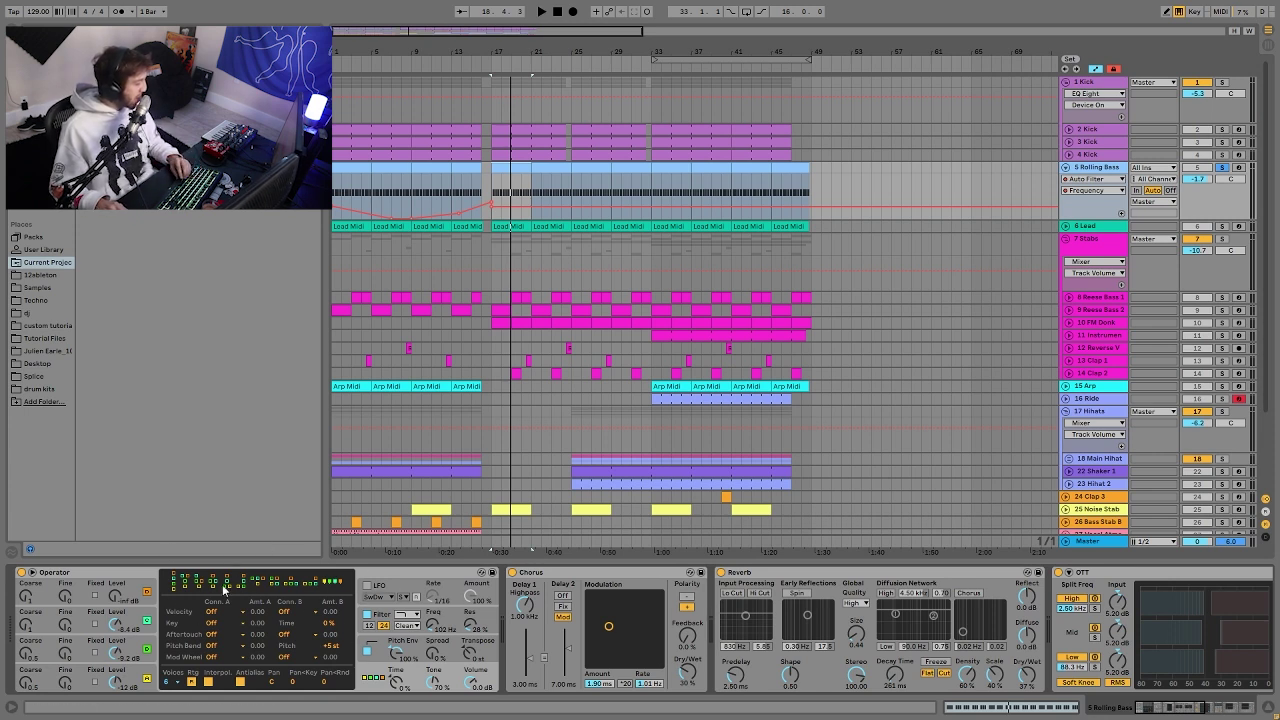
left_click(136, 669)
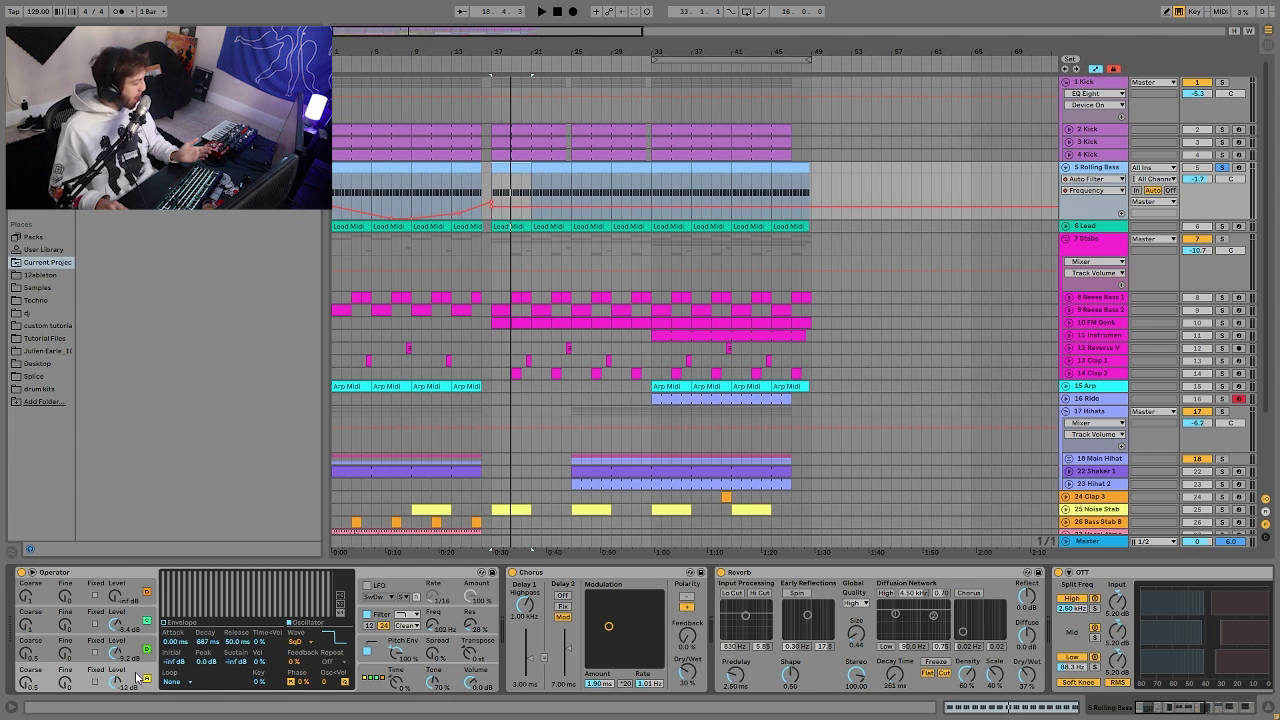
left_click(136, 656)
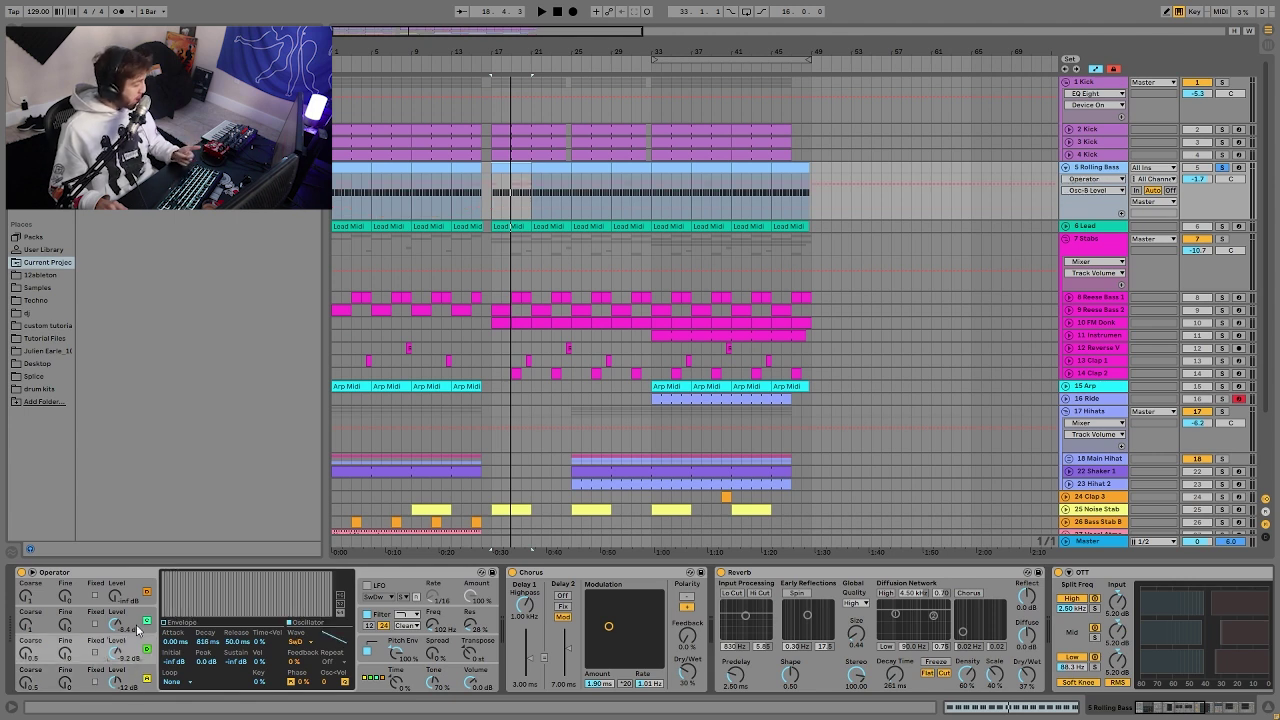
left_click(140, 621)
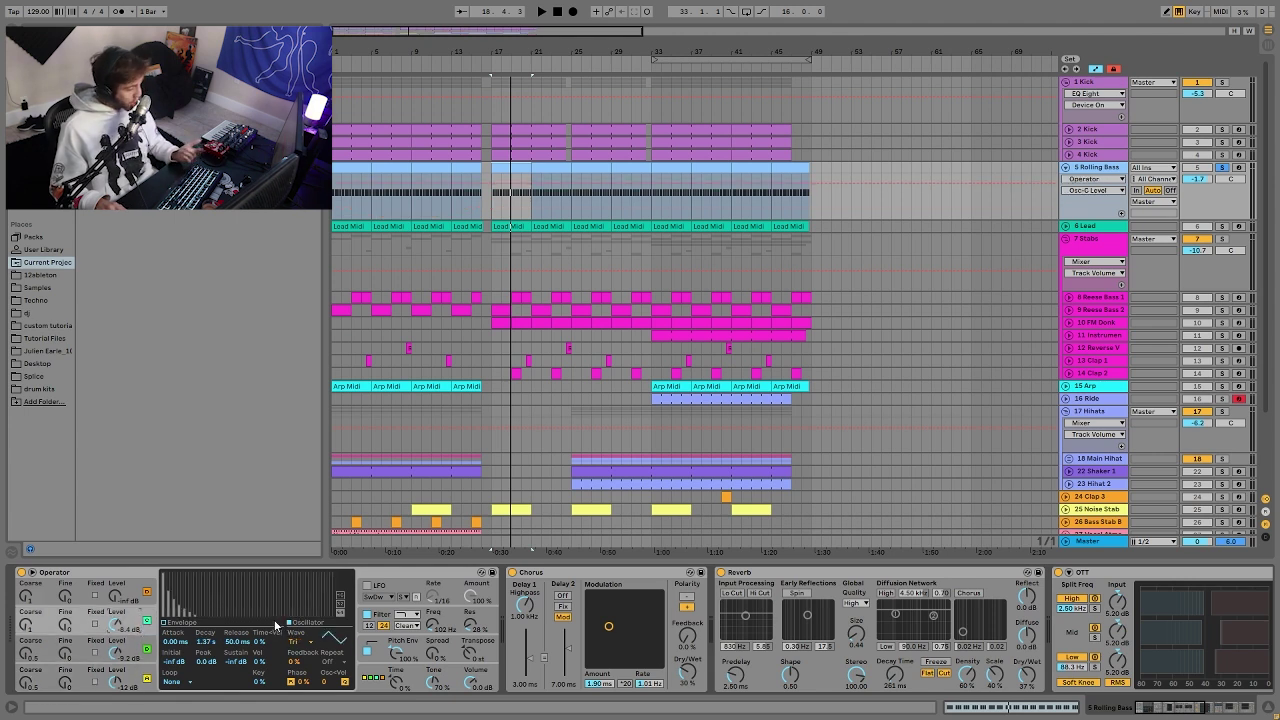
key("space")
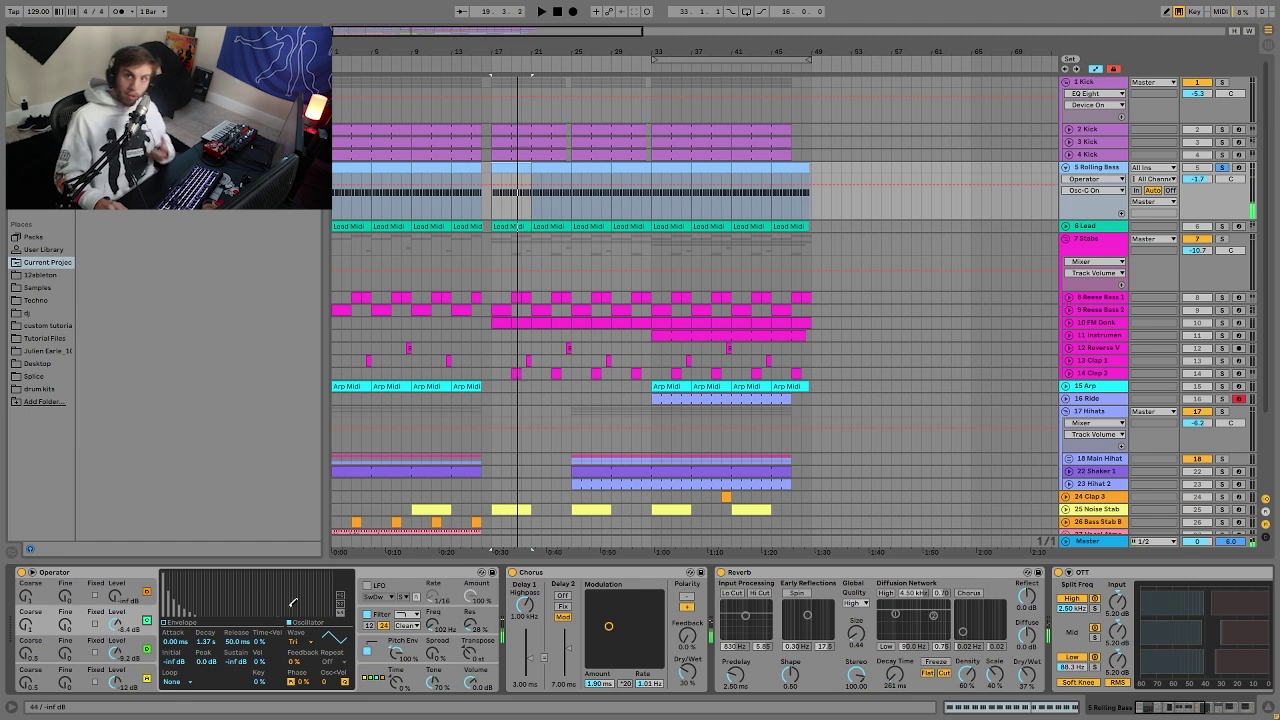
Play the Rolling Bass while viewing Operator's oscillator B and A settings, filter envelope and pitch envelope.
key("space")
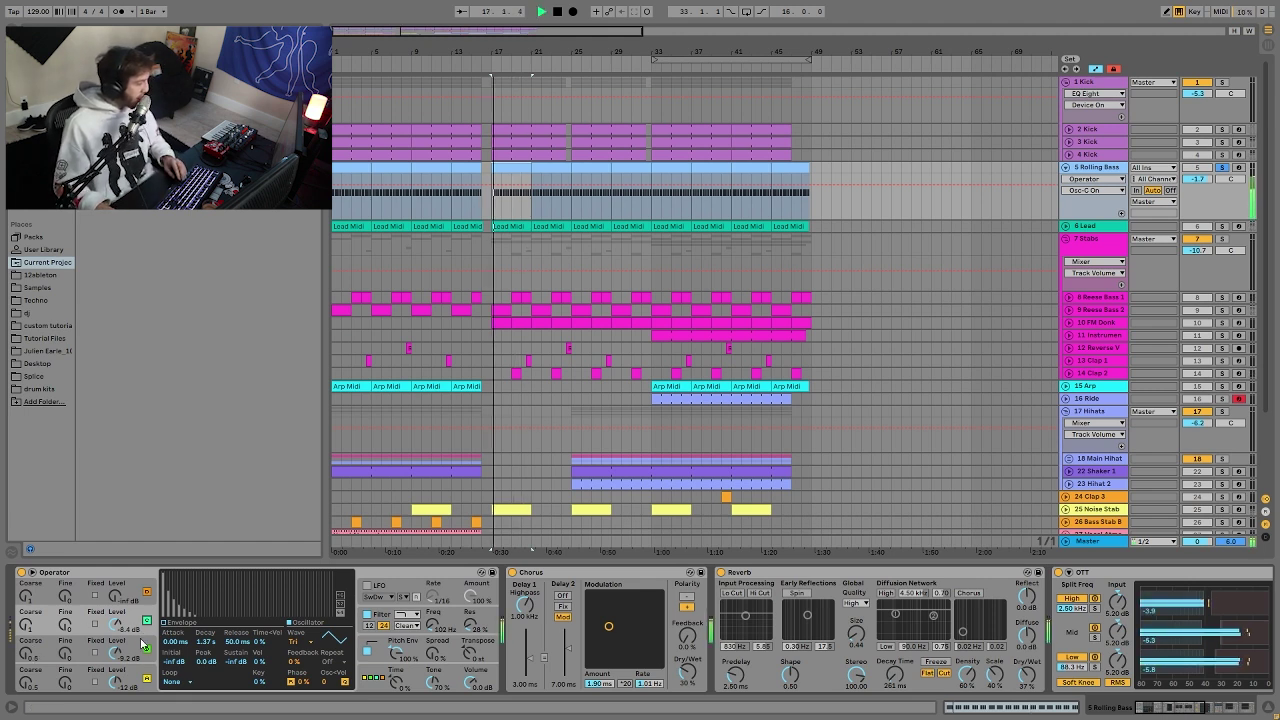
left_click(132, 645)
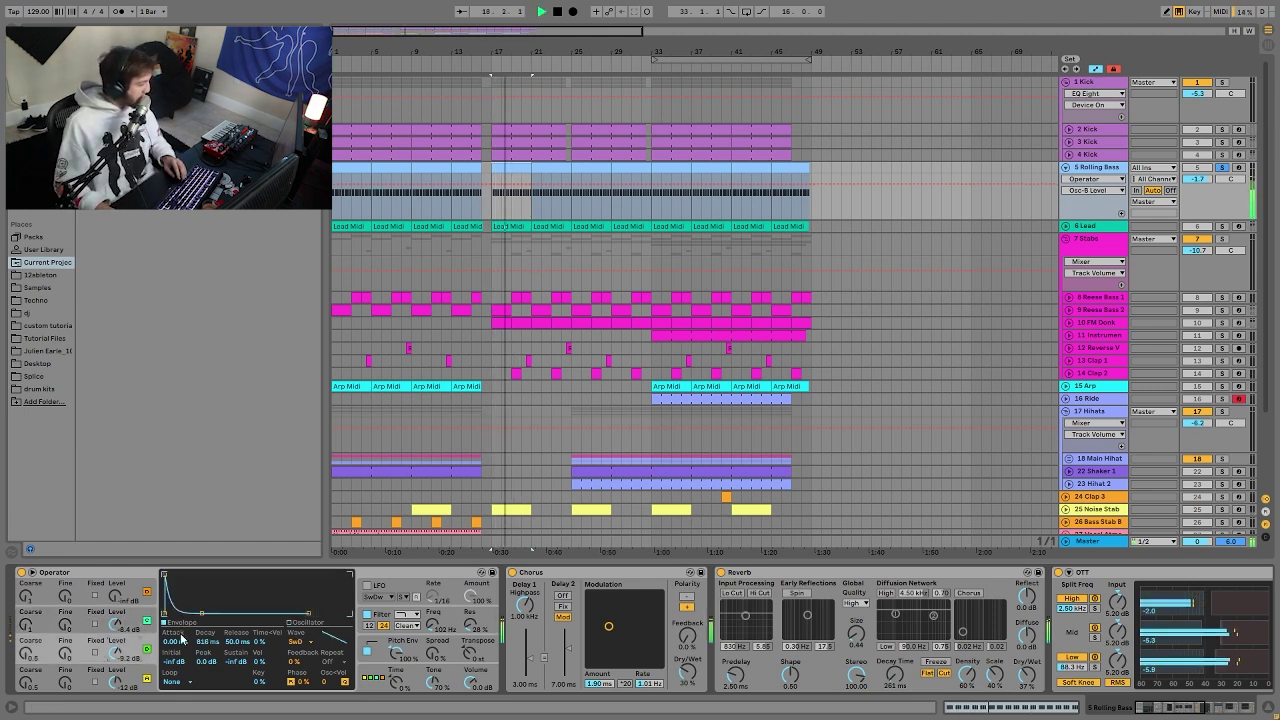
left_click(137, 682)
left_click(380, 618)
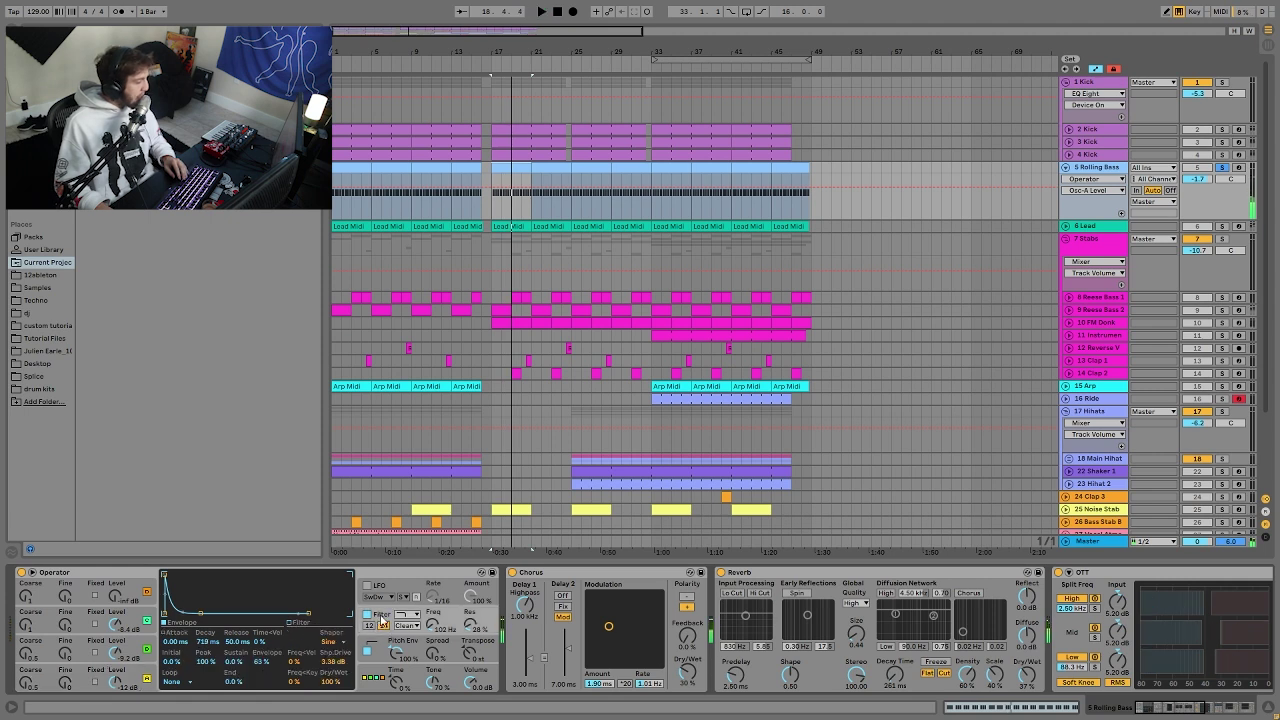
key("space")
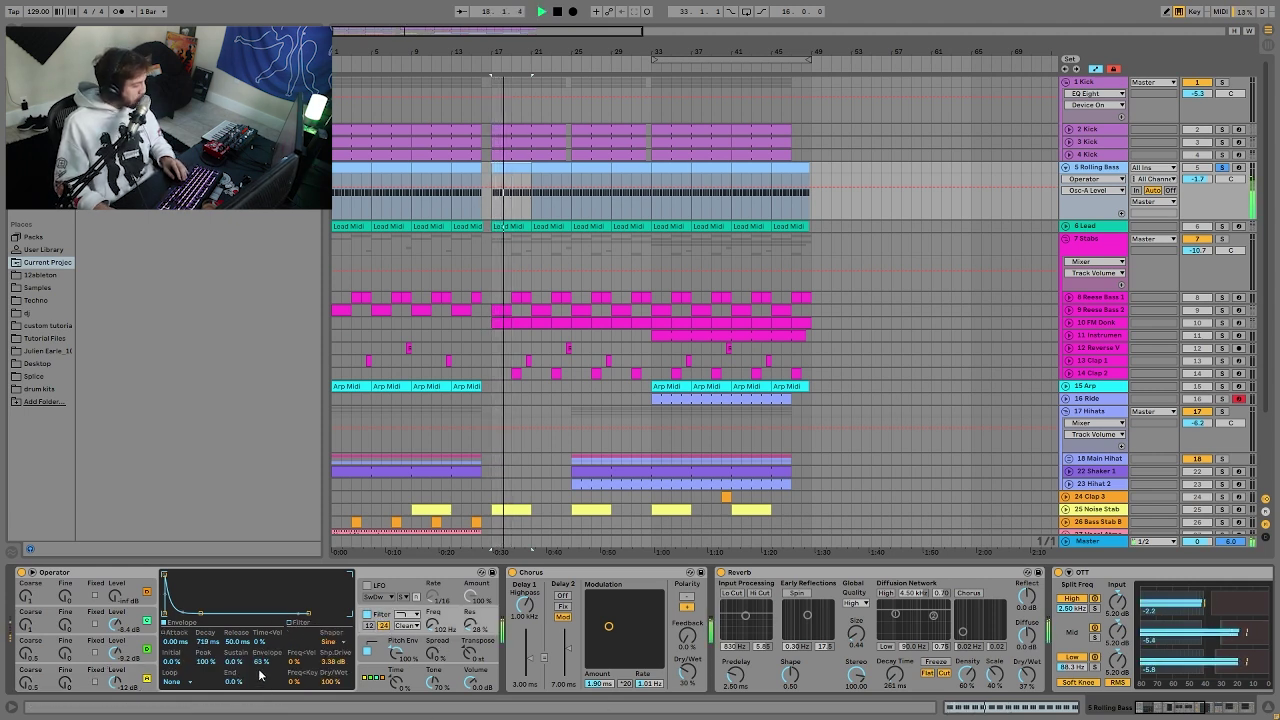
left_click(376, 648)
key("space")
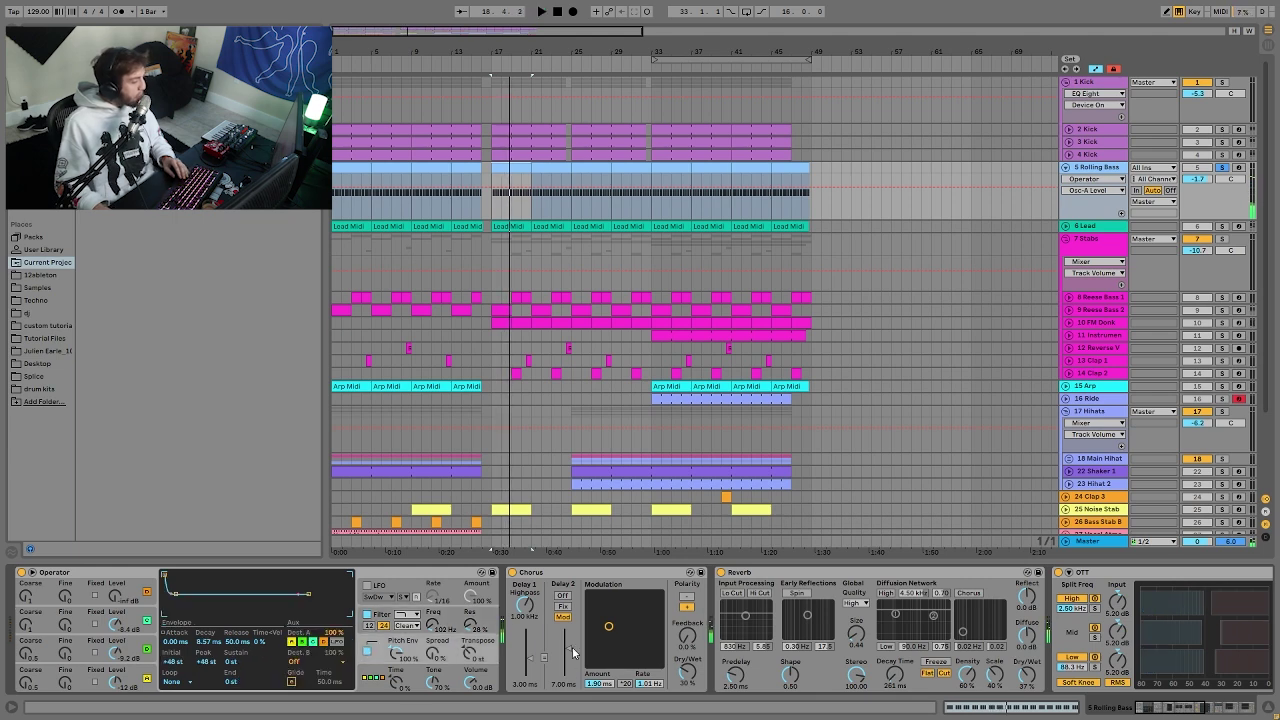
Turn off the Rolling Bass's Auto Filters, Auto Pan, OTT, Reverb and Chorus, and play the dry Operator sound.
scroll(720, 630, "right", 10)
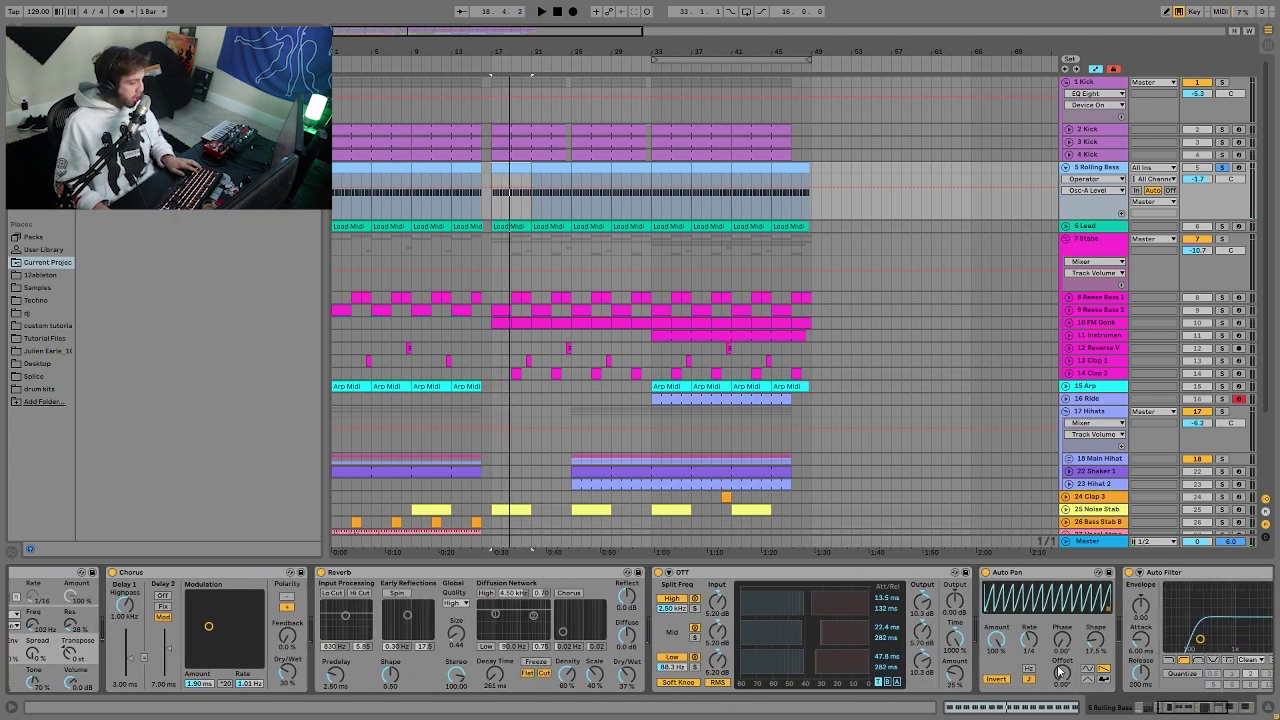
scroll(1143, 662, "right", 8)
scroll(1100, 630, "left", 2)
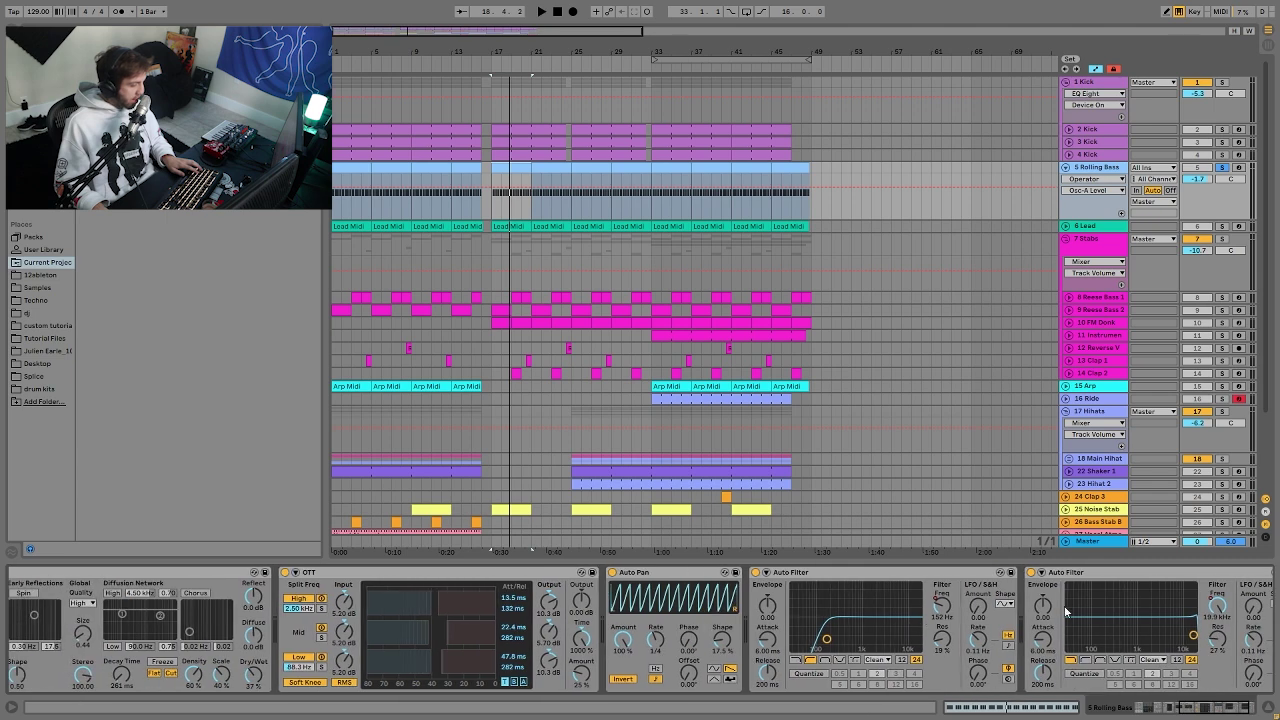
left_click(1033, 573)
scroll(799, 620, "left", 3)
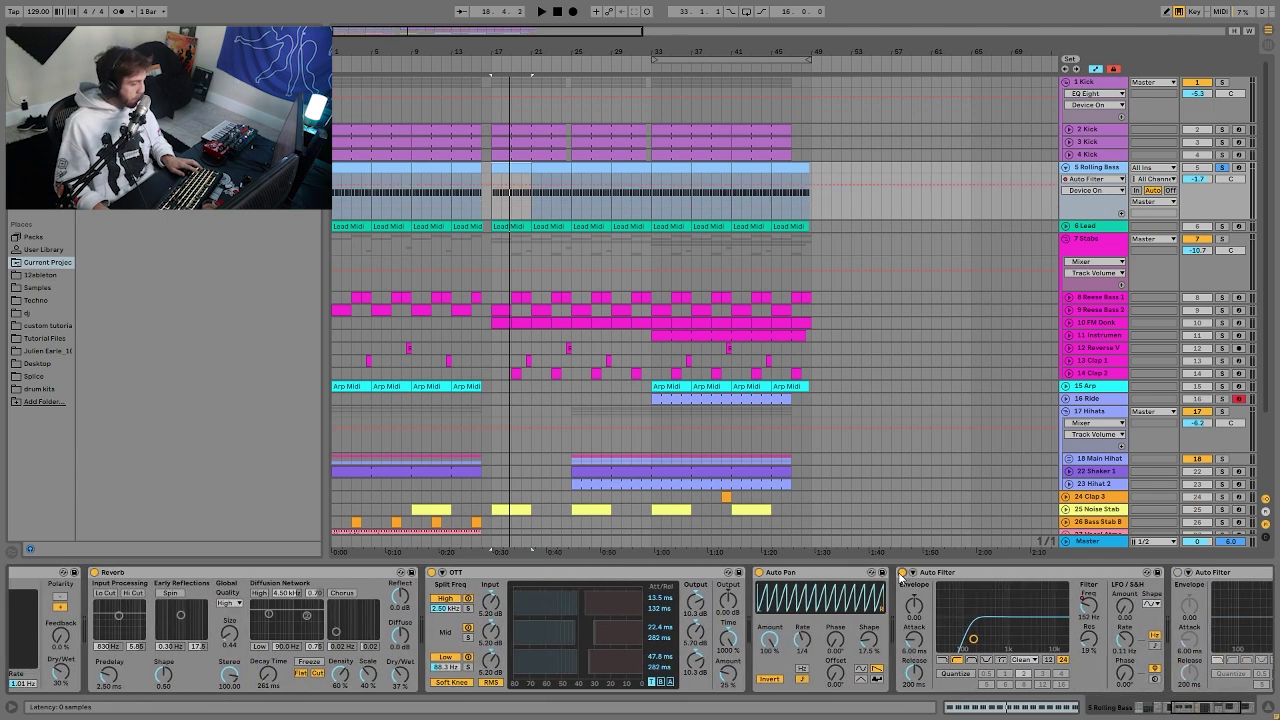
scroll(799, 597, "left", 2)
left_click(824, 573)
scroll(760, 600, "left", 3)
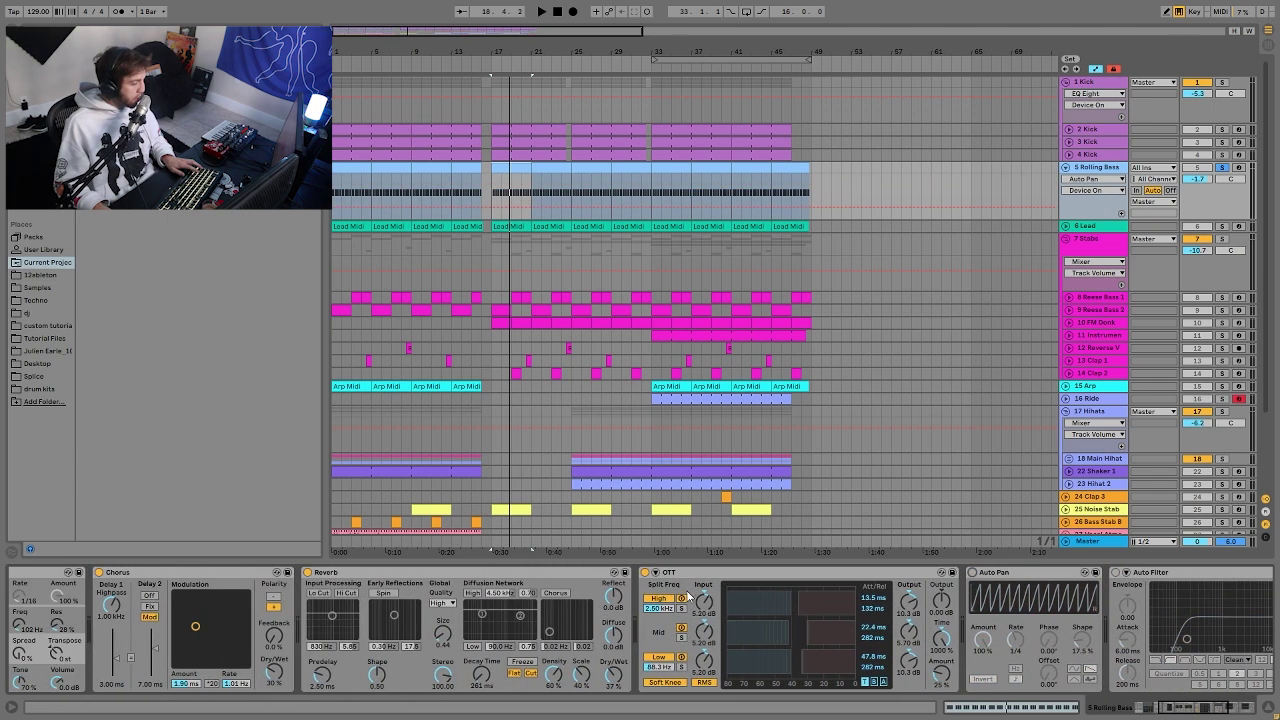
left_click(646, 572)
left_click(308, 572)
scroll(300, 600, "left", 2)
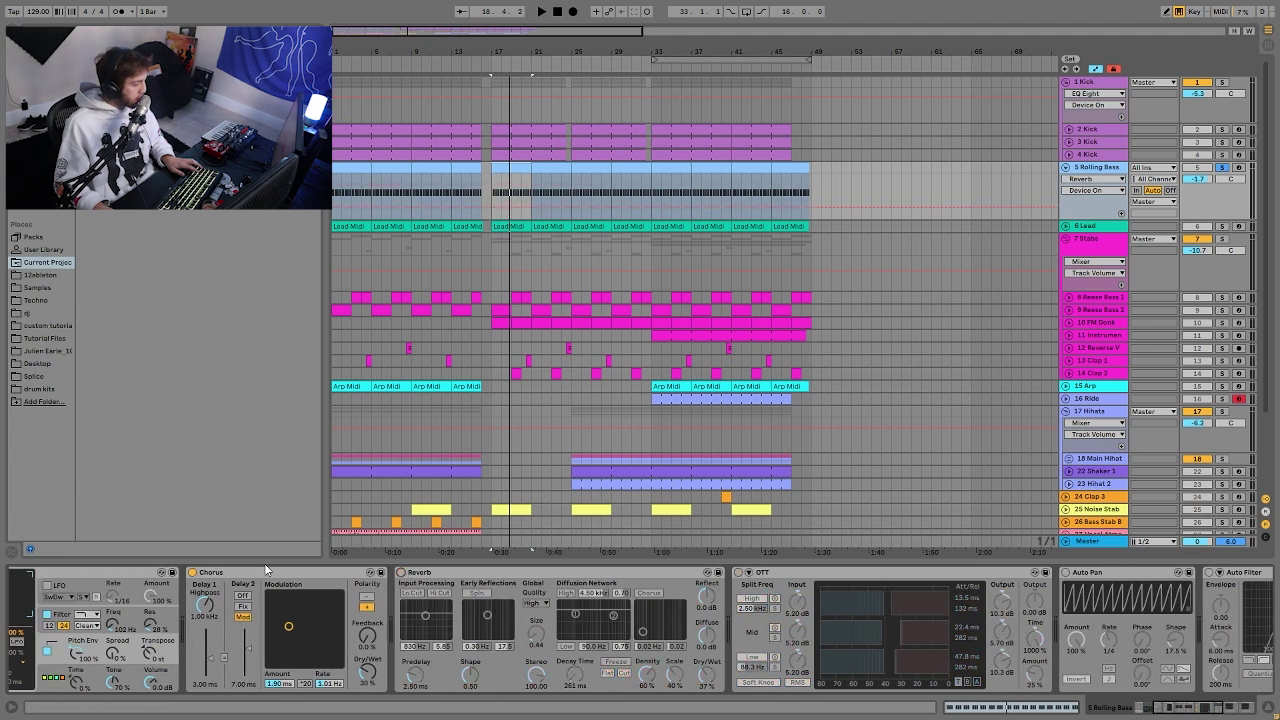
left_click(192, 573)
key("space")
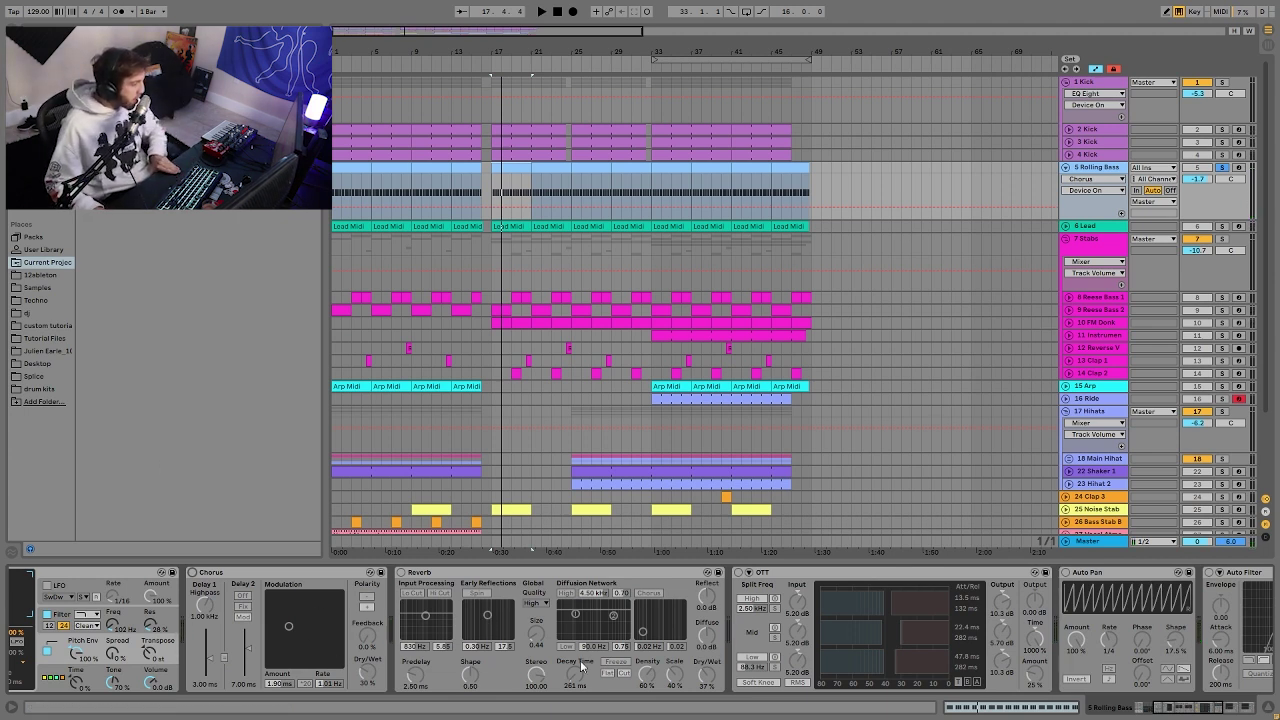
Turn all the Rolling Bass effects back on and play the processed sound from 17.1.1.
key("0")
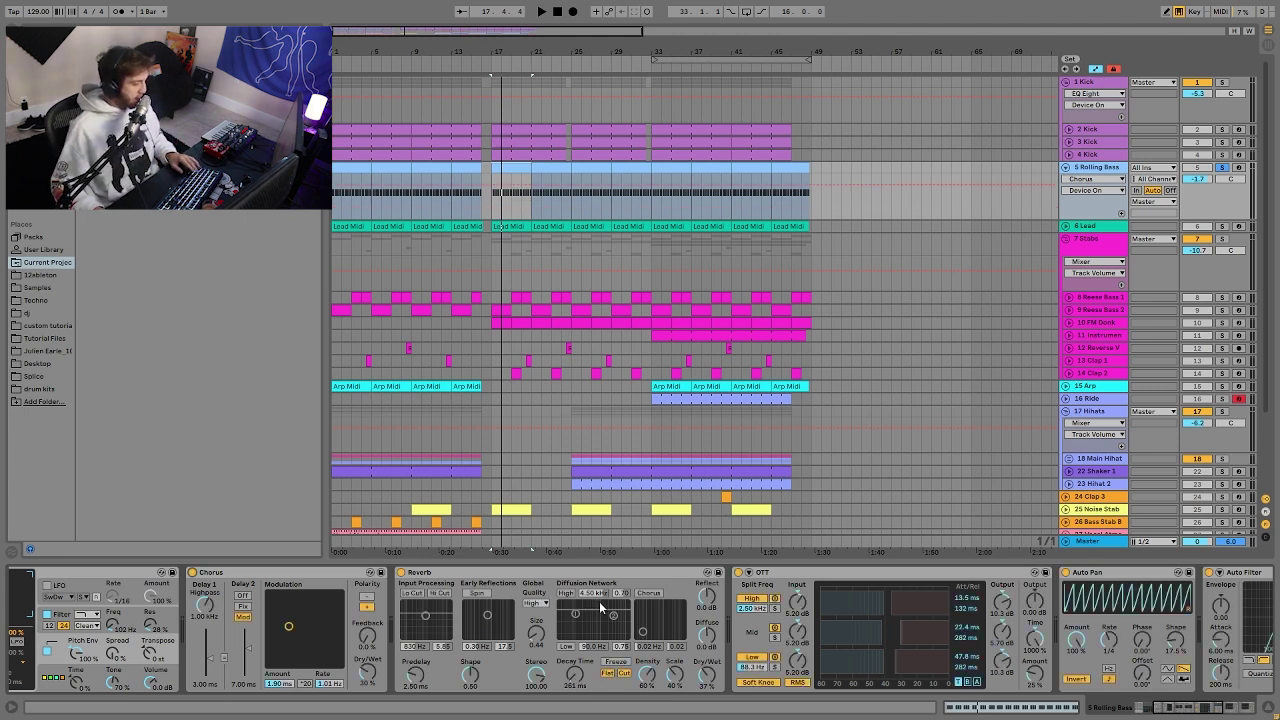
key("space")
key("space")
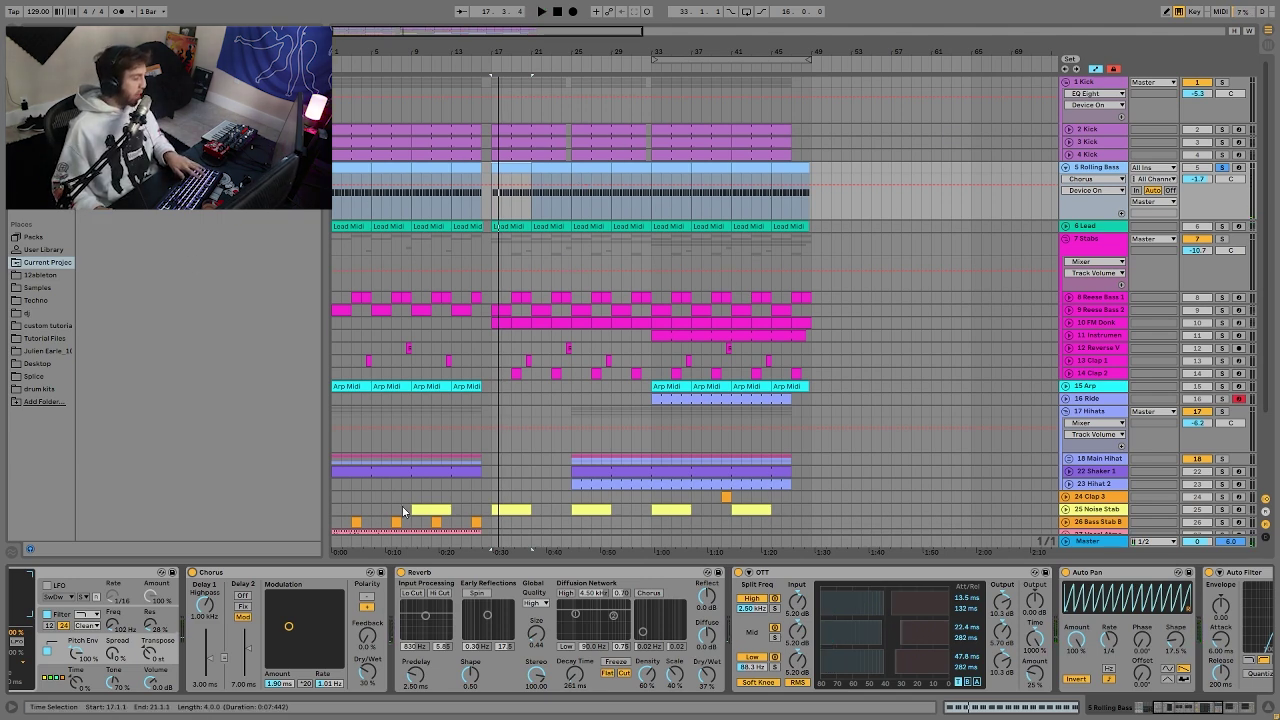
Play the Rolling Bass with its Reverb and Chorus turned off, and turn both back on.
scroll(420, 639, "left", 3)
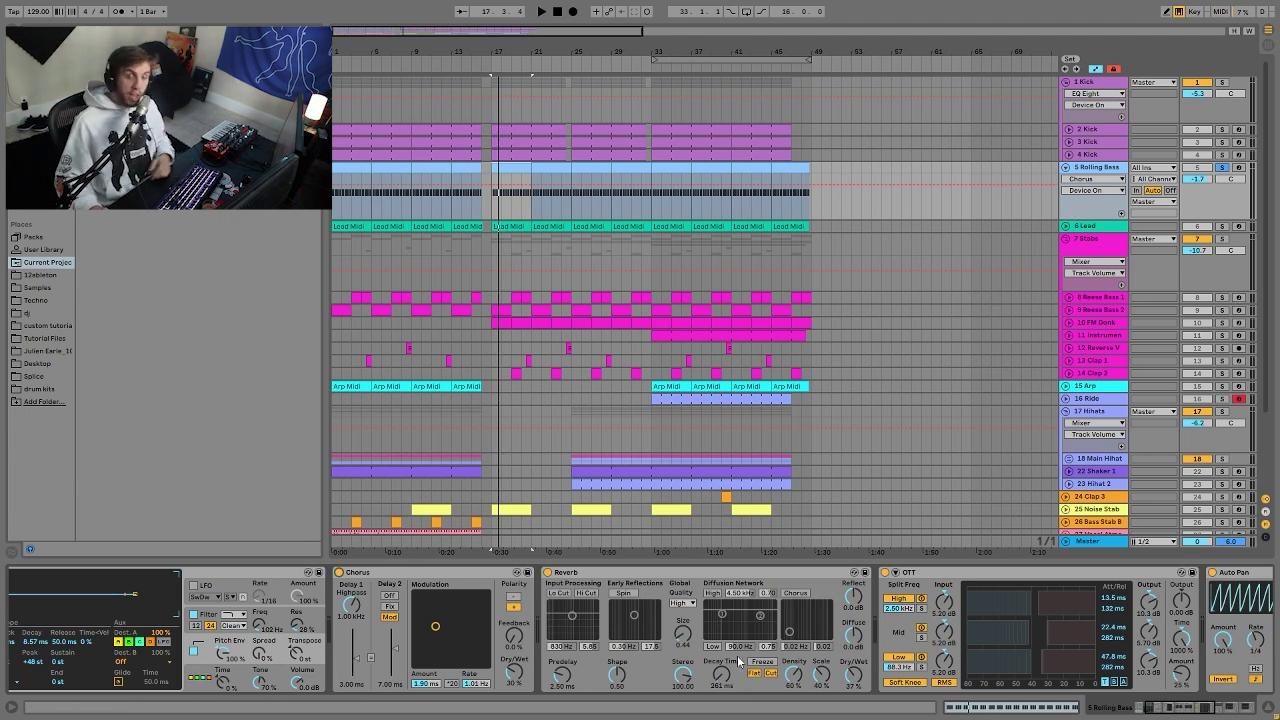
key("space")
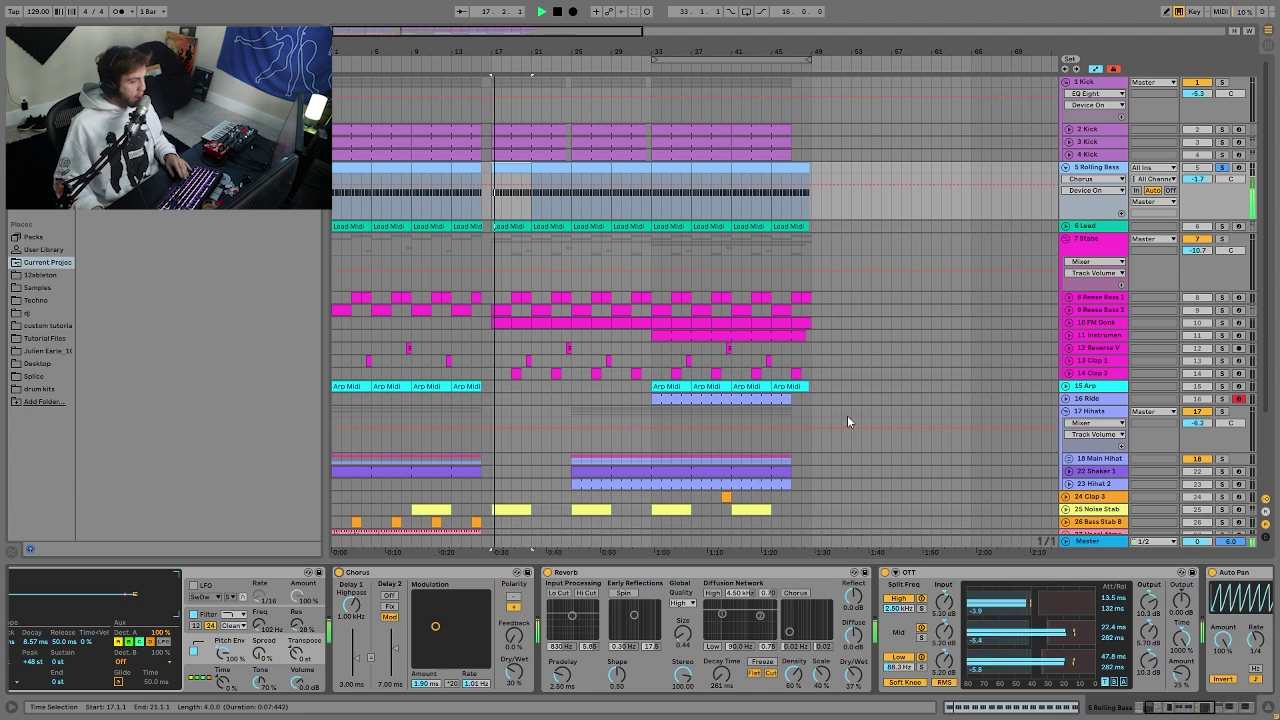
key("space")
left_click(549, 576)
left_click(338, 572)
key("space")
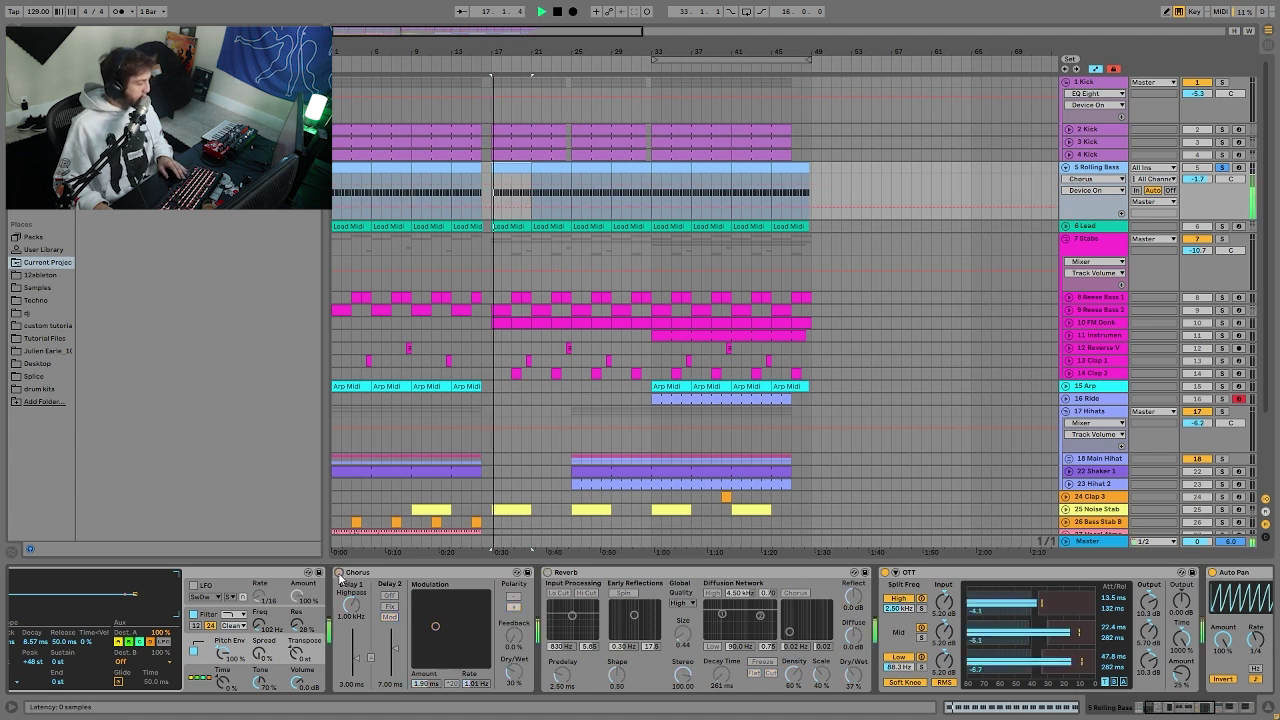
left_click(338, 572)
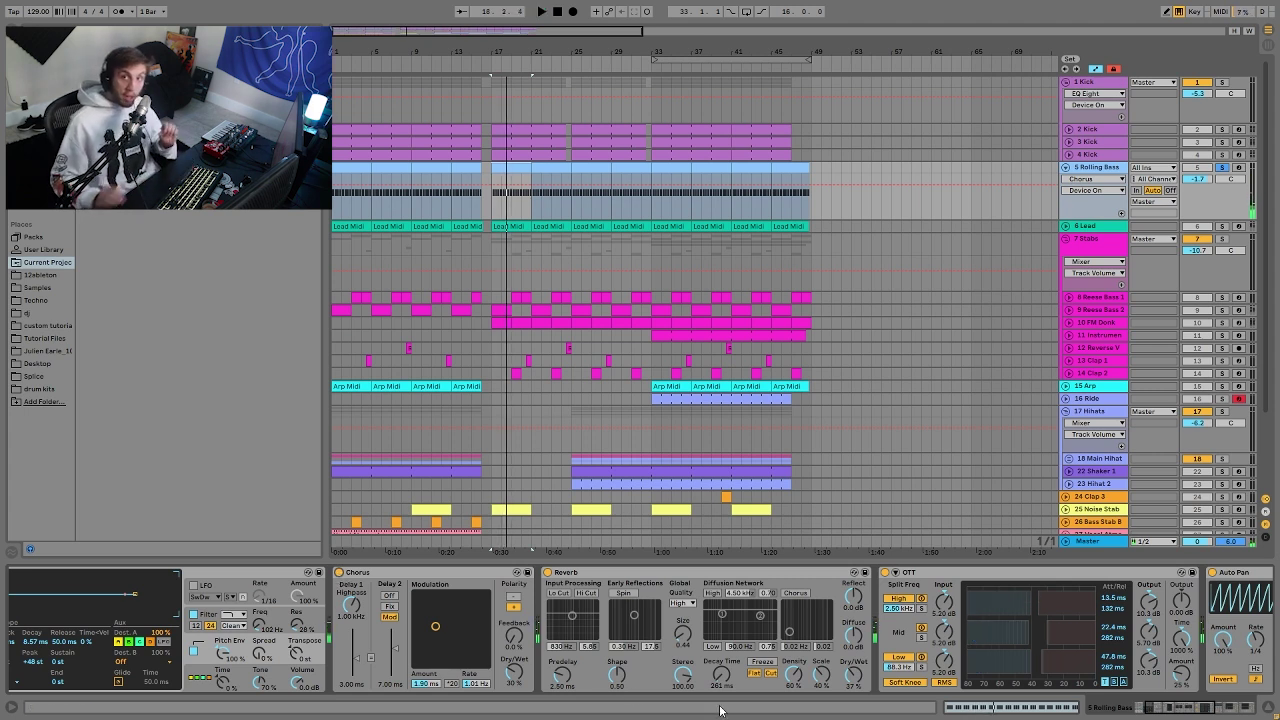
Replay the soloed Rolling Bass from 17.1.1 with Chorus and Reverb active.
key("space")
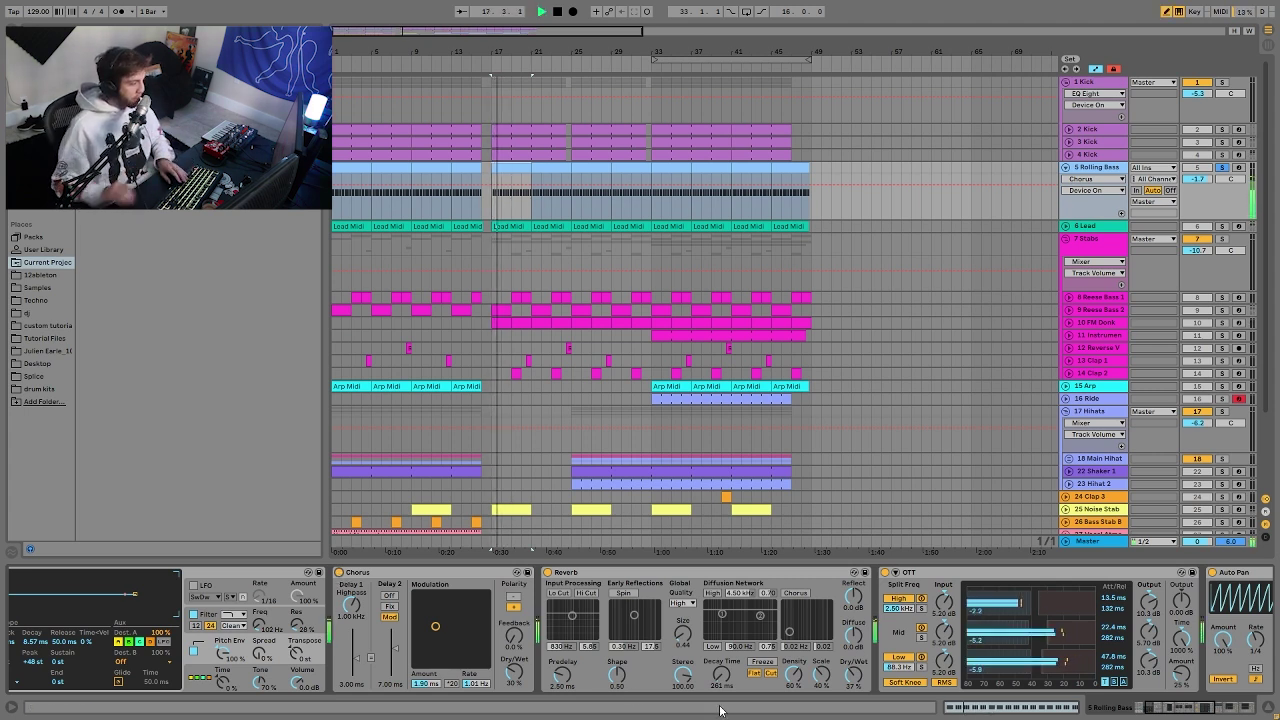
key("space")
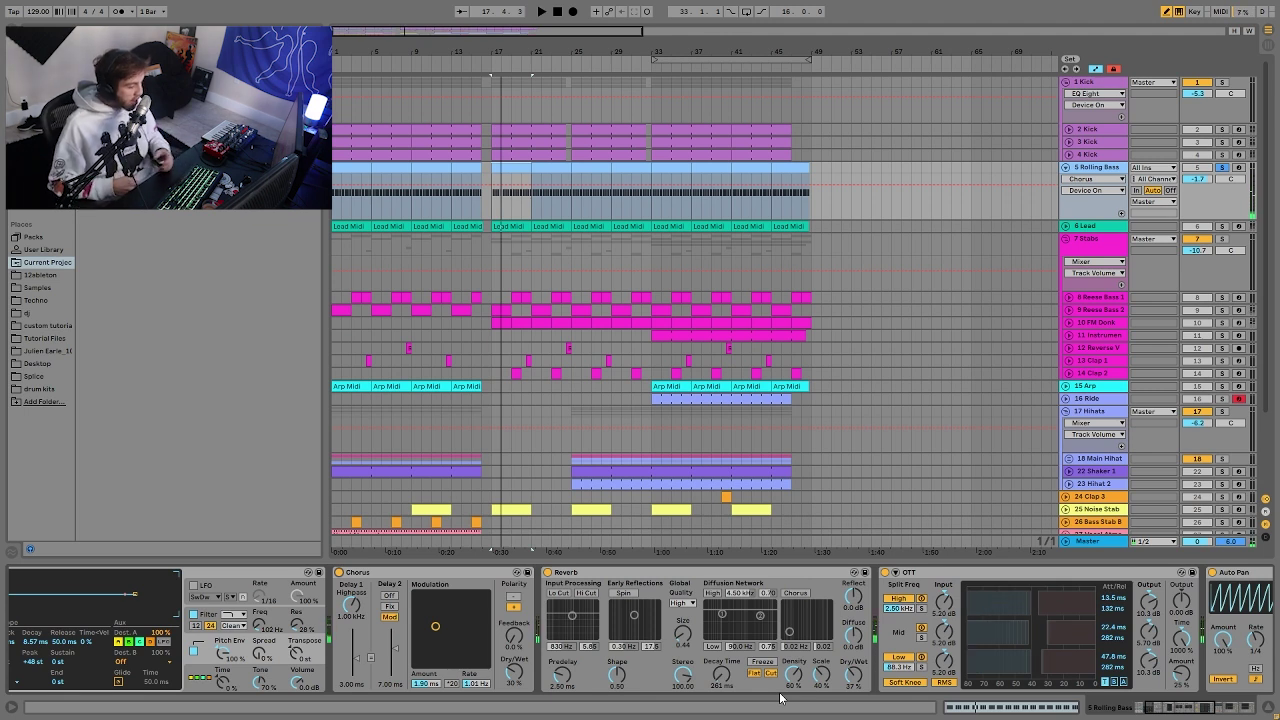
key("space")
key("space")
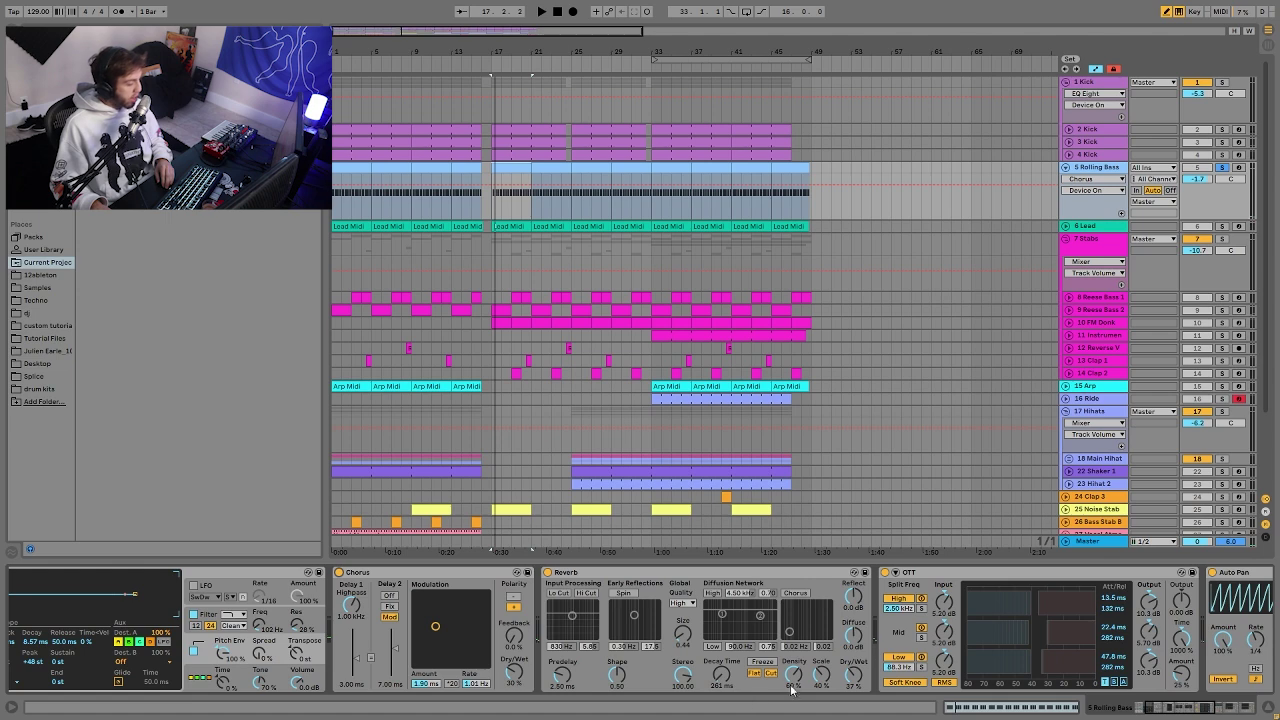
Show the OTT, Auto Pan and Auto Filter devices in the Rolling Bass chain and play the bass from 17.1.1.
scroll(694, 660, "right", 10)
key("space")
scroll(697, 612, "right", 3)
key("space")
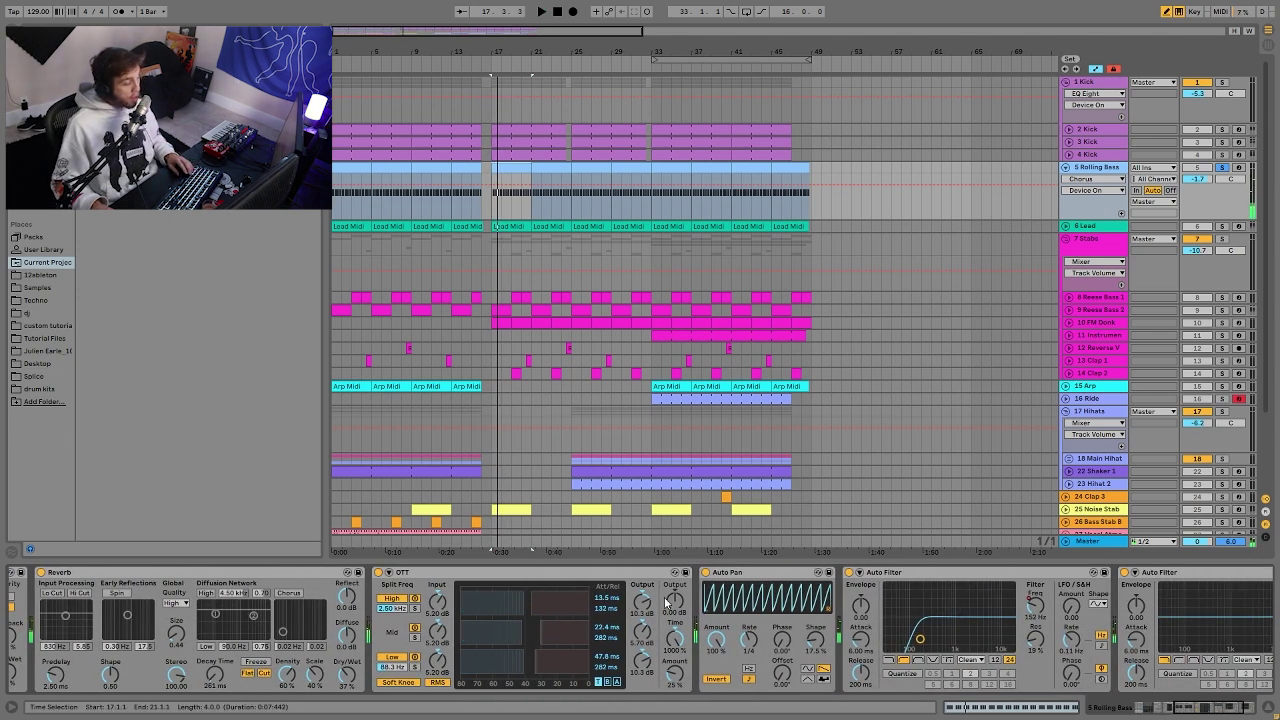
Play the Rolling Bass with OTT turned off, and turn OTT back on.
left_click(377, 577)
key("space")
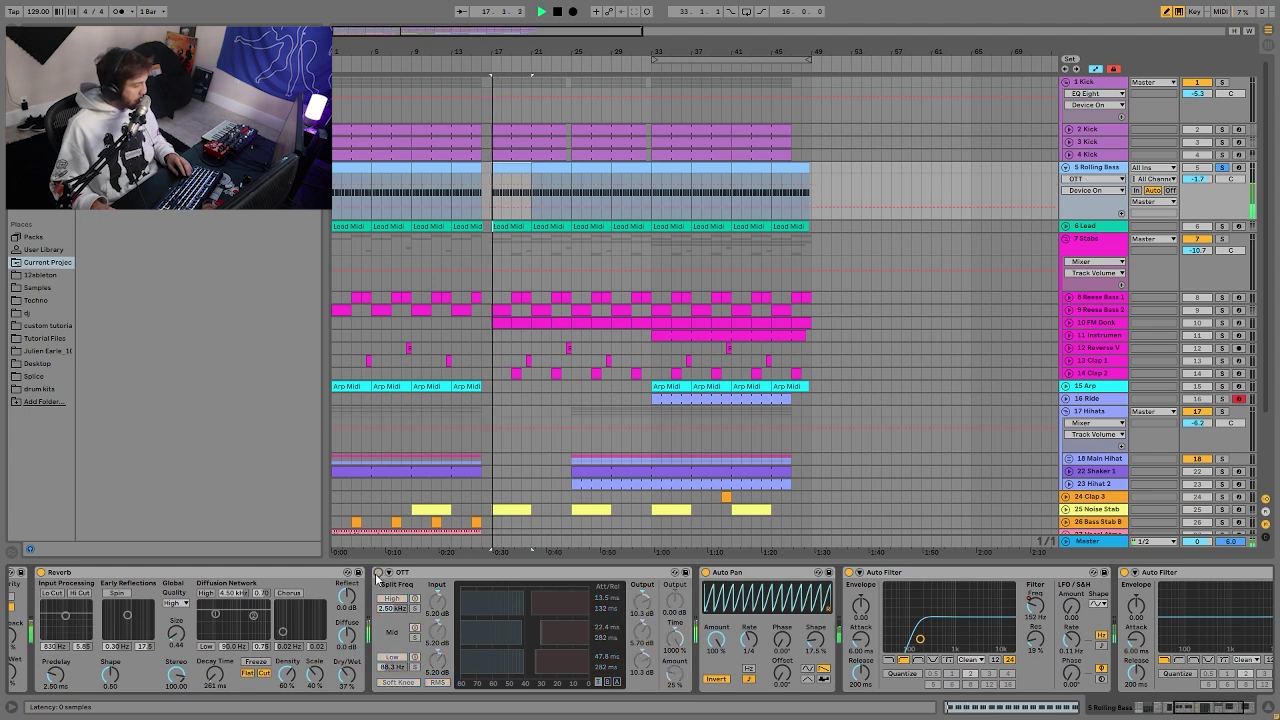
left_click(377, 577)
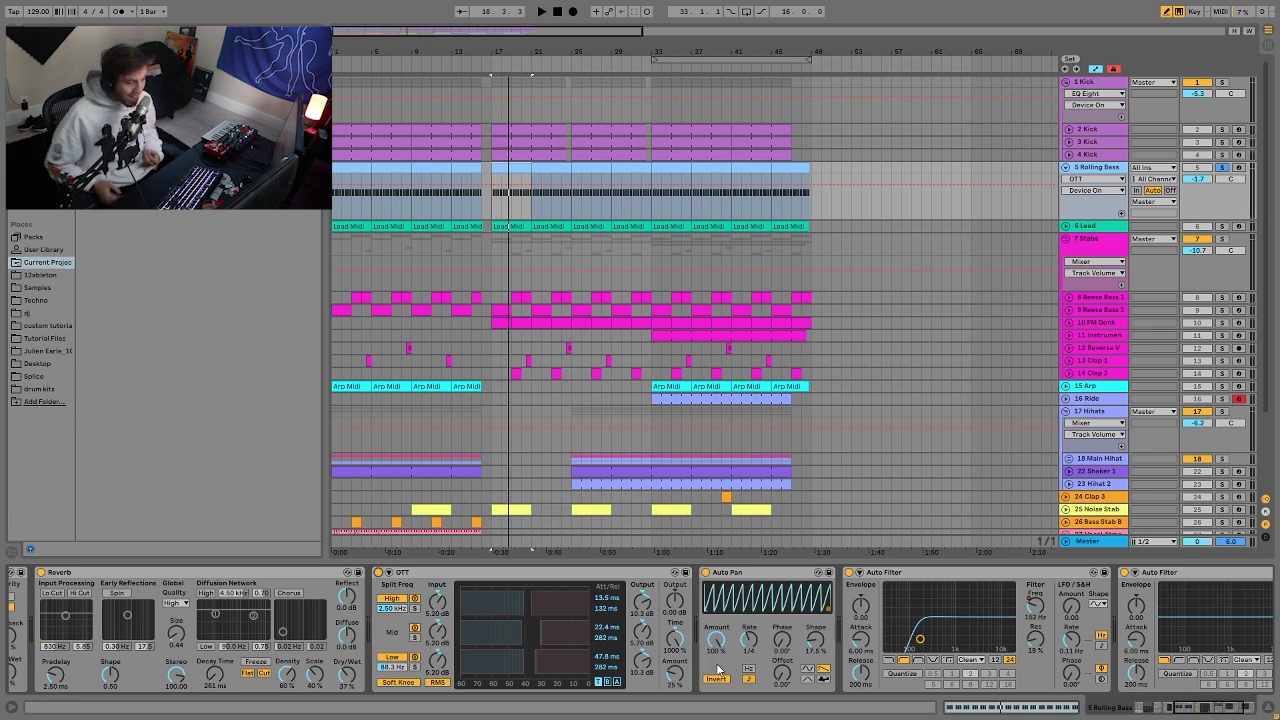
Try the OTT Amount at 100% while the Rolling Bass plays, undo the change and play the bass again.
key("space")
left_click_drag(675, 668, 675, 602)
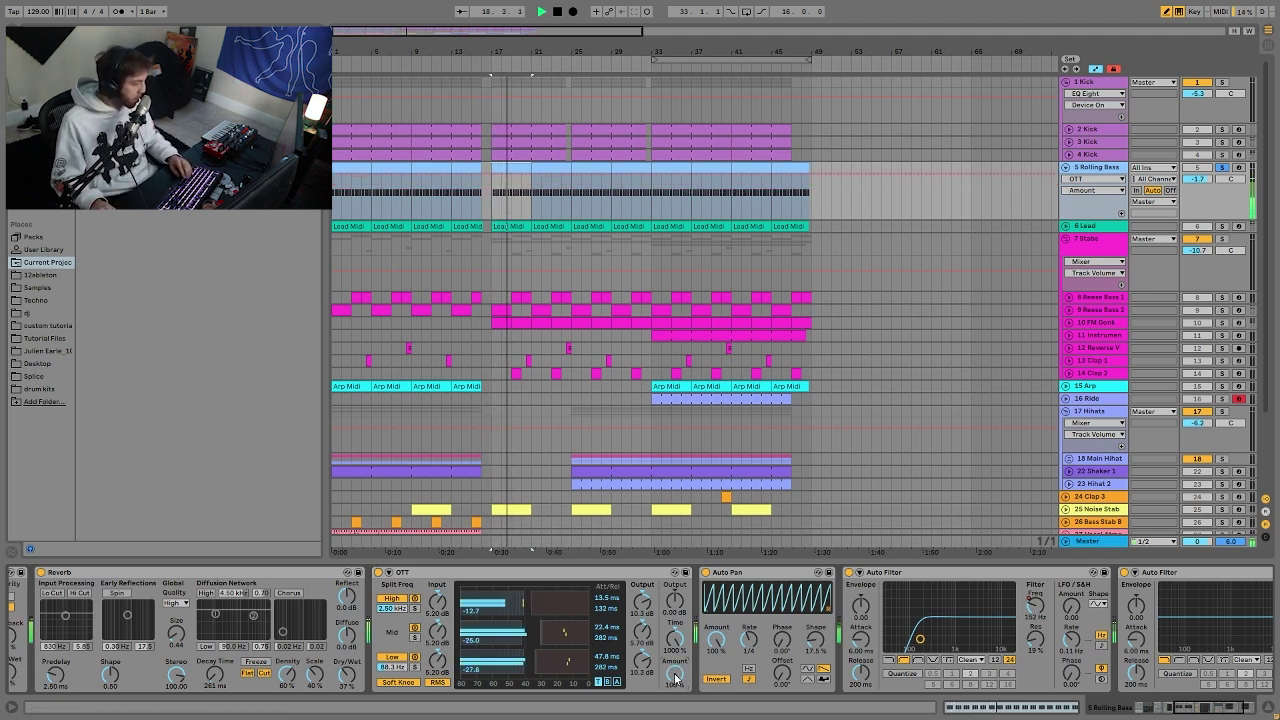
key("ctrl+z")
key("space")
key("space")
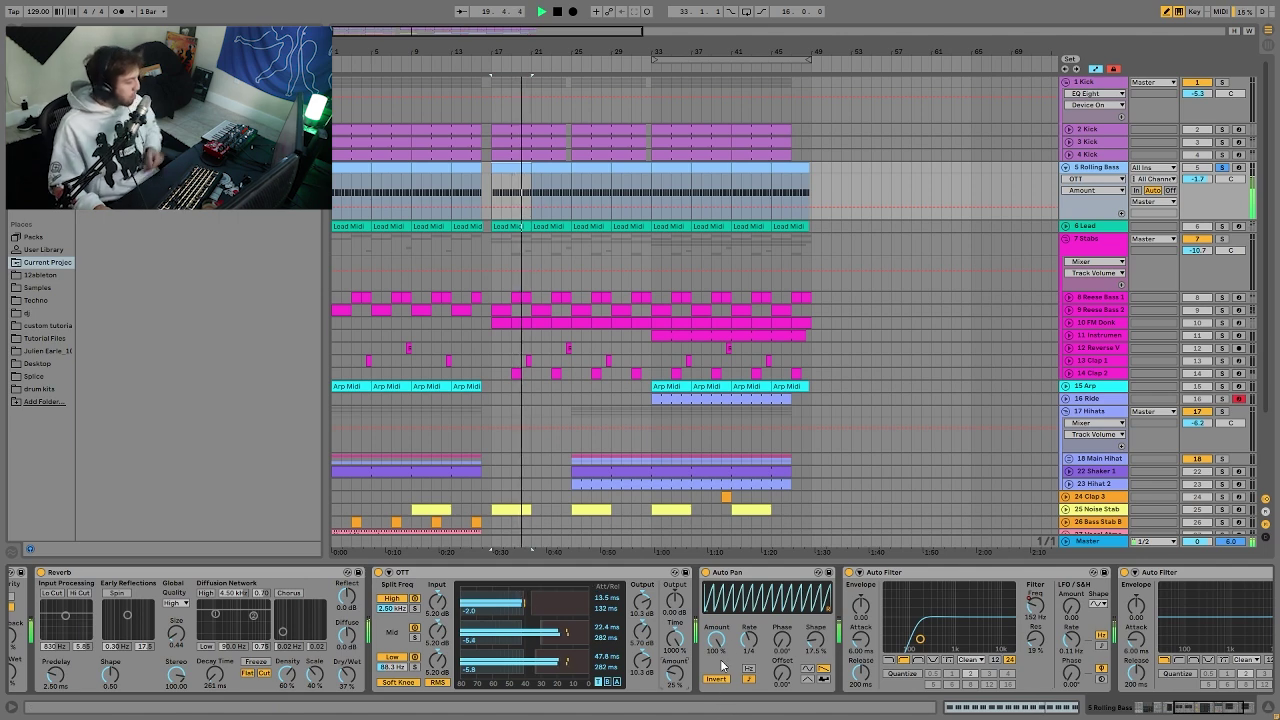
Solo the Kick group alongside the Rolling Bass for playback from 17.1.1, and show the first Auto Filter's Frequency automation.
scroll(754, 633, "right", 2)
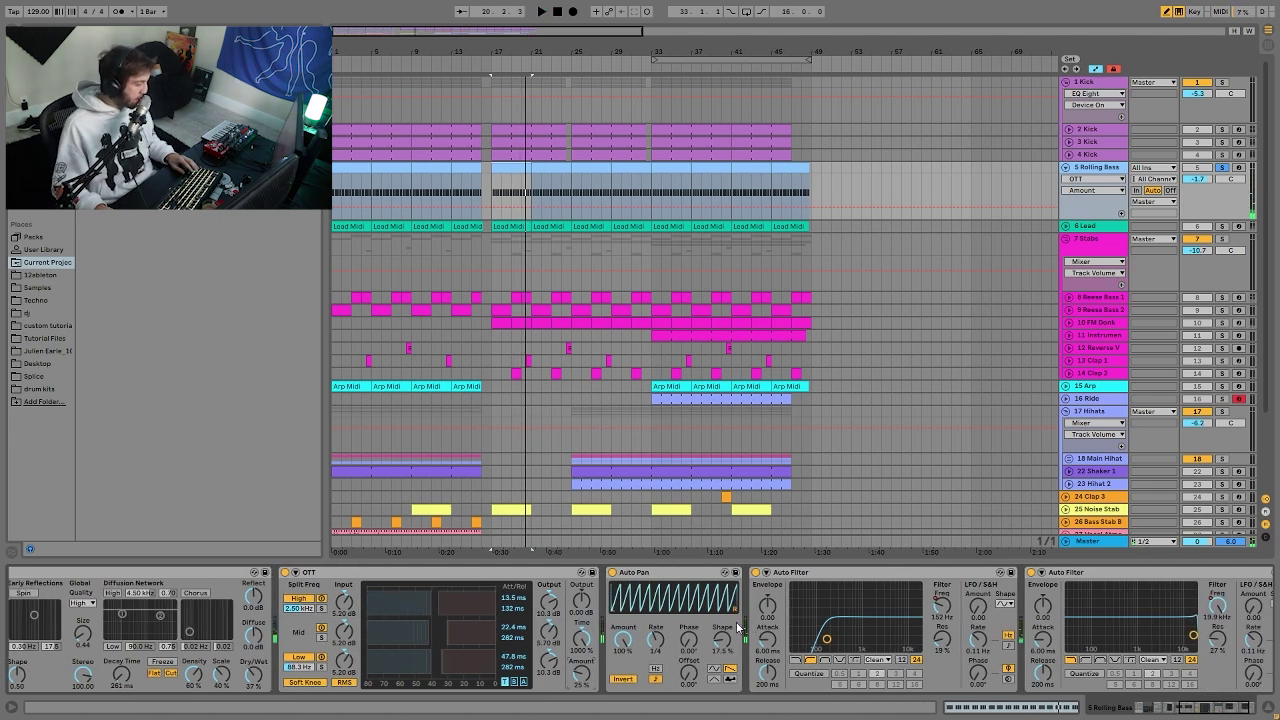
scroll(620, 648, "right", 2)
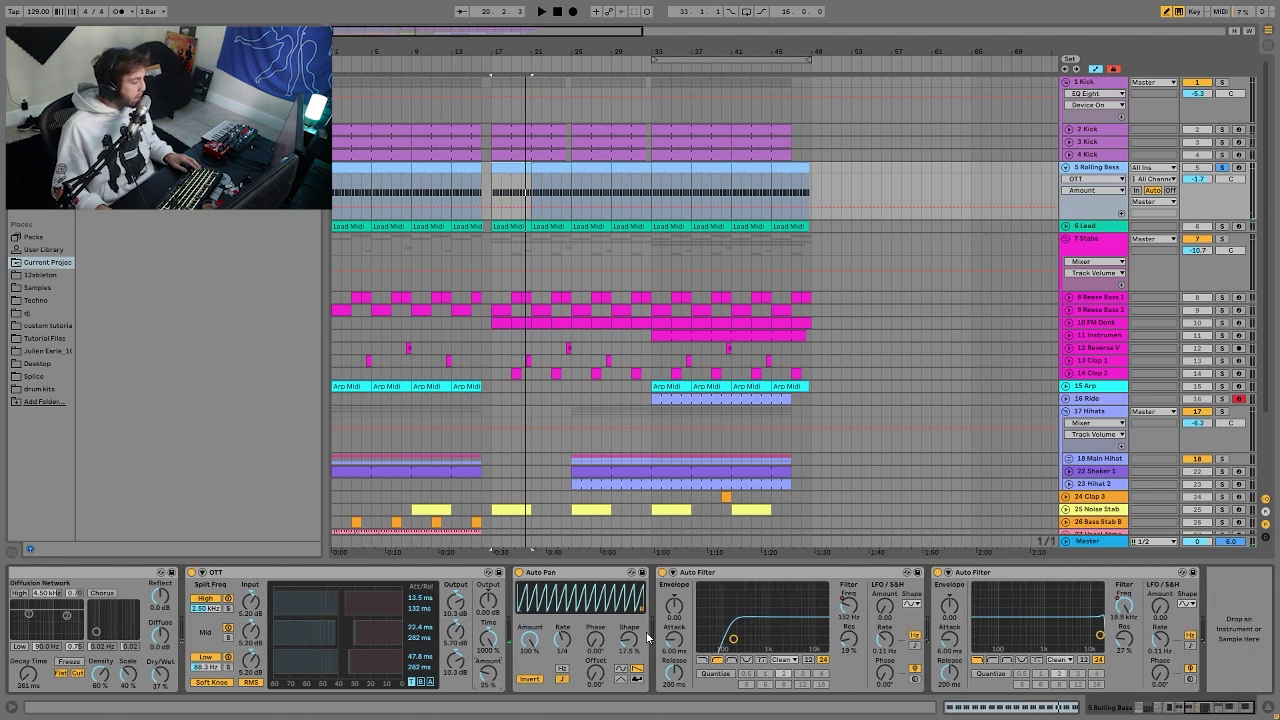
left_click(1225, 83)
key("space")
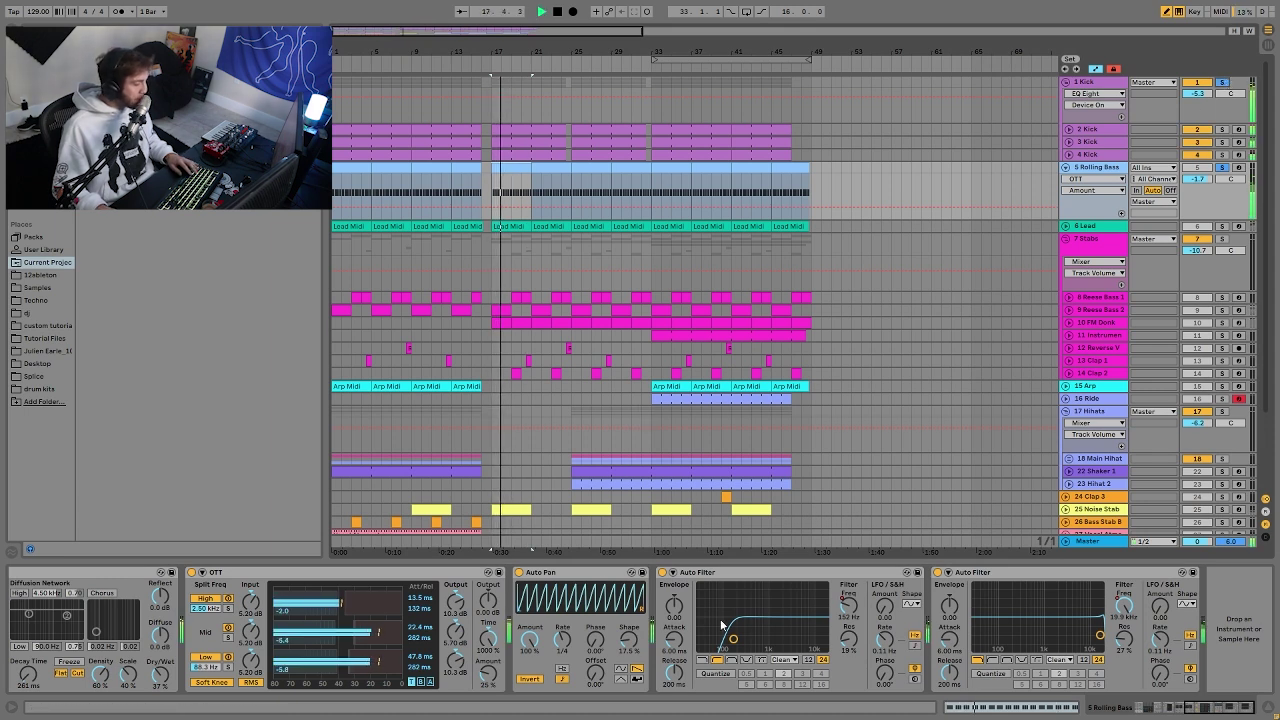
left_click(848, 607)
key("space")
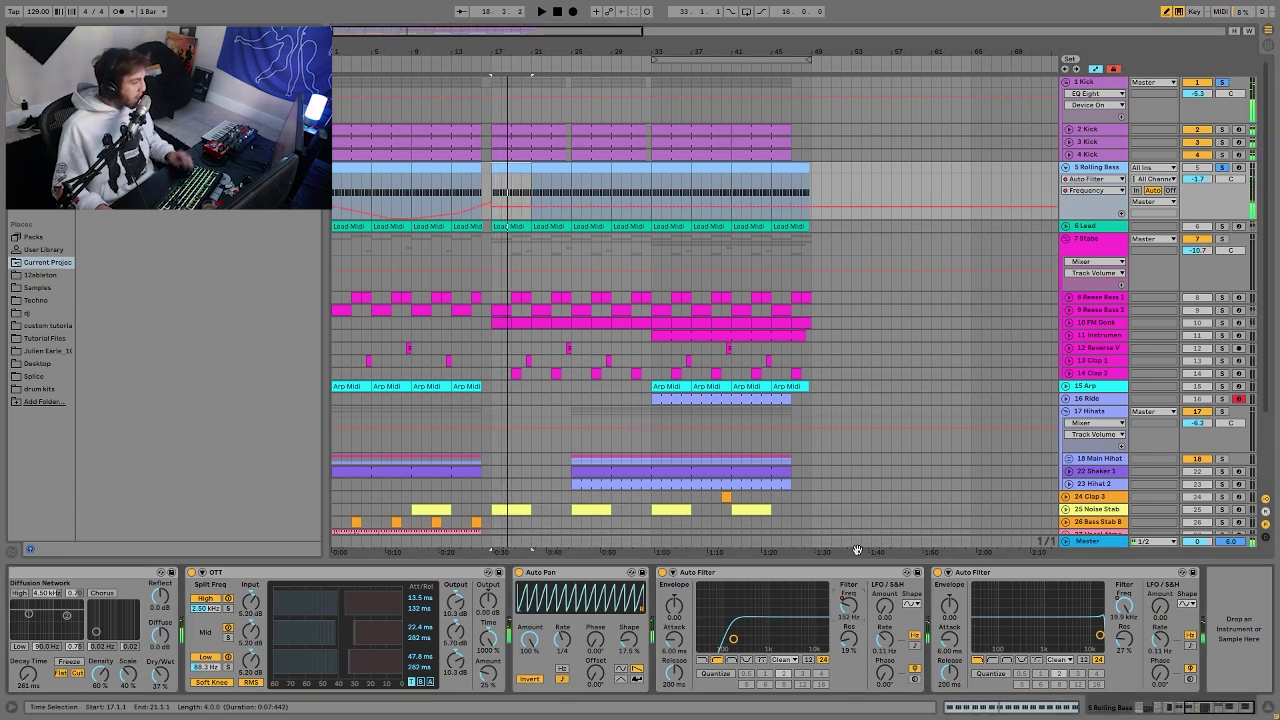
Show the second Auto Filter's Frequency automation and play the kick and Rolling Bass from 2.1.1.
left_click(1130, 615)
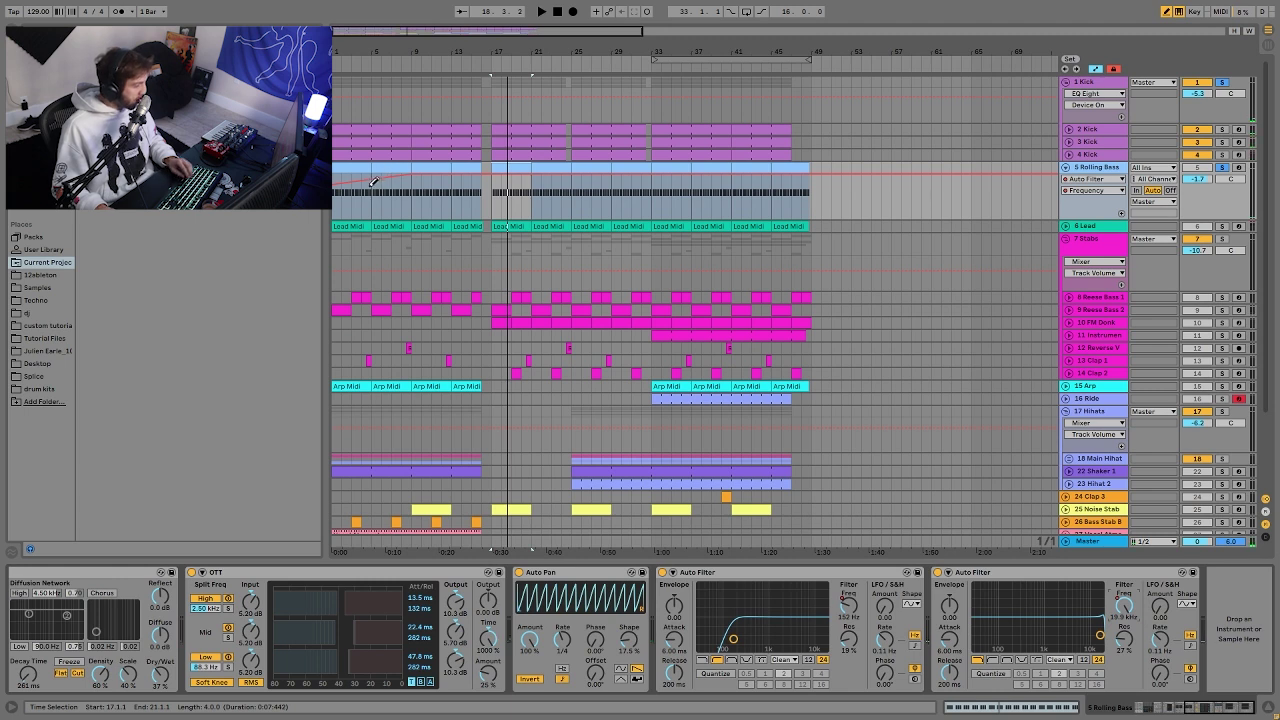
left_click(337, 211)
key("space")
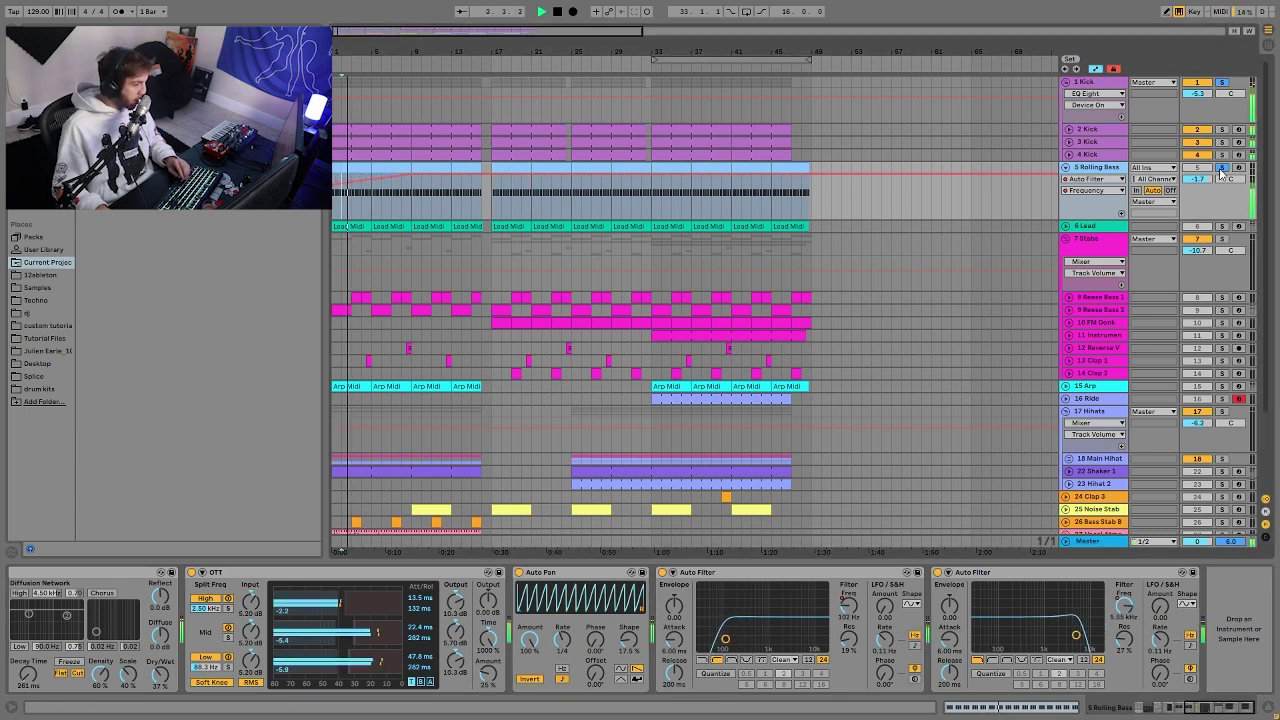
key("space")
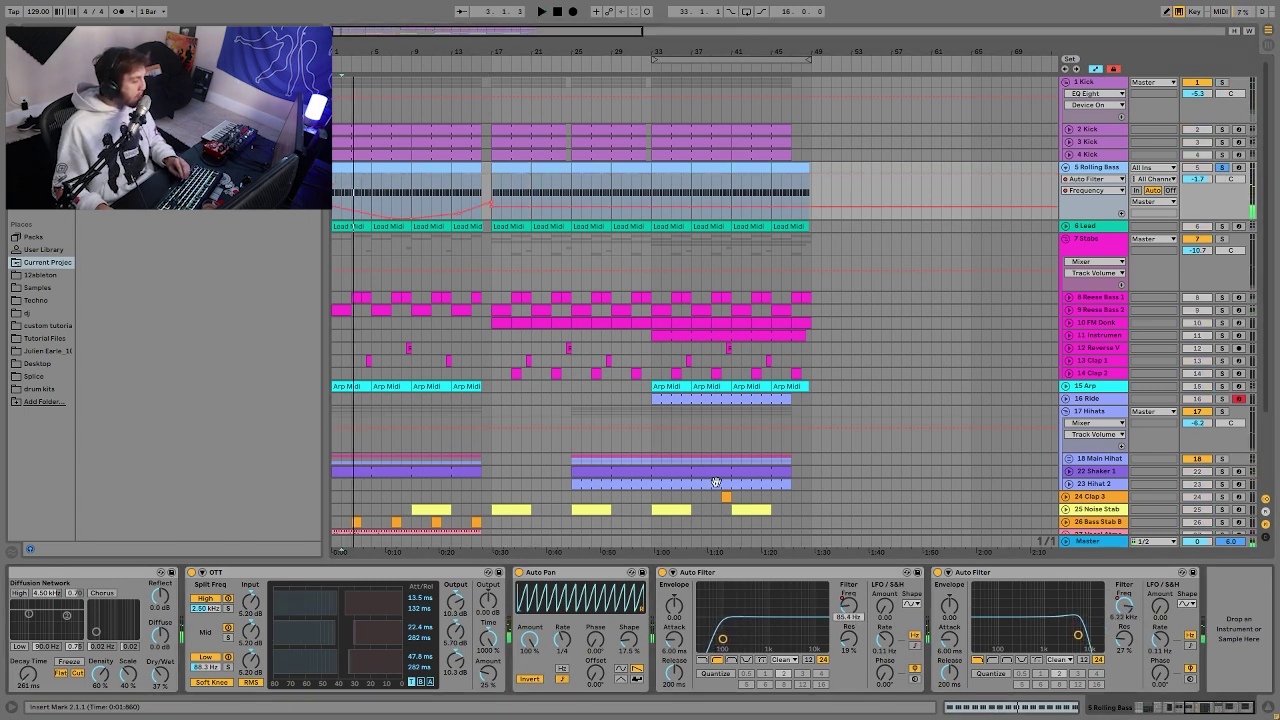
Compare the Auto Filters' effect by playing the kick and Rolling Bass from 17.1.1 and from 1.1.1.
left_click(505, 189)
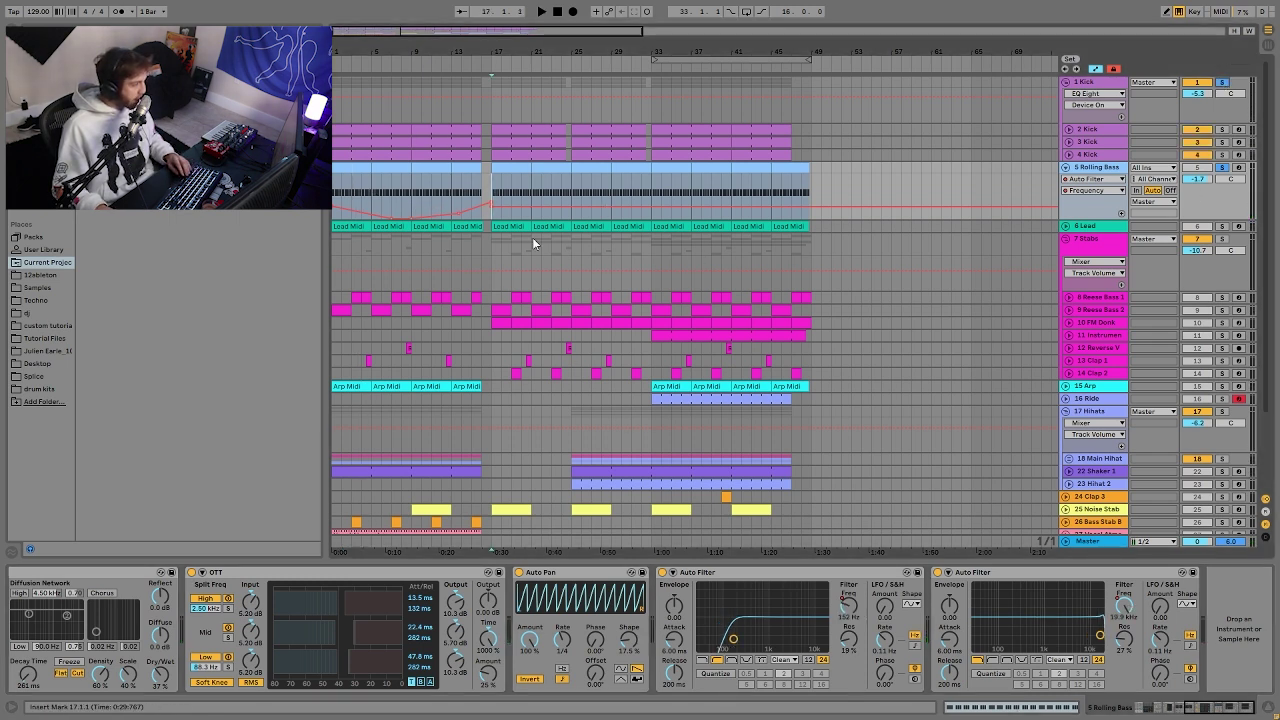
key("space")
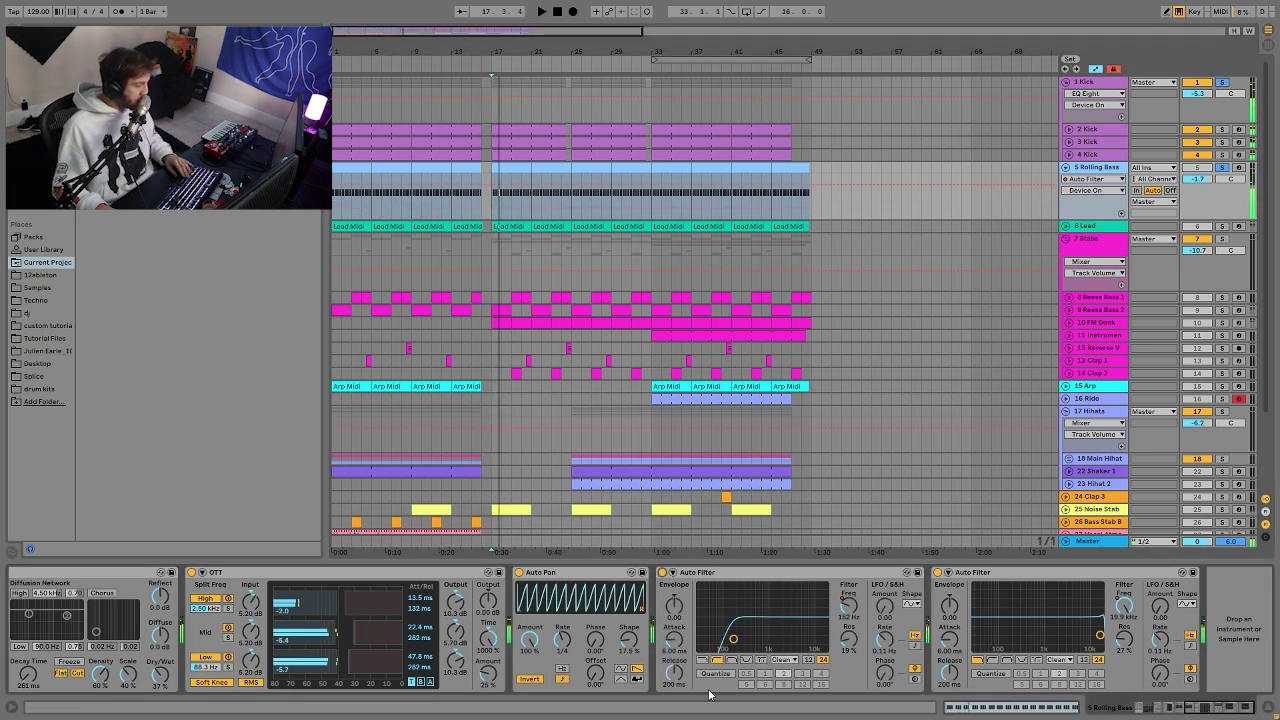
key("space")
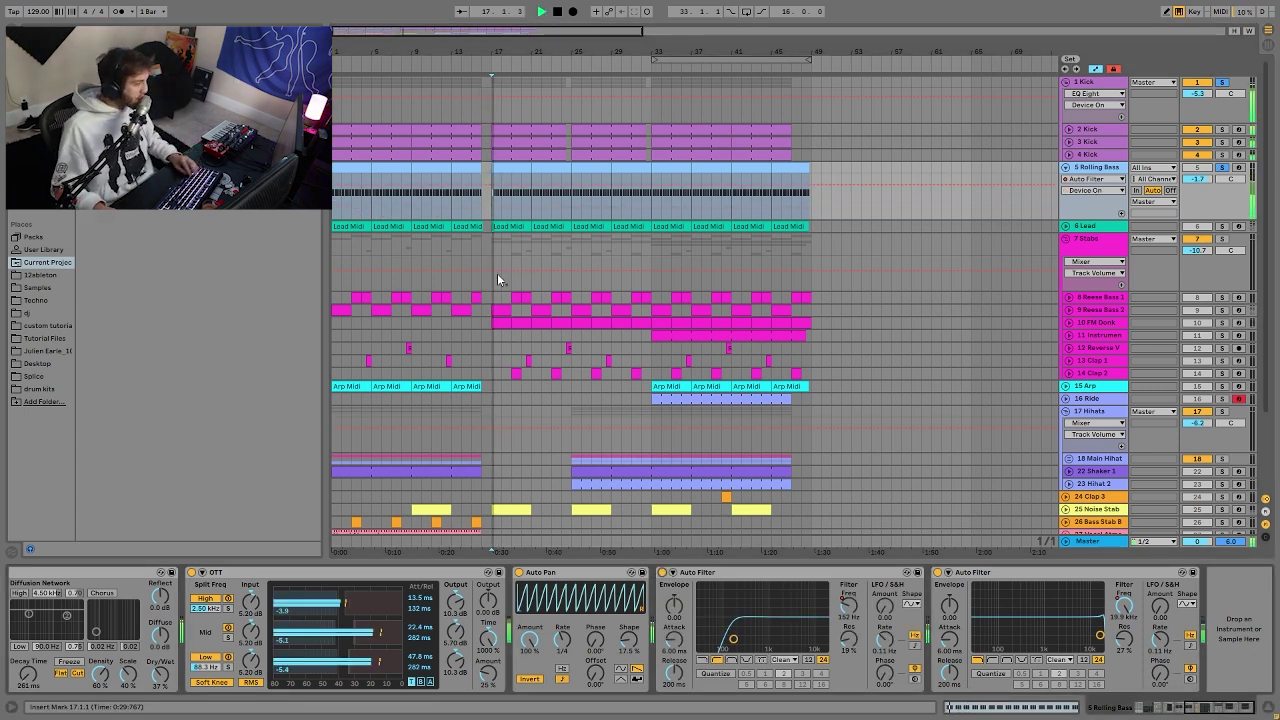
key("space")
left_click(850, 605)
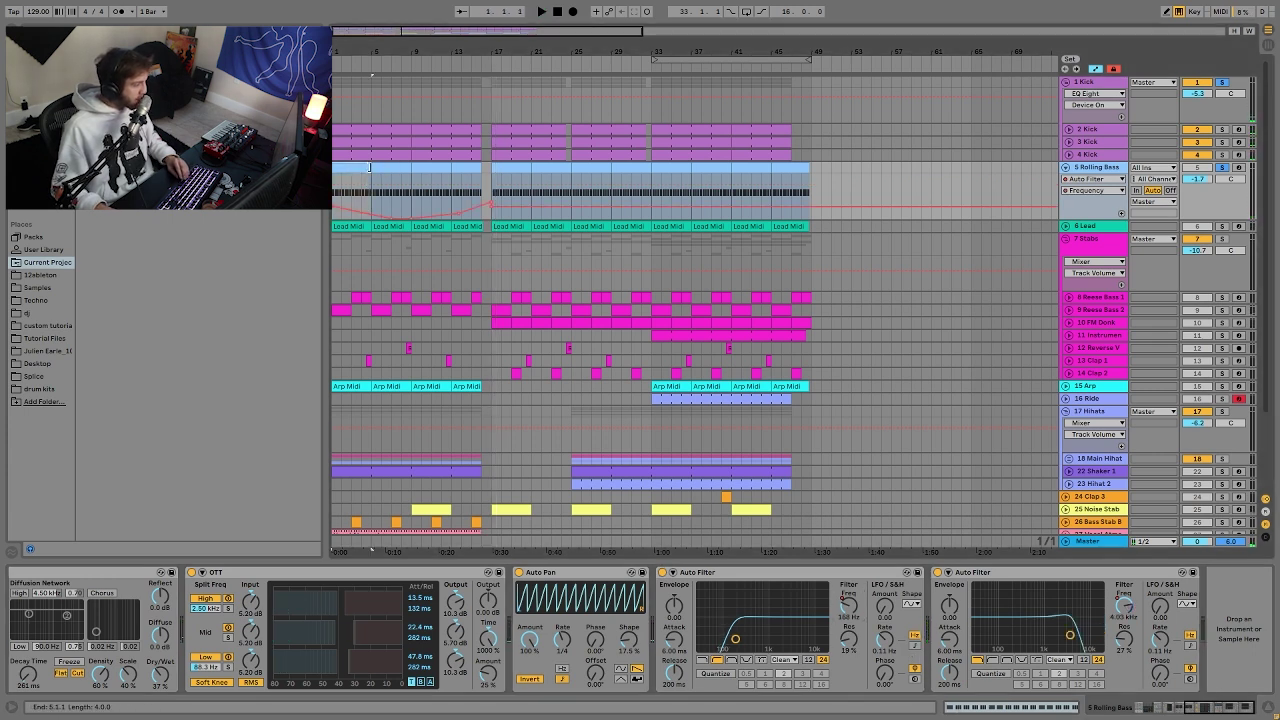
key("space")
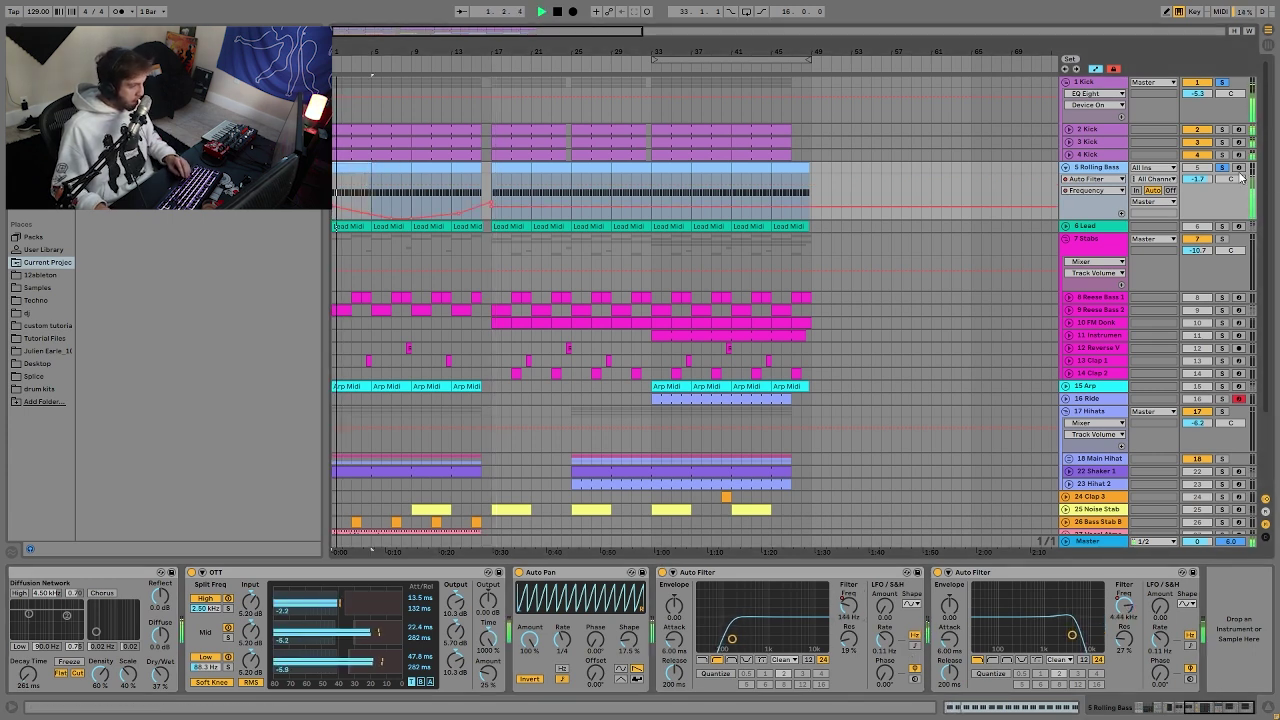
Unsolo the kick and Rolling Bass and play the full mix from 5.1.1, toggling the Rolling Bass mute.
left_click(372, 194)
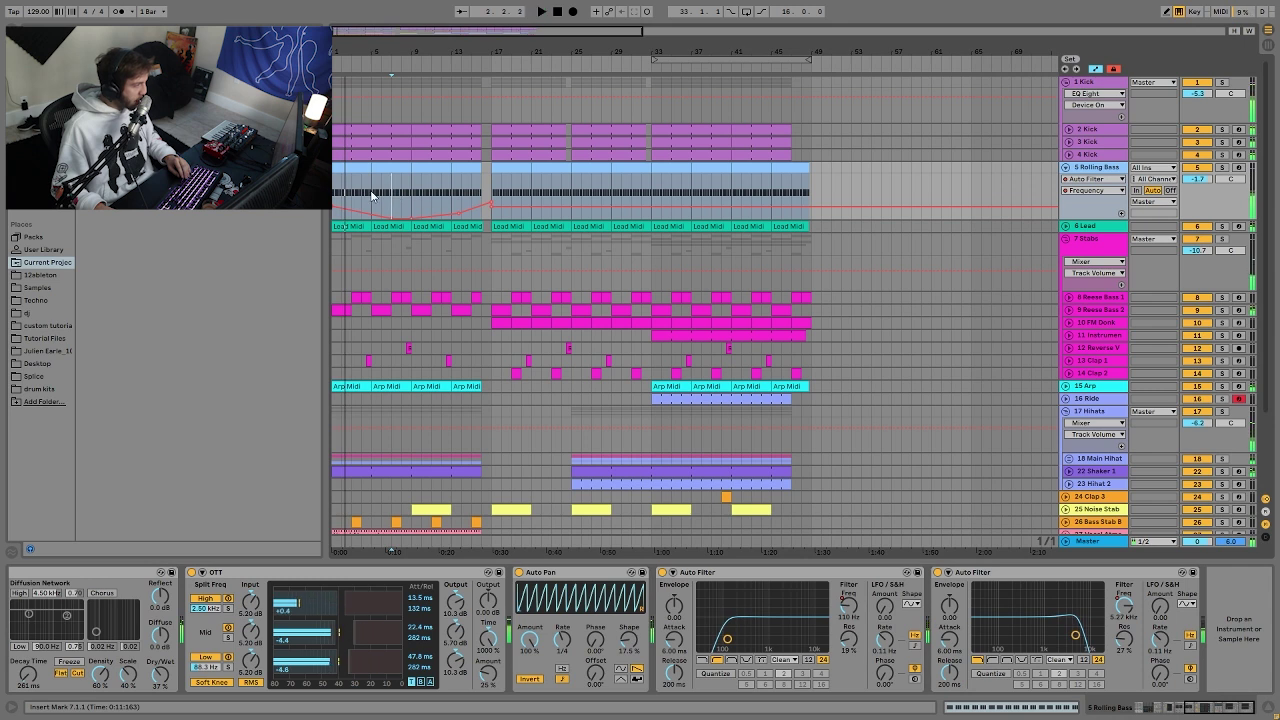
key("space")
key("space")
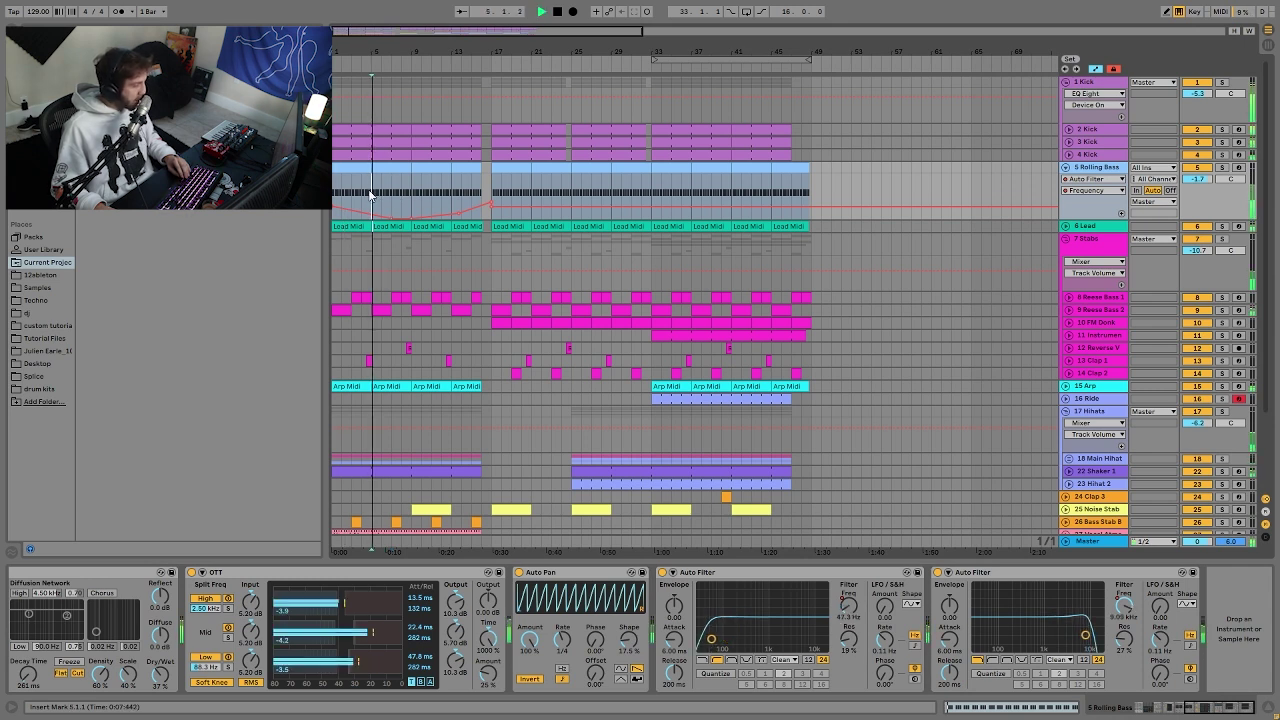
left_click(1199, 168)
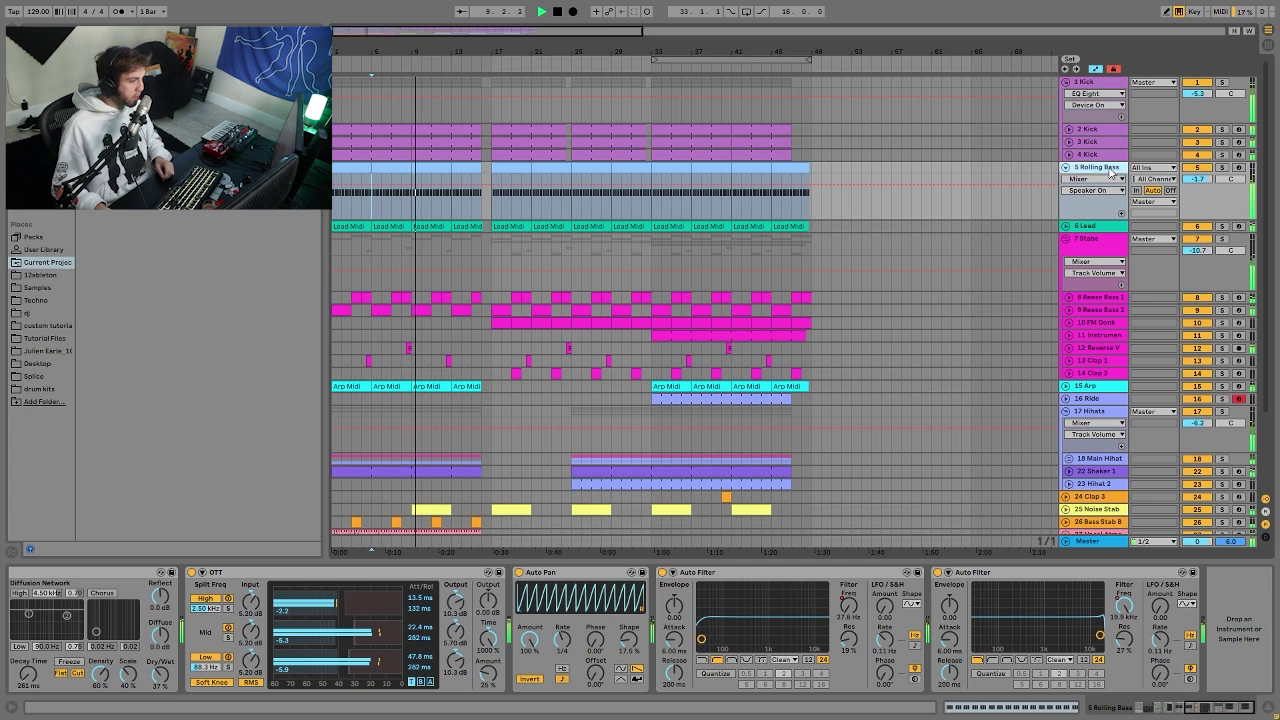
key("space")
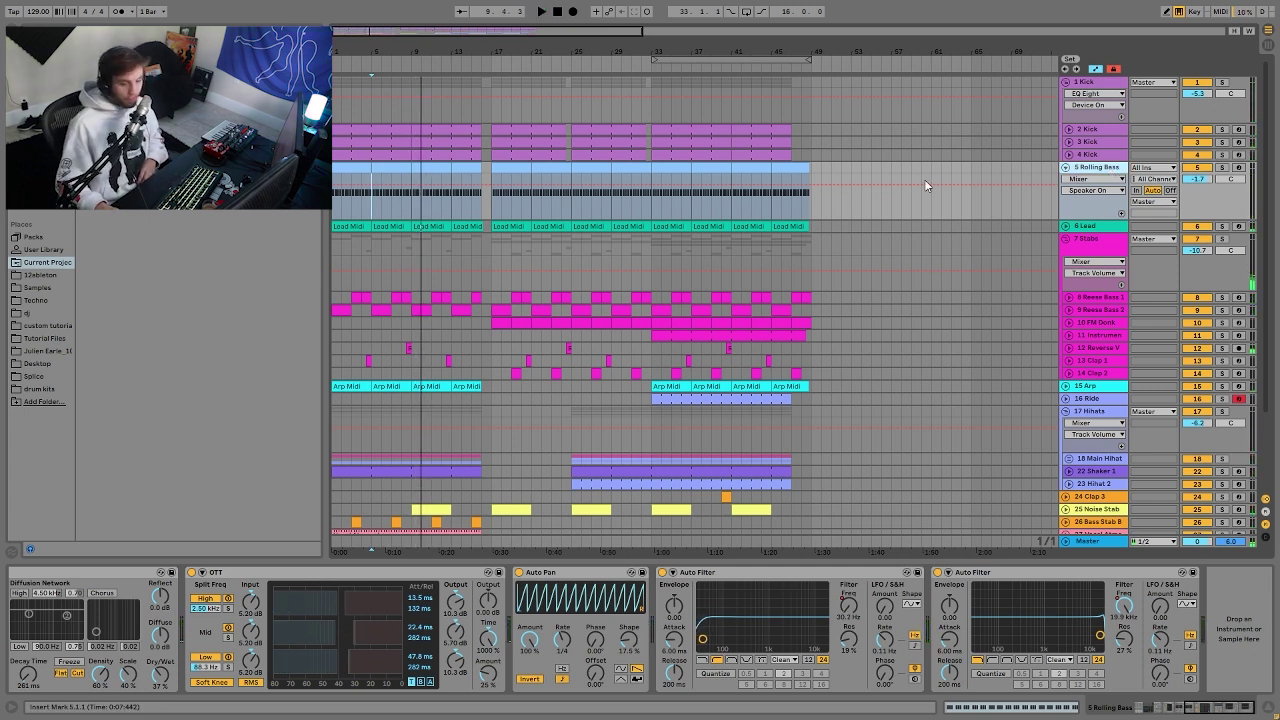
Solo the Lead track and play it from 21.1.1.
left_click(1199, 229)
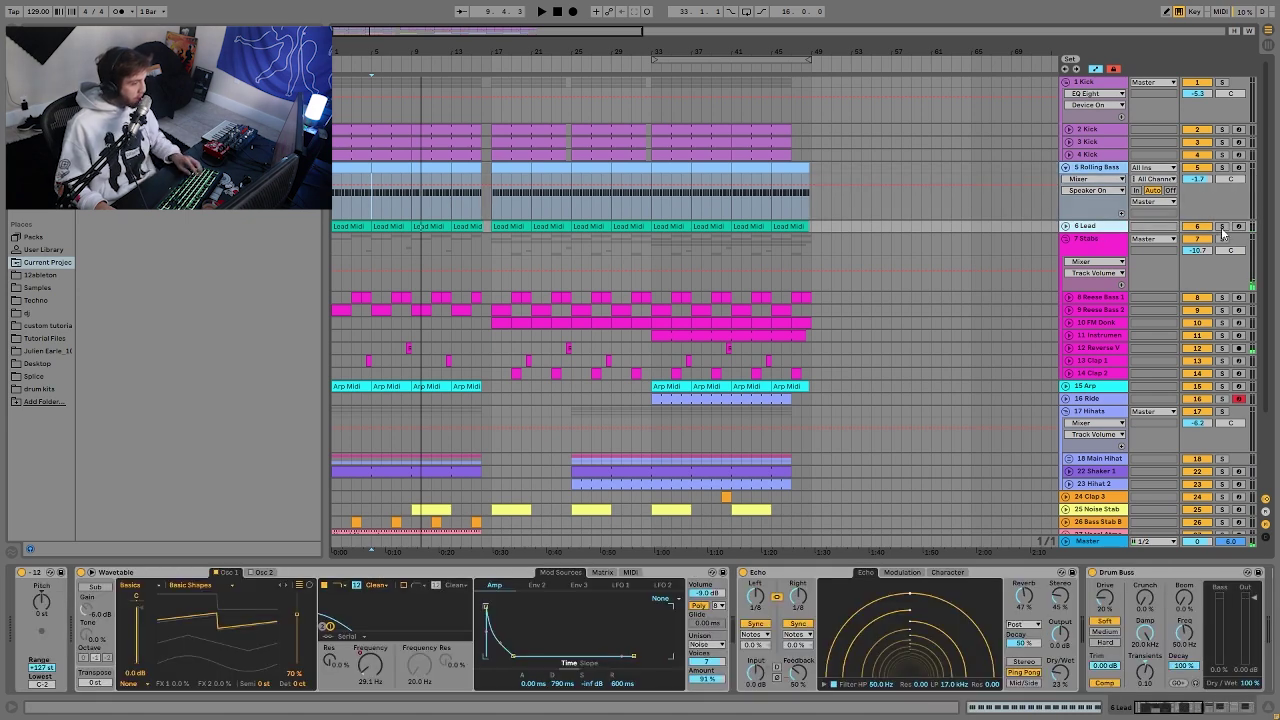
left_click(1221, 228)
left_click(551, 223)
key("space")
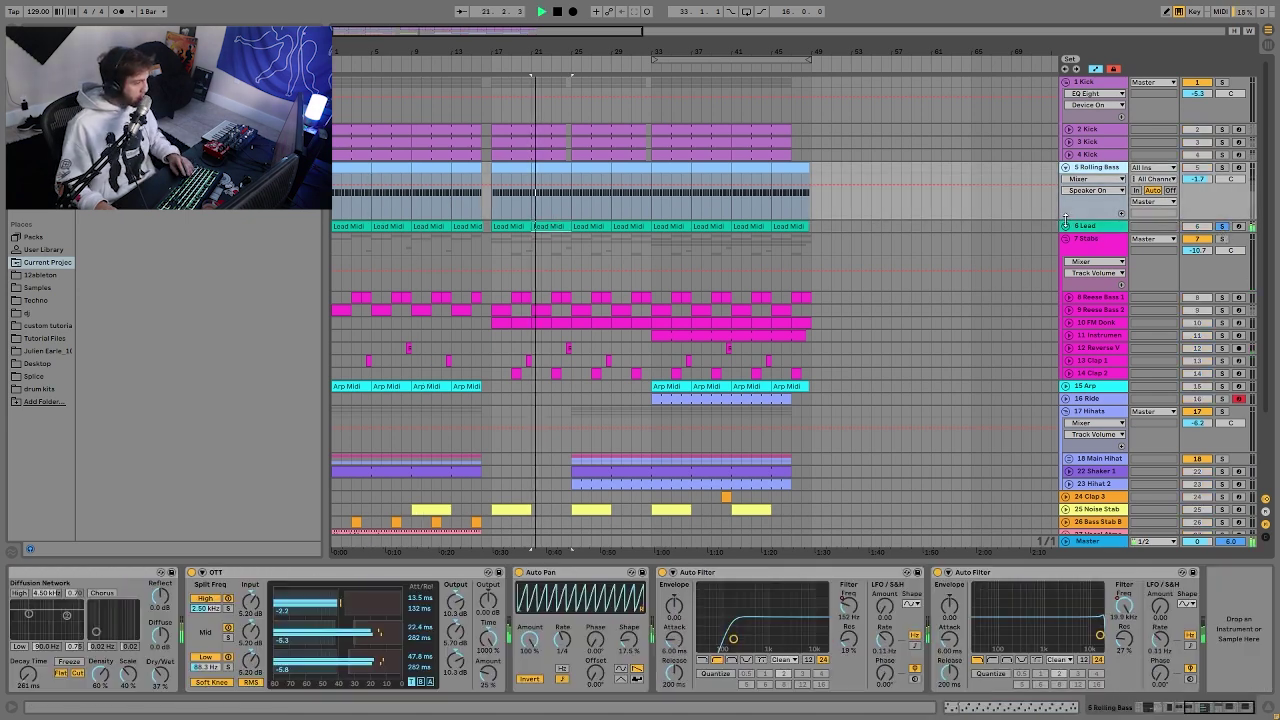
Unfold the Lead track and open the notes of its Lead Midi clip at bar 21.
left_click(1068, 219)
left_click(1066, 226)
left_click(1081, 228)
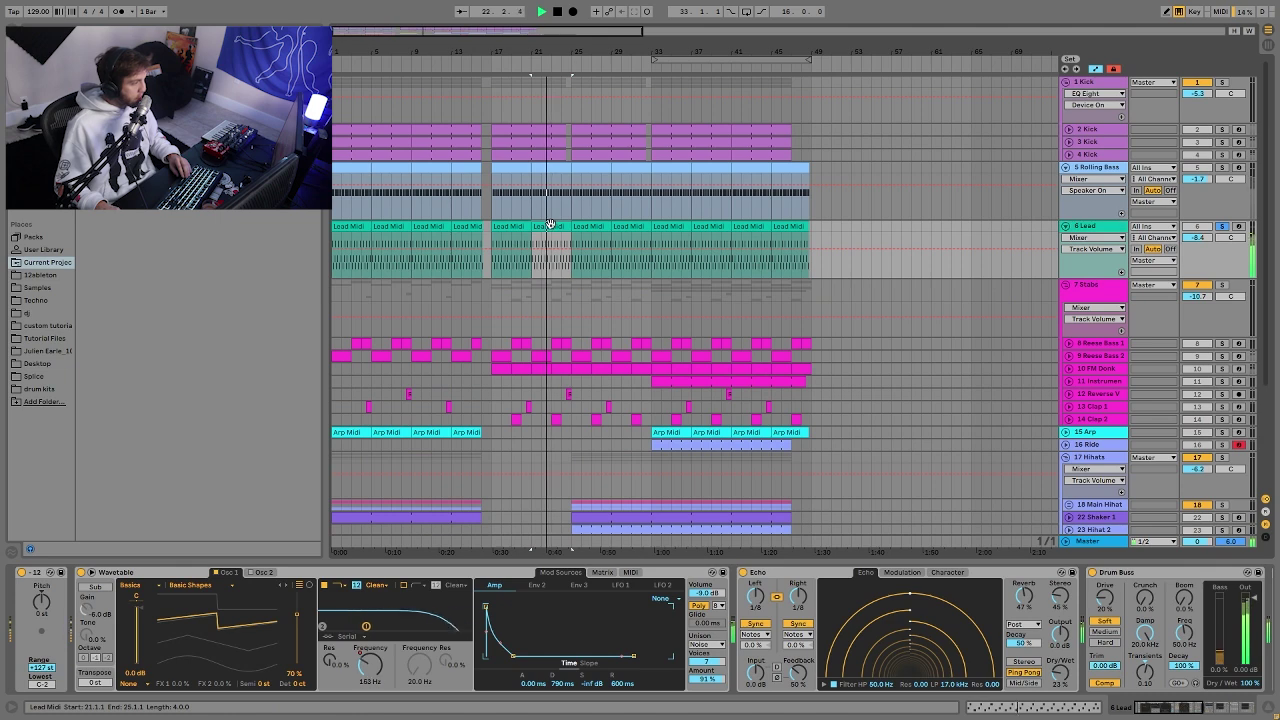
double_click(550, 240)
left_click(320, 343)
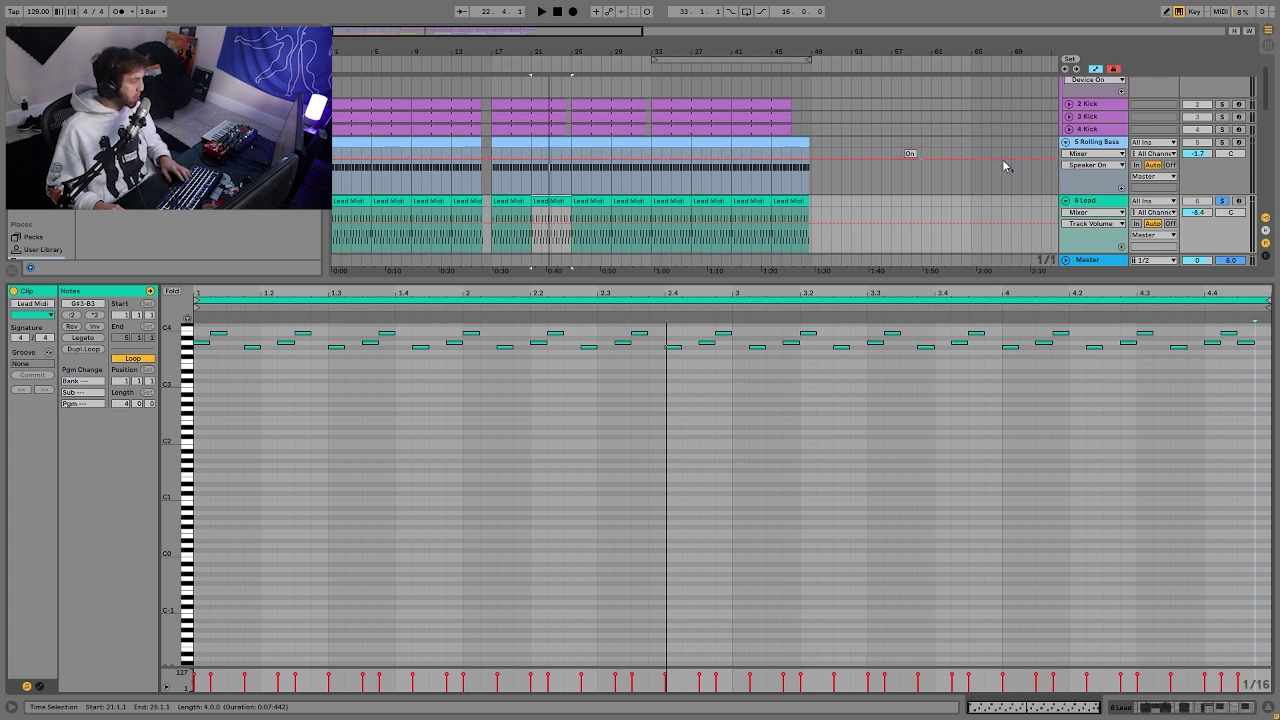
Play the soloed Lead from 21.1.1 while examining its Wavetable device chain and the Lead Midi clip's notes.
key("space")
left_click(1087, 203)
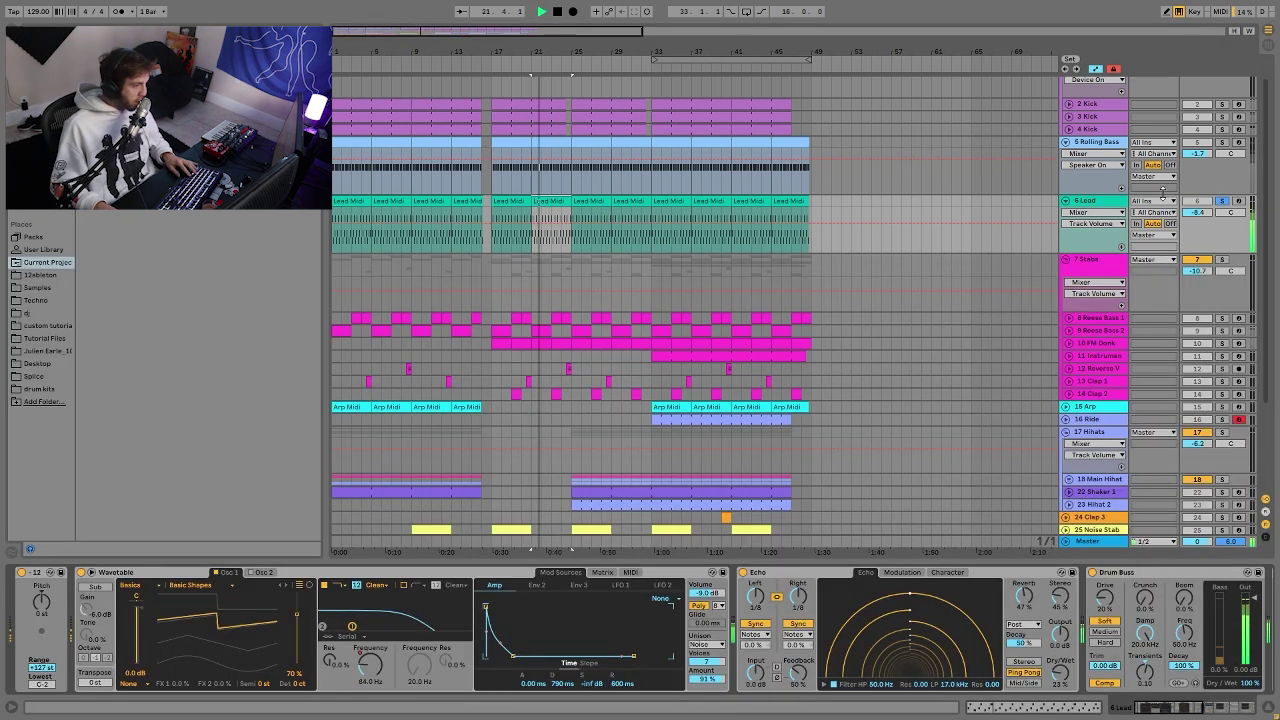
left_click(547, 203)
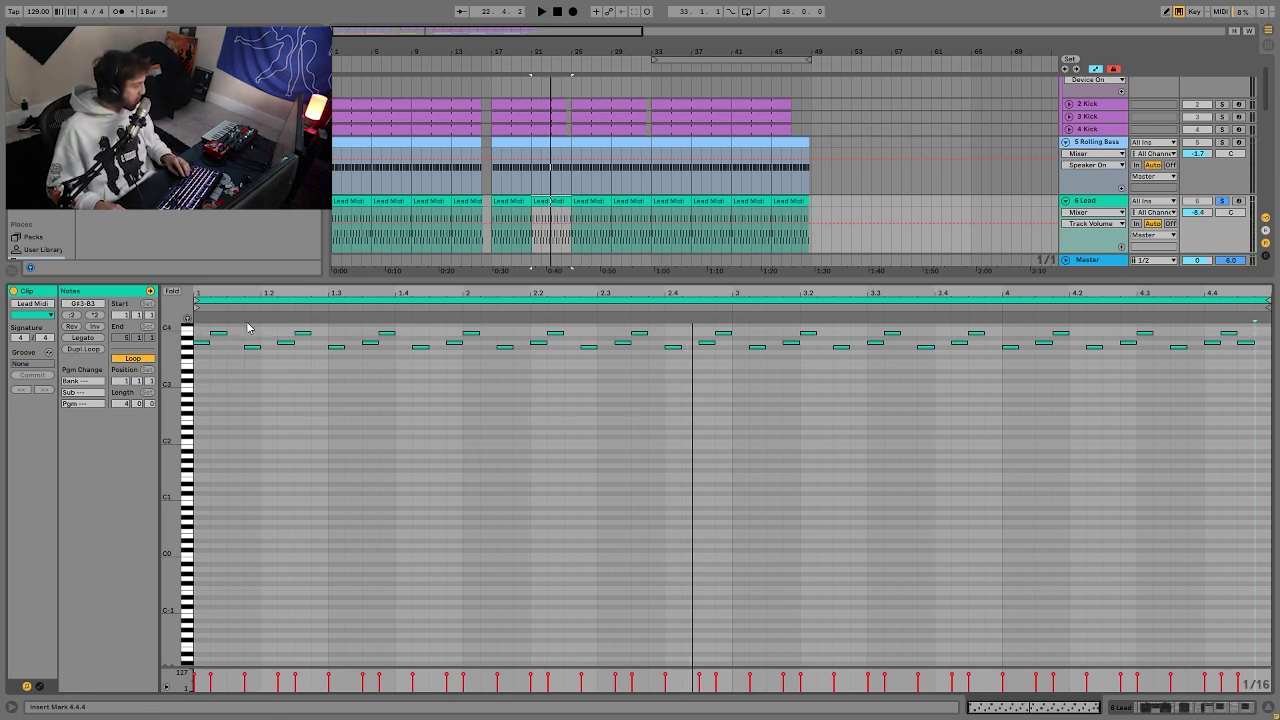
left_click(1103, 210)
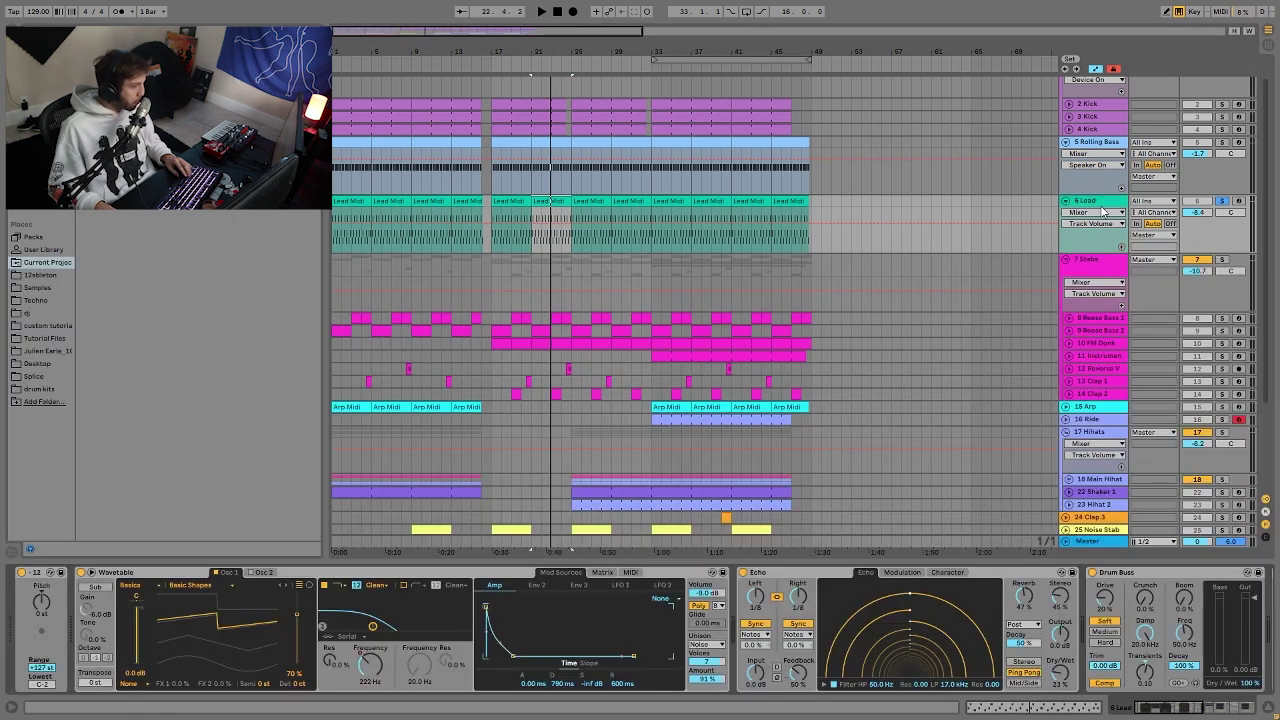
Play the full mix from 21.1.1 with the Lead unsoloed, and solo the Lead again.
key("space")
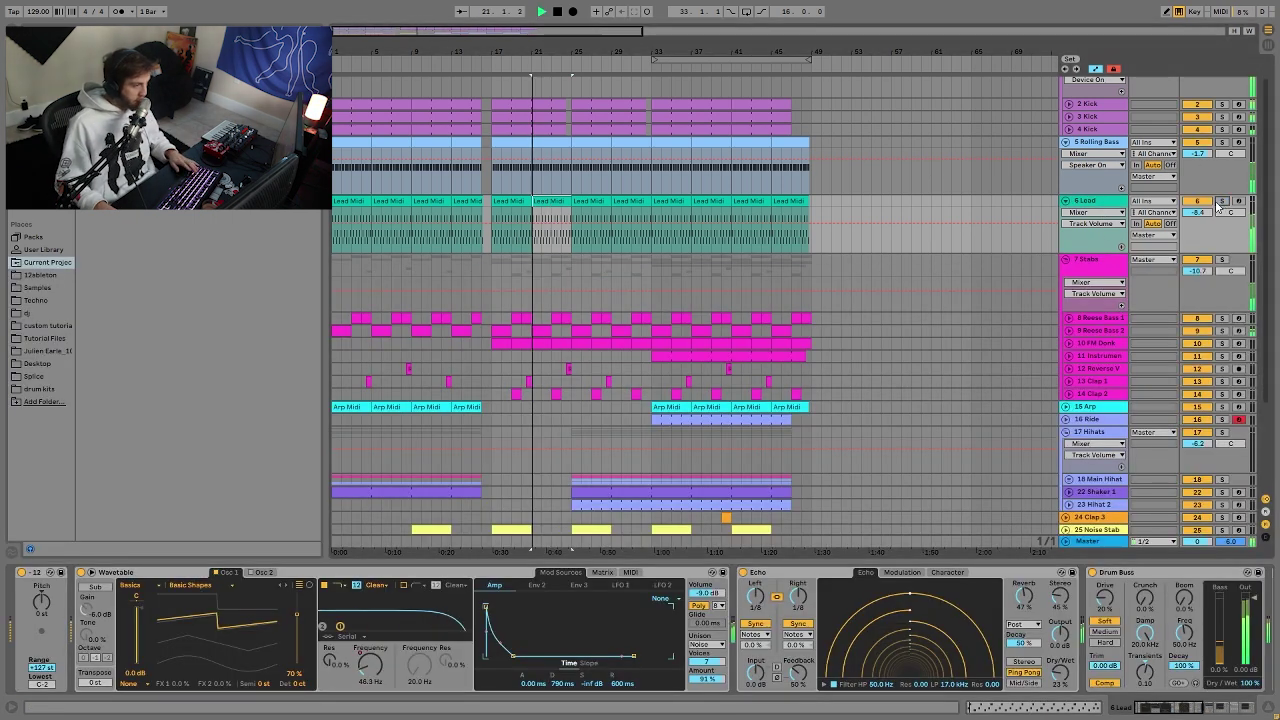
scroll(1077, 215, "up", 2)
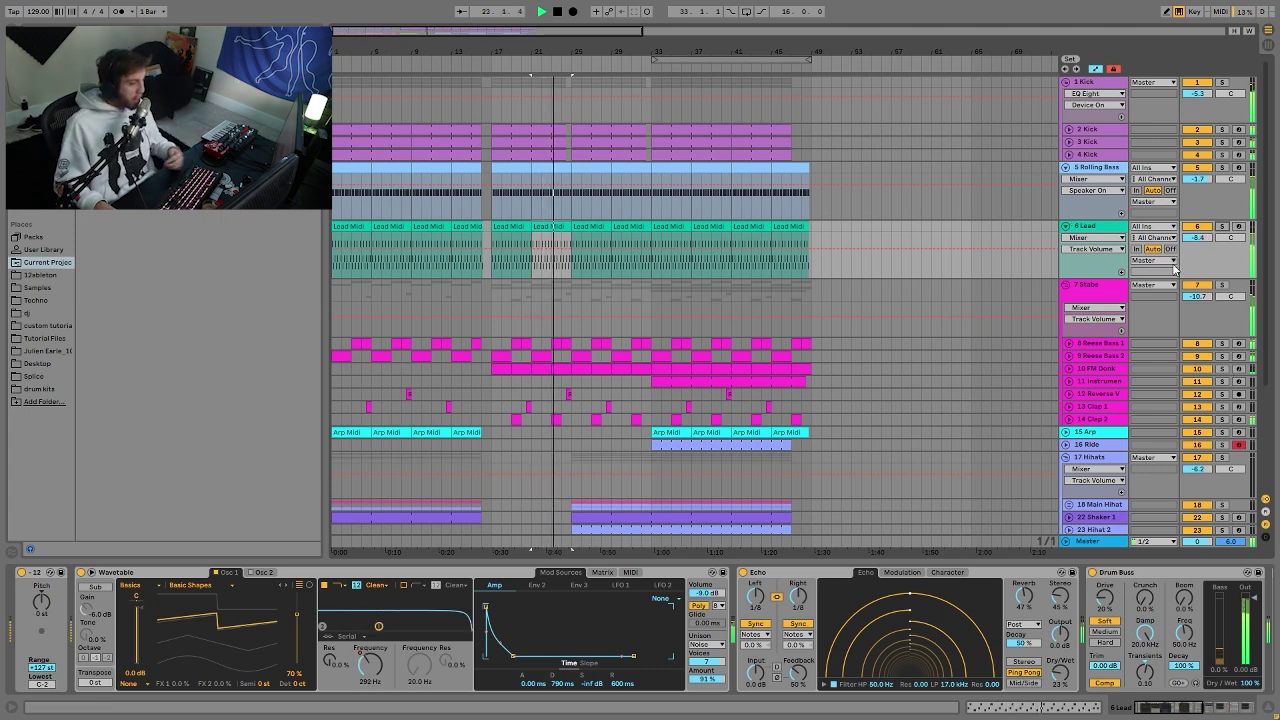
left_click(1222, 227)
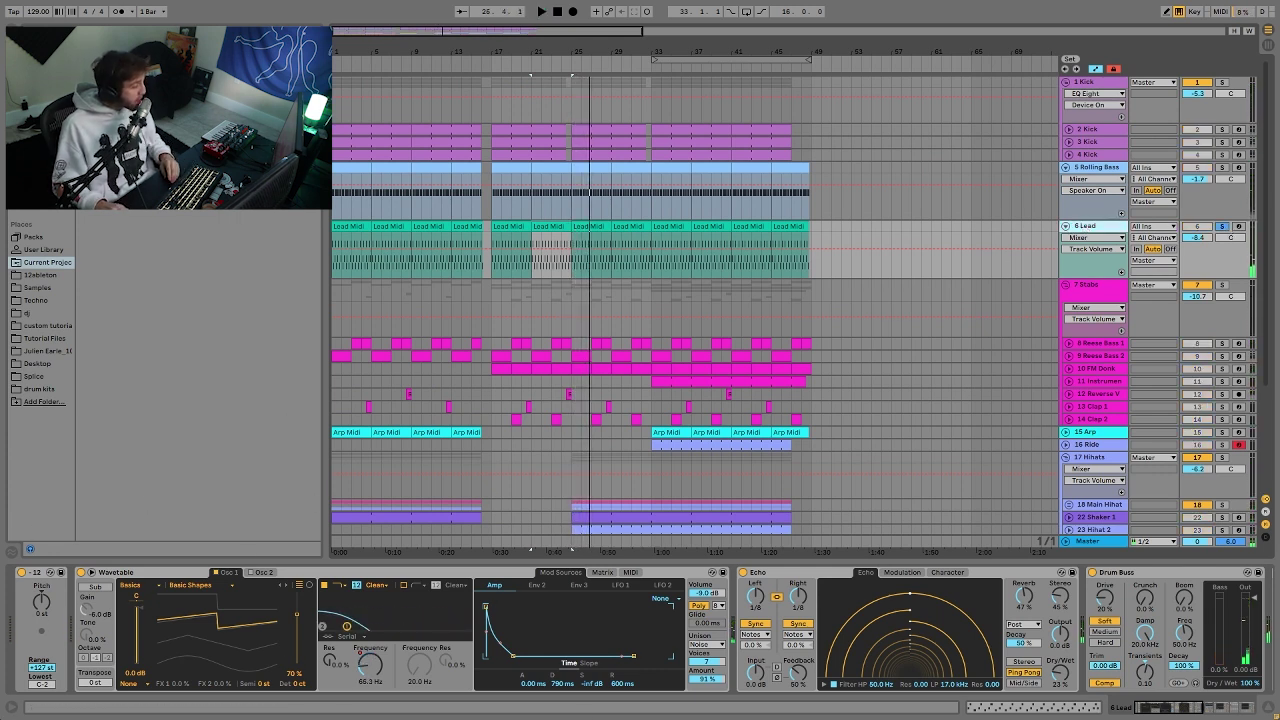
Show Wavetable's modulation matrix and play the soloed Lead from 21.1.1.
left_click(603, 572)
key("space")
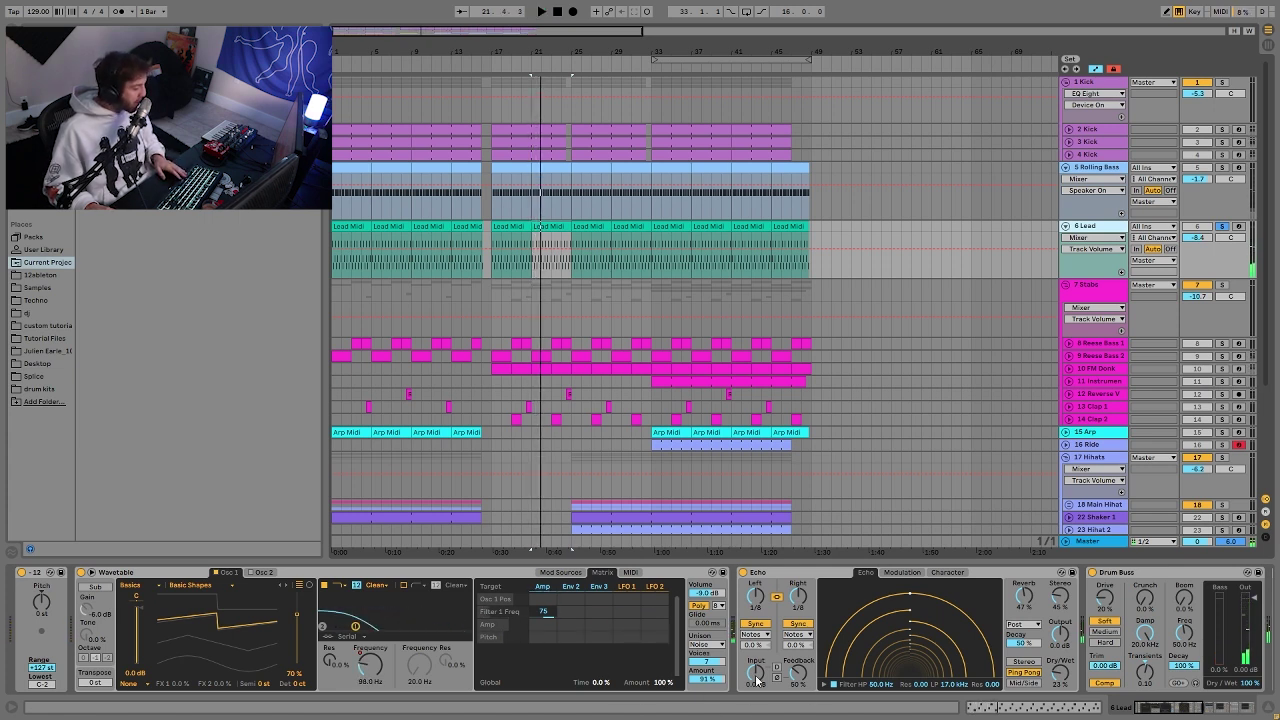
key("space")
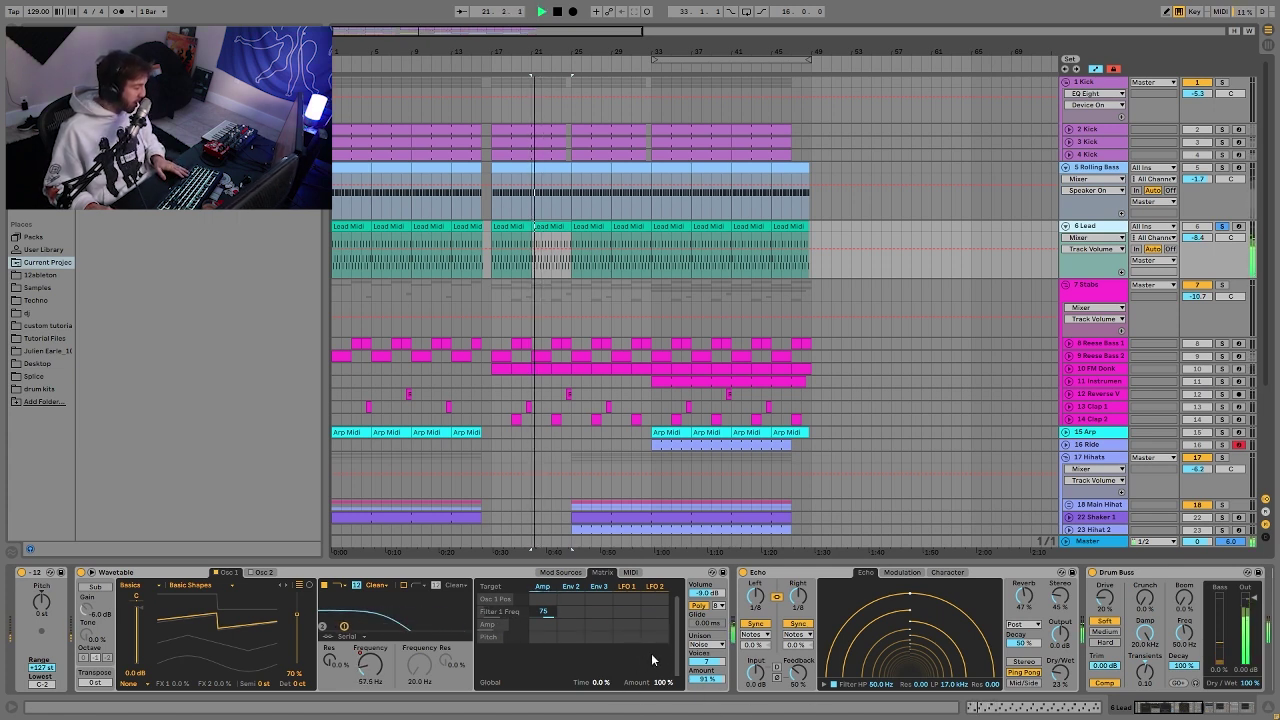
key("space")
Show the Lead's Wavetable Filter 1 Freq automation, play it from 21.1.1, and set the playback start to 3.1.1.
left_click(372, 667)
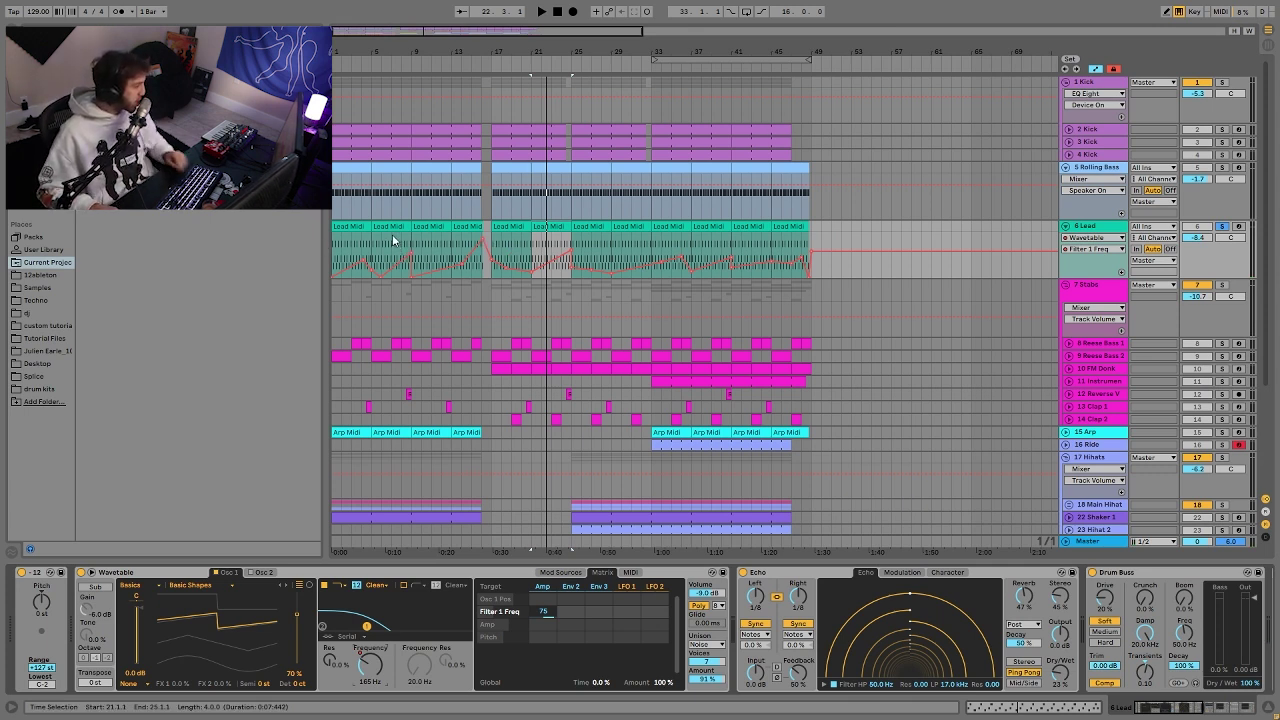
key("space")
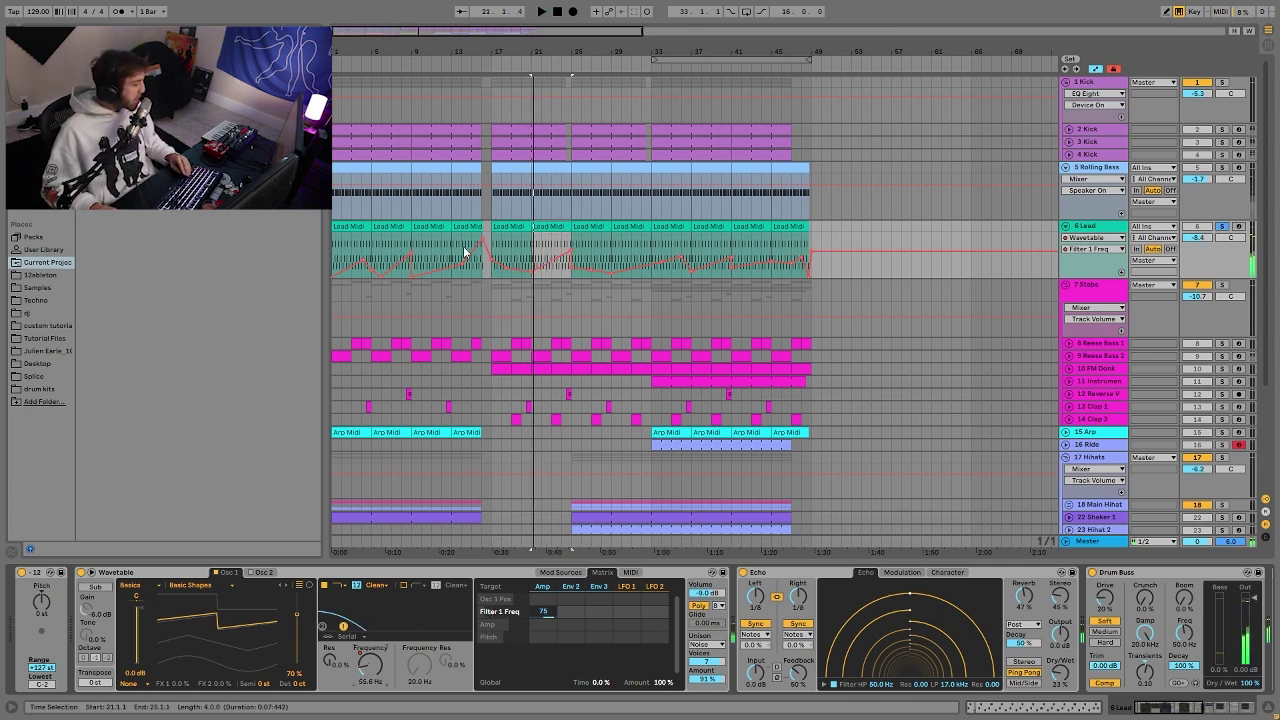
left_click(351, 240)
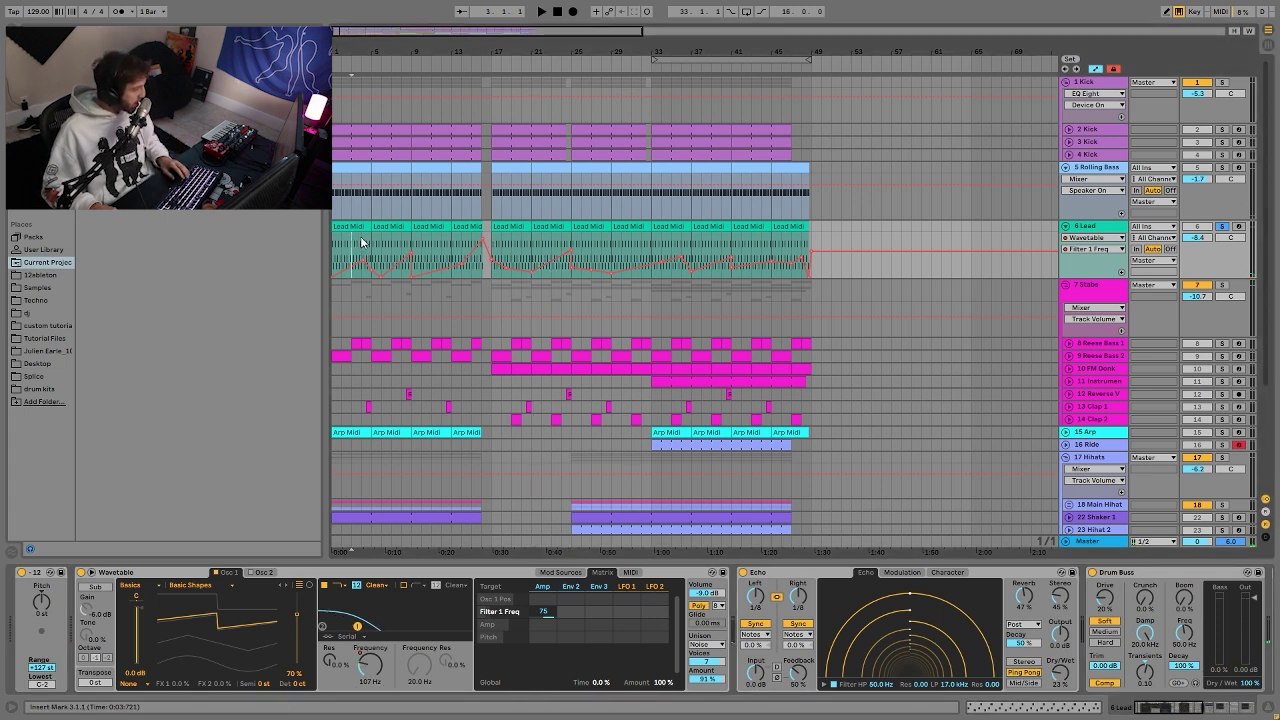
Play the soloed Lead from 3.1.1 and 7.1.1, switching its solo off and back on to compare it with the full mix.
key("space")
left_click(393, 248)
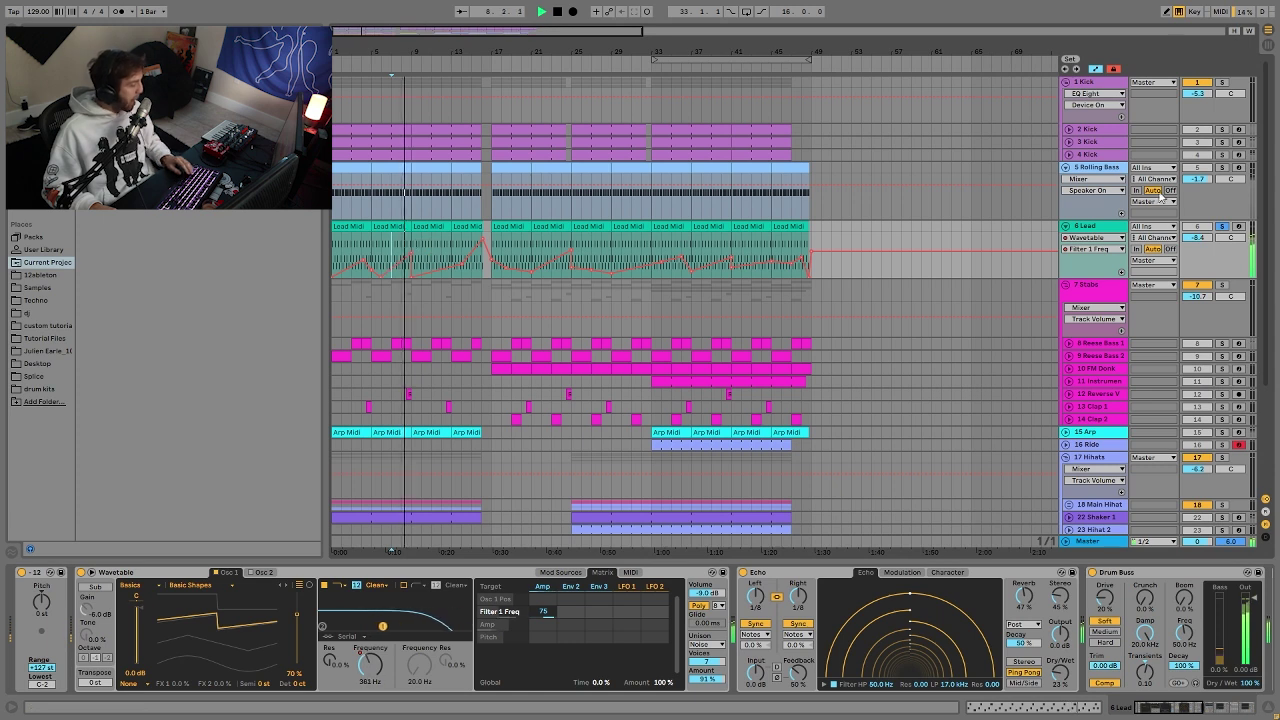
left_click(1221, 226)
left_click(1221, 226)
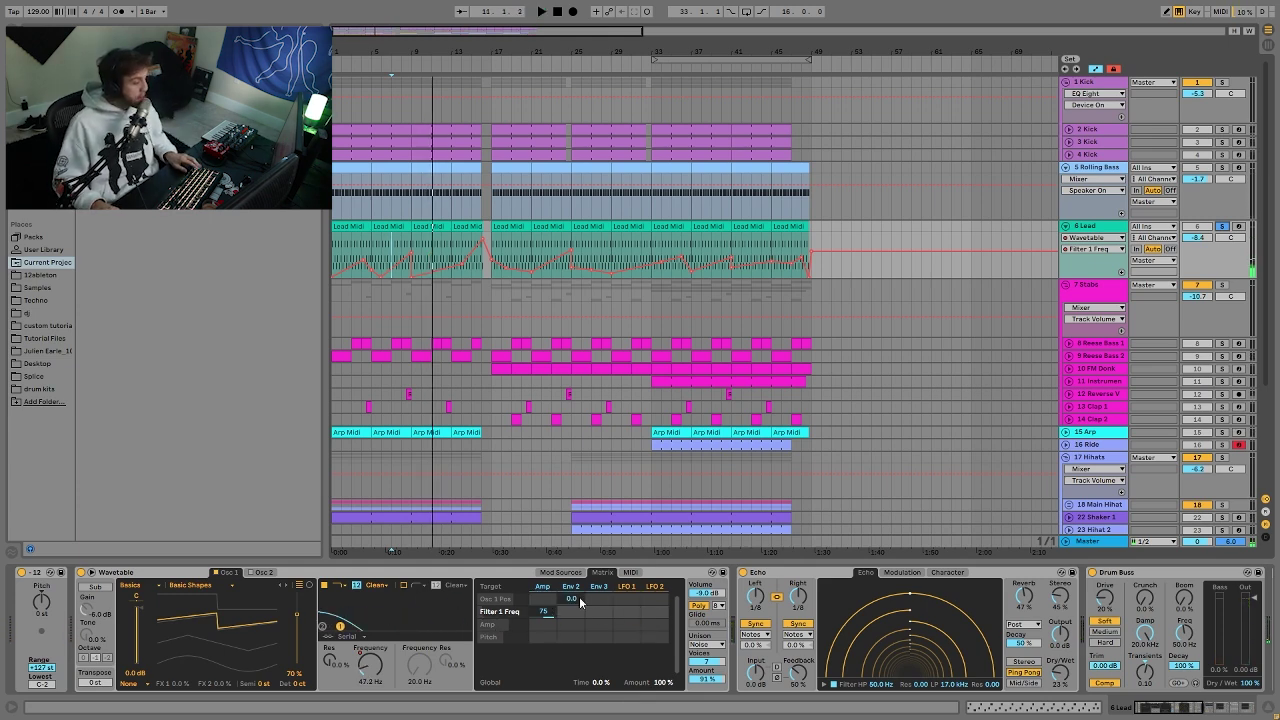
Examine the Lead's effect chain from Echo and Drum Buss through to the last Auto Filter while playing it from 7.1.1.
scroll(581, 607, "right", 10)
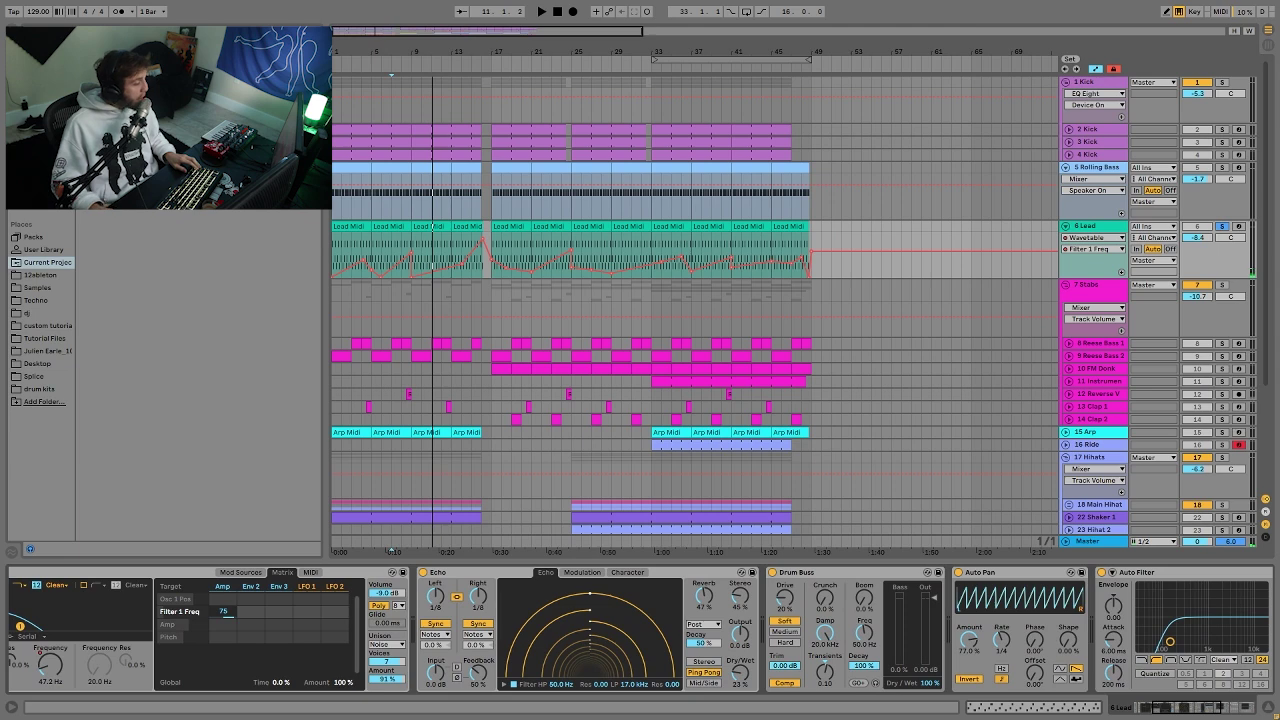
scroll(533, 626, "right", 6)
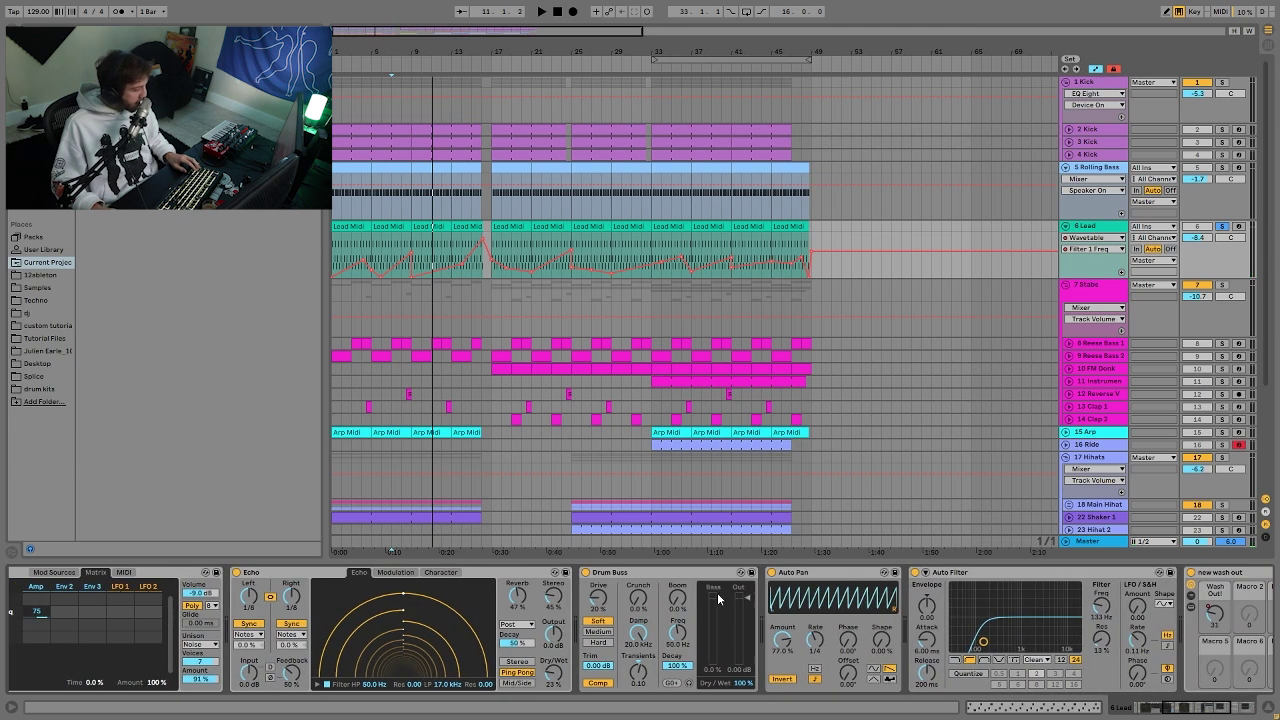
scroll(657, 599, "right", 3)
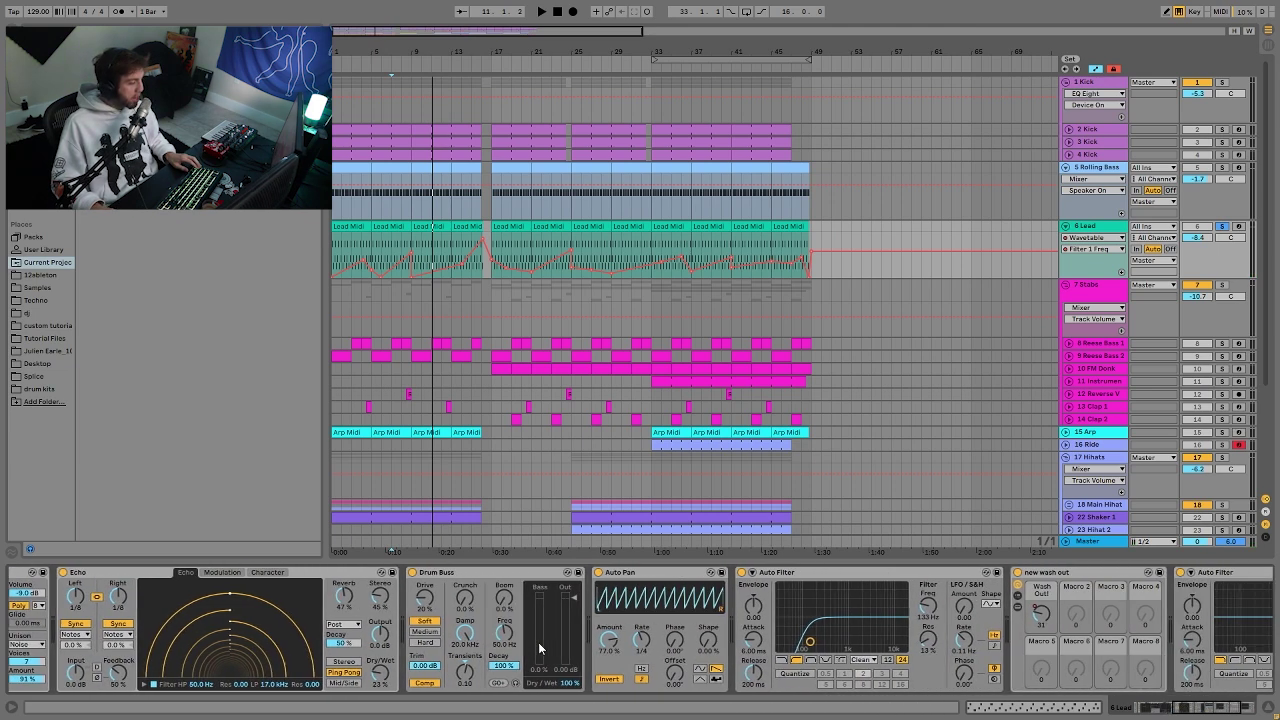
key("space")
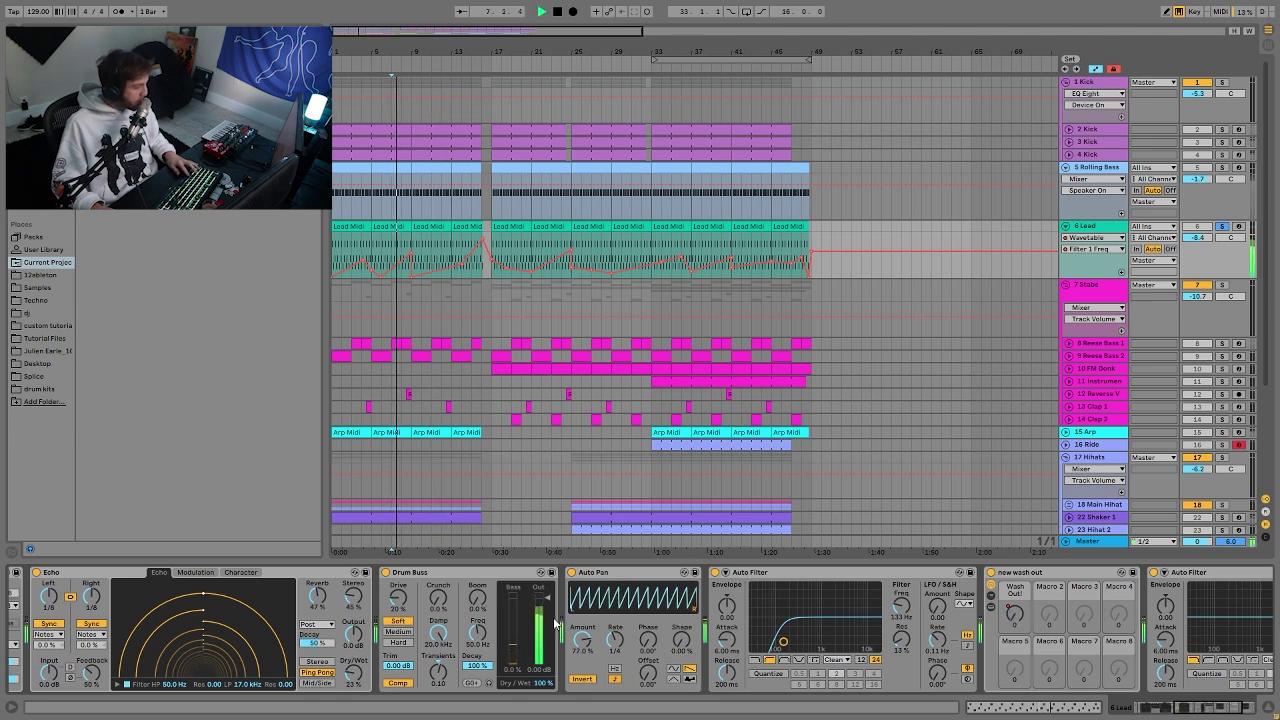
scroll(575, 640, "right", 5)
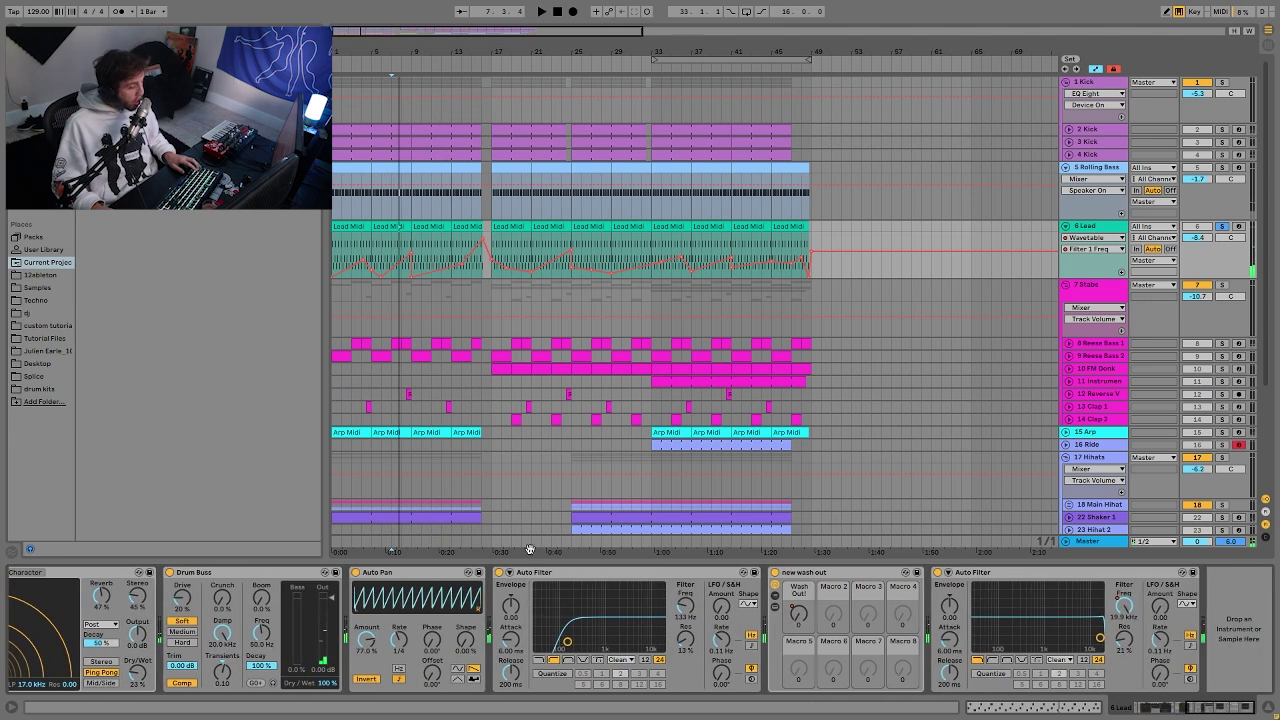
Play the Lead together with the soloed Kick group from 21.1.1, and play the Lead alone from 1.1.1.
left_click(556, 230)
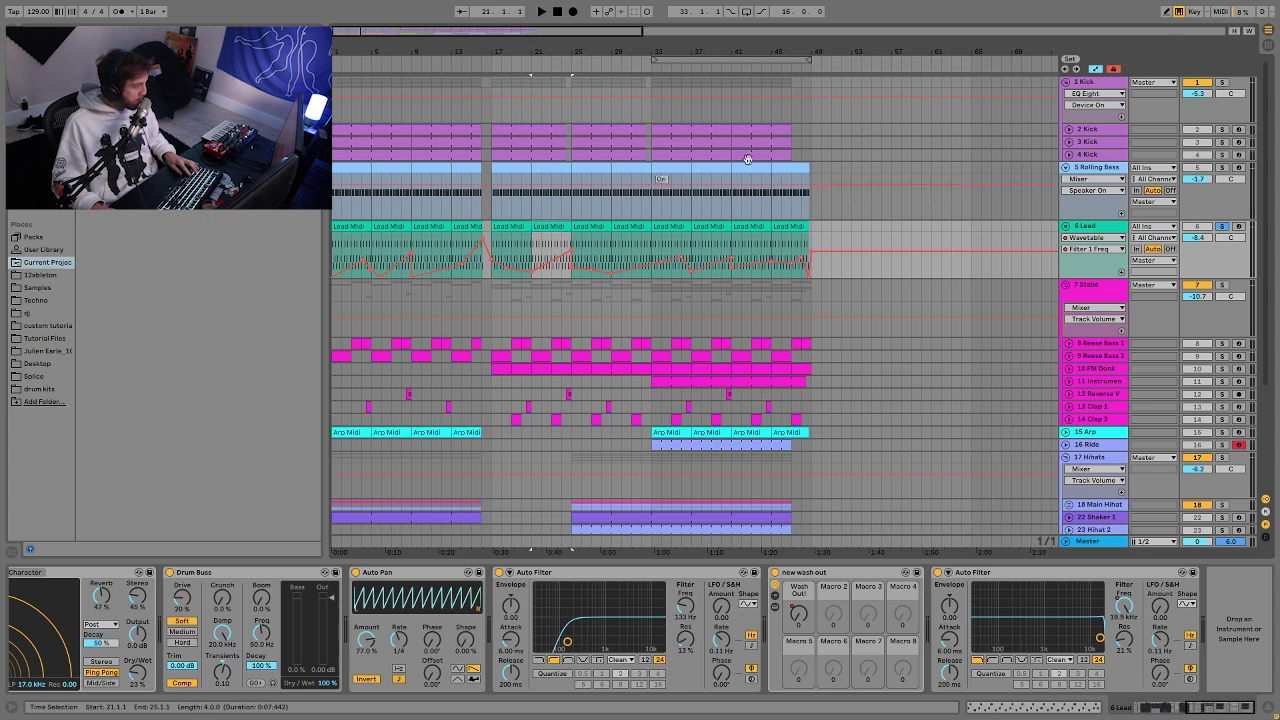
key("space")
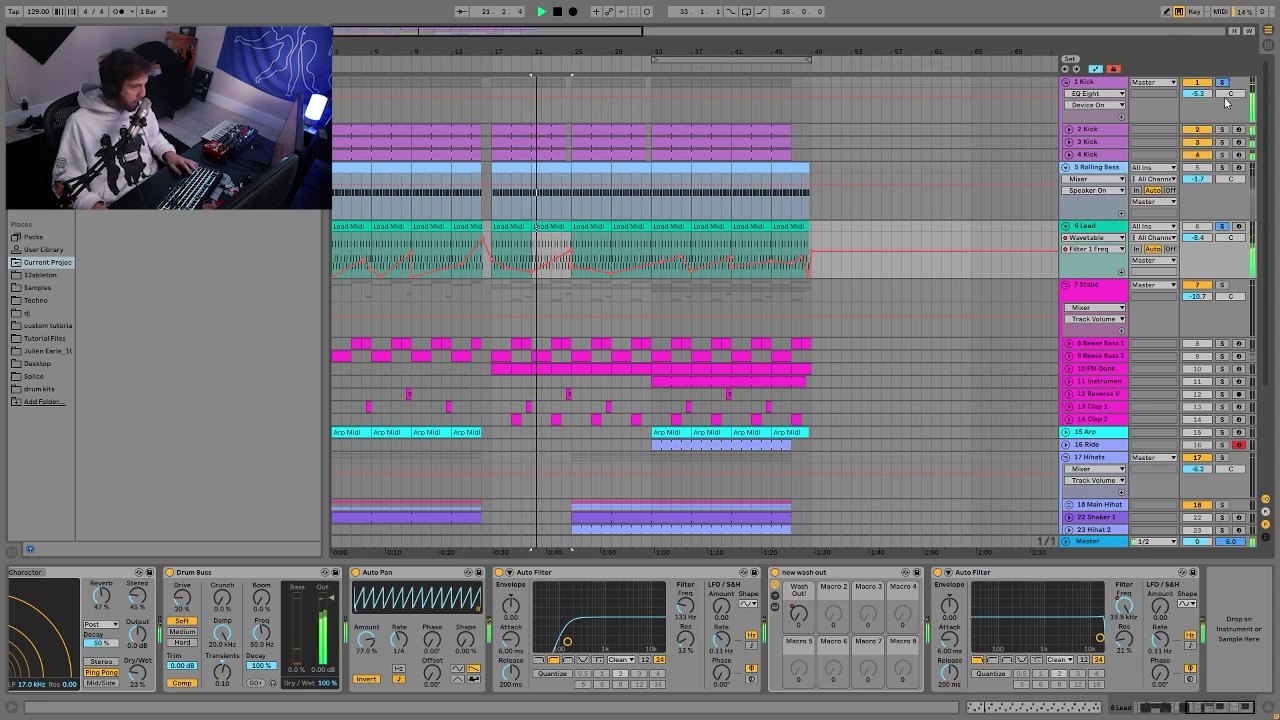
left_click(373, 236)
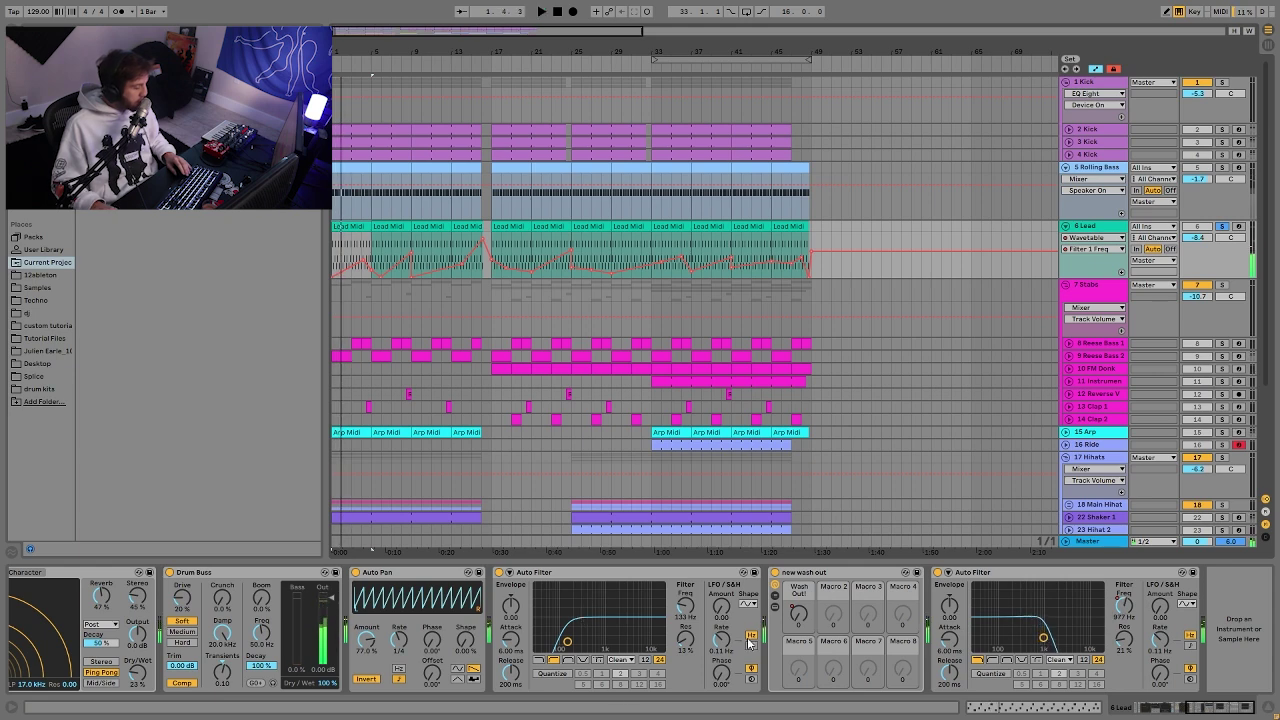
Show the Wash Out! macro's automation on the Lead and reveal the new wash out rack's devices, unfolding its EQ Eight.
left_click(800, 618)
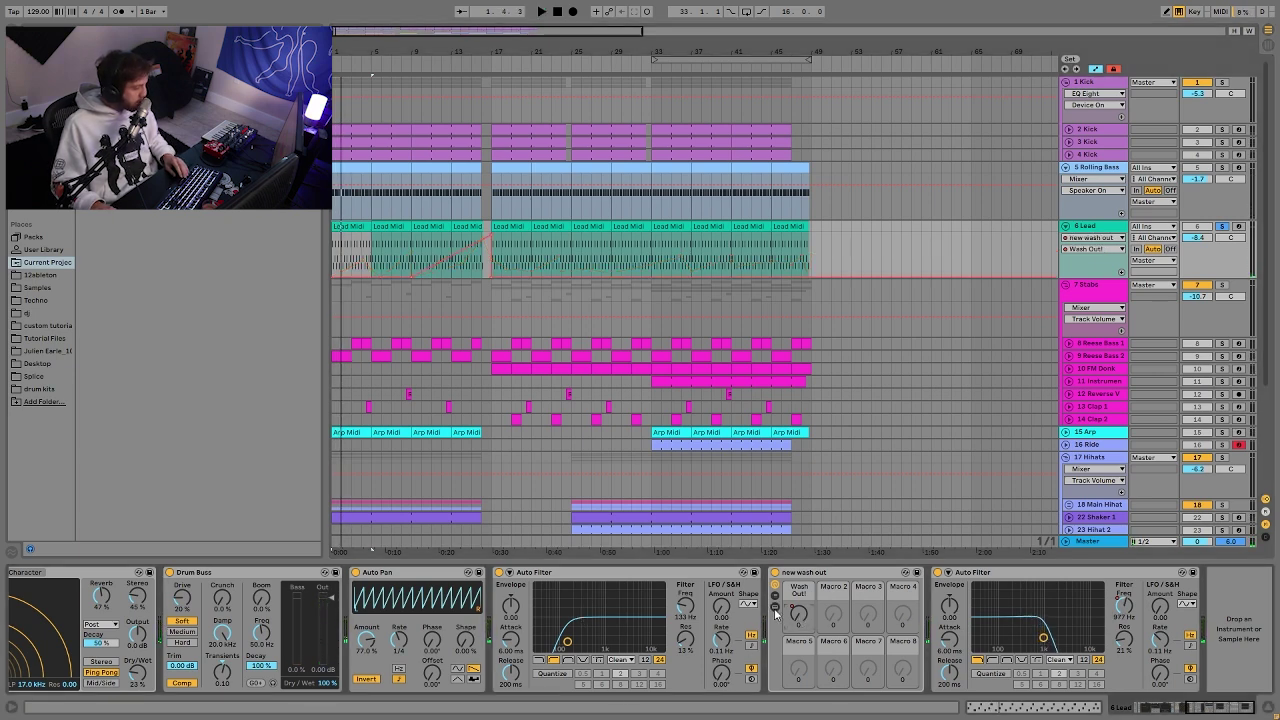
left_click(775, 607)
scroll(865, 580, "right", 5)
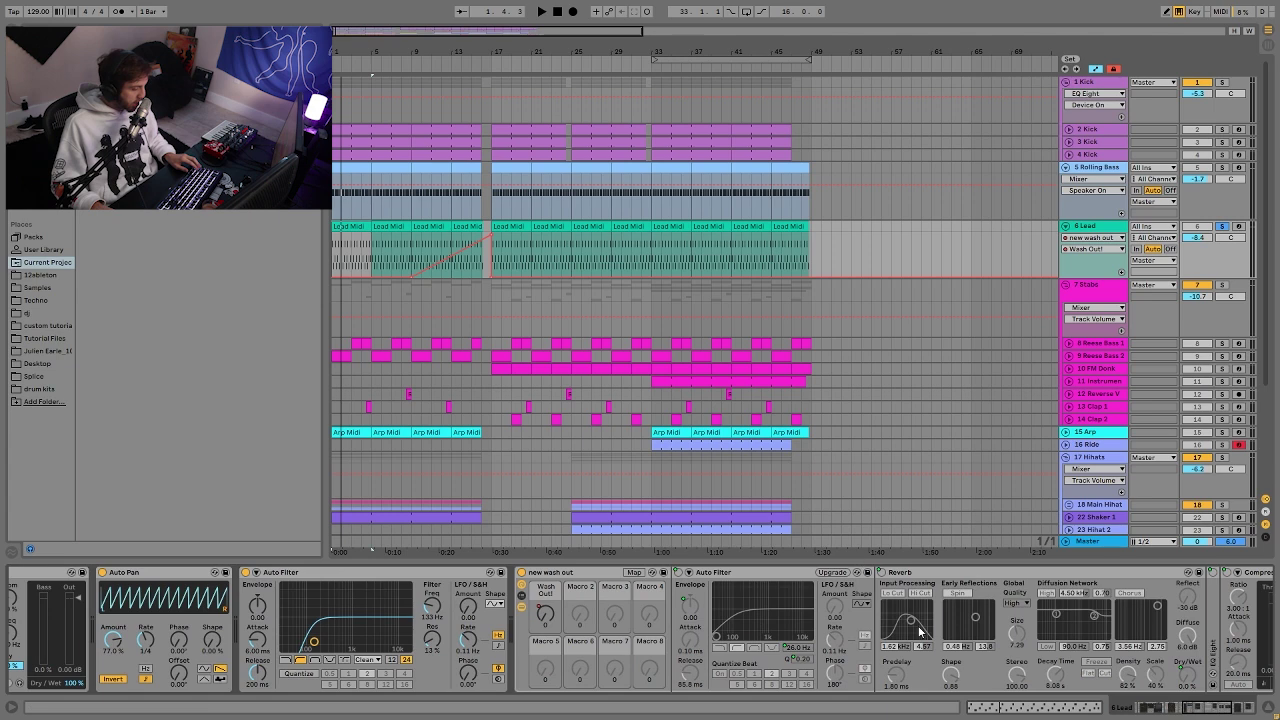
scroll(876, 570, "right", 5)
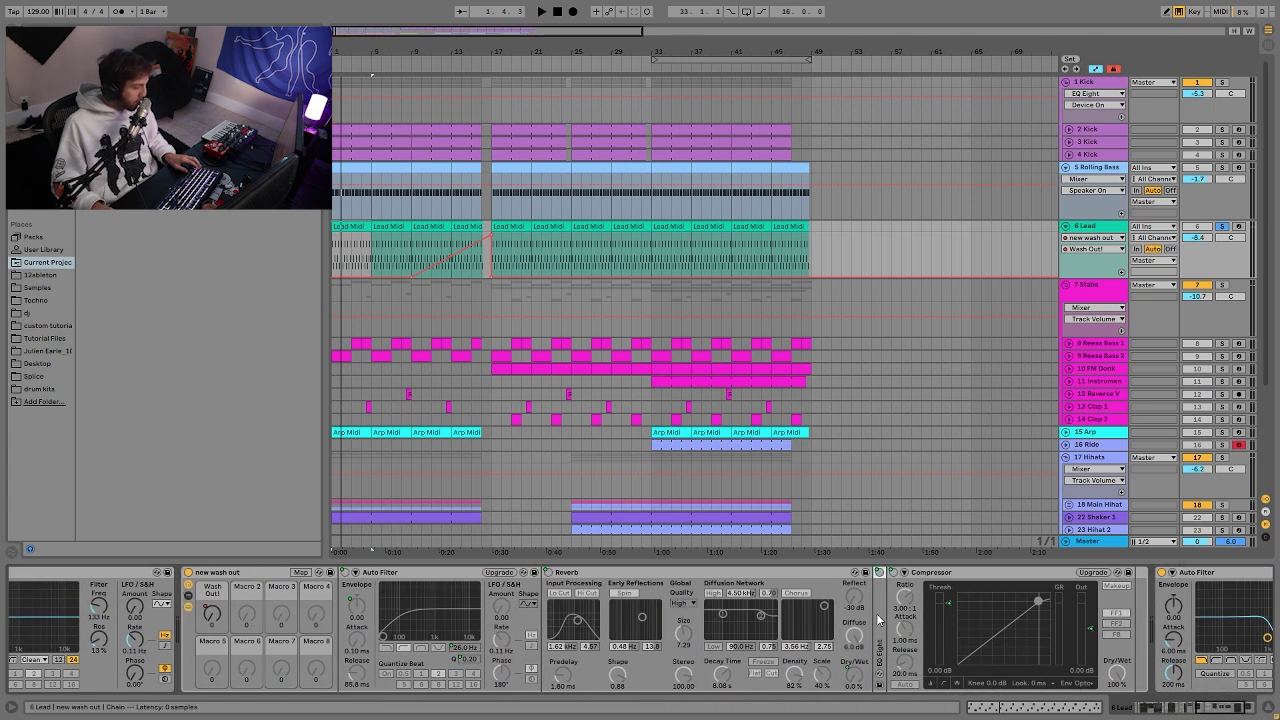
key("ctrl+v")
scroll(940, 607, "right", 3)
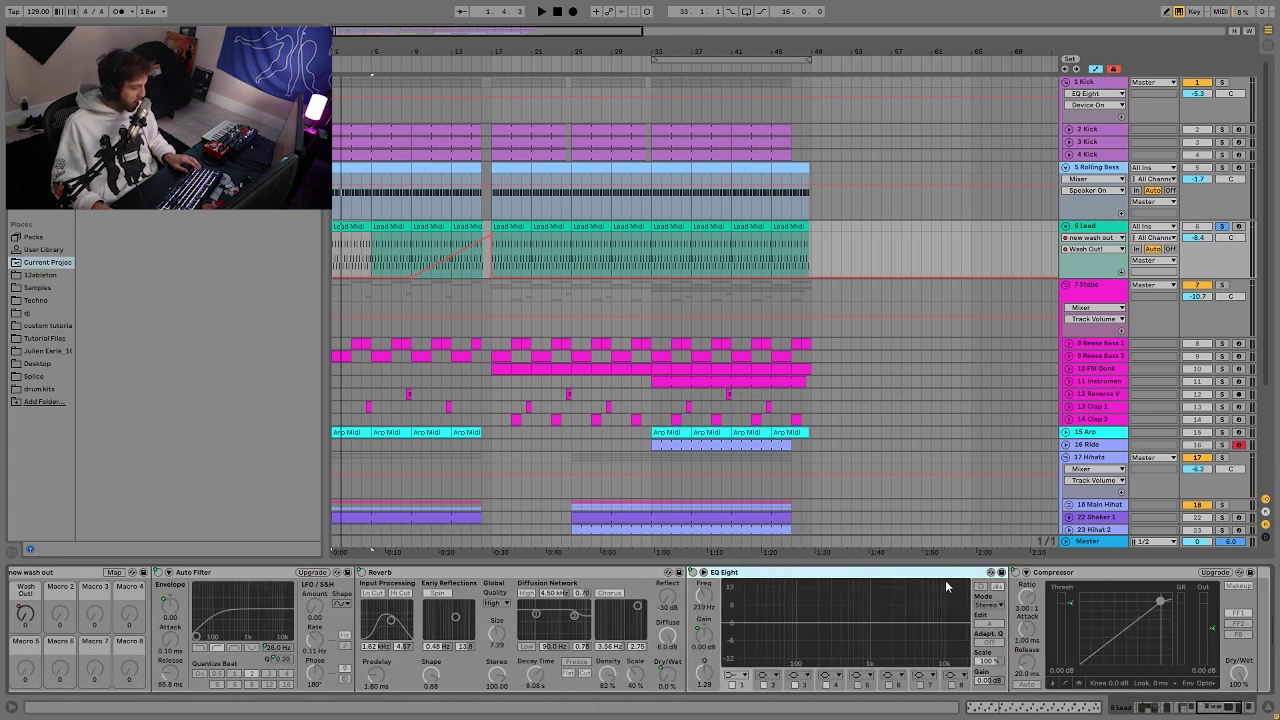
scroll(726, 640, "left", 5)
Try the Wash Out! macro, re-enable its automation, and play the soloed Lead from 13.1.1.
left_click_drag(132, 615, 132, 615)
left_click(620, 11)
left_click(452, 240)
key("space")
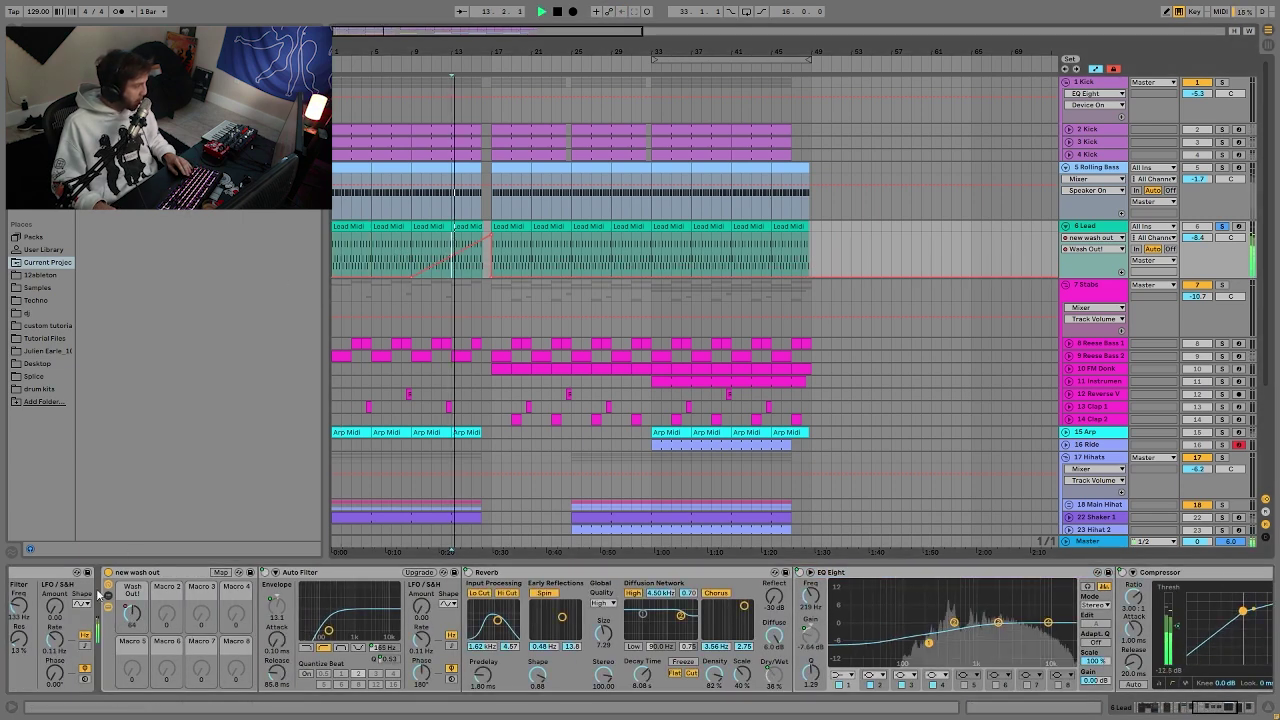
Hide the wash out rack's devices, show the last Auto Filter's Frequency automation, and play the track from 1.1.1.
left_click(107, 598)
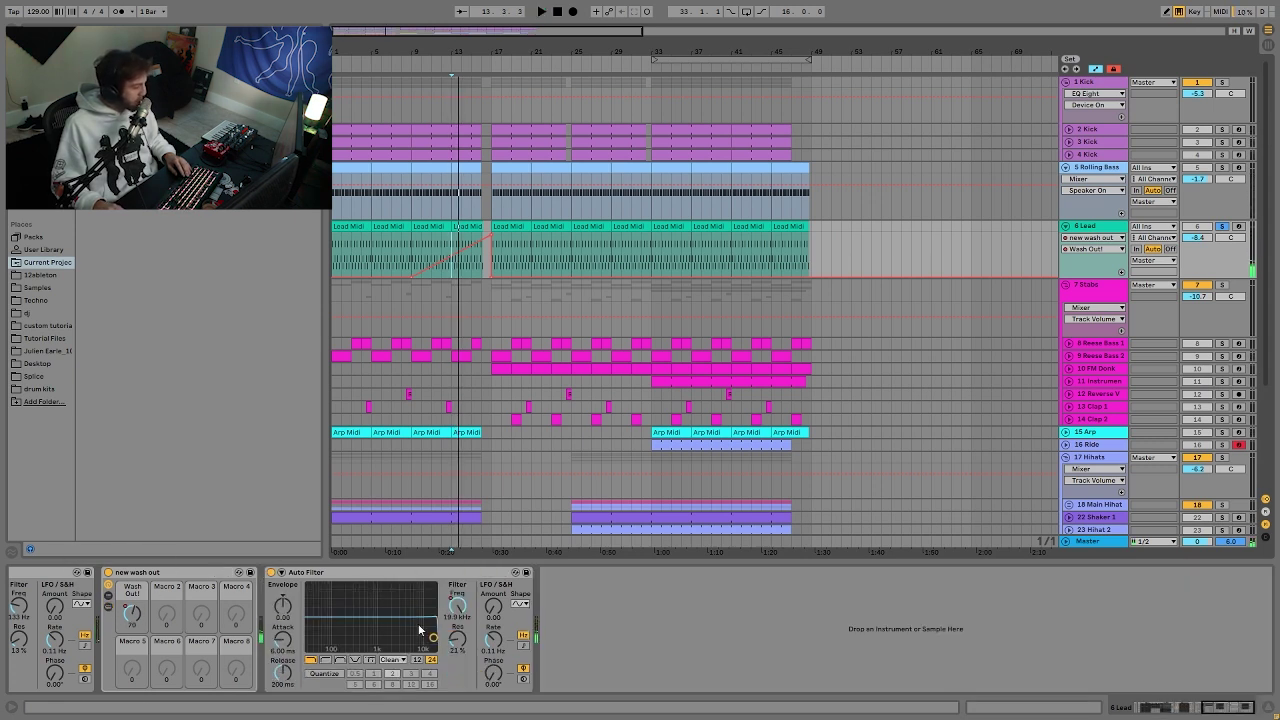
left_click(458, 607)
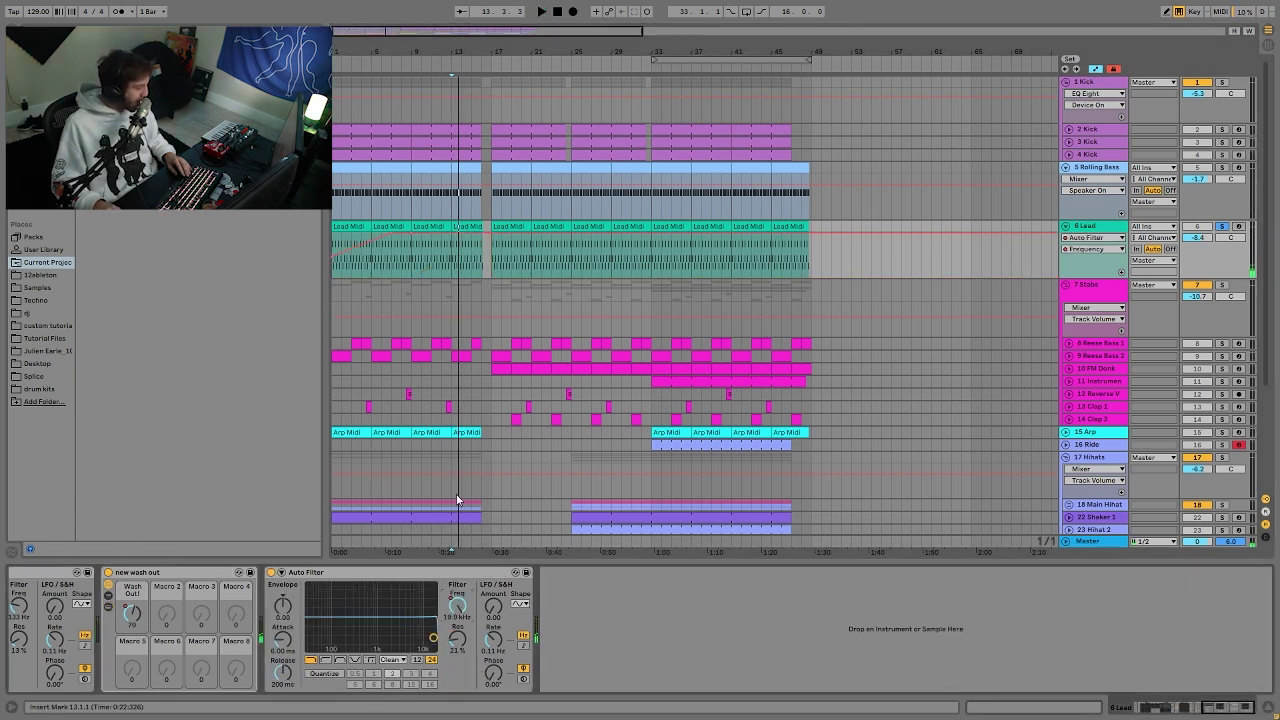
left_click(338, 227)
key("space")
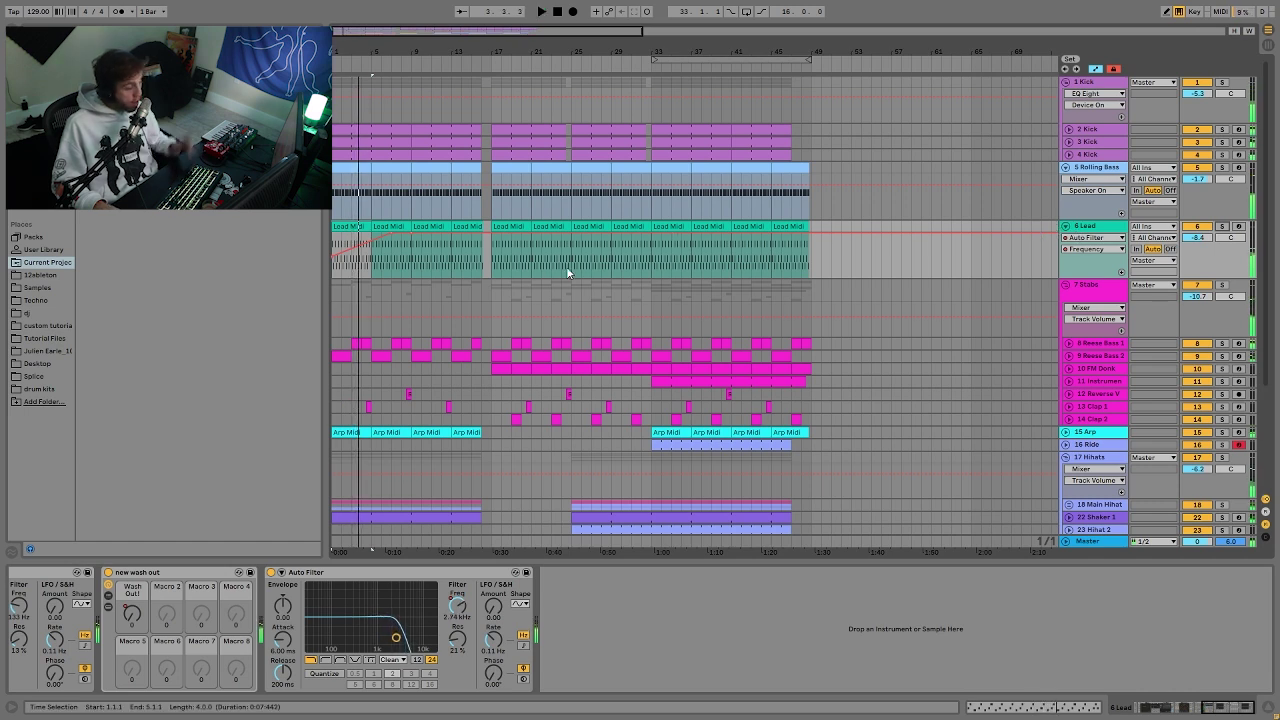
Play the soloed 7 Stabs group from 33.1.1 while unfolding its tracks 8 to 14 to examine their clips.
left_click(651, 300)
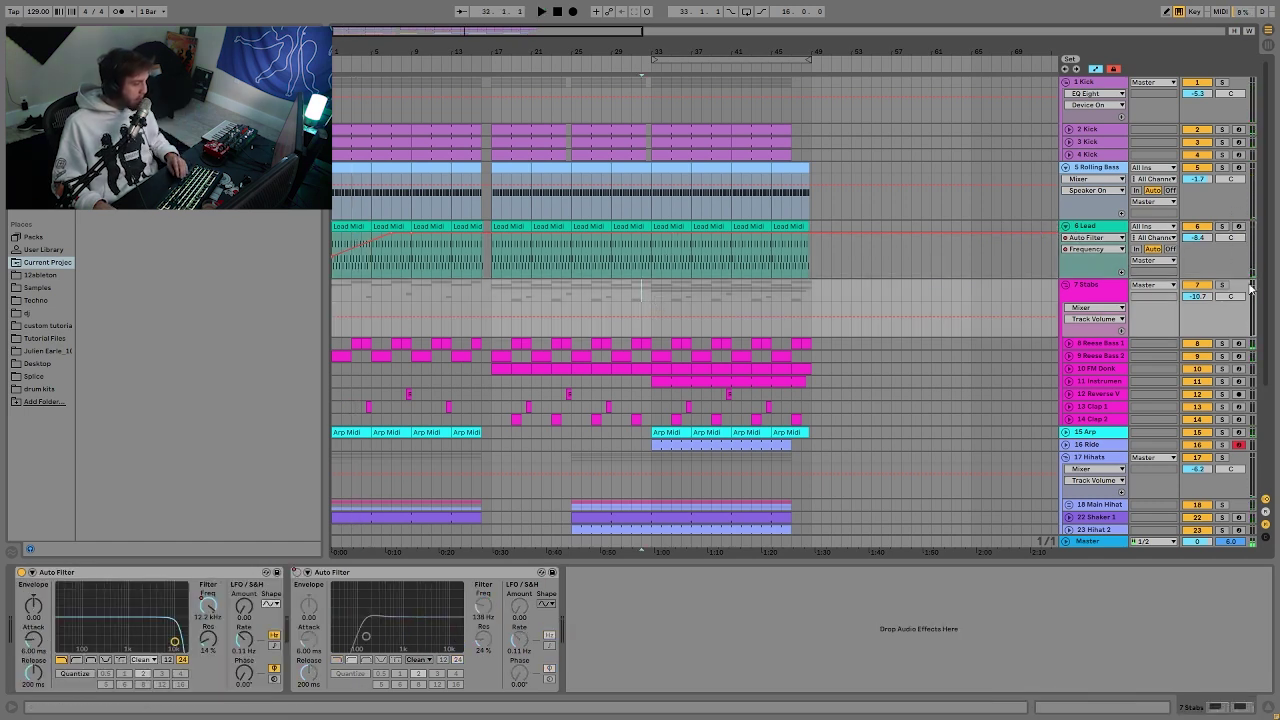
key("space")
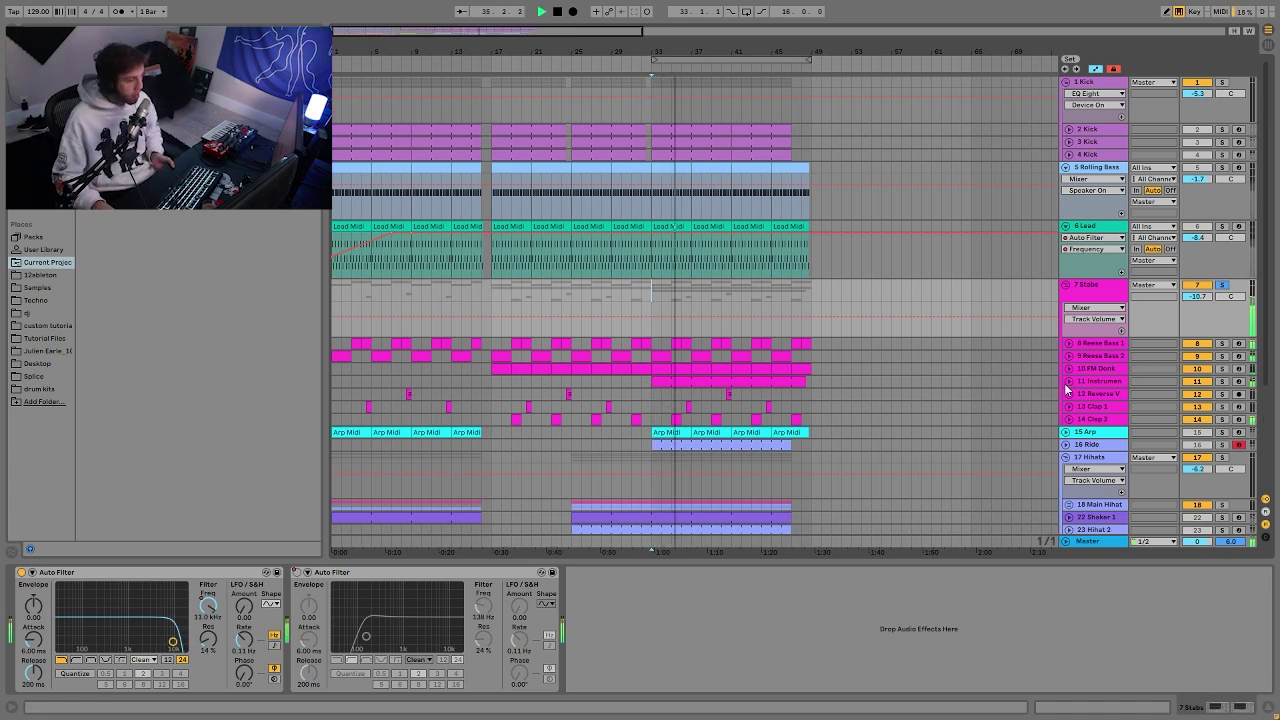
left_click(1068, 419)
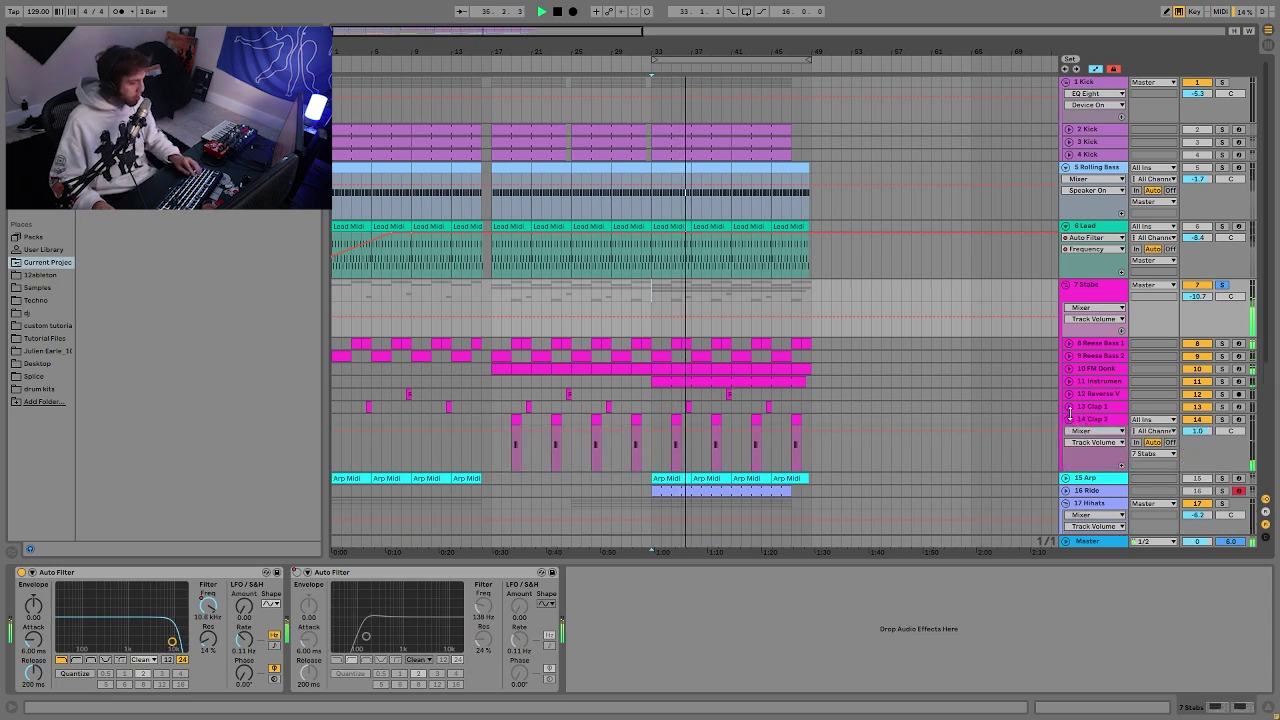
left_click(1068, 406)
left_click(1068, 393)
left_click(1068, 381)
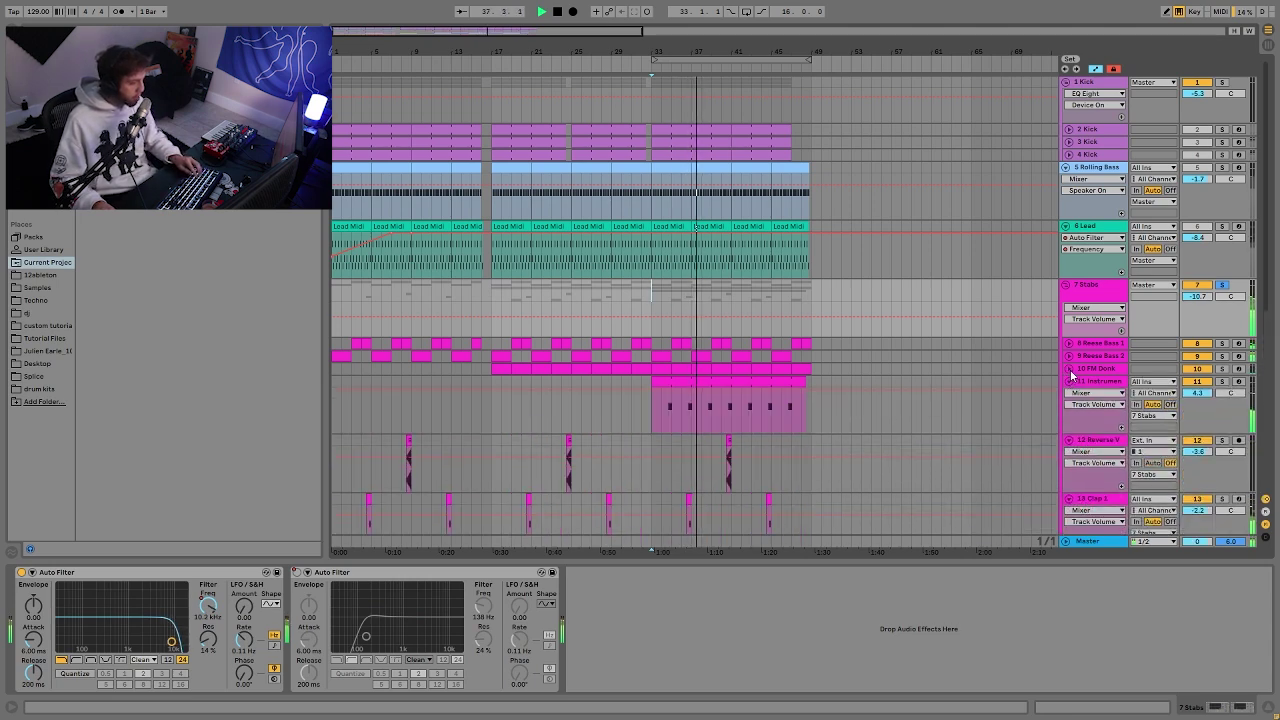
left_click(1068, 368)
scroll(1068, 360, "down", 3)
left_click(1068, 289)
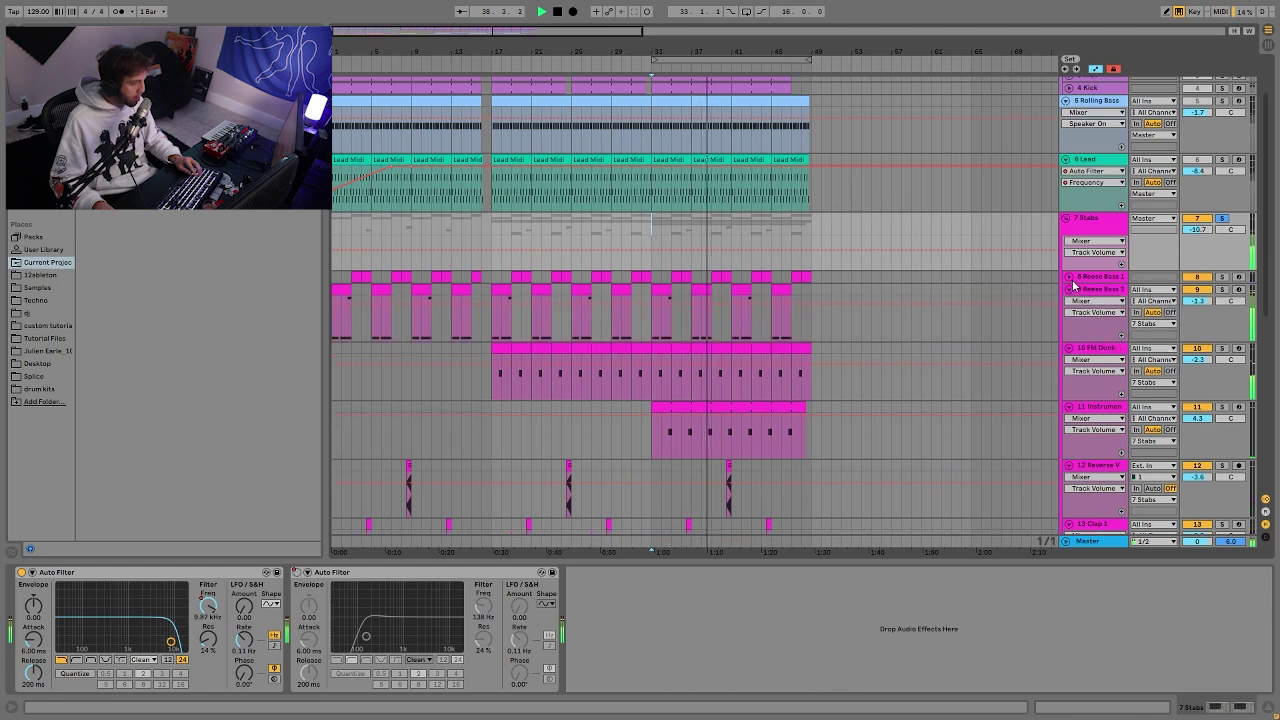
left_click(1068, 277)
scroll(1078, 320, "down", 6)
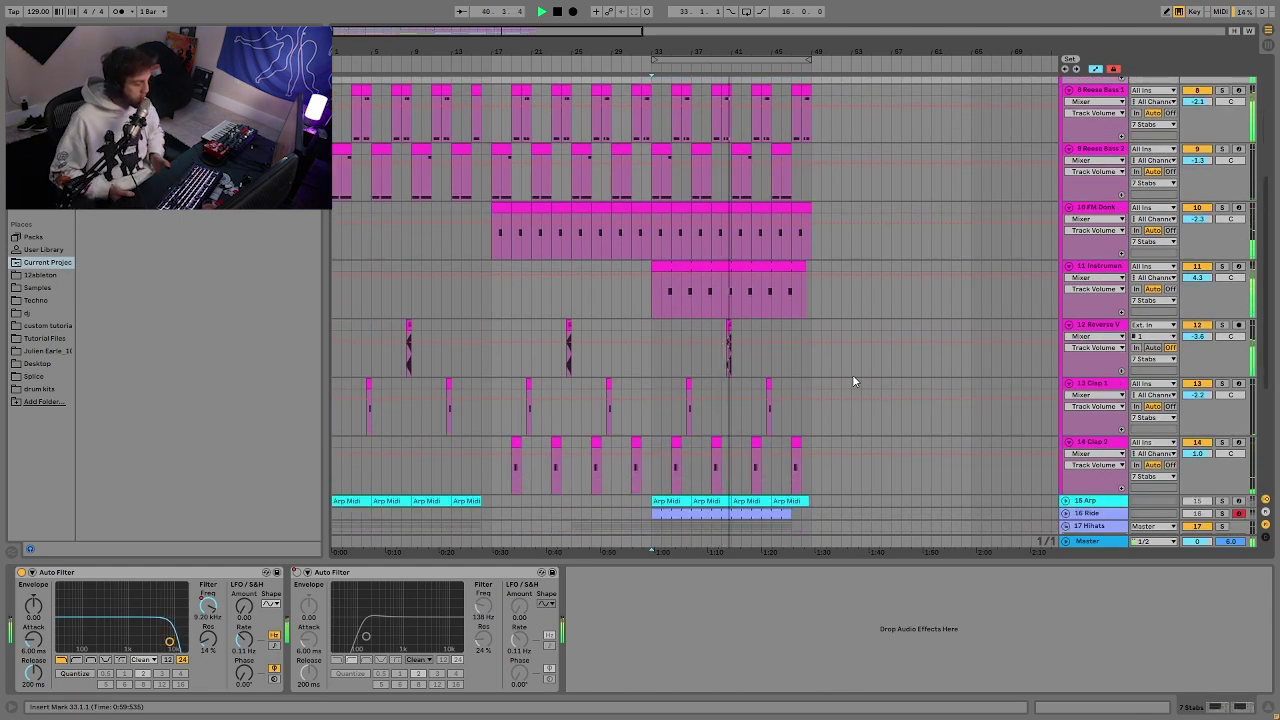
scroll(776, 314, "up", 2)
scroll(776, 314, "up", 2)
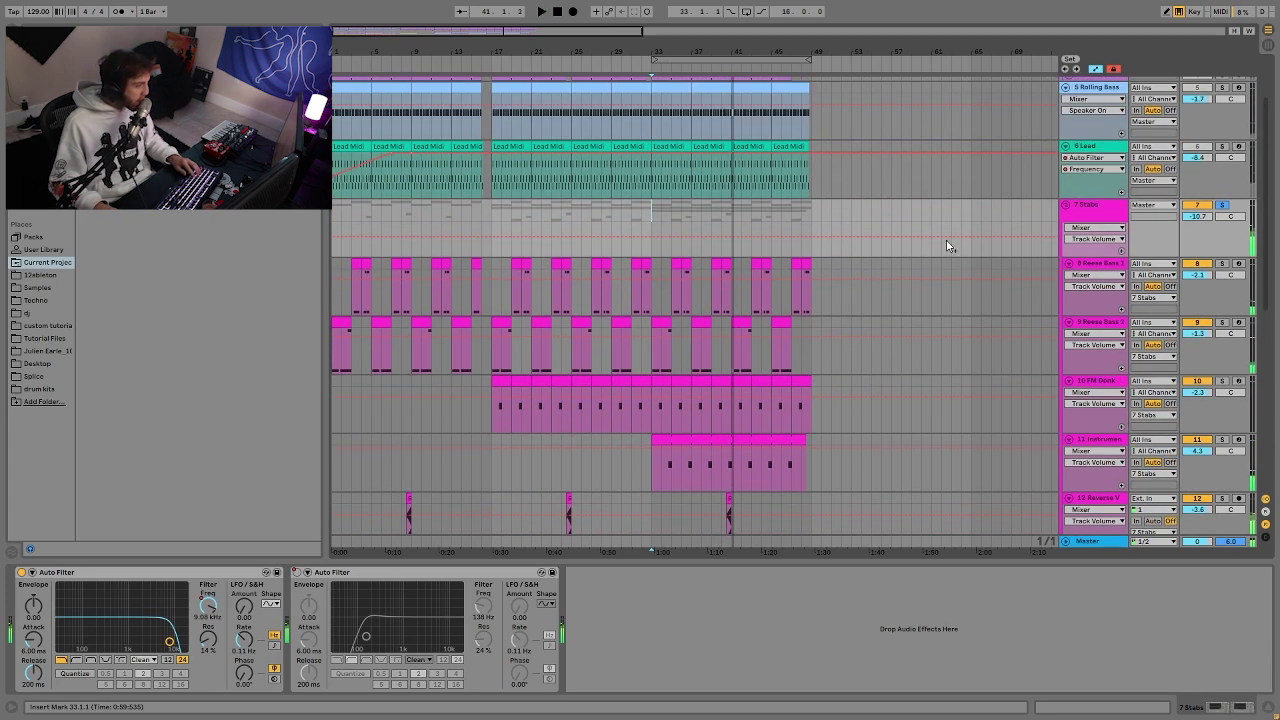
Solo both Reese Bass tracks and play them from the Reese Bass 2 clip at 41.1.1.
left_click(1221, 322)
left_click(1222, 264, "ctrl")
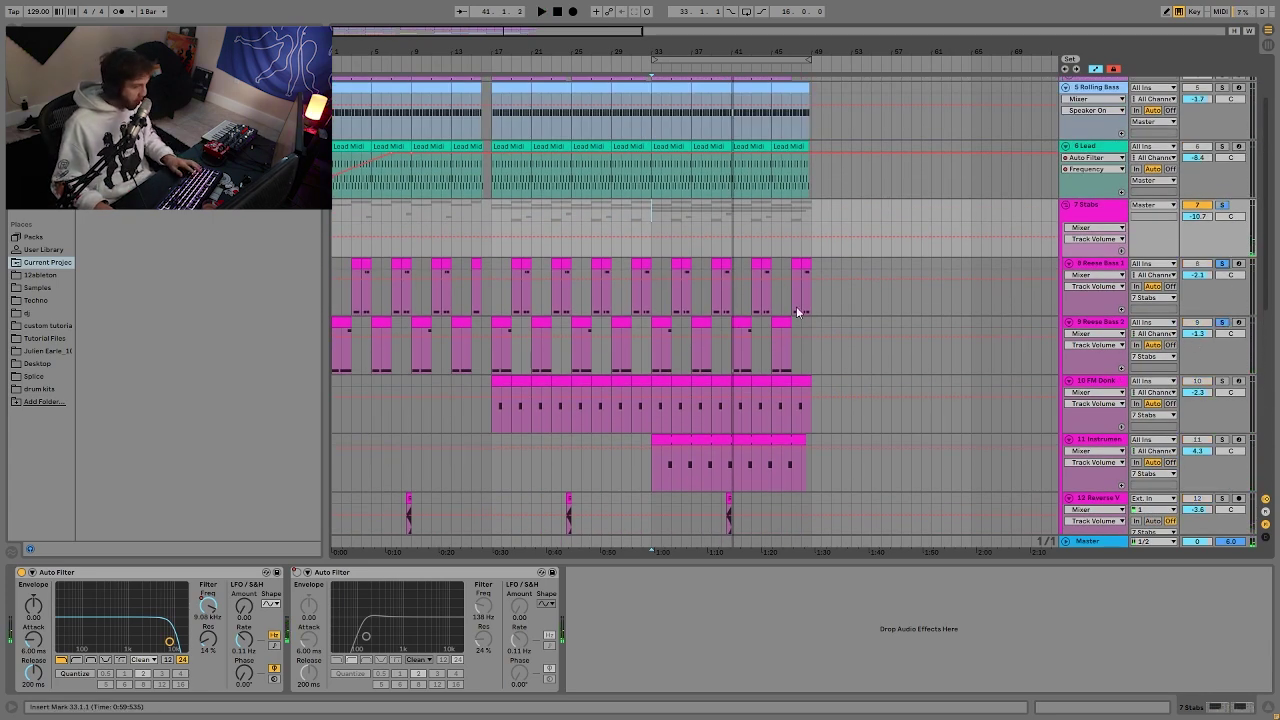
left_click(743, 321)
key("space")
Solo the 10 FM Donk and 11 Instrument tracks instead and play them from 39.1.1.
left_click(1221, 380)
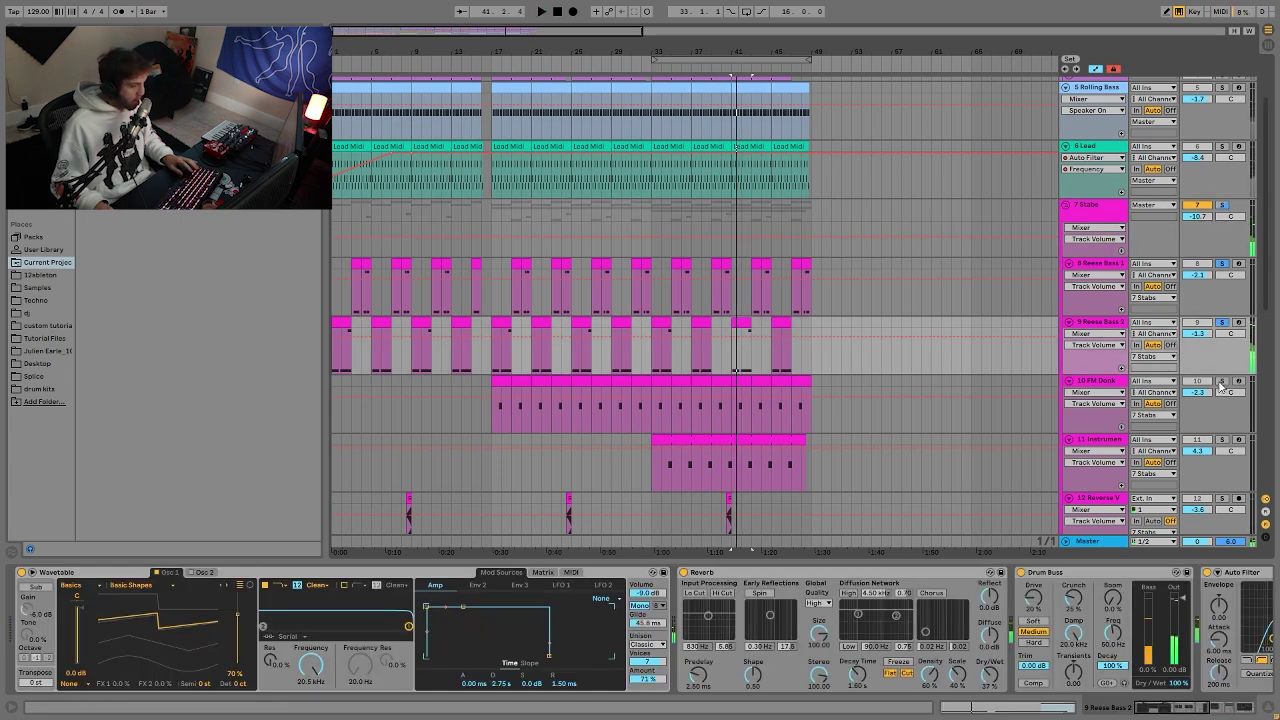
left_click(1222, 440)
left_click(722, 380)
left_click(707, 71)
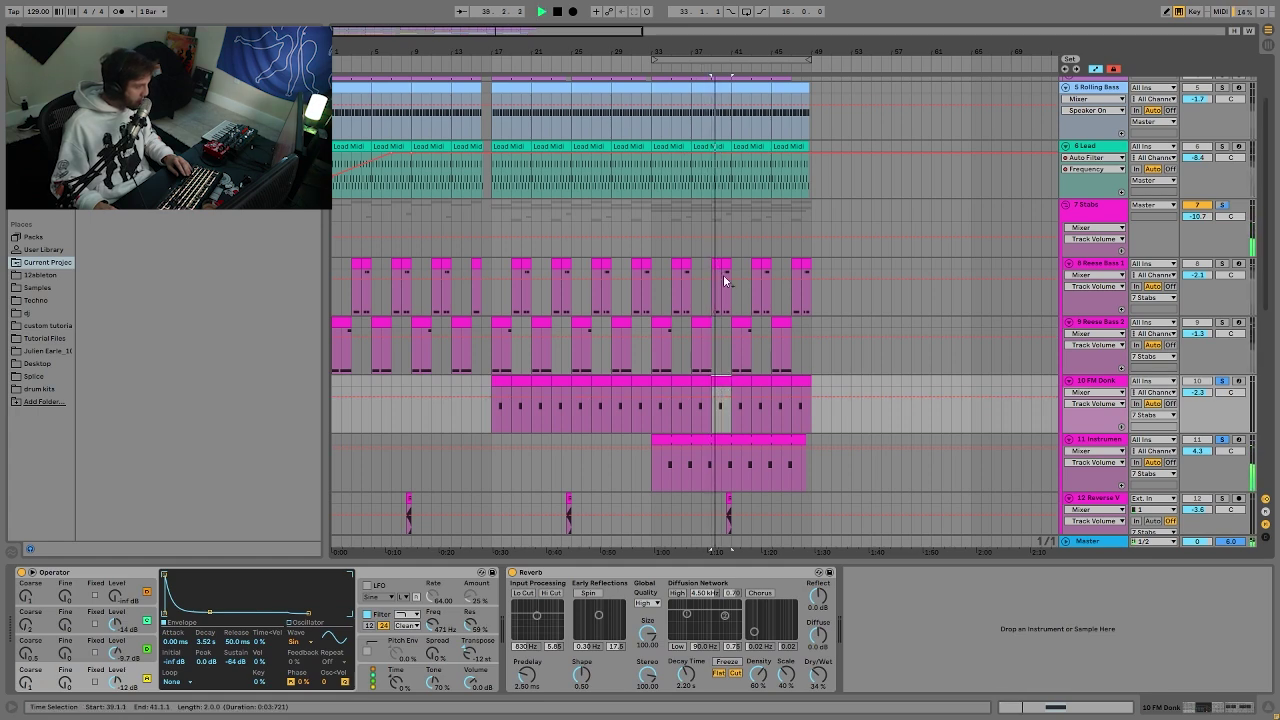
scroll(775, 385, "down", 1)
key("space")
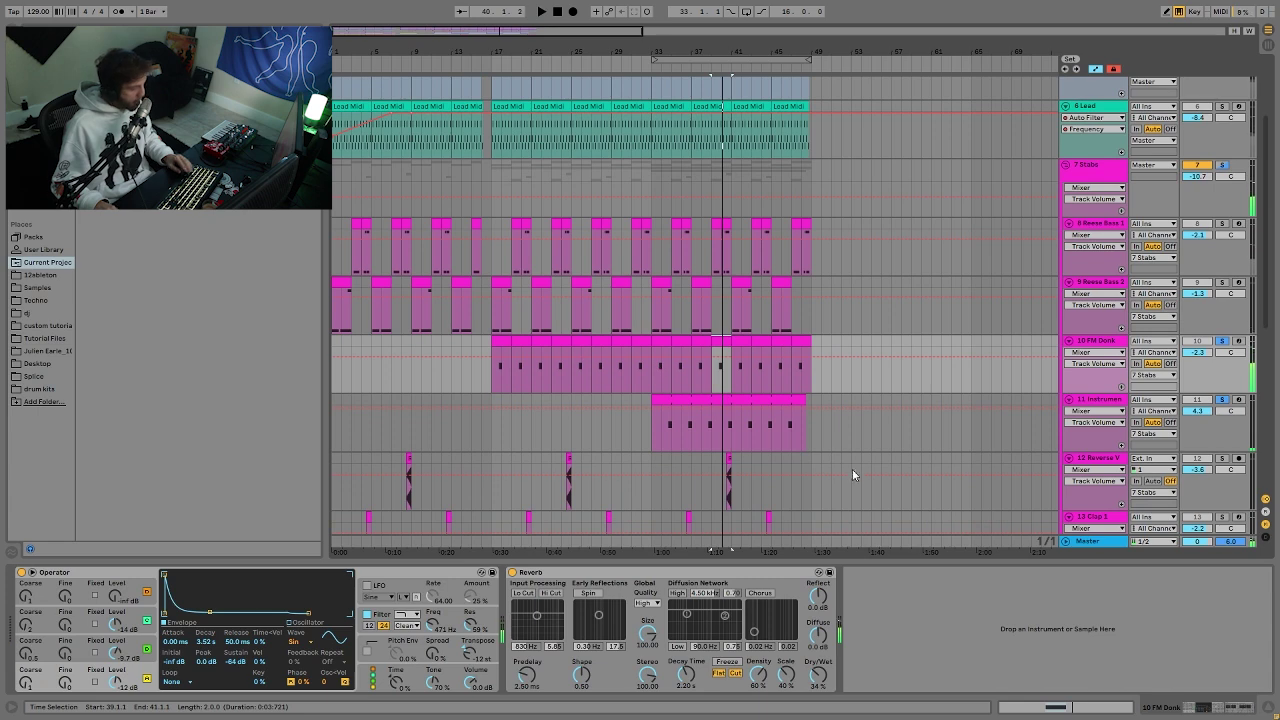
Solo the 12 Reverse, 13 Clap 1 and 14 Clap 2 tracks and play a clip from each, including Clap 2 at 43.1.1.
scroll(775, 450, "down", 4)
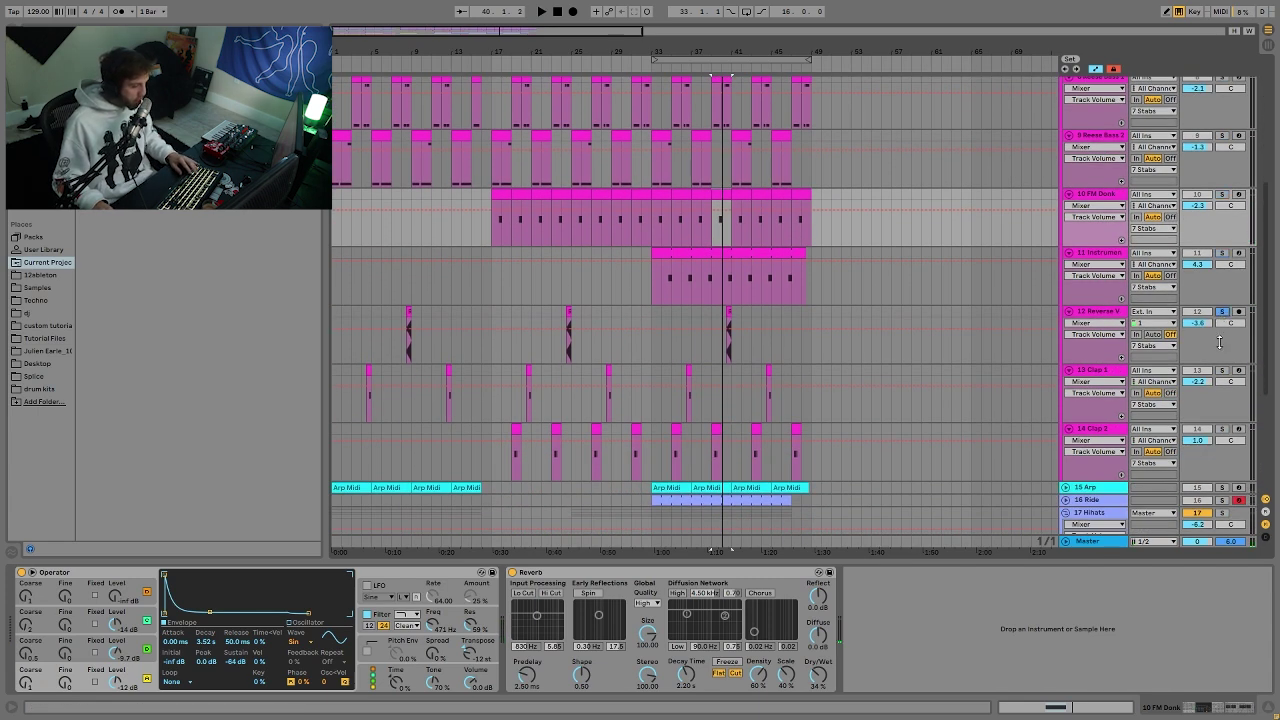
left_click(1221, 430)
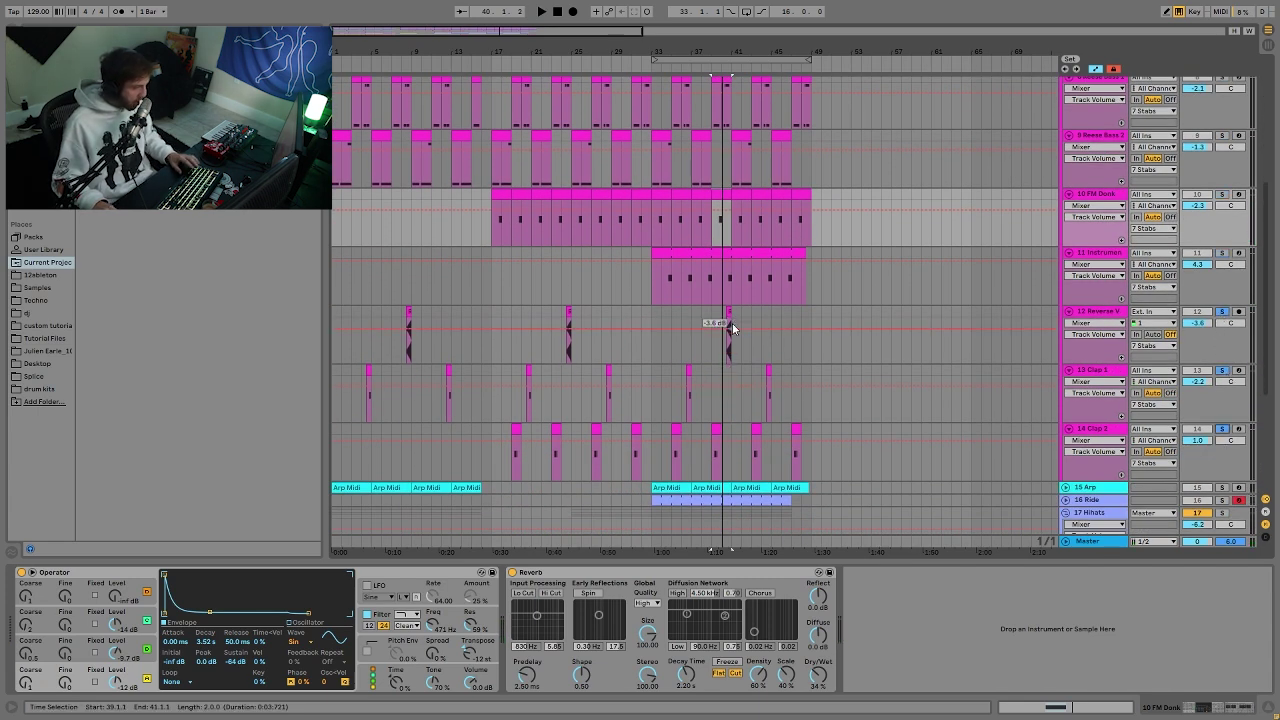
left_click(729, 310)
key("space")
left_click(757, 429)
key("space")
key("space")
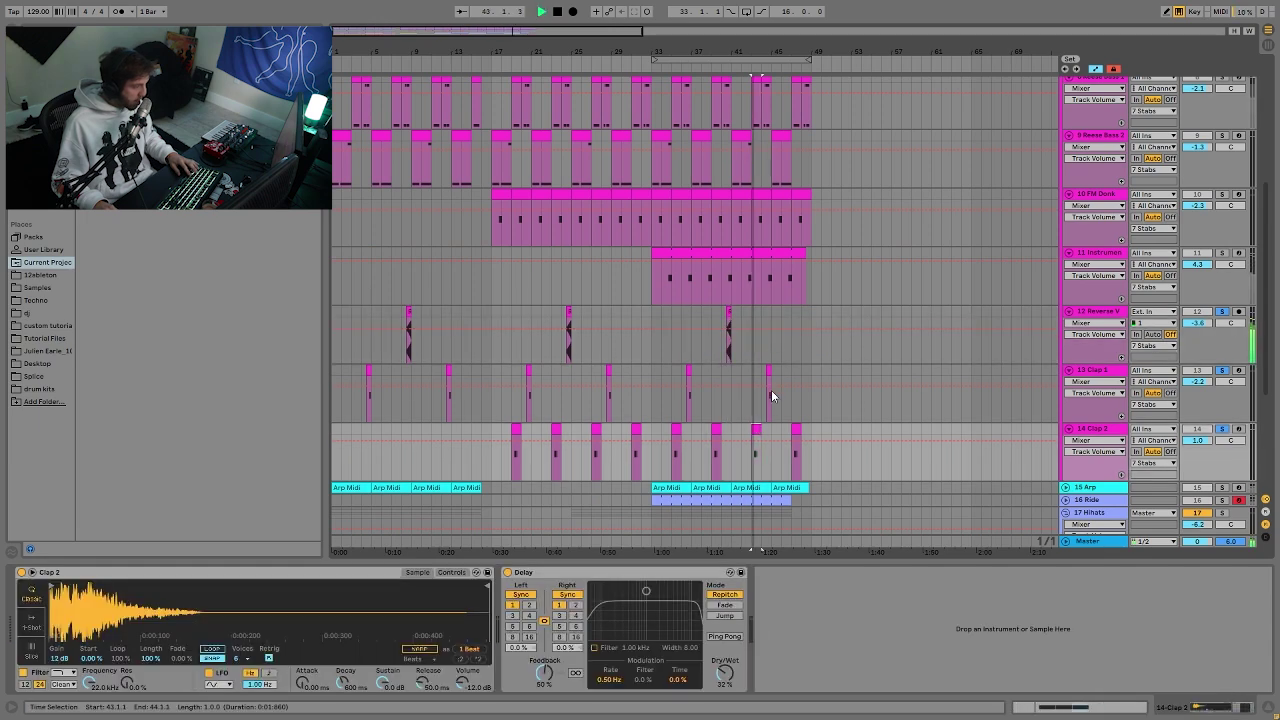
left_click(768, 376)
key("space")
Solo 11 Instrument and 10 FM Donk again, and examine bars 33 to 49 up close with the Clap 2 clip at 43.1.1 selected.
left_click(1221, 253)
left_click(1221, 194)
left_click(749, 210)
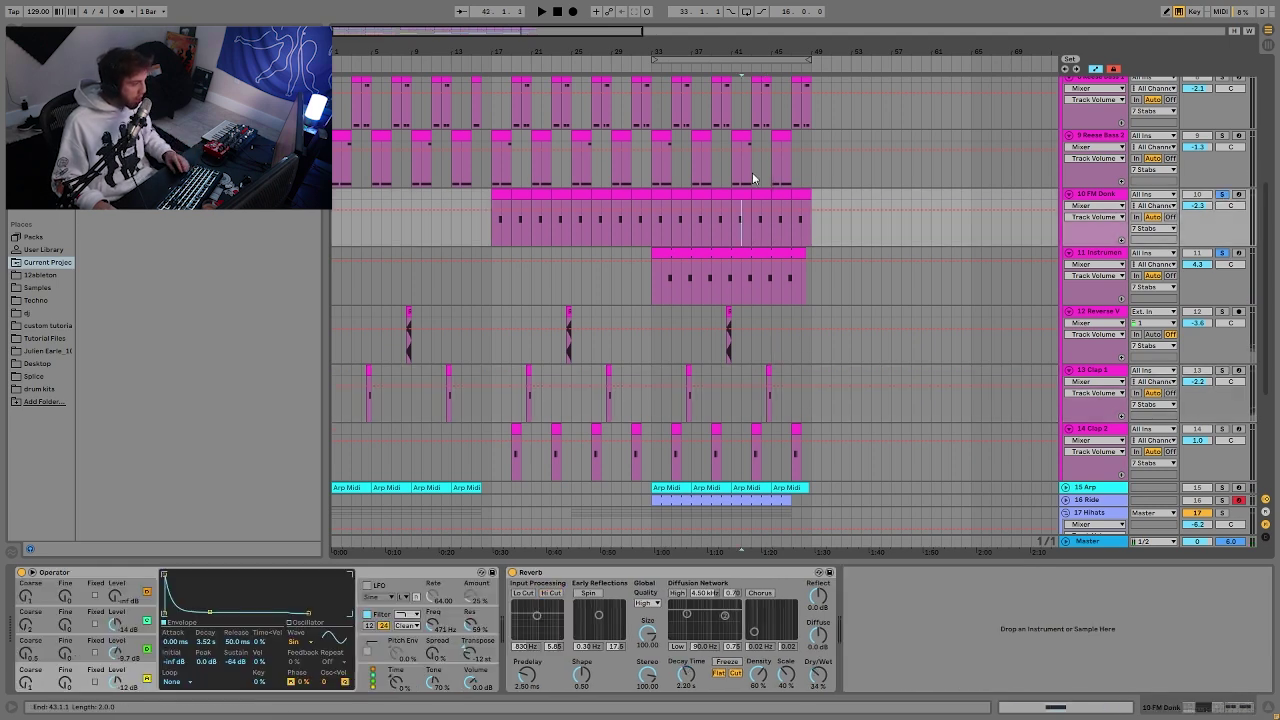
left_click_drag(750, 52, 750, 140)
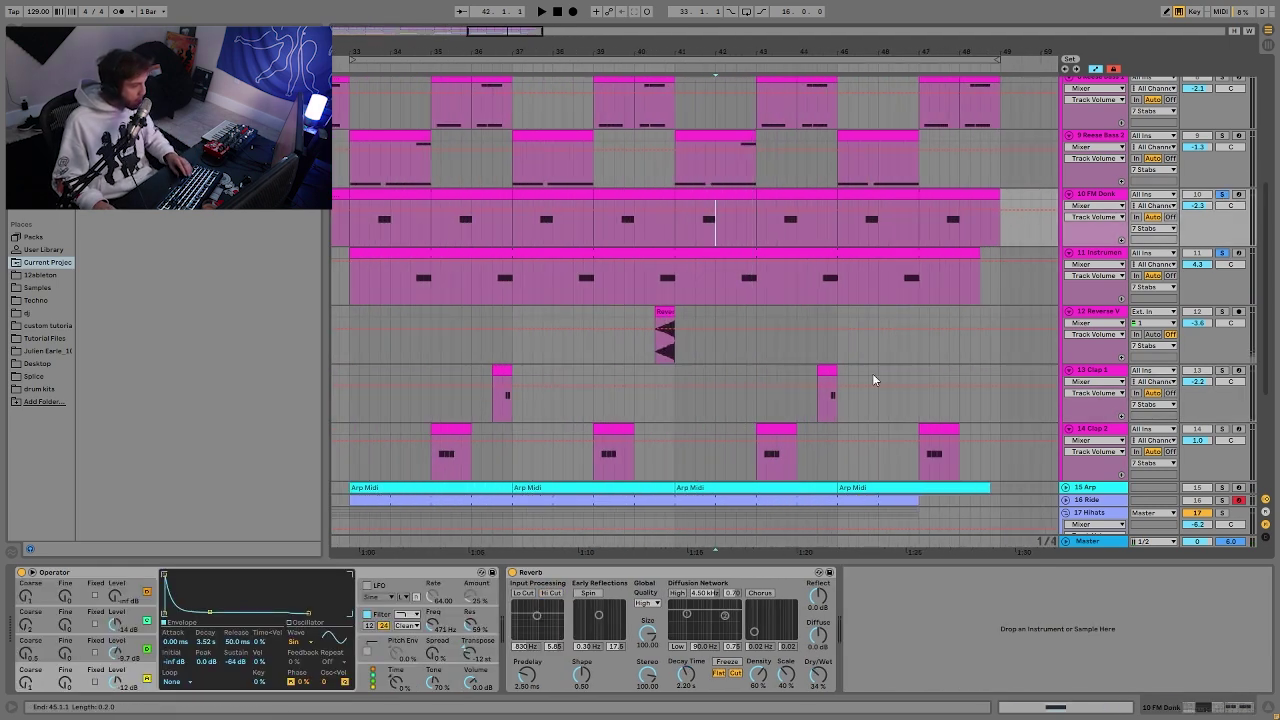
left_click(772, 430)
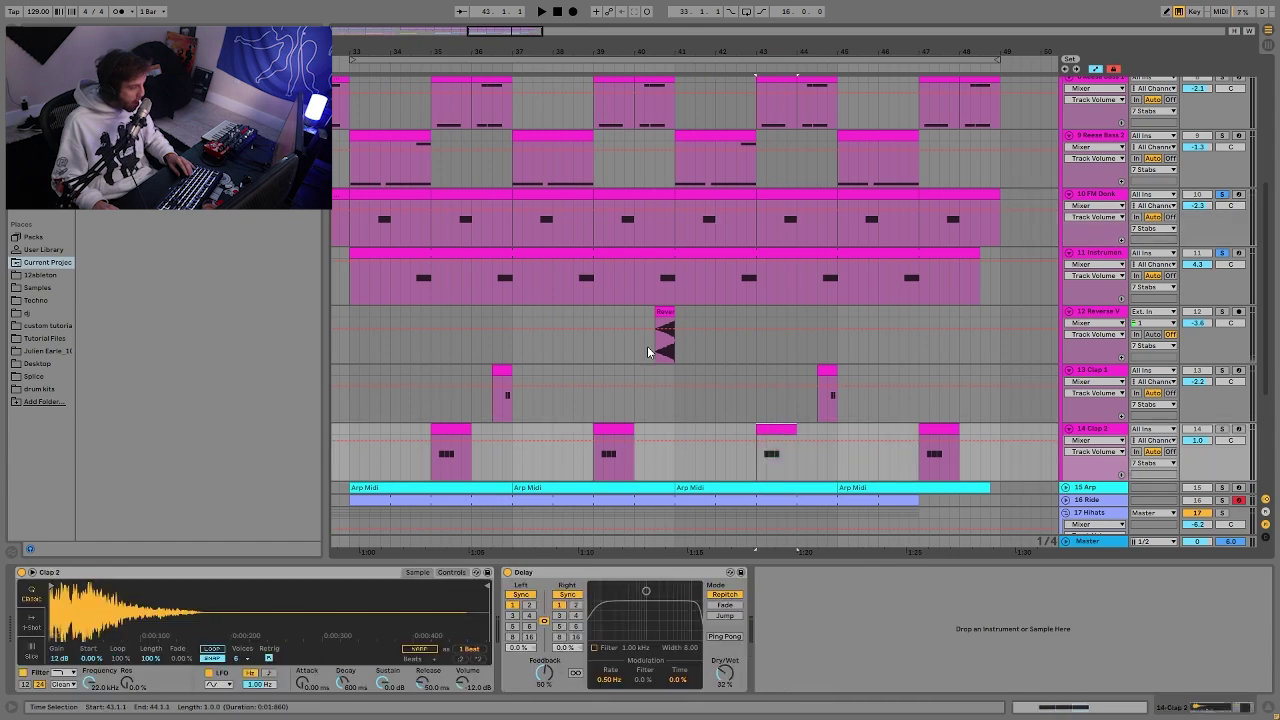
Play the soloed 10 FM Donk and 11 Instrument tracks from 41.2.1, and select each of the two tracks in turn.
left_click(688, 278)
key("space")
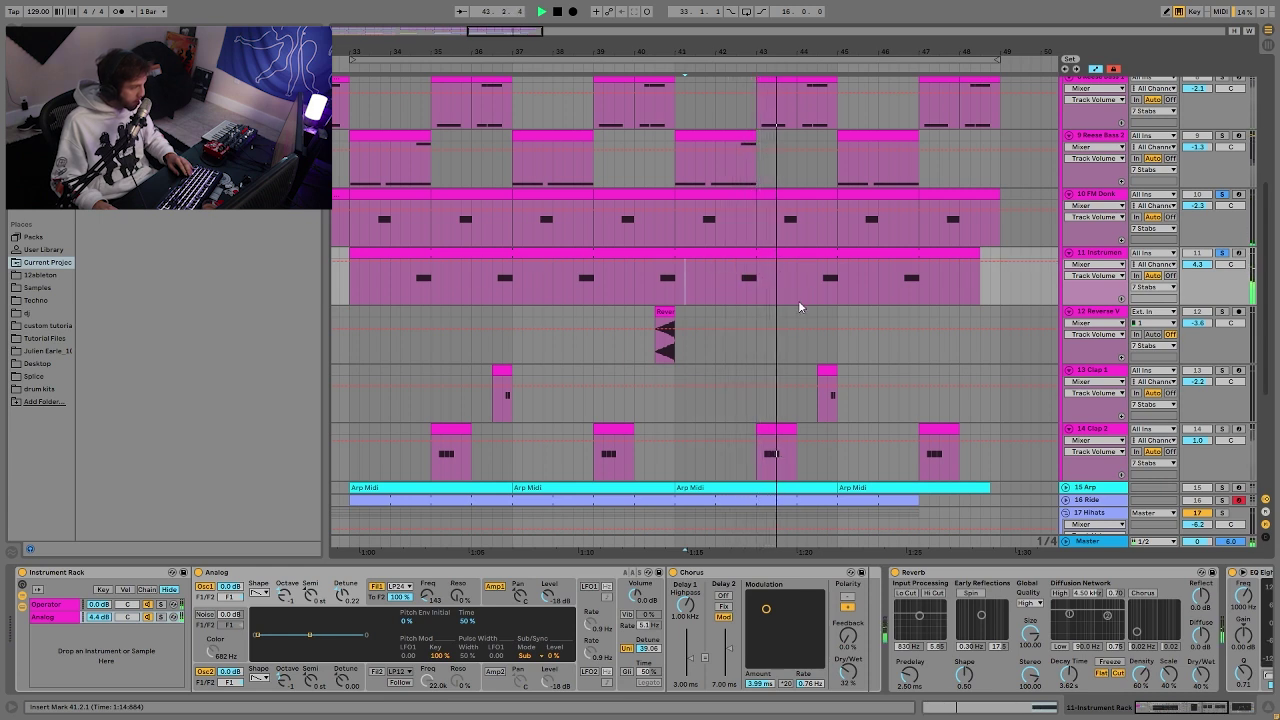
key("space")
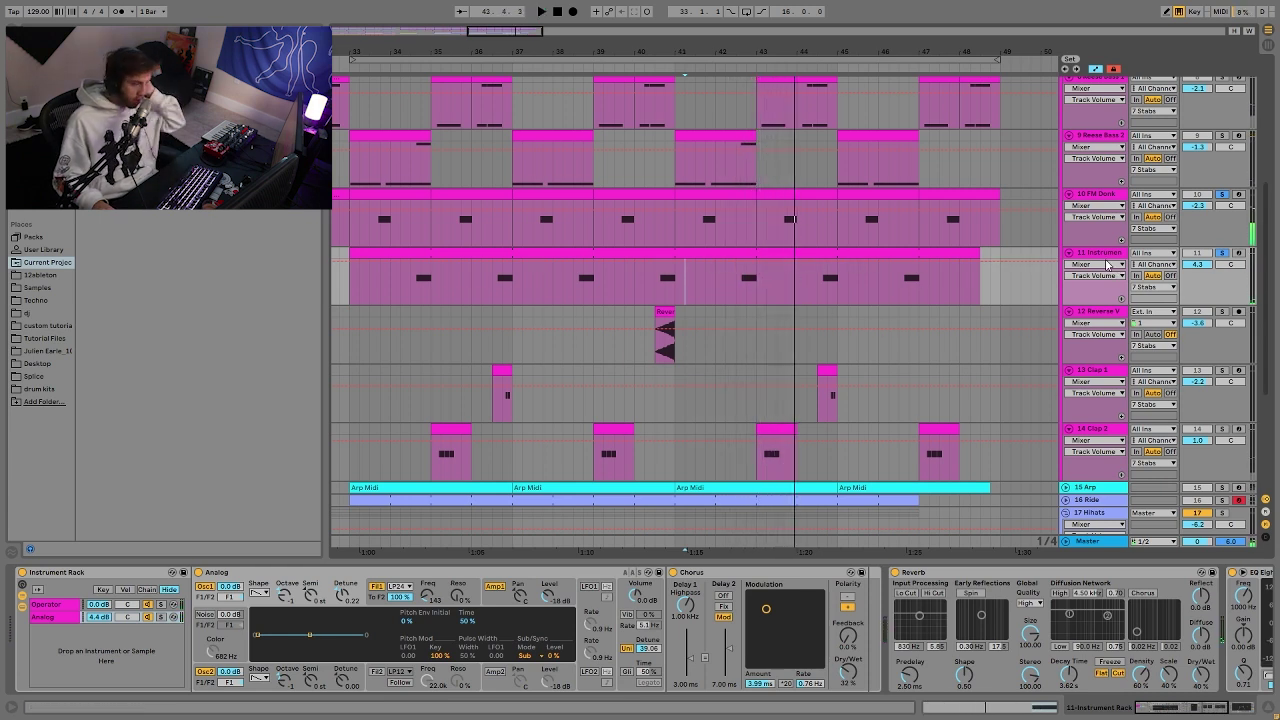
left_click(1102, 195)
left_click(1108, 254)
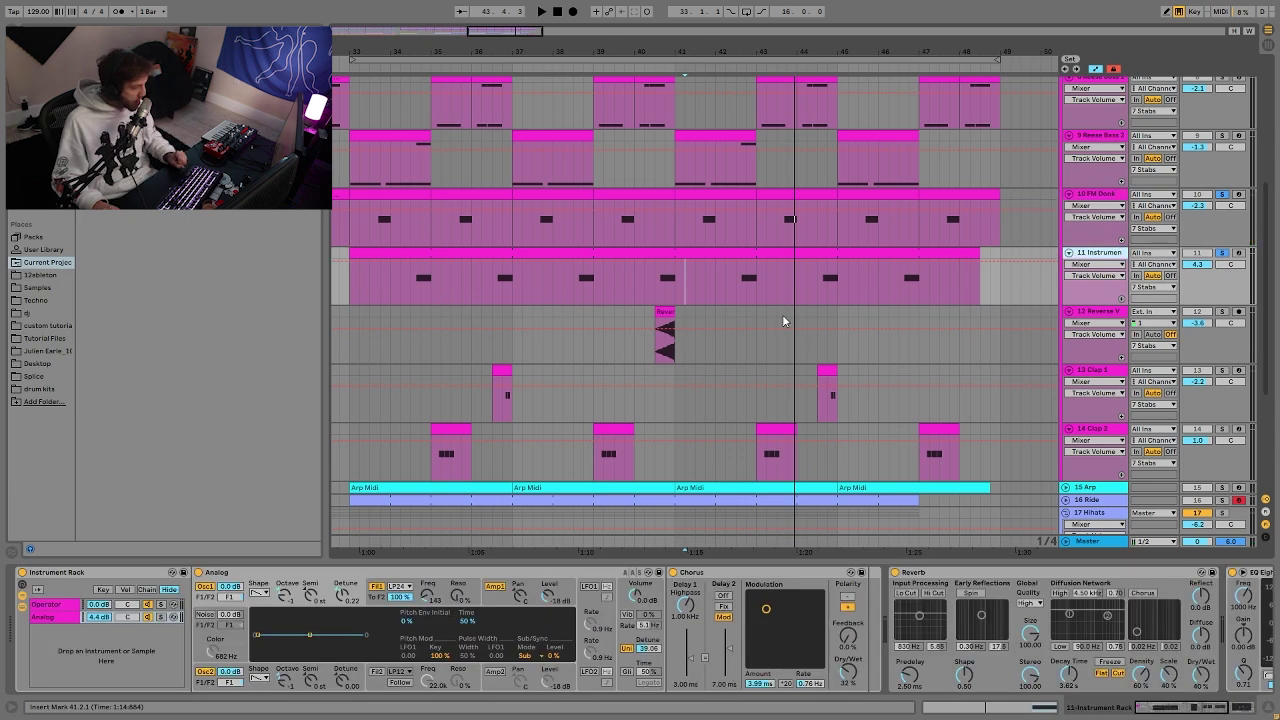
Solo the Reese Bass 1 and Reese Bass 2 tracks and play them from 46.3.1.
scroll(994, 252, "up", 3)
scroll(996, 251, "up", 2)
left_click(1222, 263)
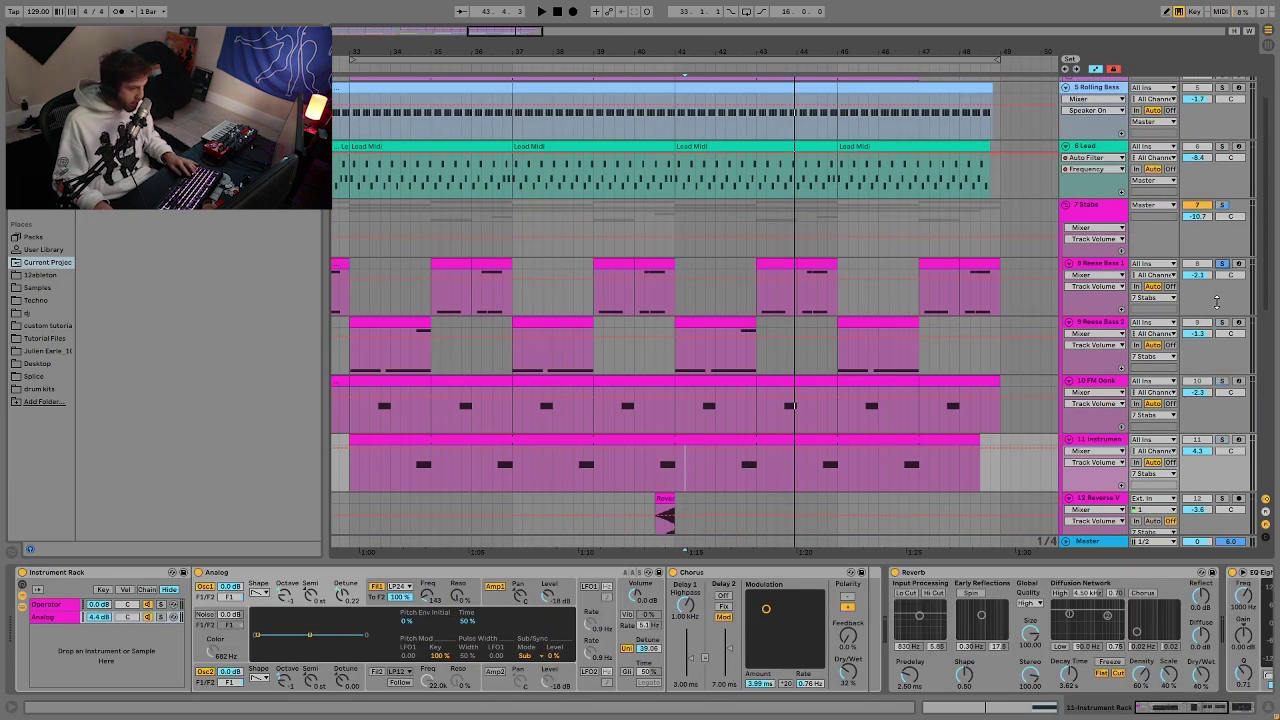
left_click(1221, 323, "ctrl")
left_click(903, 352)
key("space")
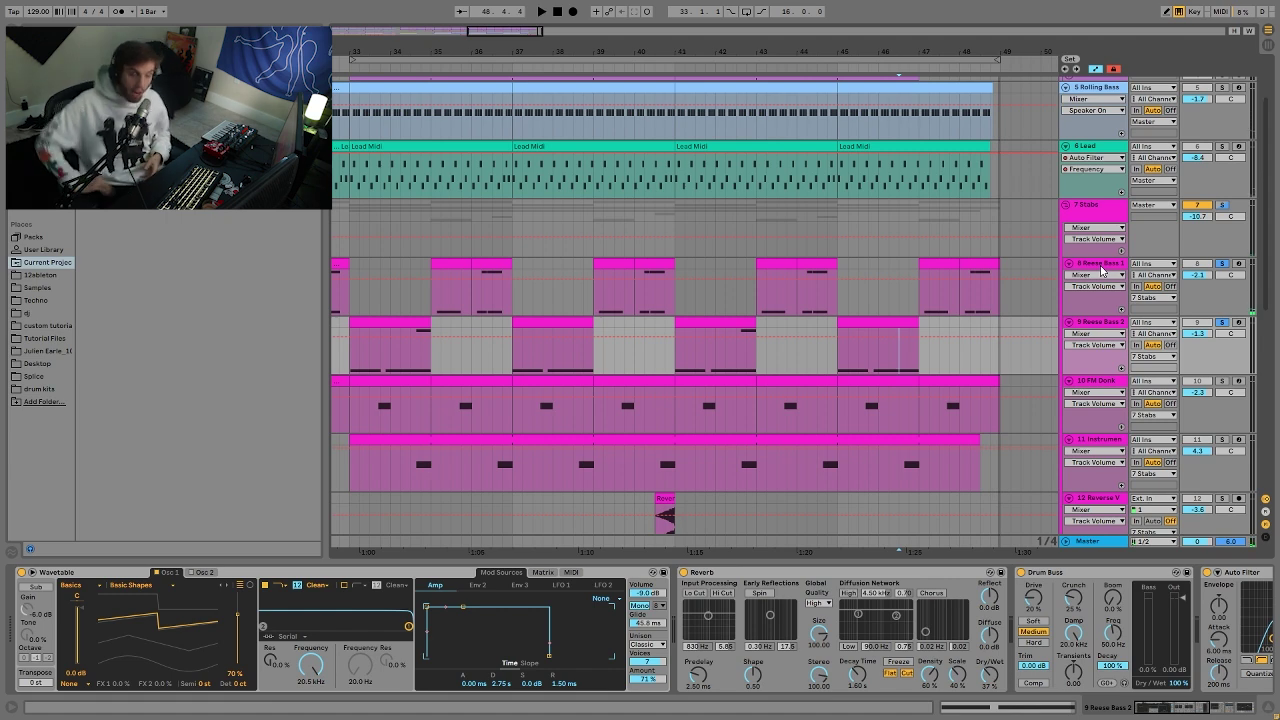
Select the Reese Bass 2 clip at 45.1.1 and examine the track's device chain from Wavetable through to EQ Eight.
scroll(1102, 270, "down", 3)
left_click(908, 295)
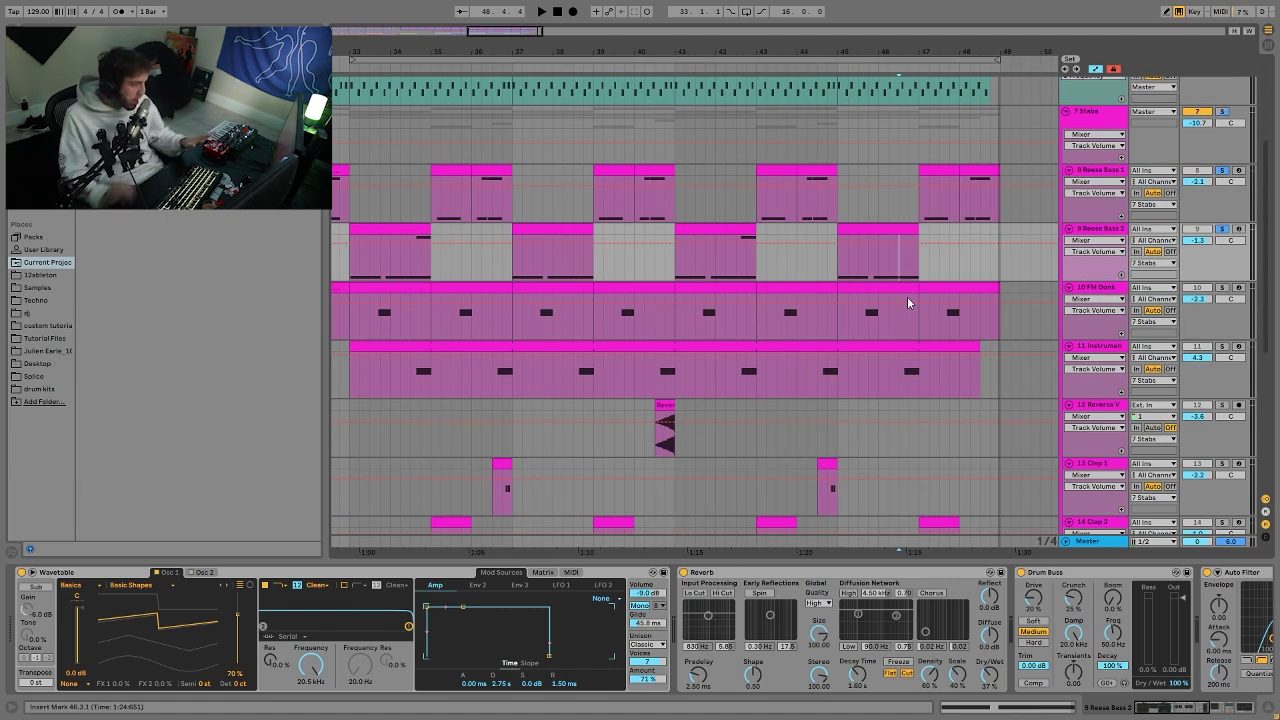
scroll(902, 253, "down", 3)
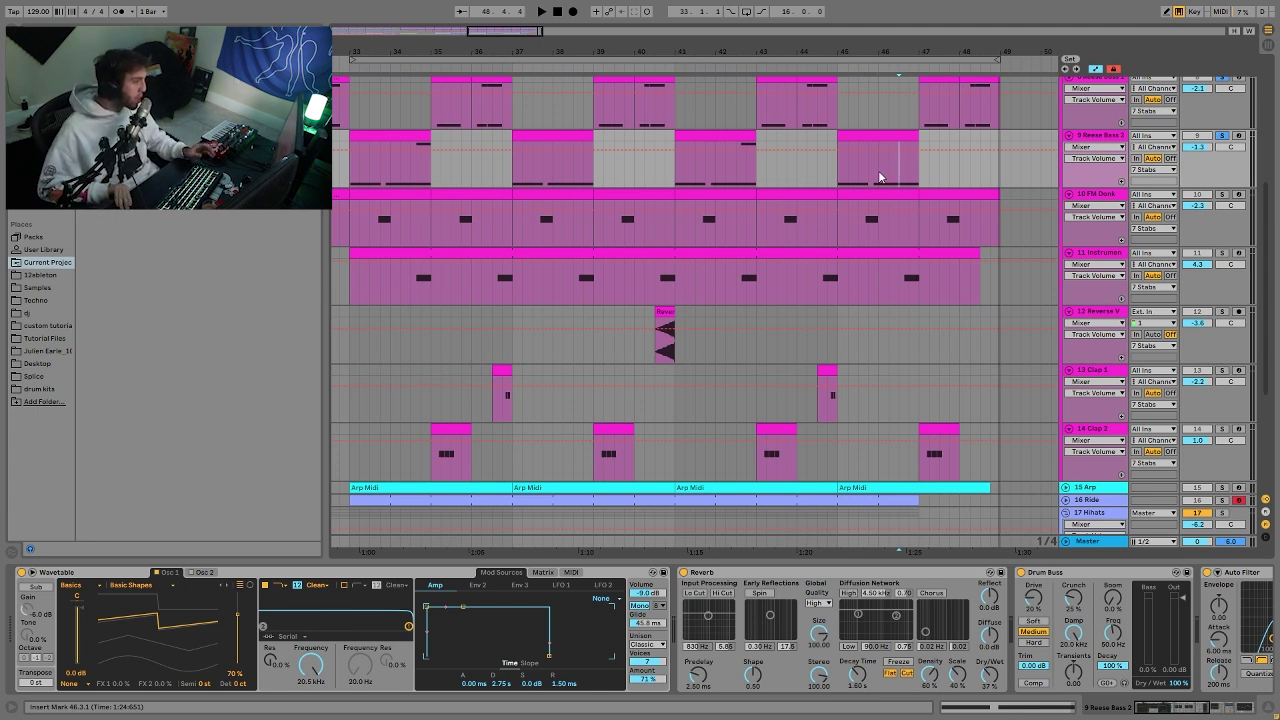
left_click(875, 137)
scroll(875, 137, "up", 6)
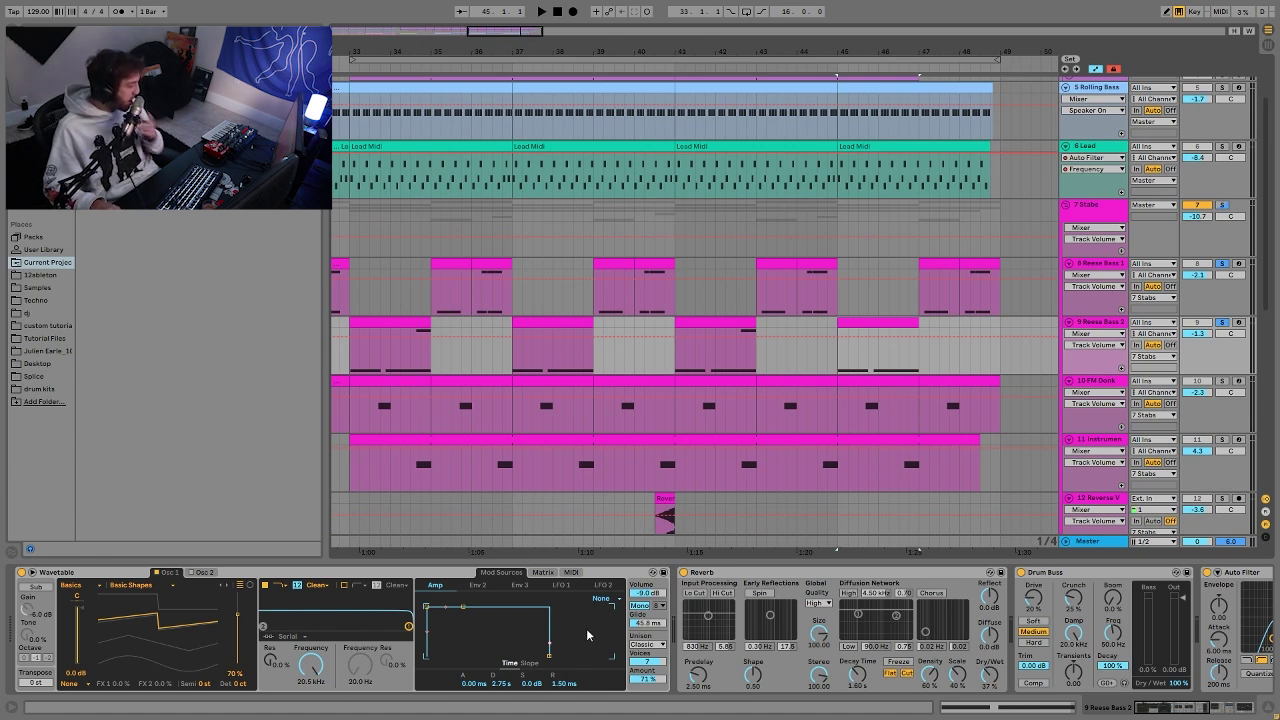
scroll(573, 627, "right", 10)
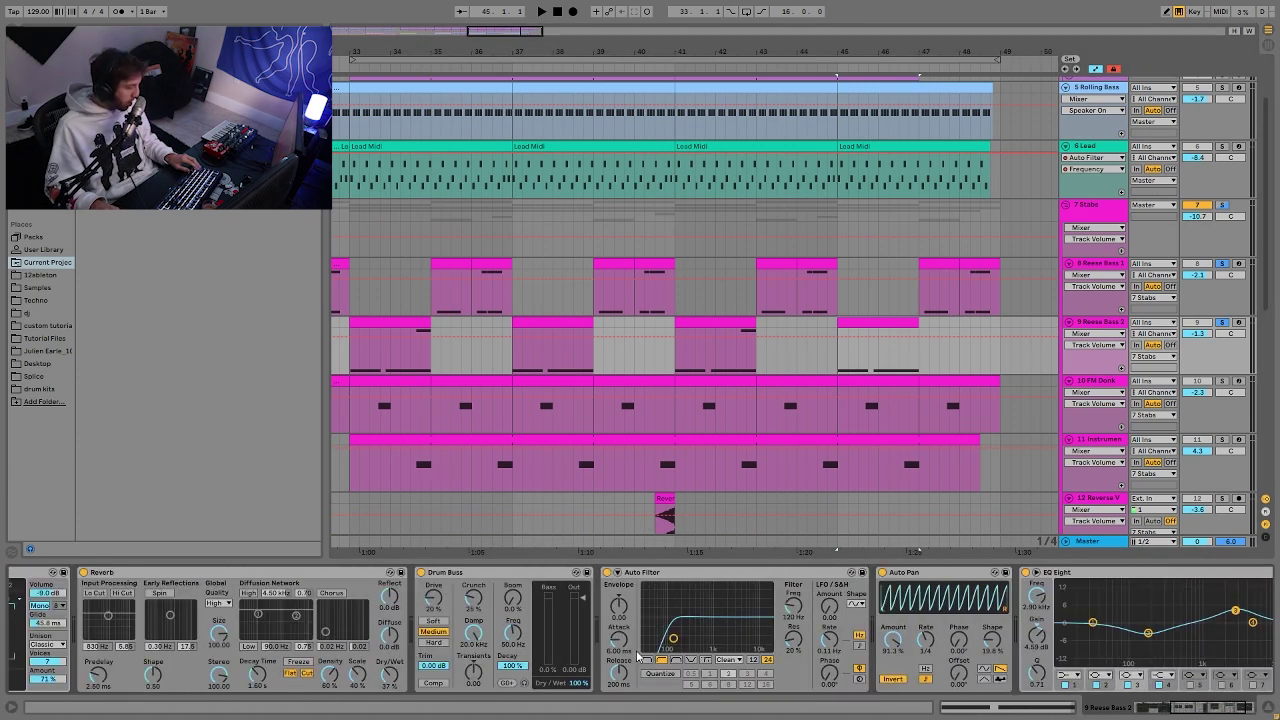
scroll(637, 655, "right", 1)
scroll(585, 598, "right", 2)
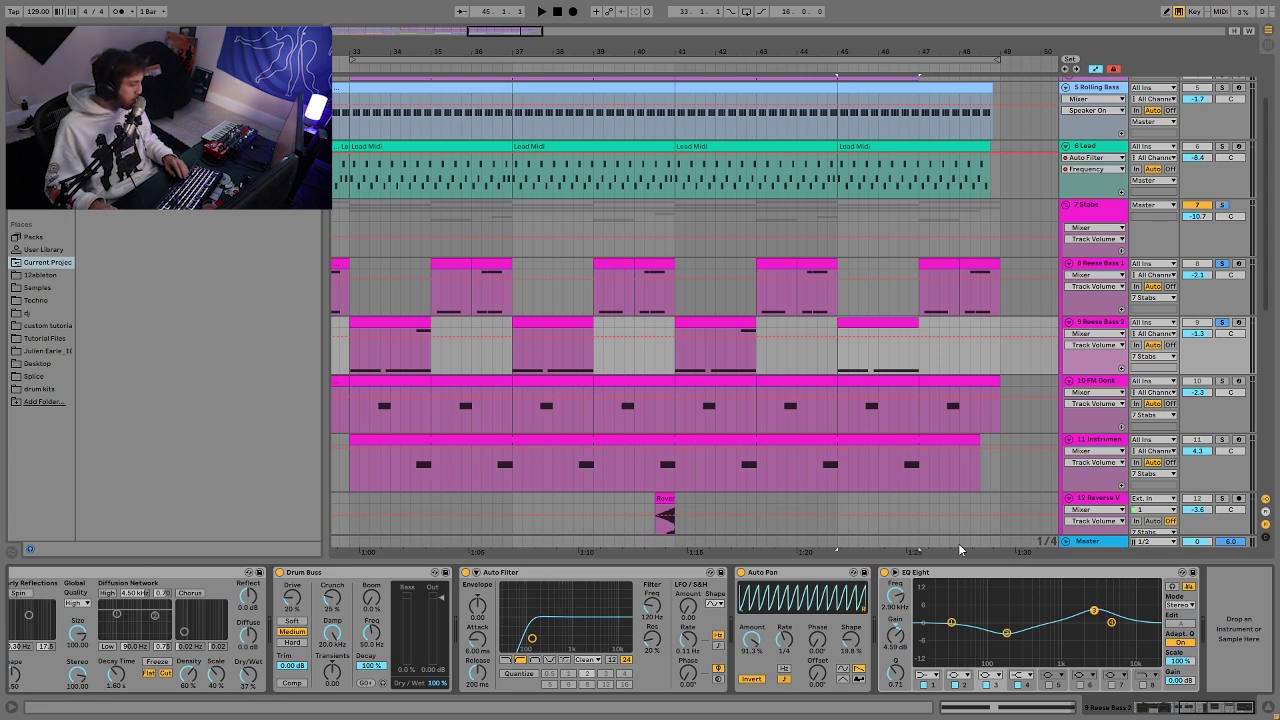
Play the Reese Bass 1 clip at 47.1.1, and examine Wavetable's second oscillator and the effects that follow it.
left_click(951, 261)
key("space")
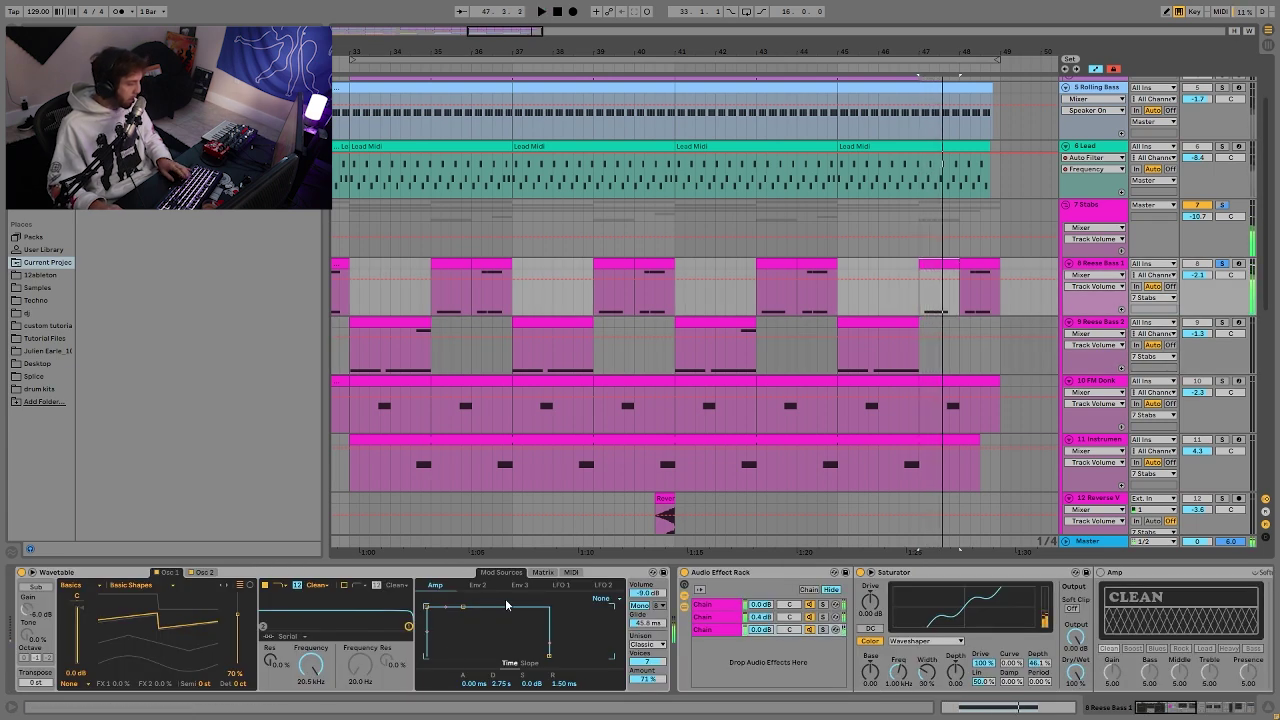
left_click(199, 573)
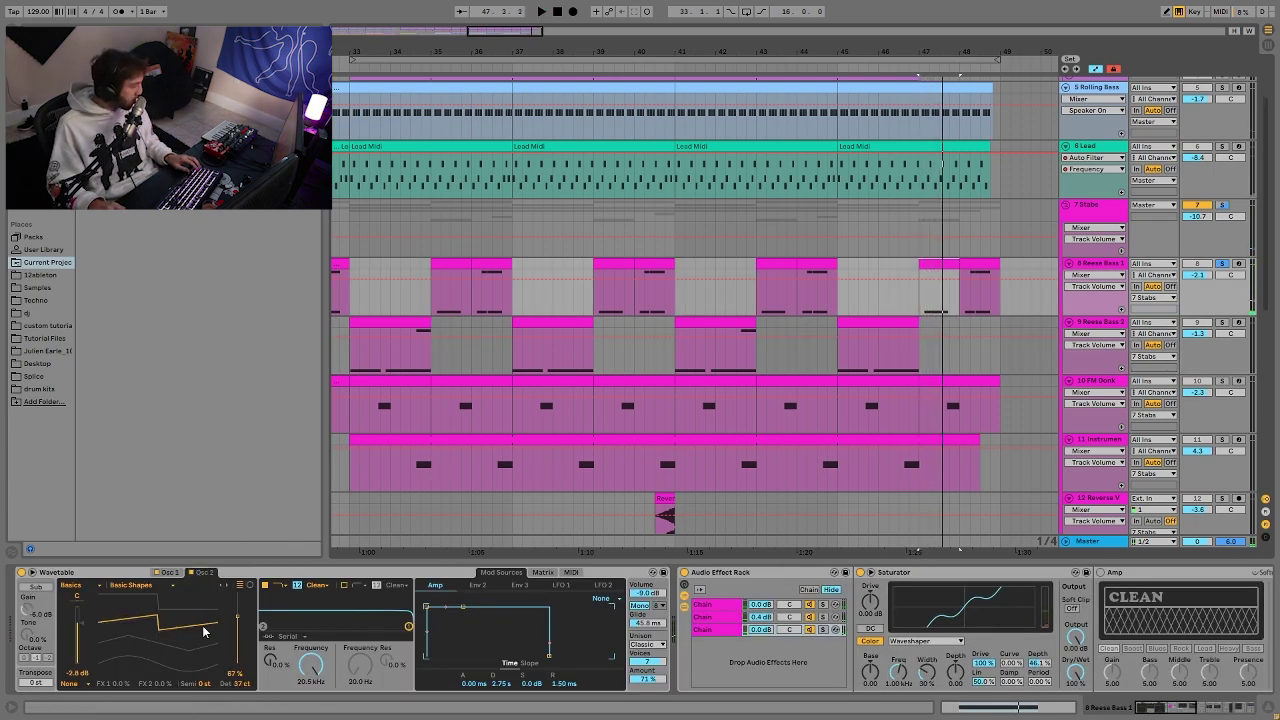
scroll(305, 627, "right", 10)
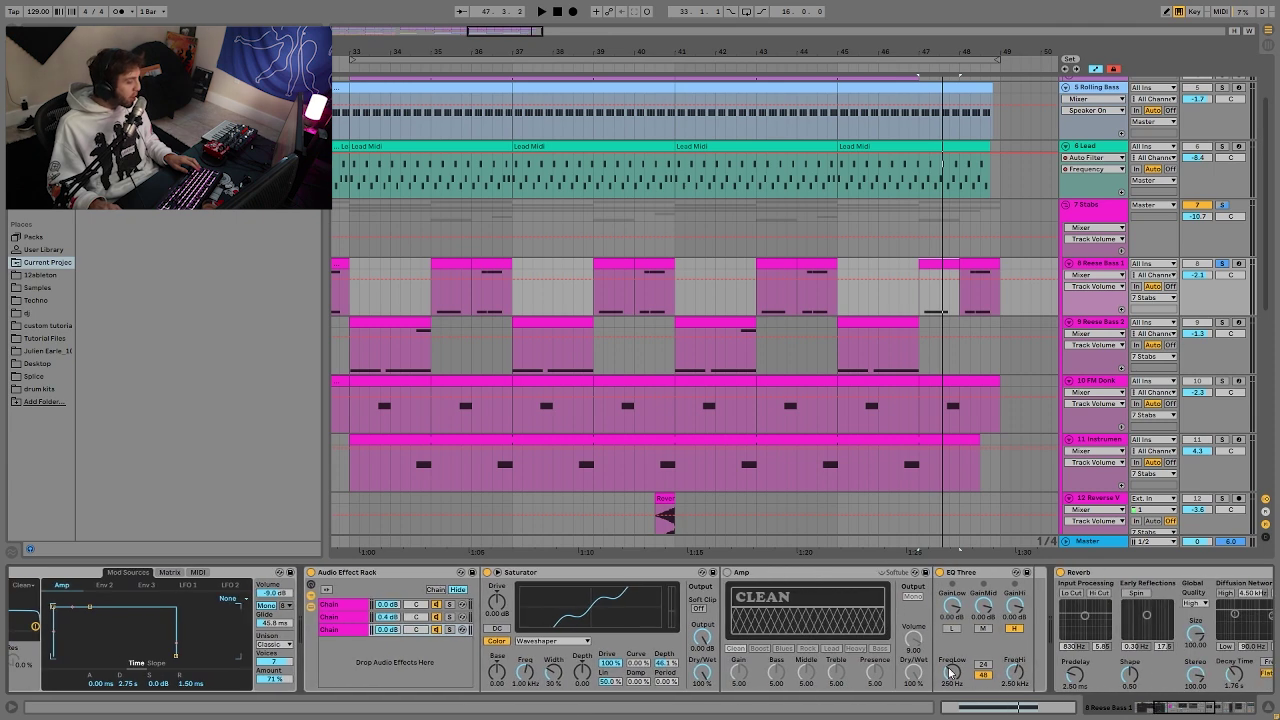
Audition the three chains of Reese Bass 1's Audio Effect Rack by soloing each in turn, and end with no chain soloed.
mouse_move(1210, 713)
left_mouse_down()
mouse_move(1270, 711)
mouse_move(1193, 706)
left_mouse_up()
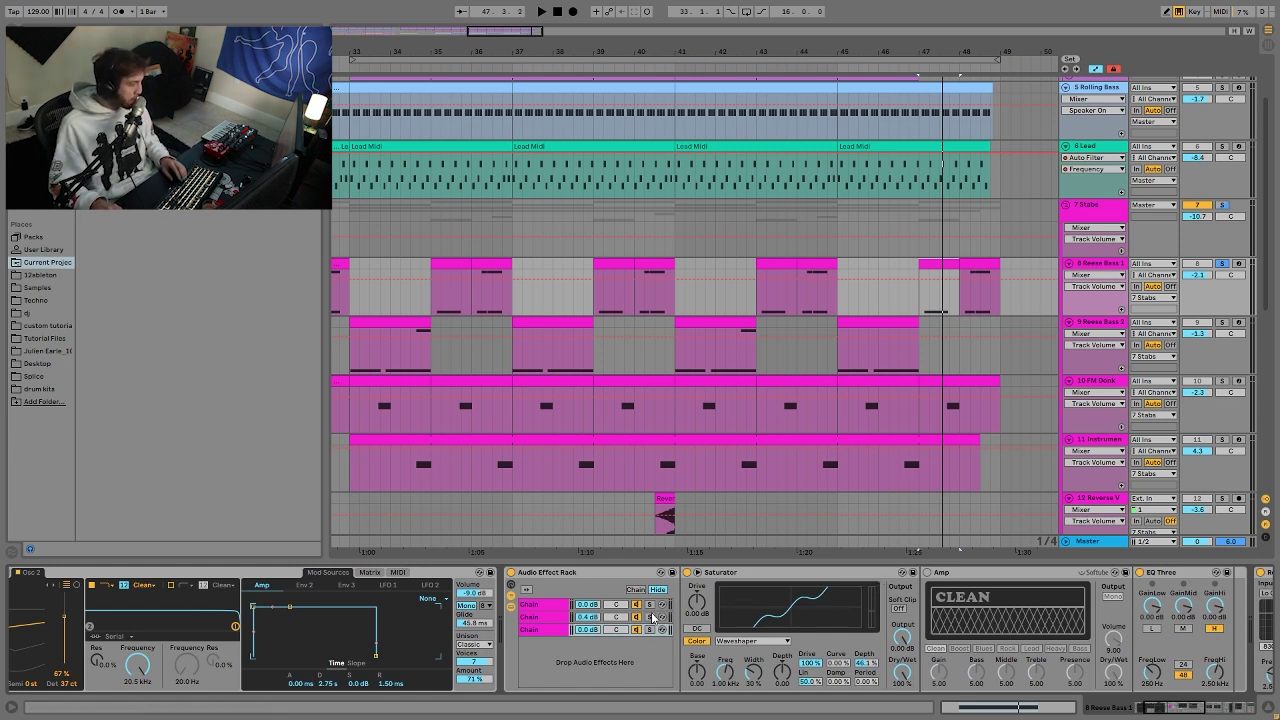
left_click(650, 606)
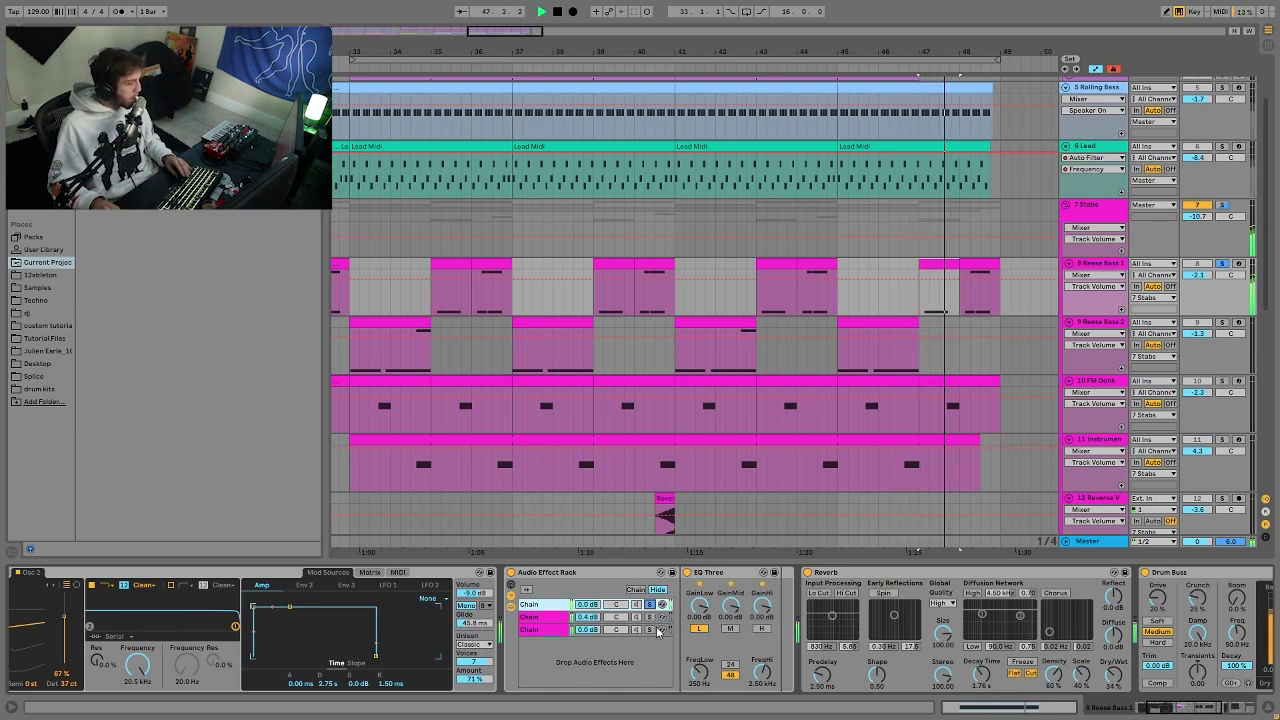
left_click(650, 617)
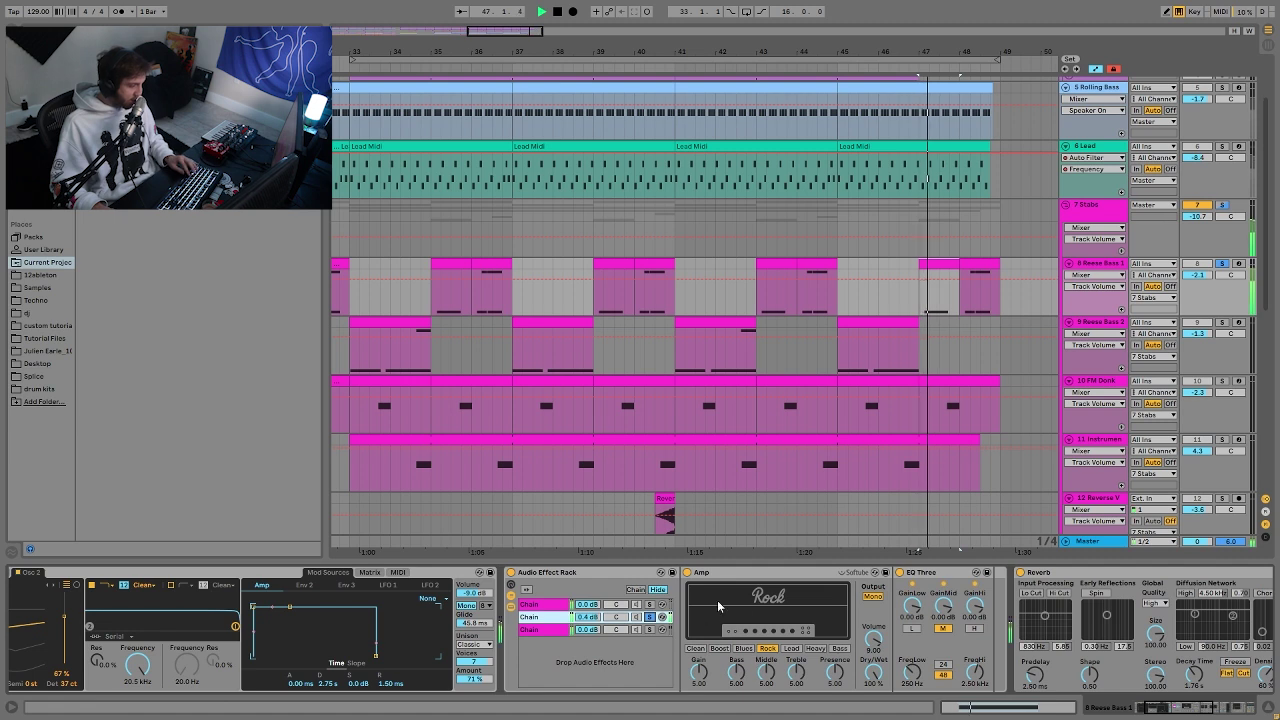
left_click(651, 631)
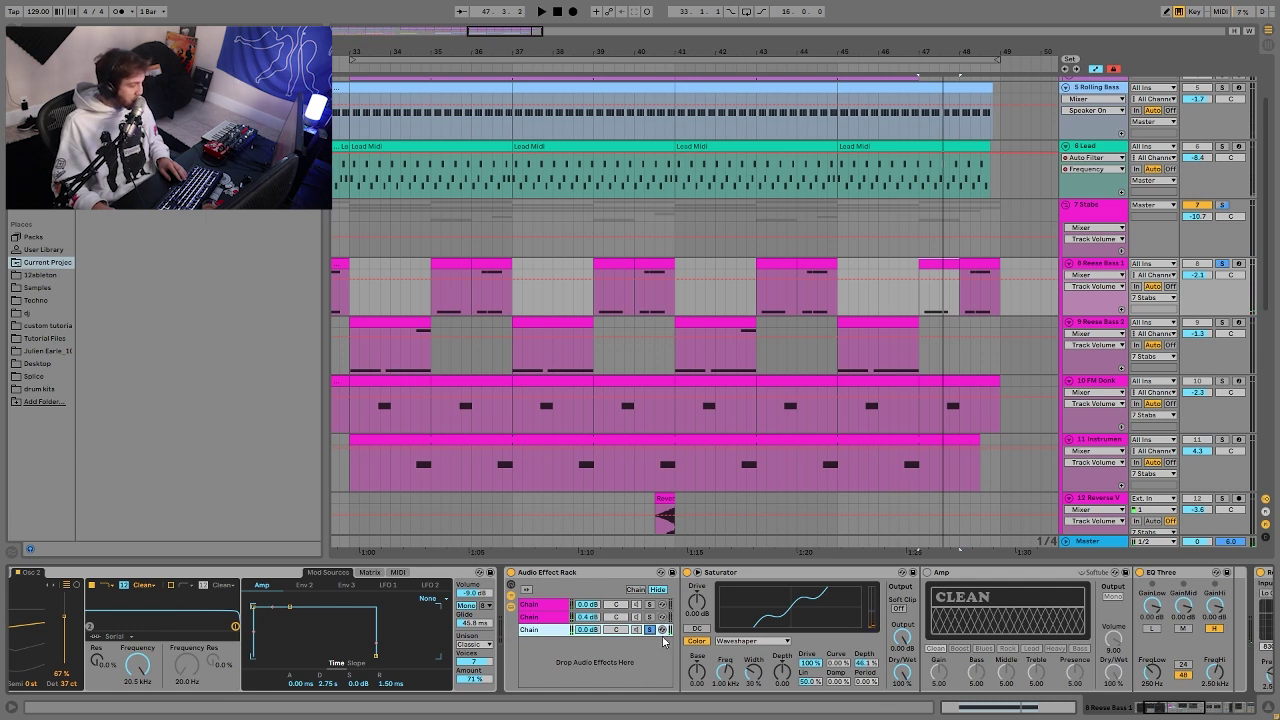
left_click(650, 630)
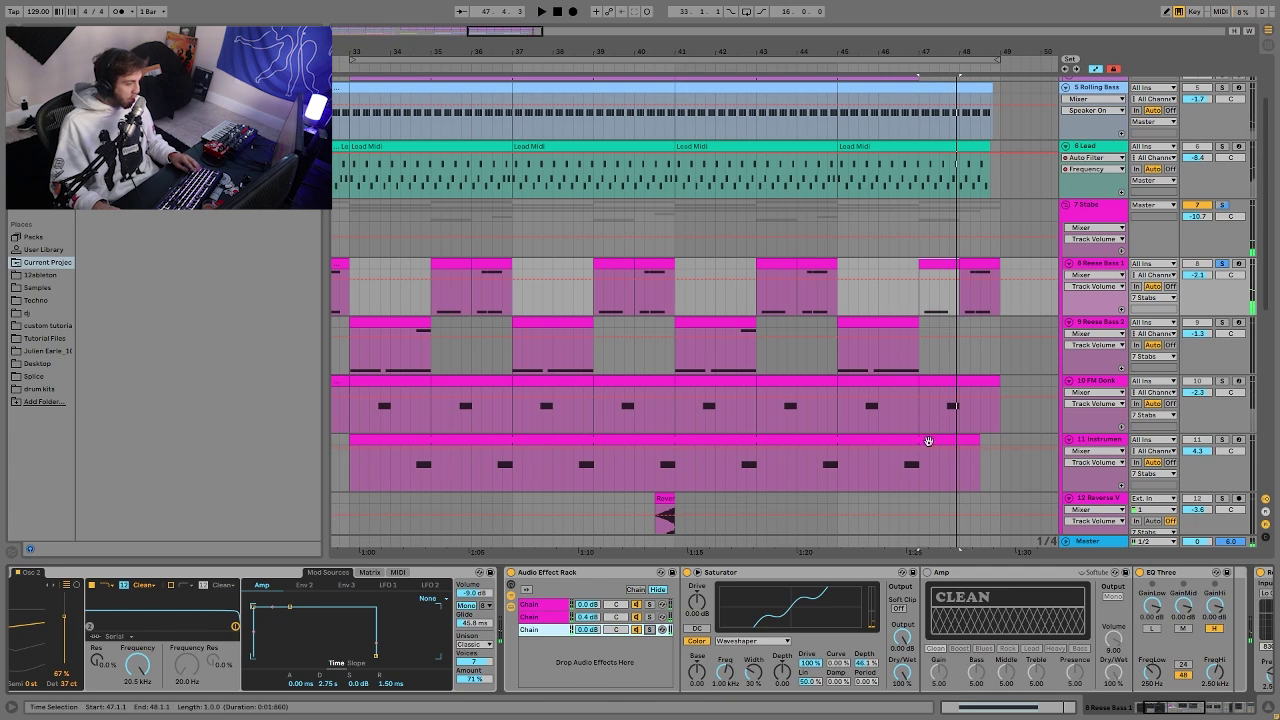
Solo the 10 FM Donk and 11 Instrument tracks and play them from 45.3.1 on the FM Donk track.
scroll(971, 408, "down", 2)
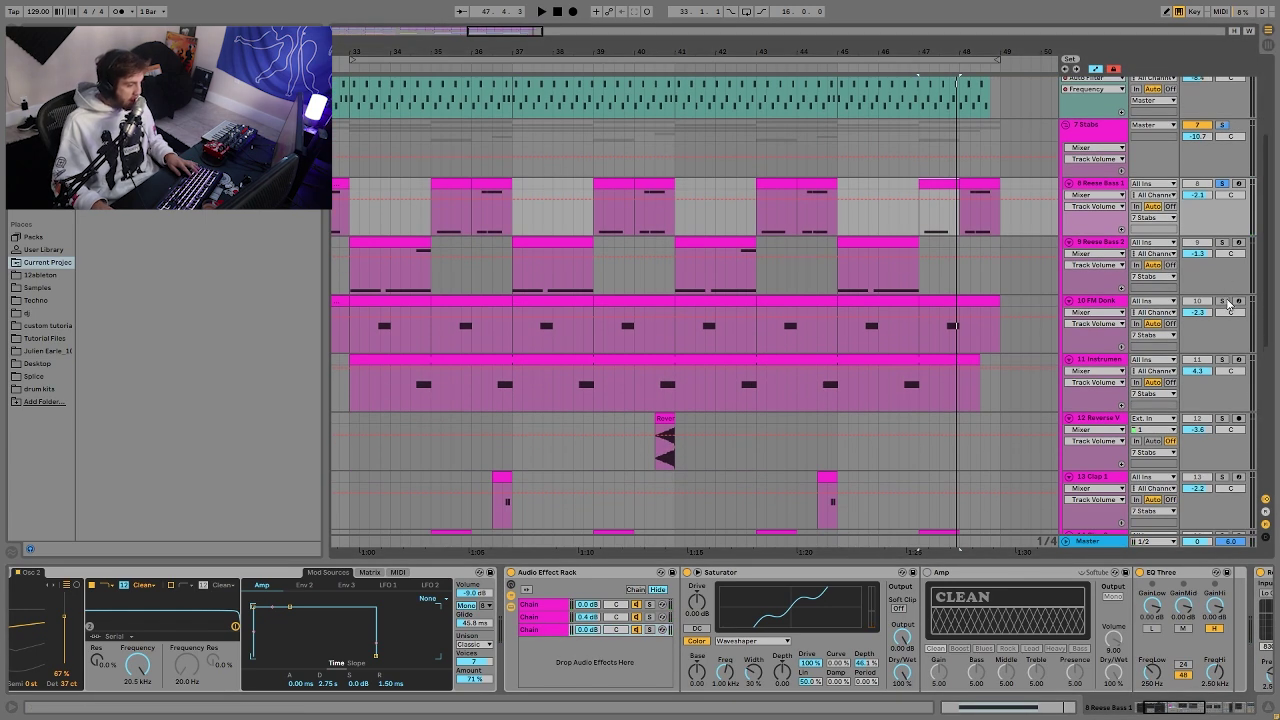
left_click(857, 331)
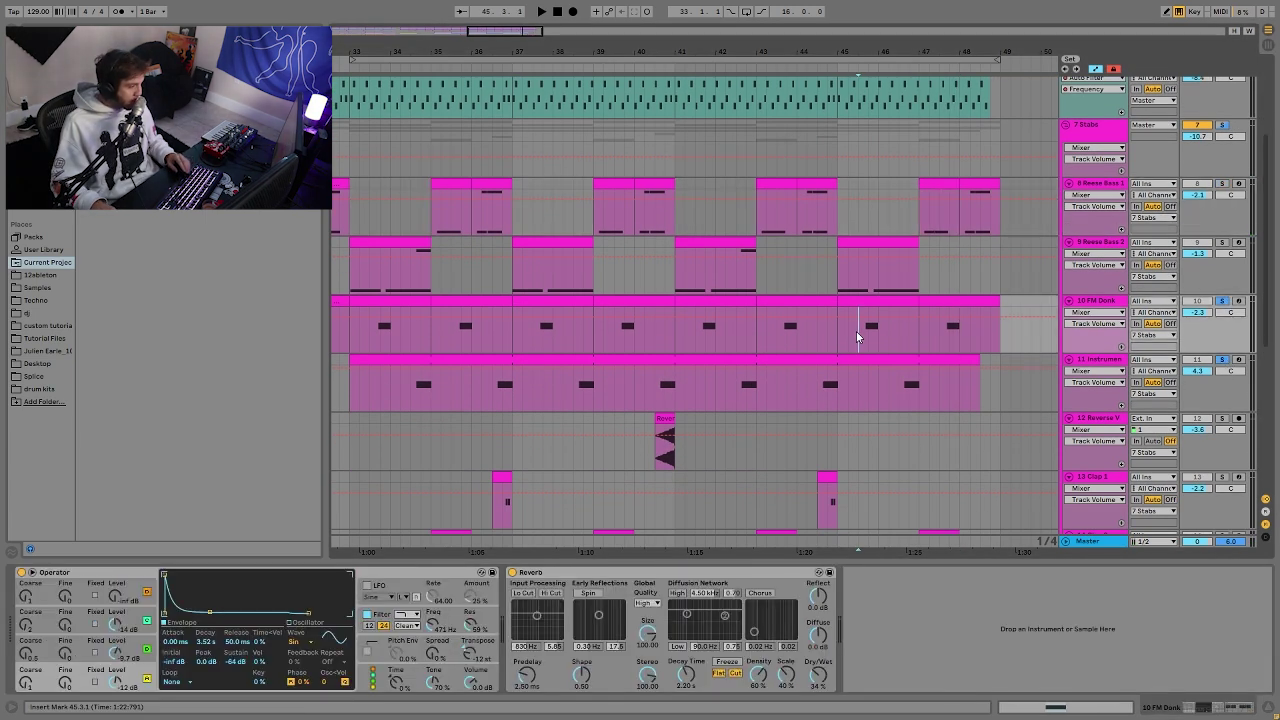
key("space")
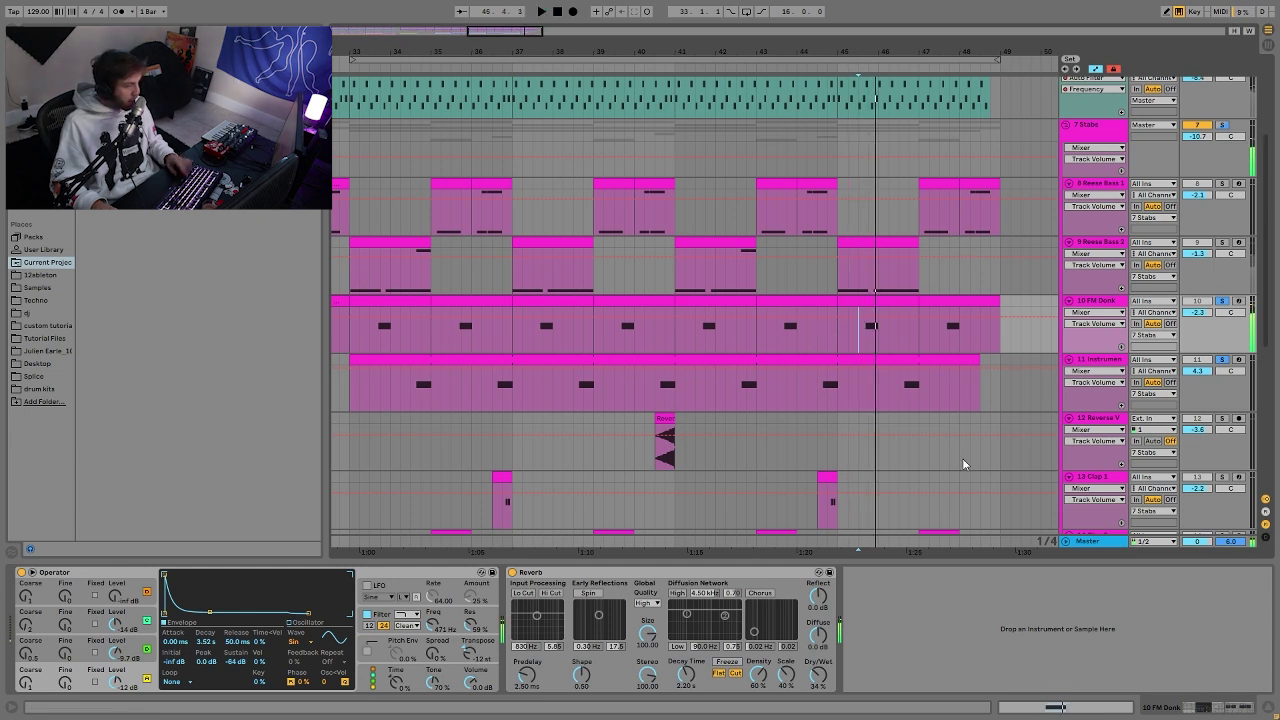
Inspect oscillator C and the filter settings of FM Donk's Operator, playing the stab with the filter off and back on.
left_click(133, 645)
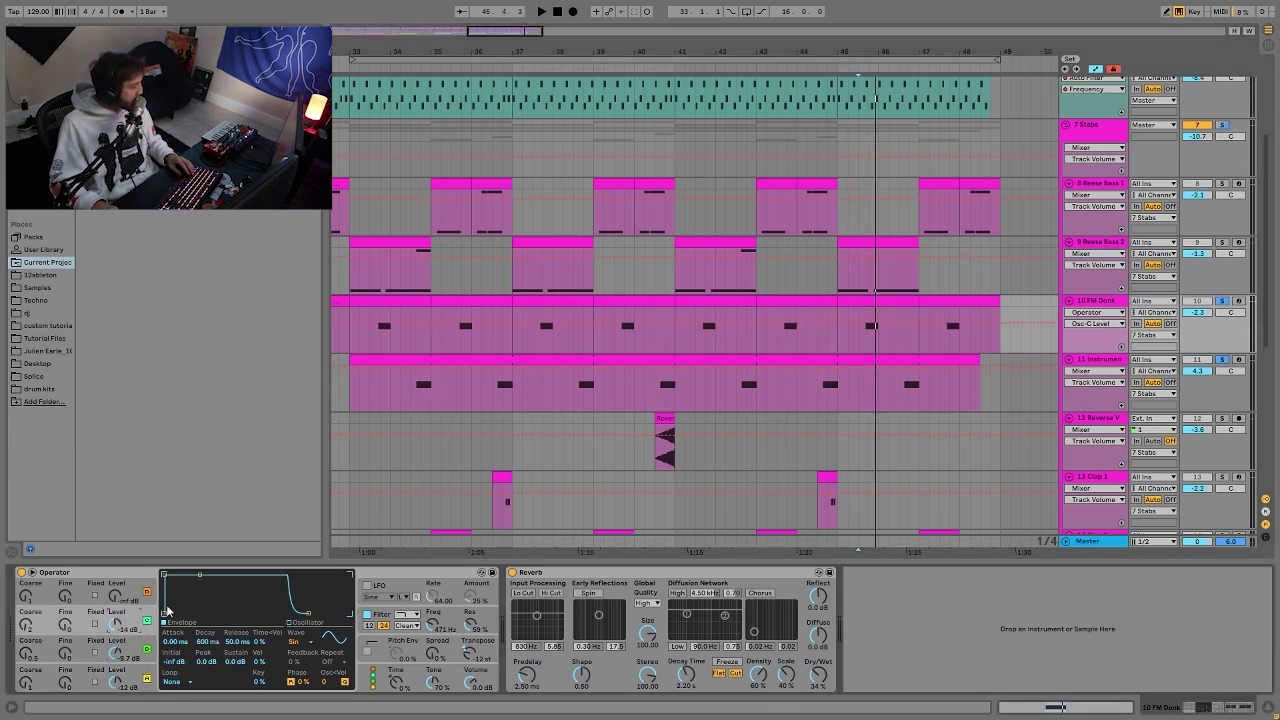
left_click(382, 620)
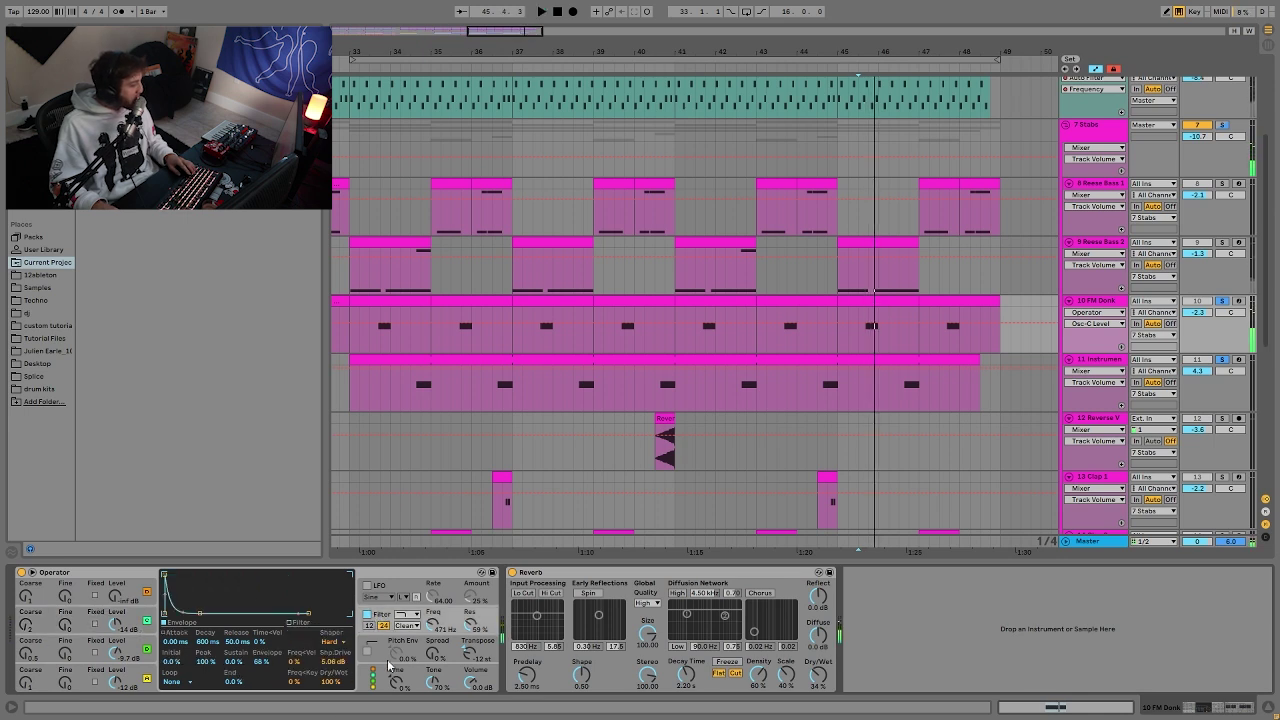
key("space")
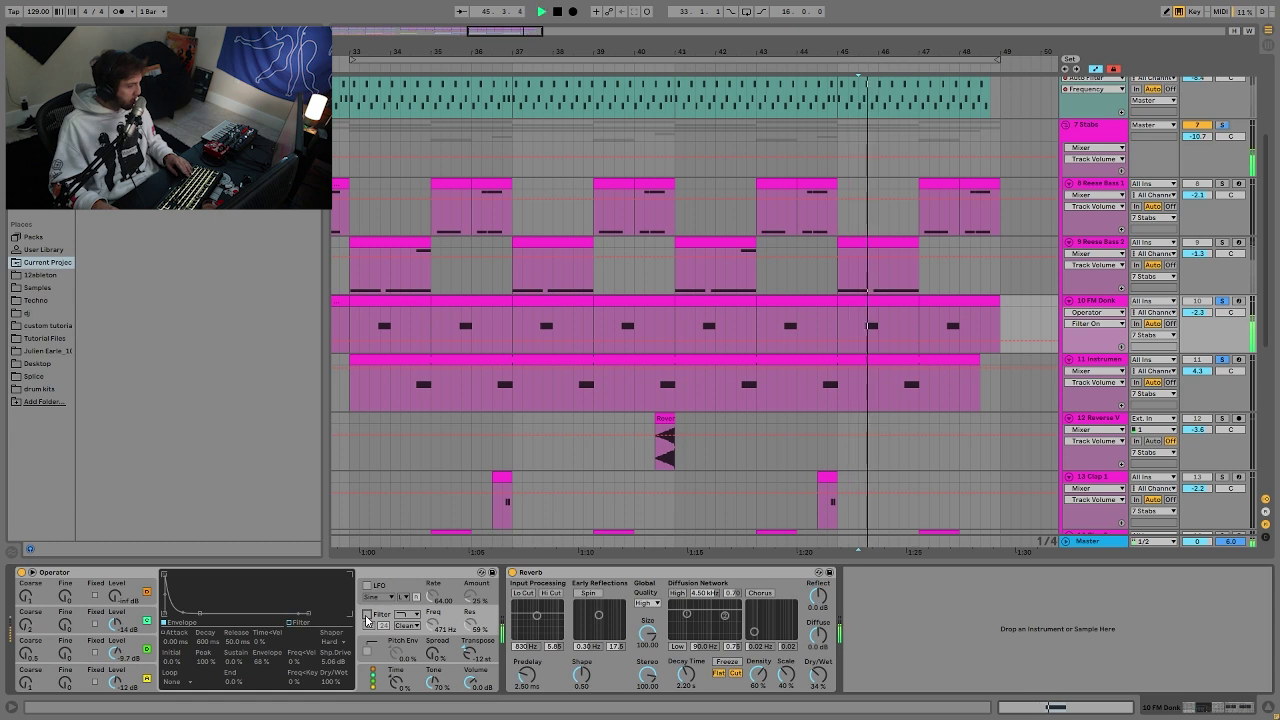
key("space")
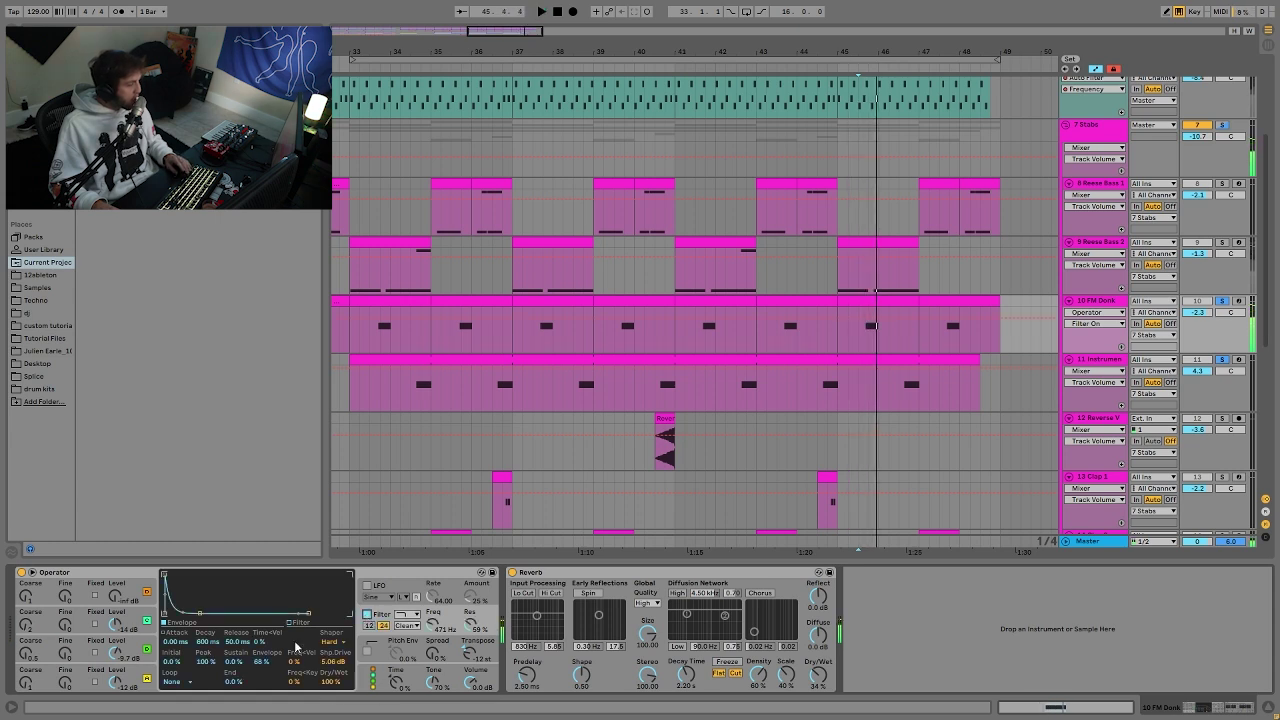
key("space")
key("space")
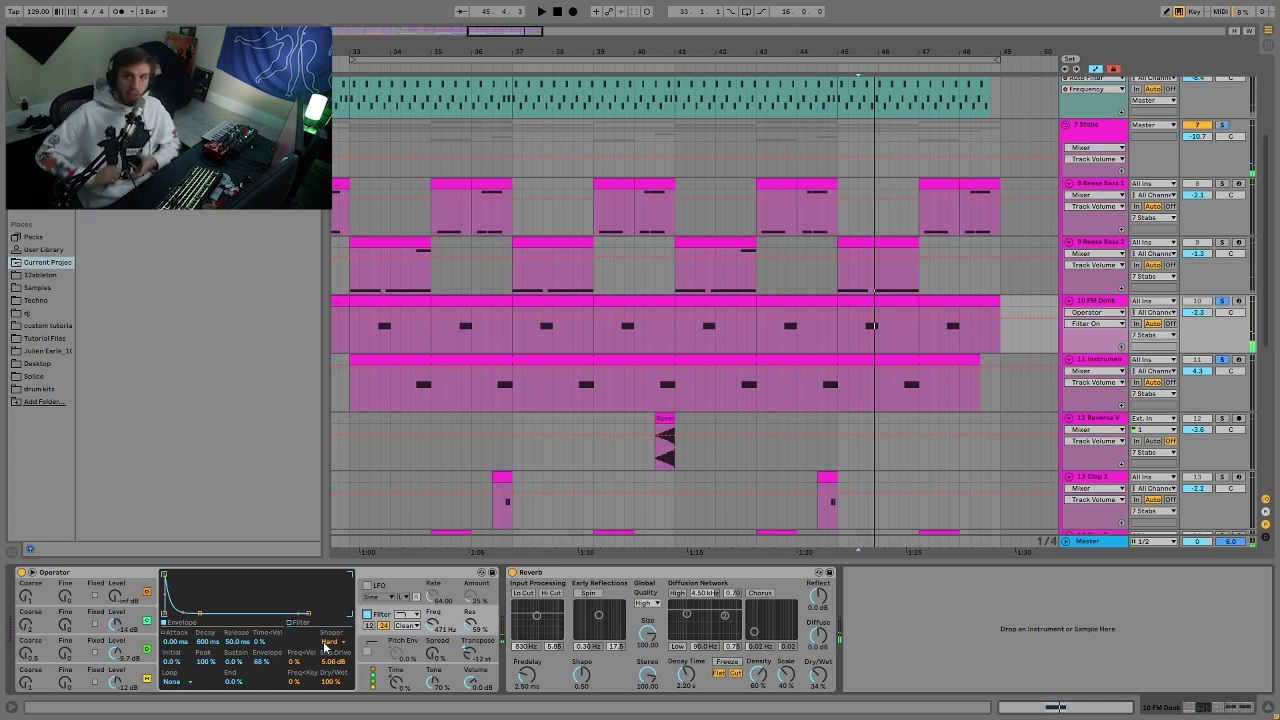
key("space")
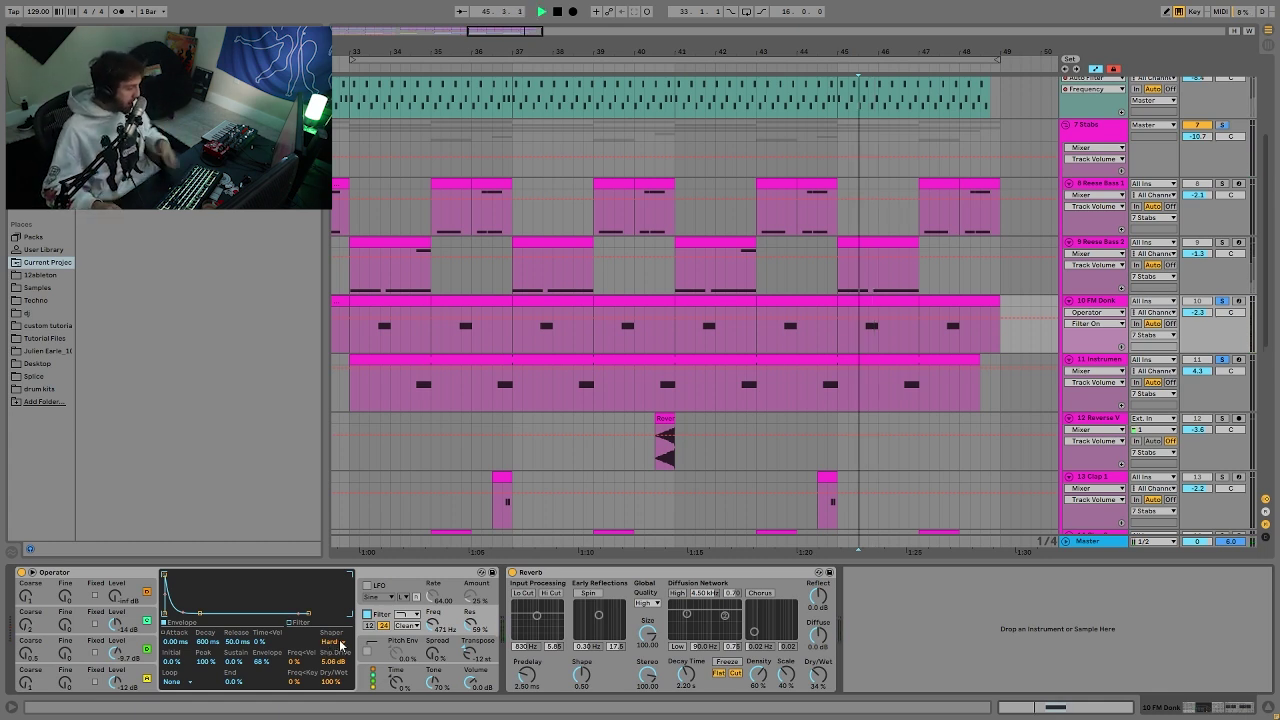
key("space")
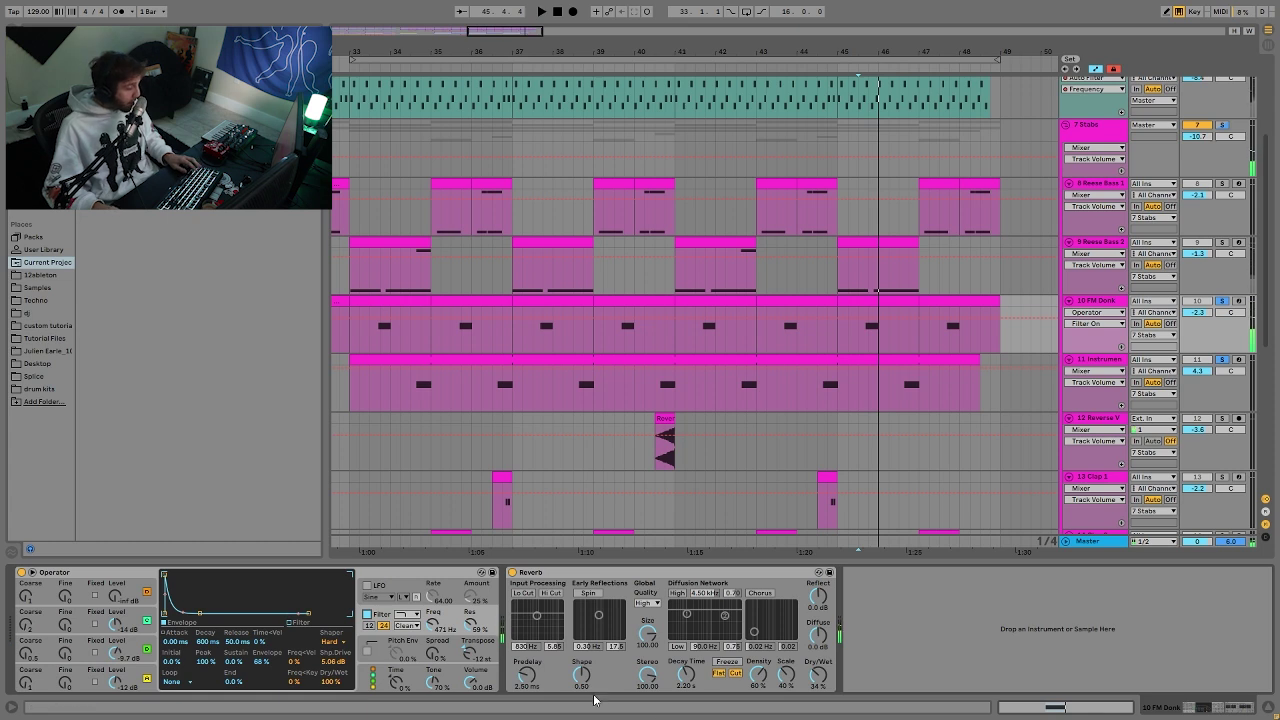
Solo only the 11 Instrument track and play it from 46.3.1.
left_click(1221, 359)
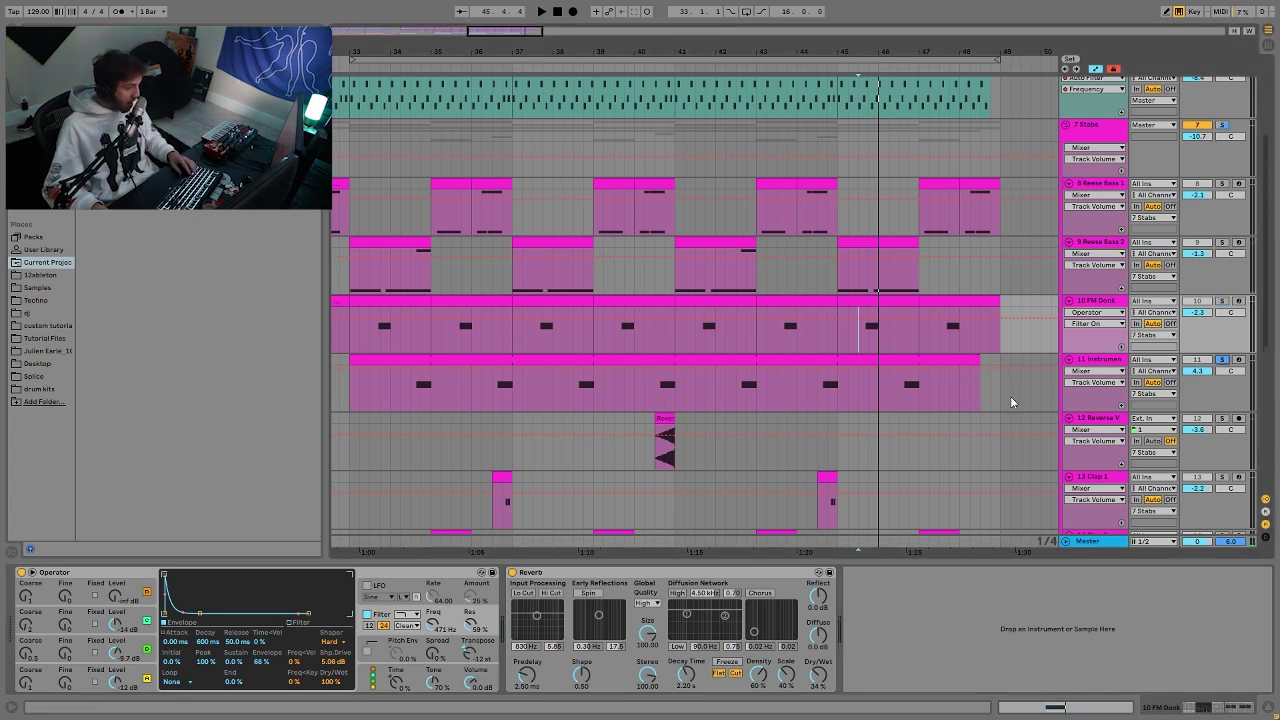
left_click(894, 400)
key("space")
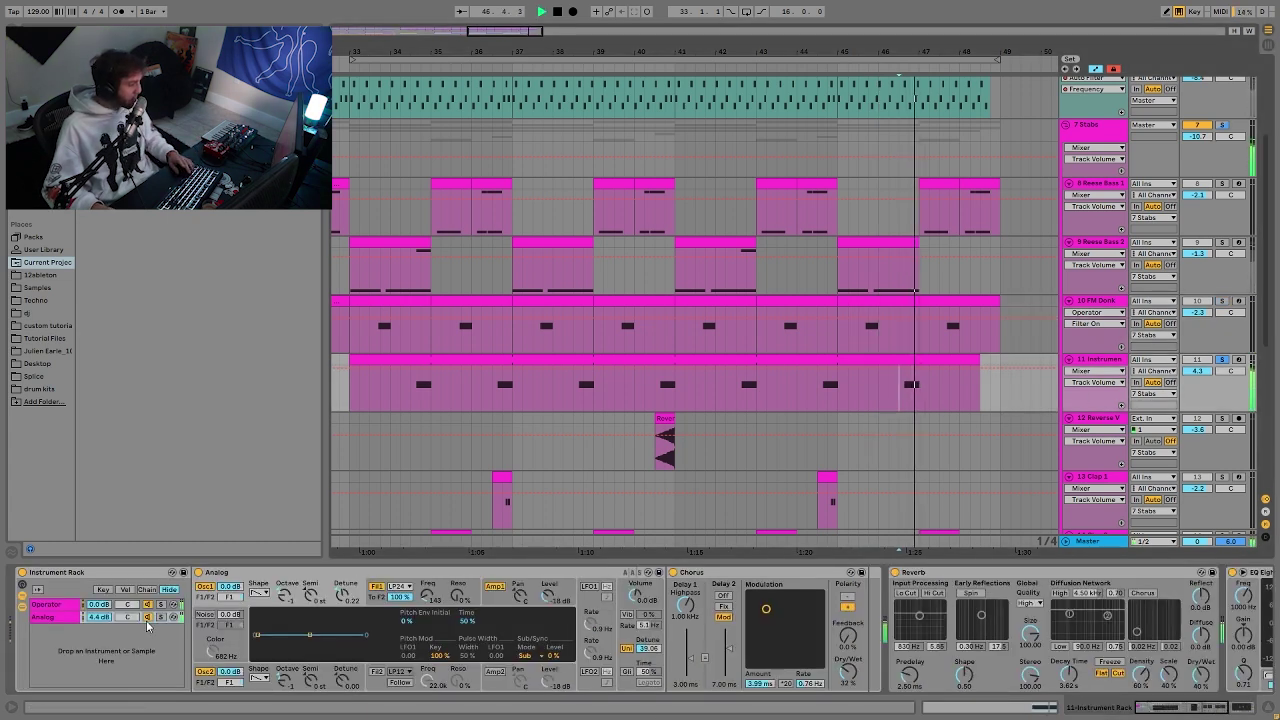
Audition the Instrument Rack's Operator chain and Analog chain separately, and play both chains together with neither soloed.
left_click(158, 606)
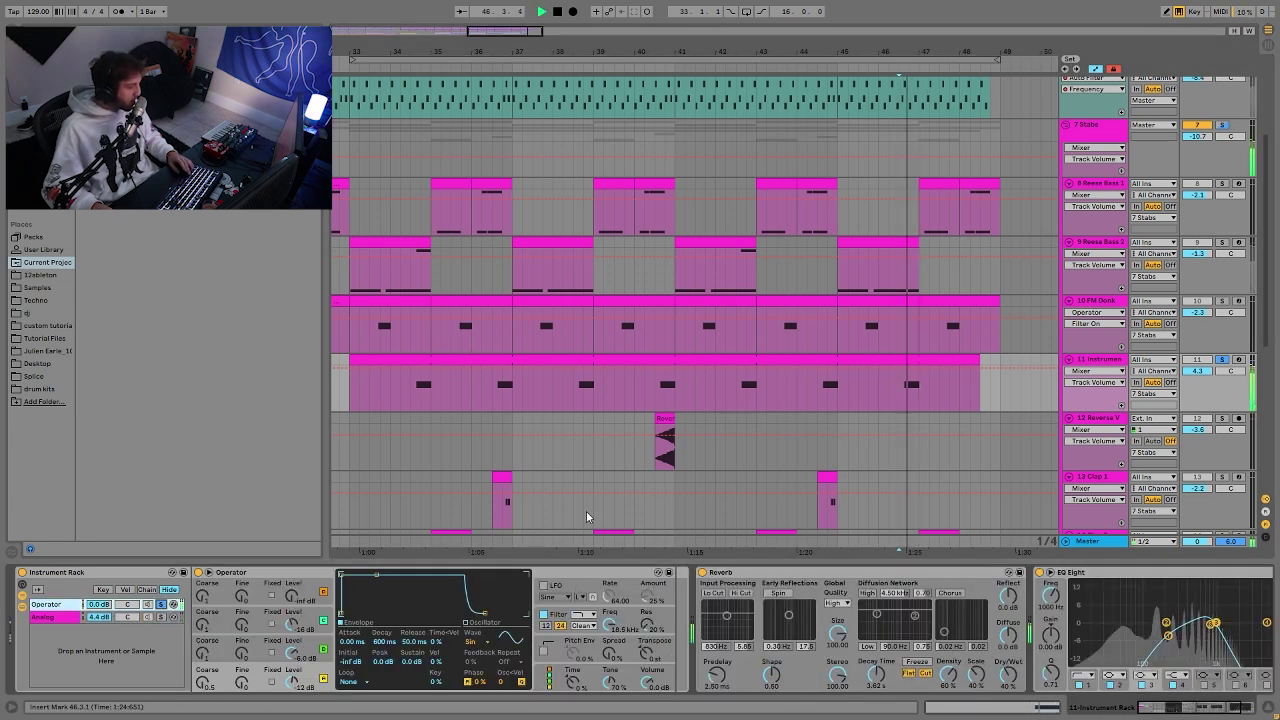
left_click(160, 617)
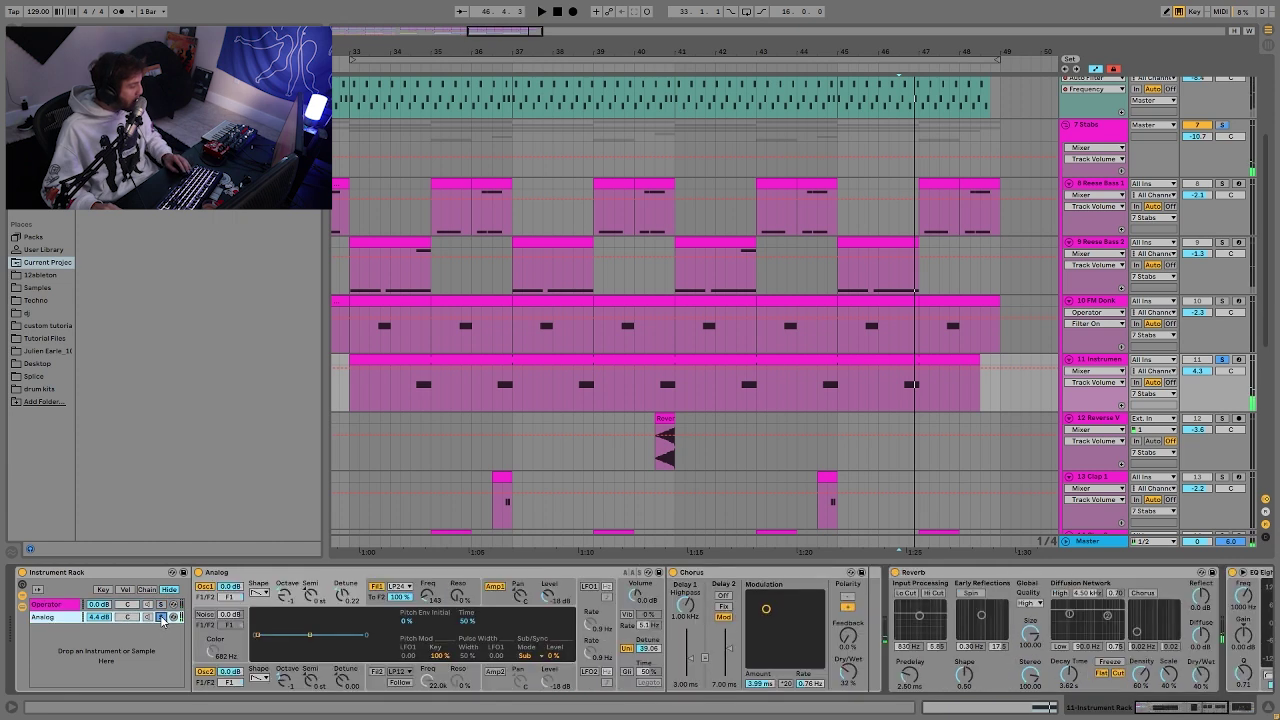
key("space")
key("space")
key("space")
key("space")
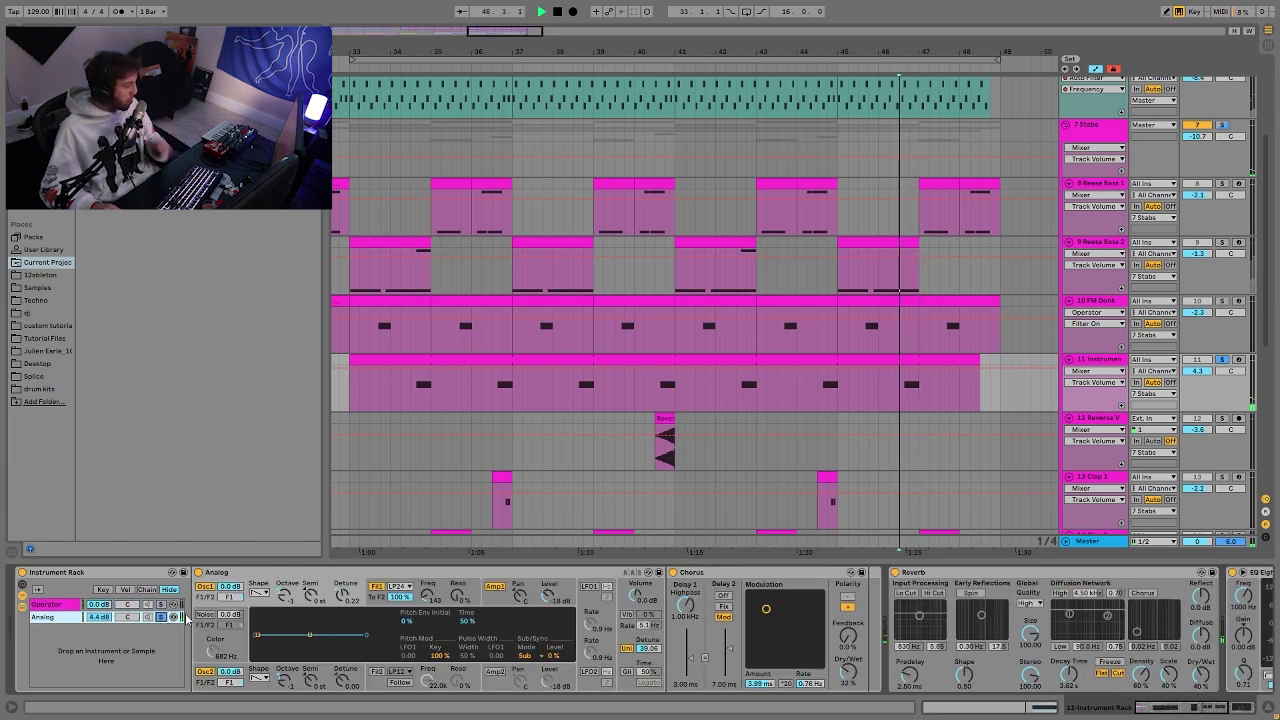
key("space")
key("space")
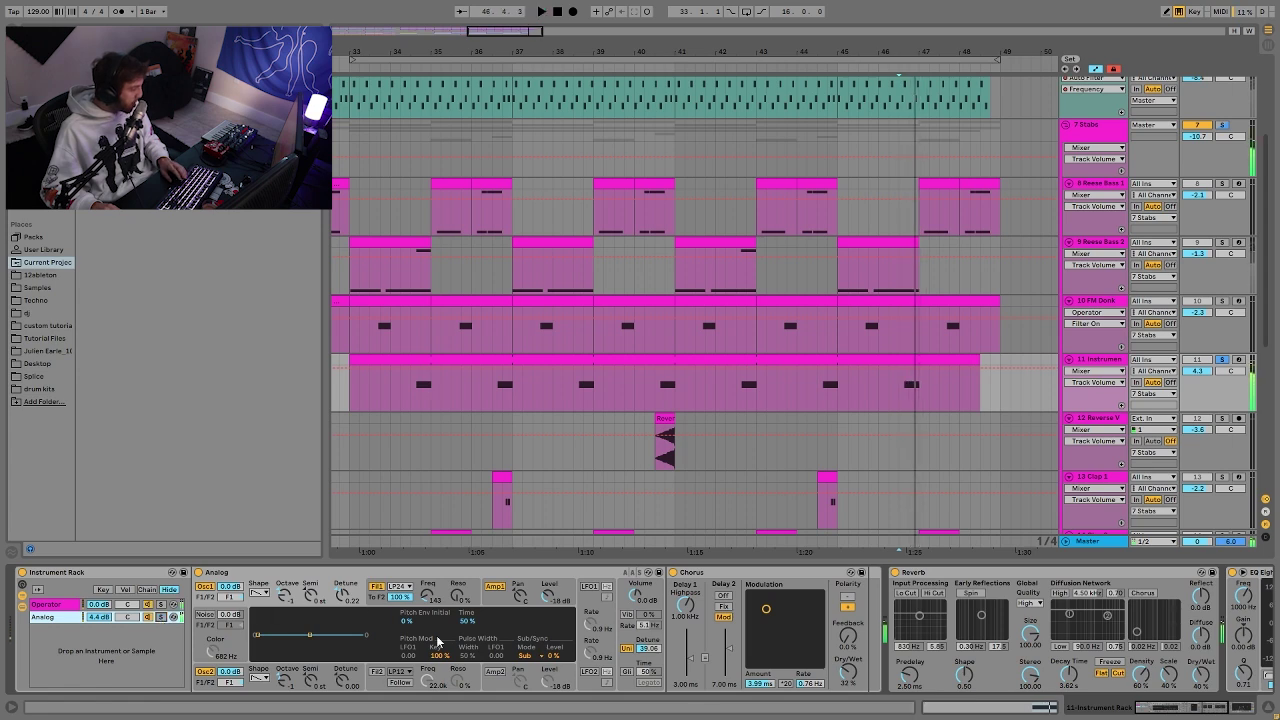
key("space")
key("space")
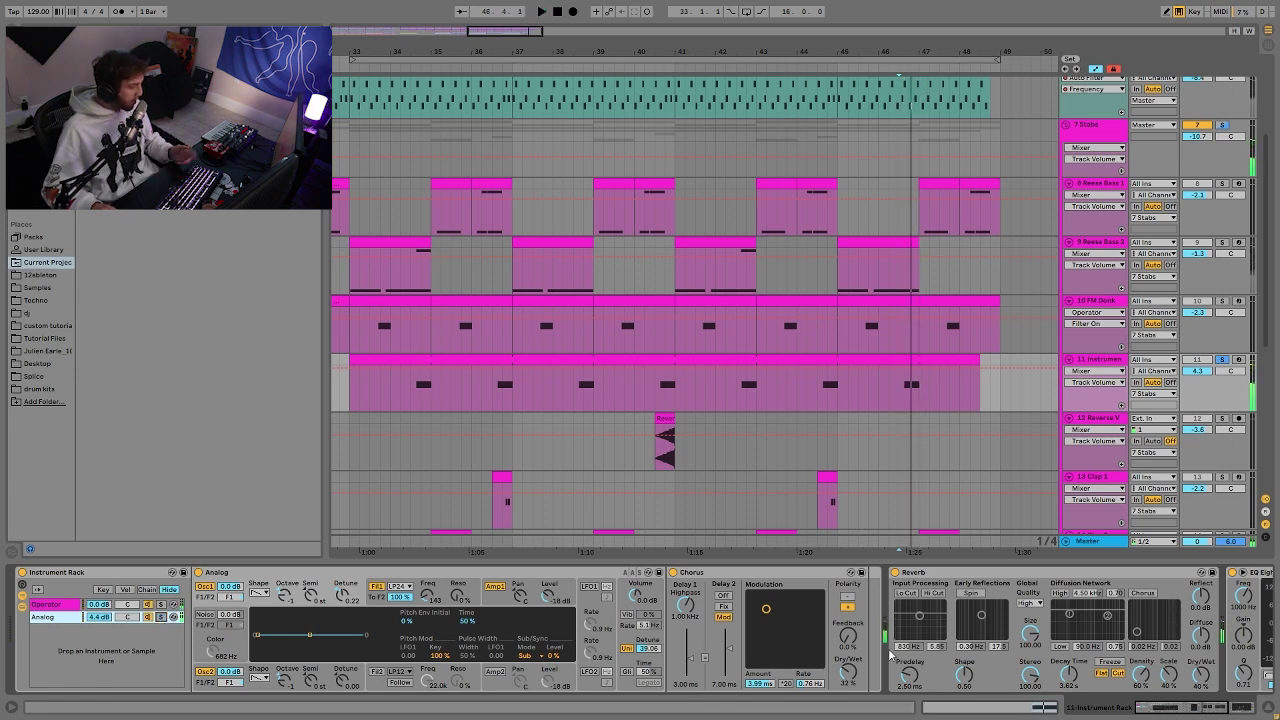
Solo the reversed audio track 12, 13 Clap 1 and 14 Clap 2, and play the claps around bar 43.
scroll(881, 657, "right", 6)
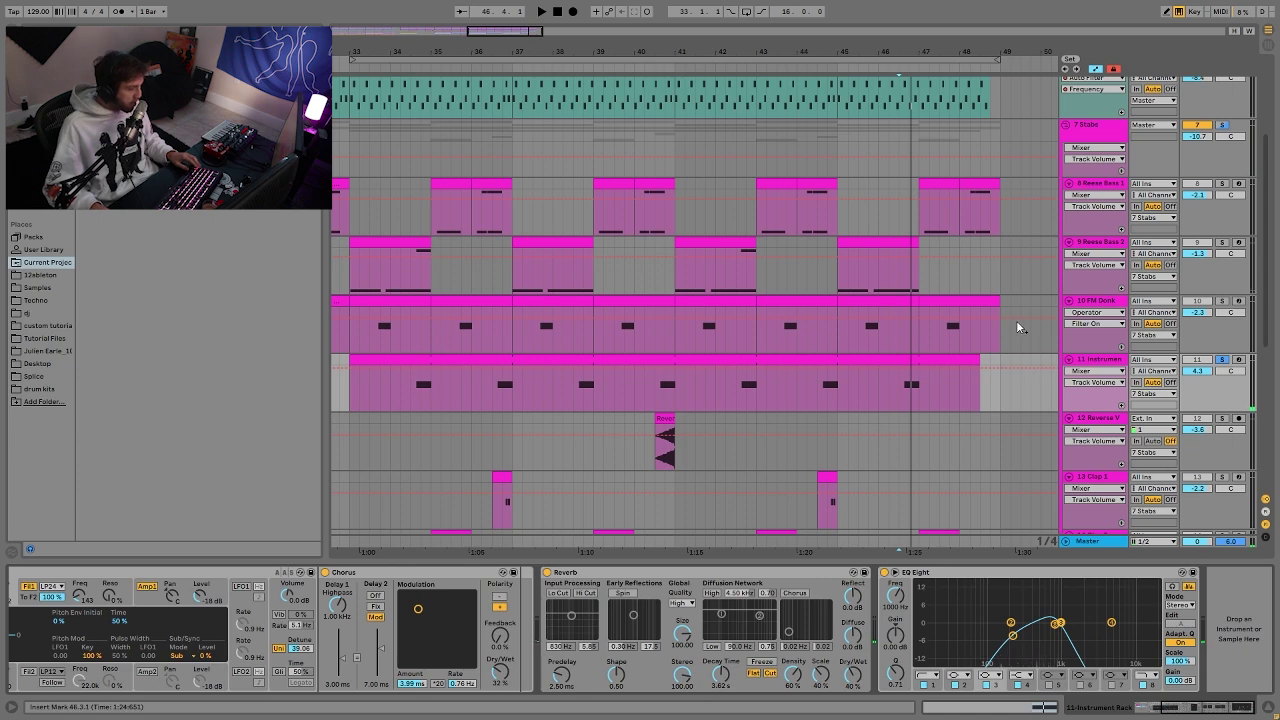
scroll(1014, 333, "down", 3)
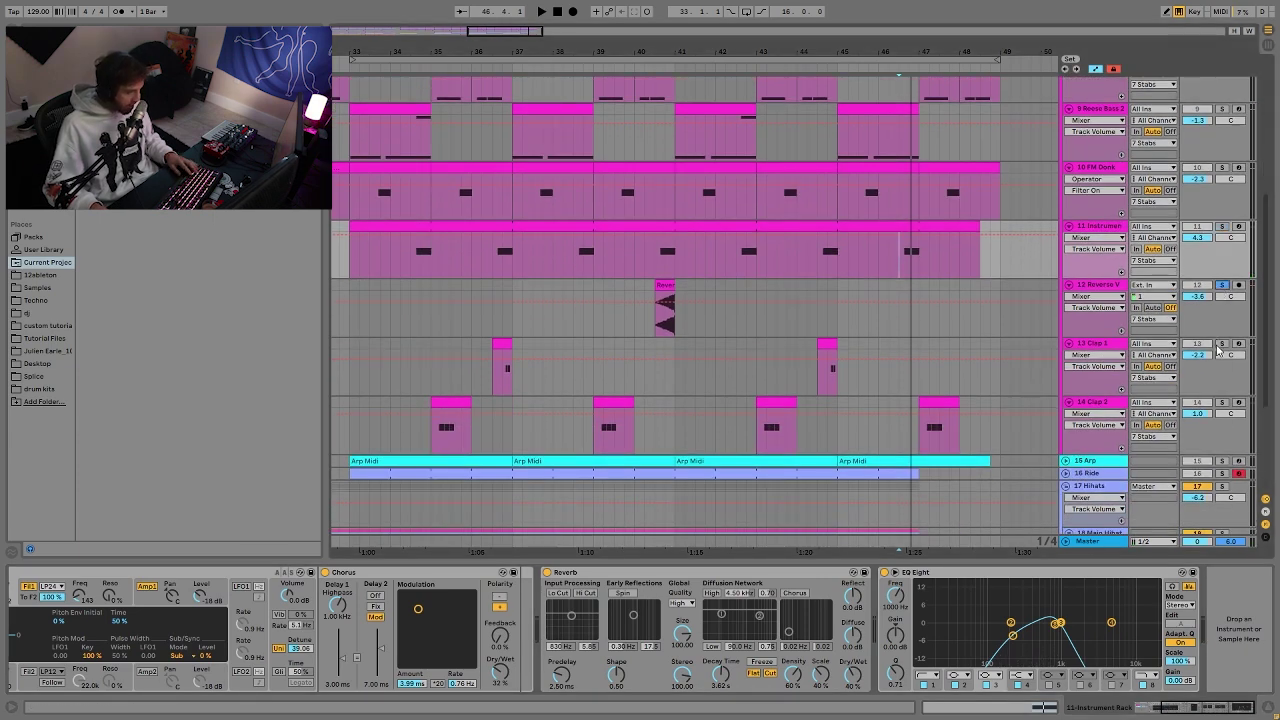
left_click(665, 300)
key("space")
left_click(771, 402)
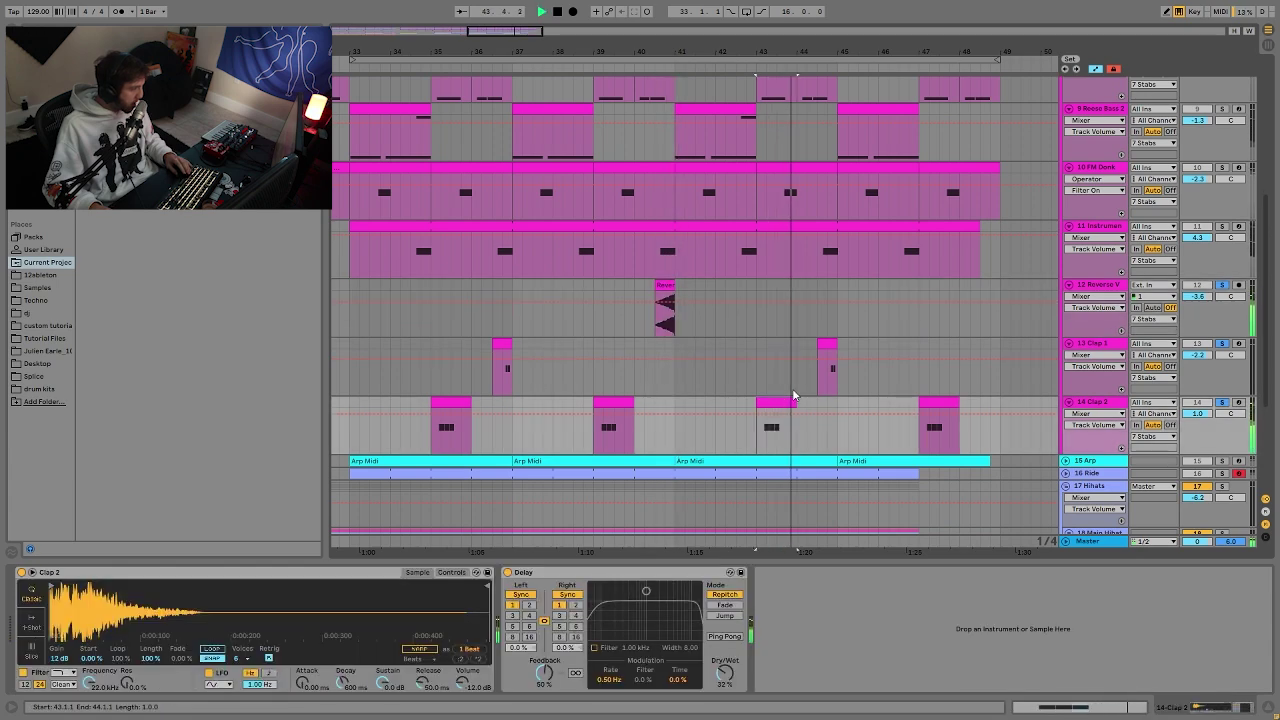
scroll(1000, 364, "up", 5)
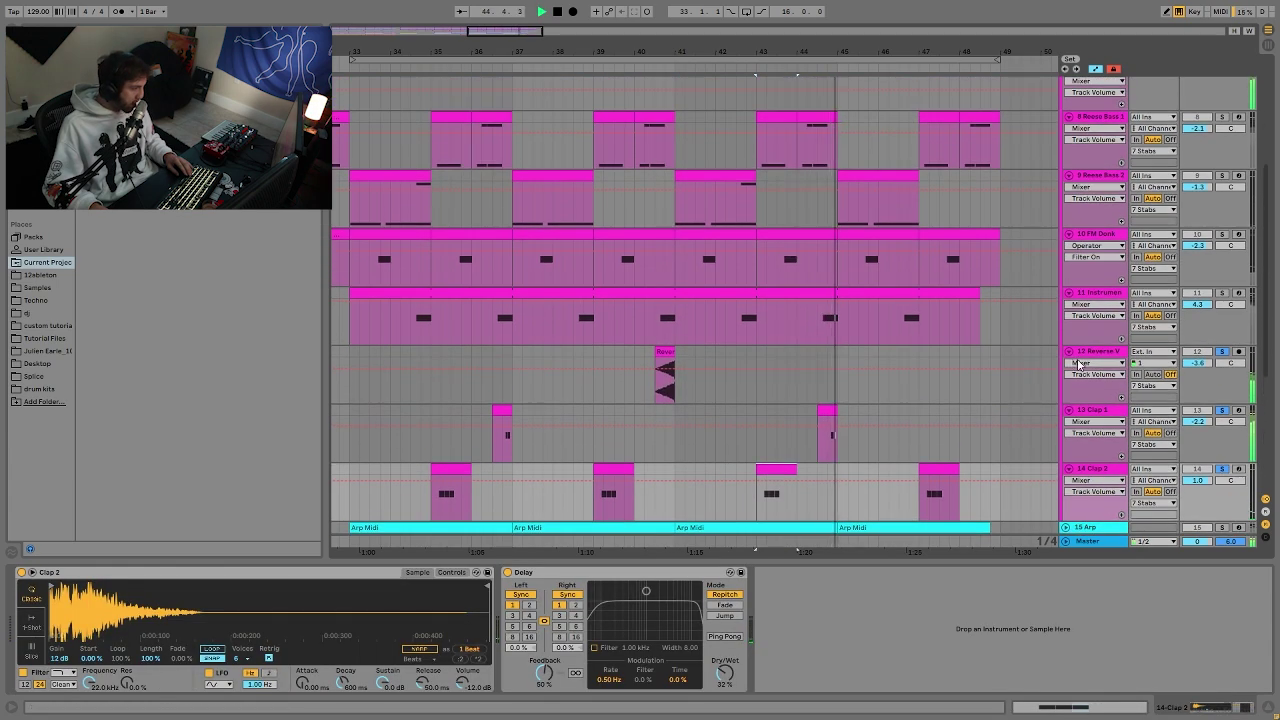
key("space")
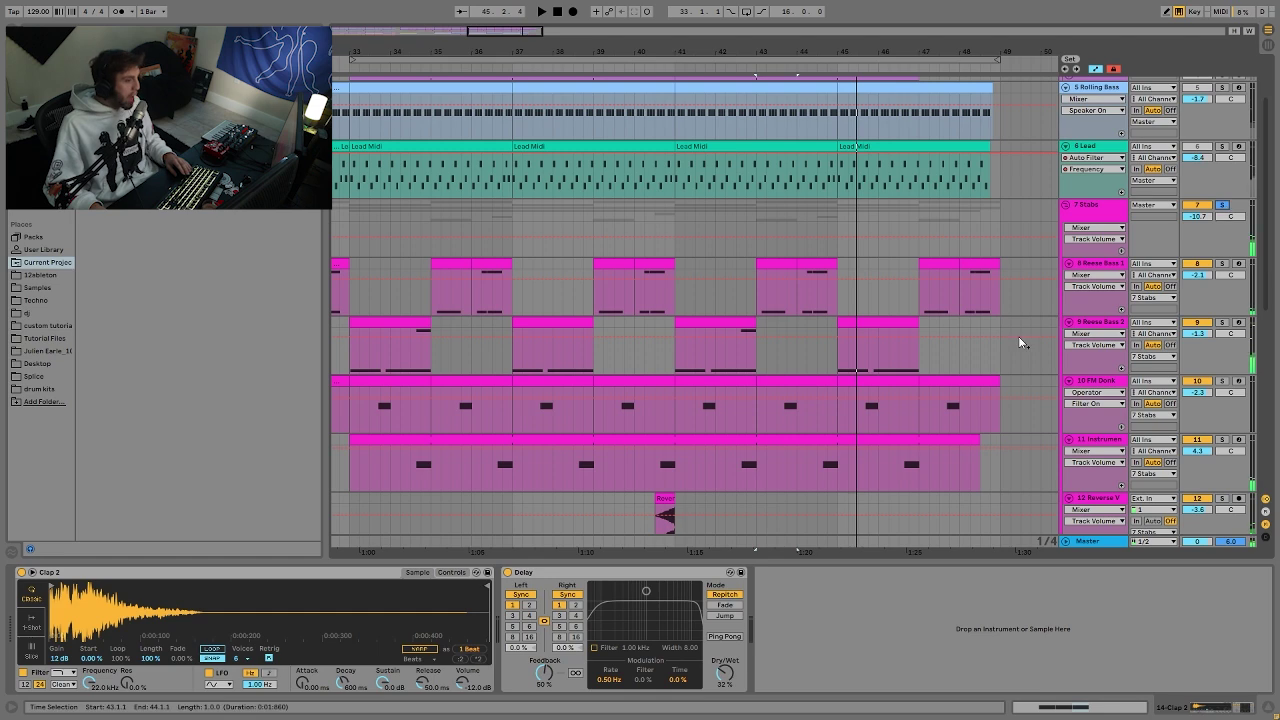
Solo the whole 7 Stabs group and play it from 33.1.1.
left_click(775, 228)
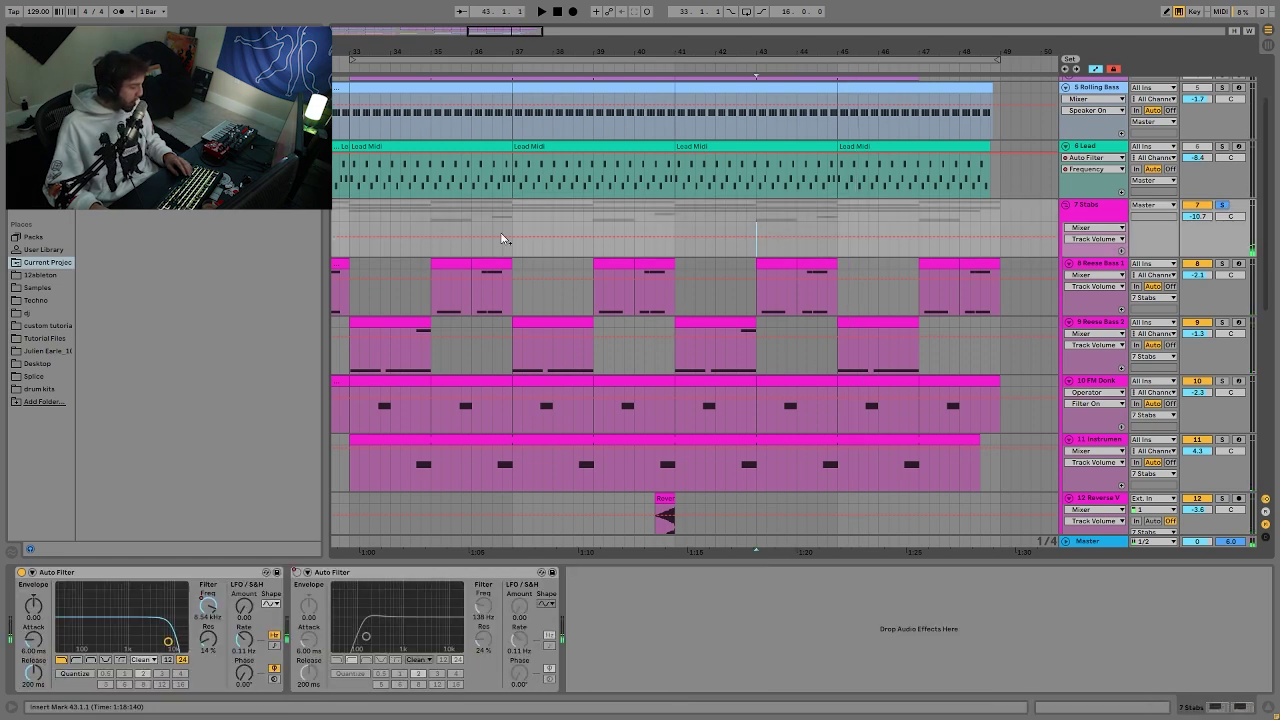
key("minus")
key("minus")
key("minus")
key("minus")
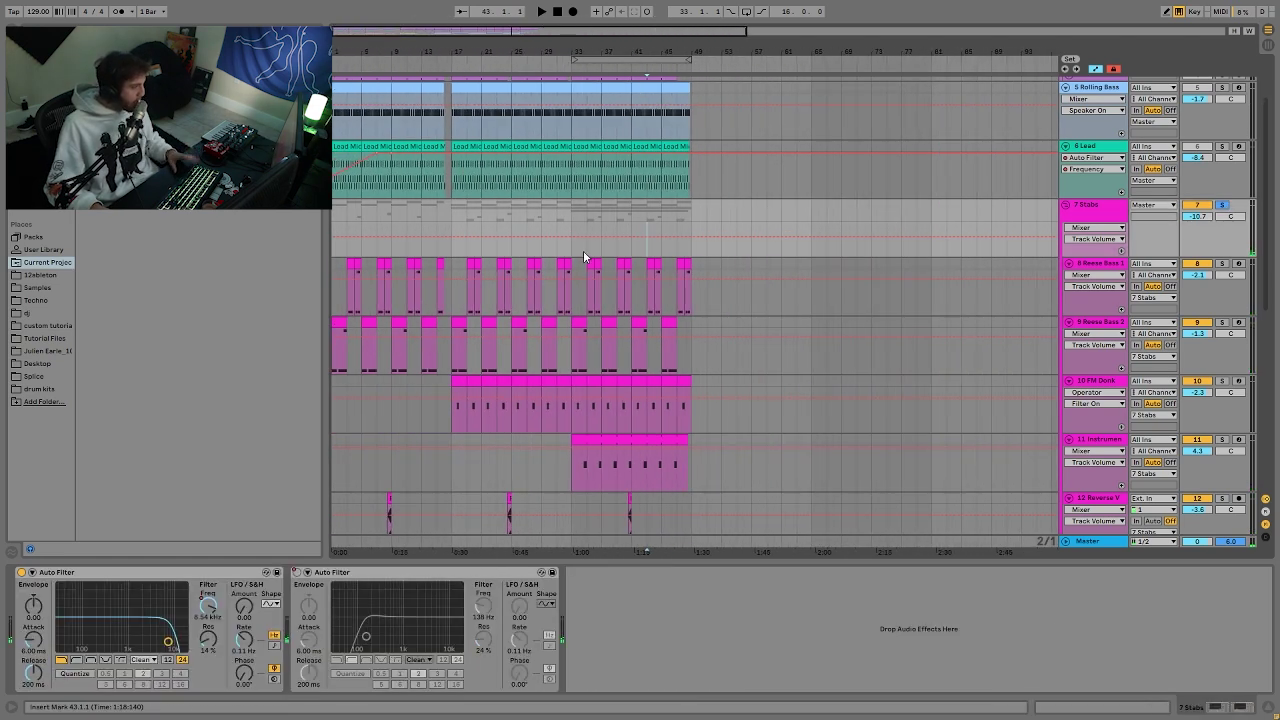
left_click(573, 255)
scroll(760, 320, "down", 5)
scroll(700, 300, "up", 4)
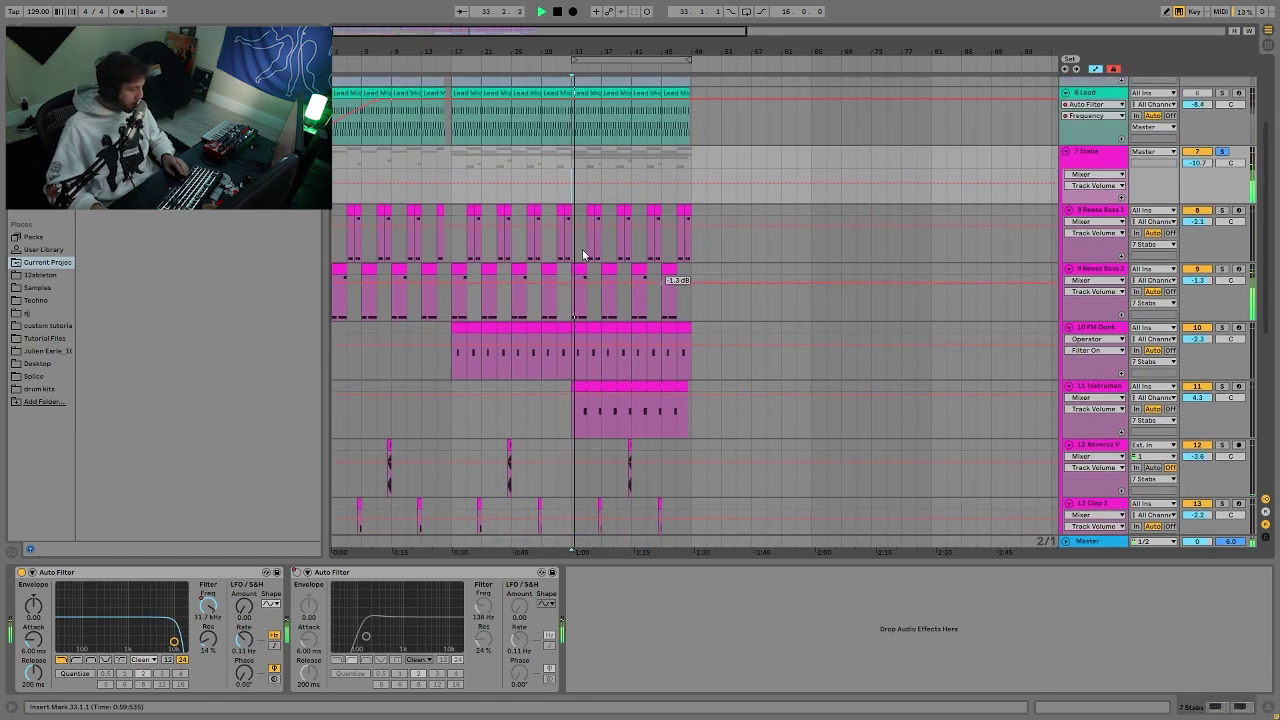
Show the first Auto Filter's Frequency automation on the 7 Stabs group and level the line between bars 17 and 49.
left_click(1082, 152)
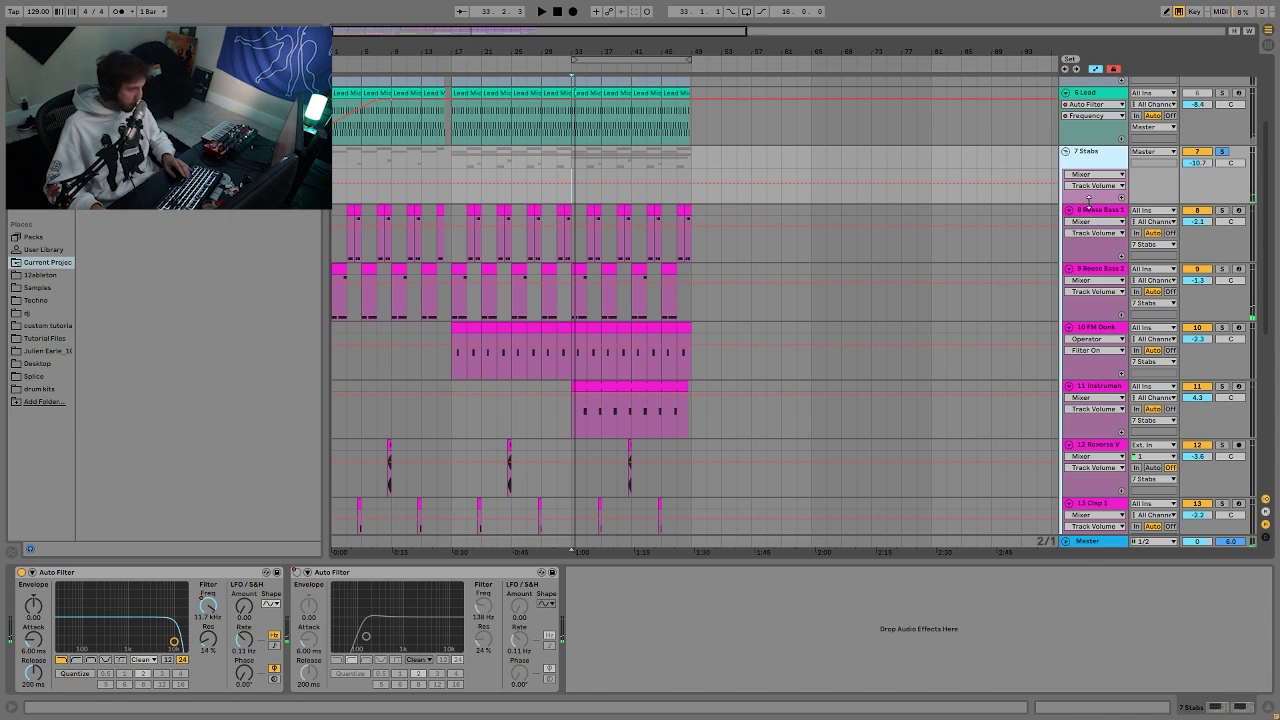
left_click(208, 608)
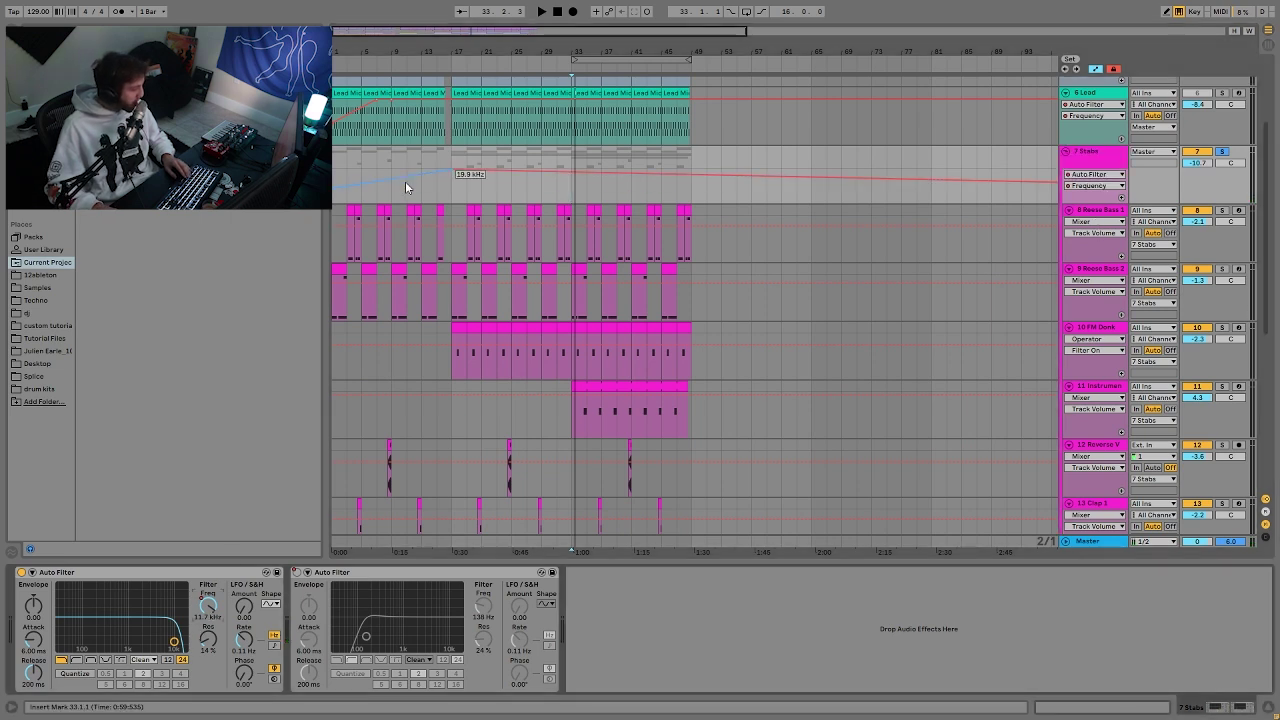
left_click_drag(692, 178, 692, 169)
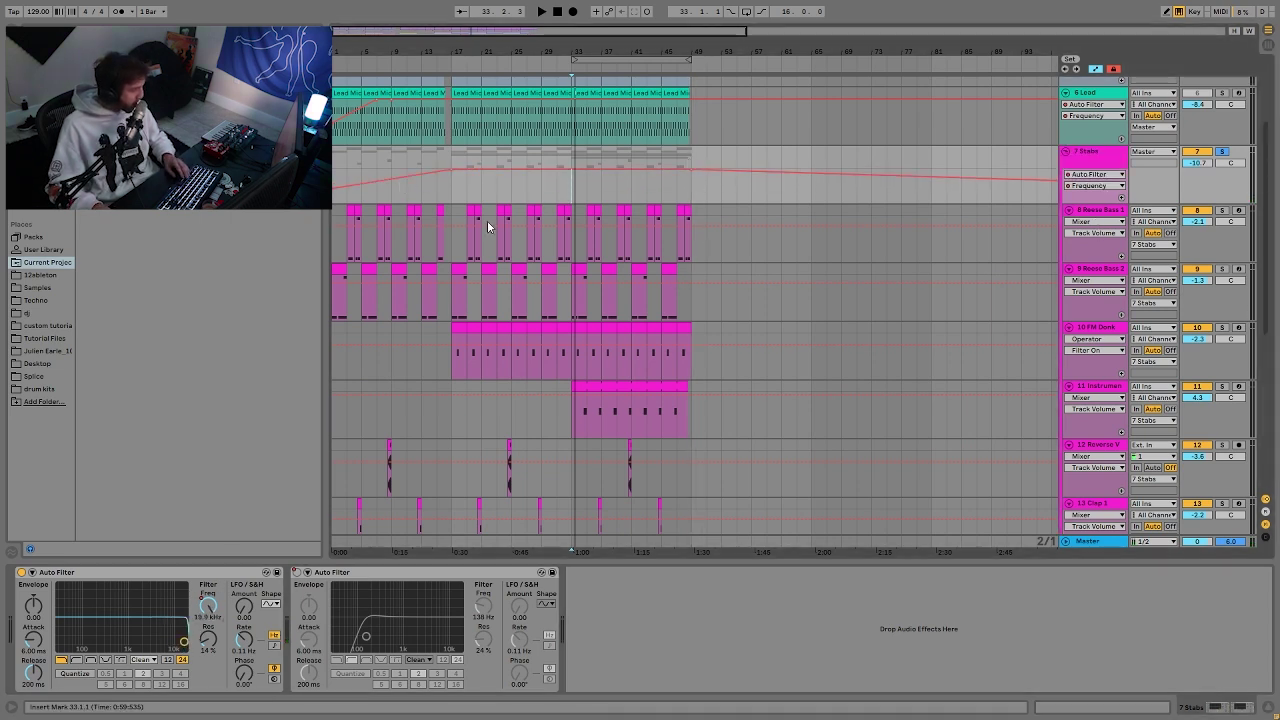
Show the second Auto Filter's Device On automation on the 7 Stabs group and play it from 11.1.1.
right_click(297, 575)
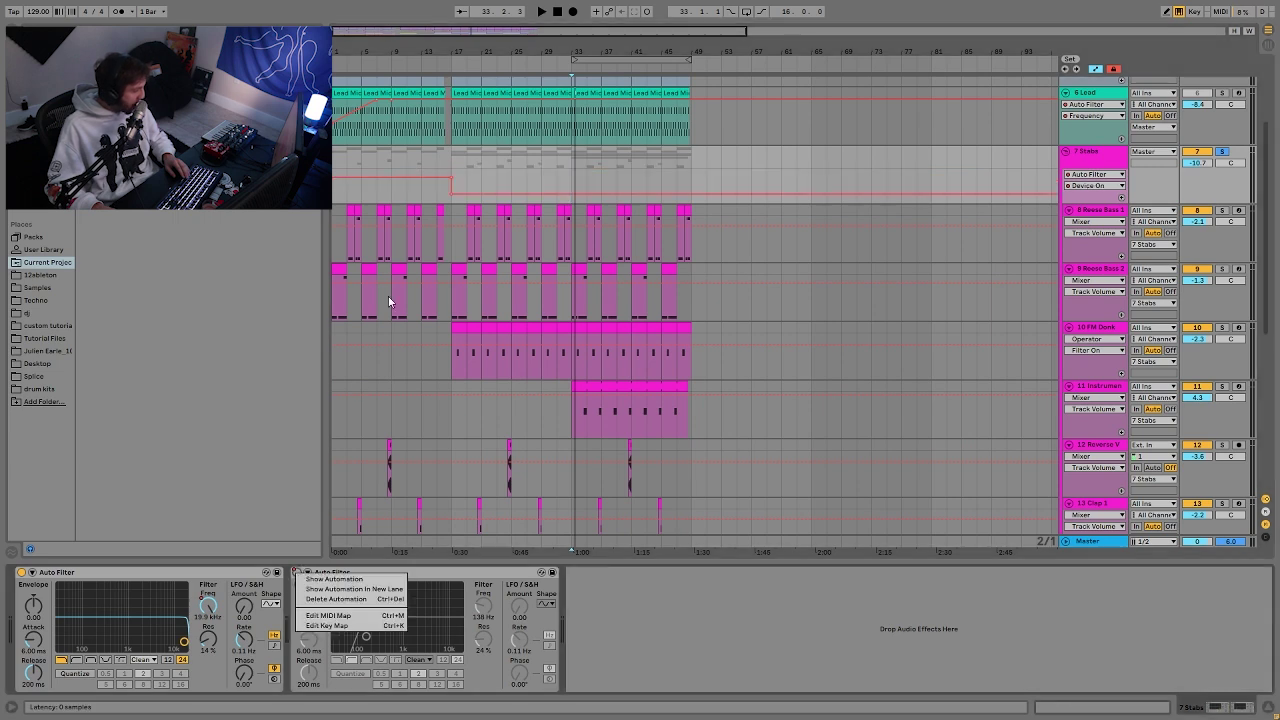
key("Escape")
left_click(402, 192)
key("space")
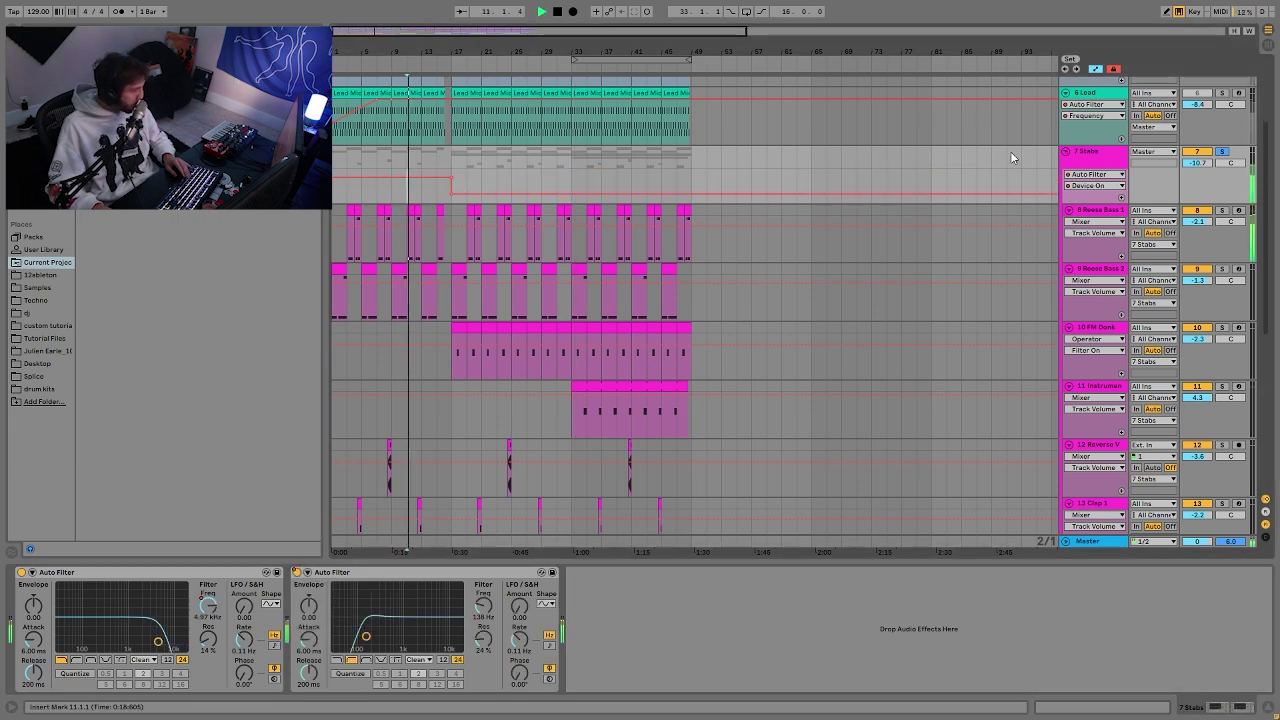
Fold the 7 Stabs group, expand and solo the 15 Arp track, and play its clip from 9.1.1.
left_click(1066, 152)
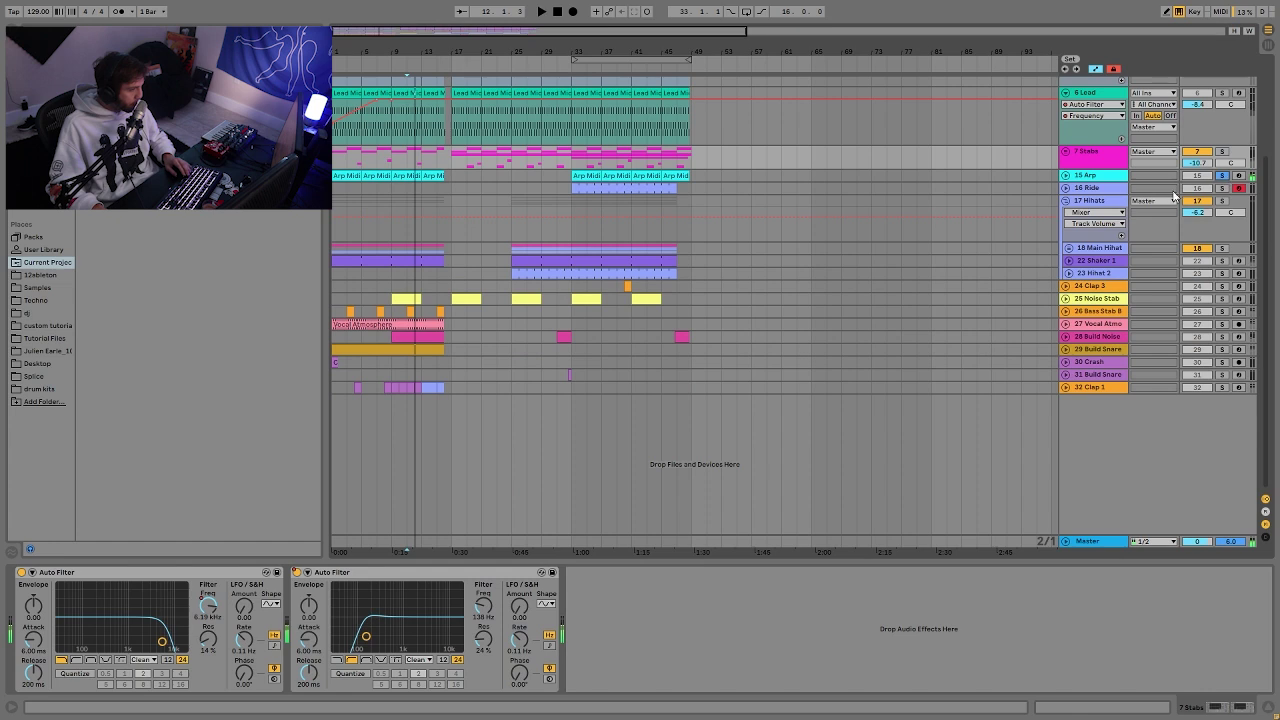
left_click(1066, 176)
left_click(405, 175)
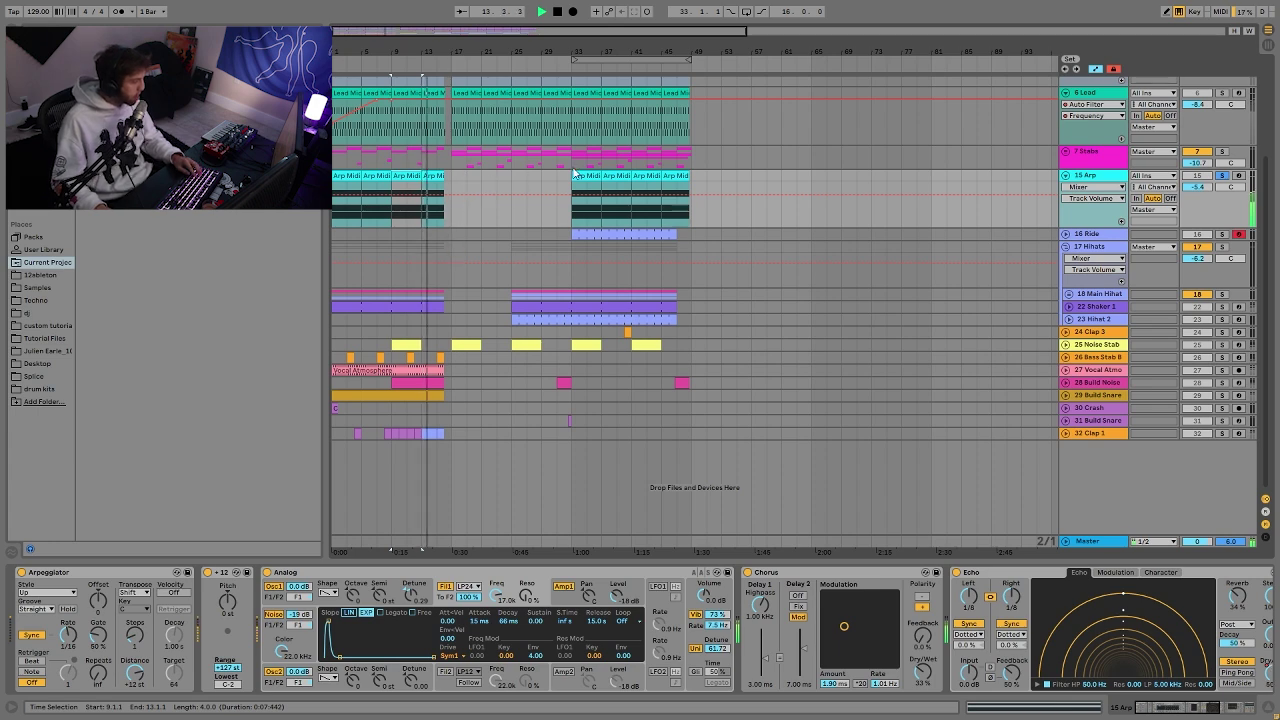
Examine the MIDI notes of the Arp Midi clip at 41.1.1, and return to the Arp track's device chain.
left_click(630, 175)
key("shift+Tab")
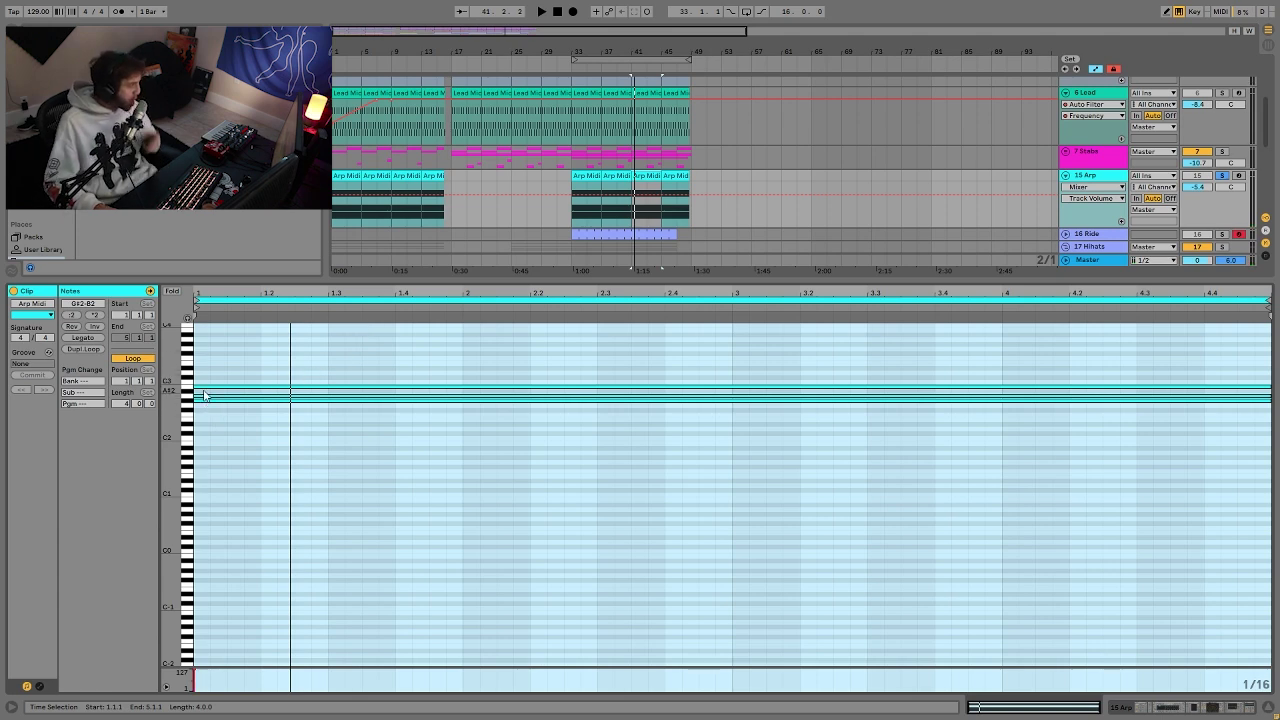
double_click(1106, 178)
Delete the +12 Pitch device from the Arp track's chain and play the arp without it.
key("space")
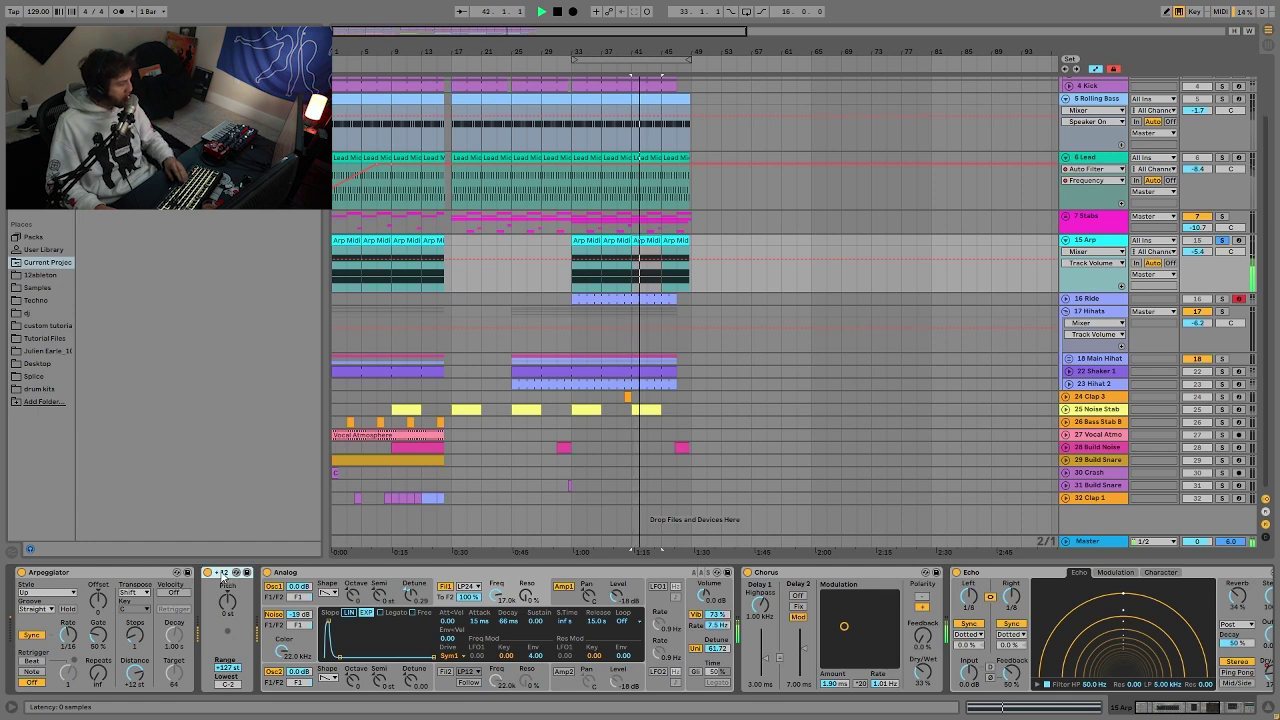
left_click(224, 571)
key("Delete")
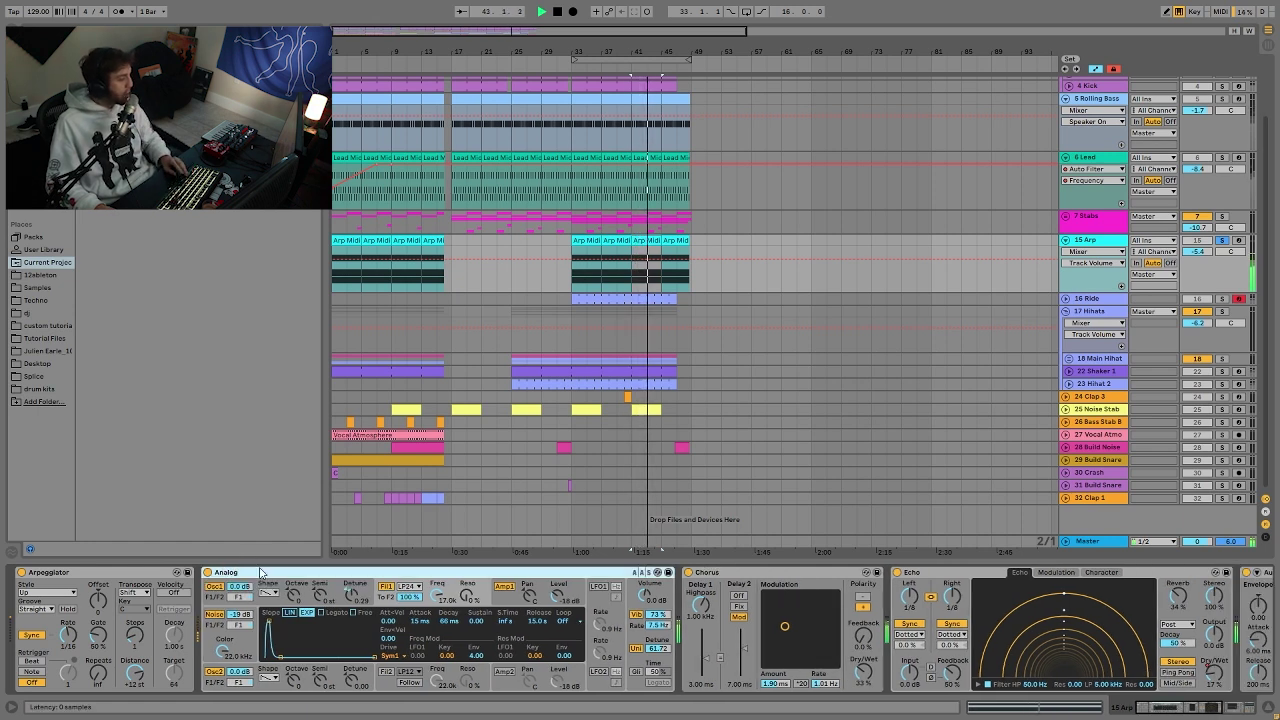
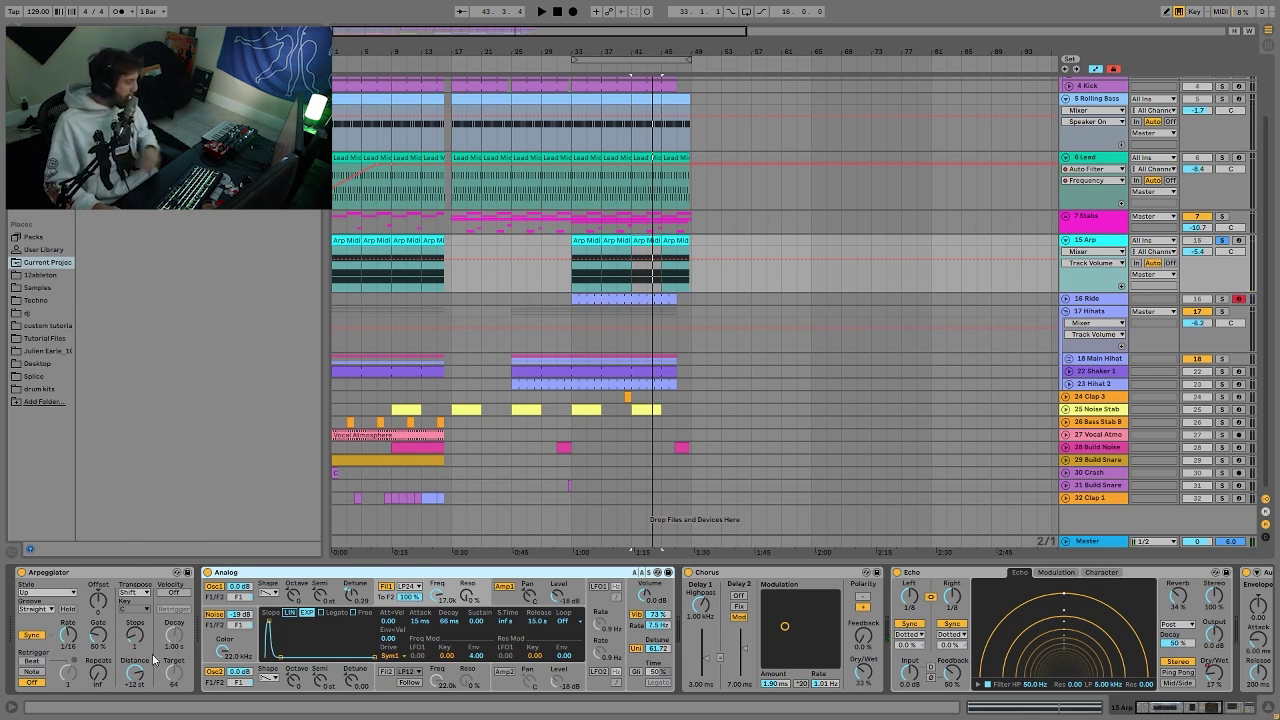
key("space")
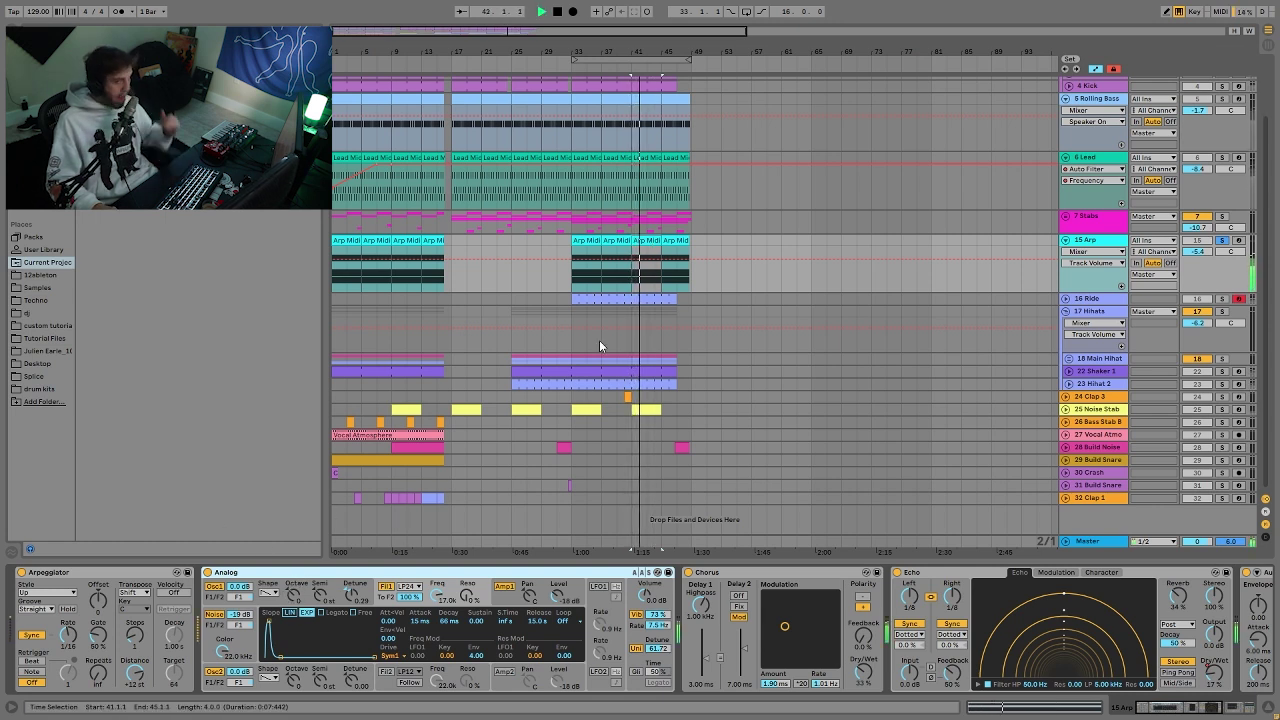
key("space")
Show the Arpeggiator's Transp. Steps parameter on the Arp track and play the arp.
left_click(135, 634)
key("space")
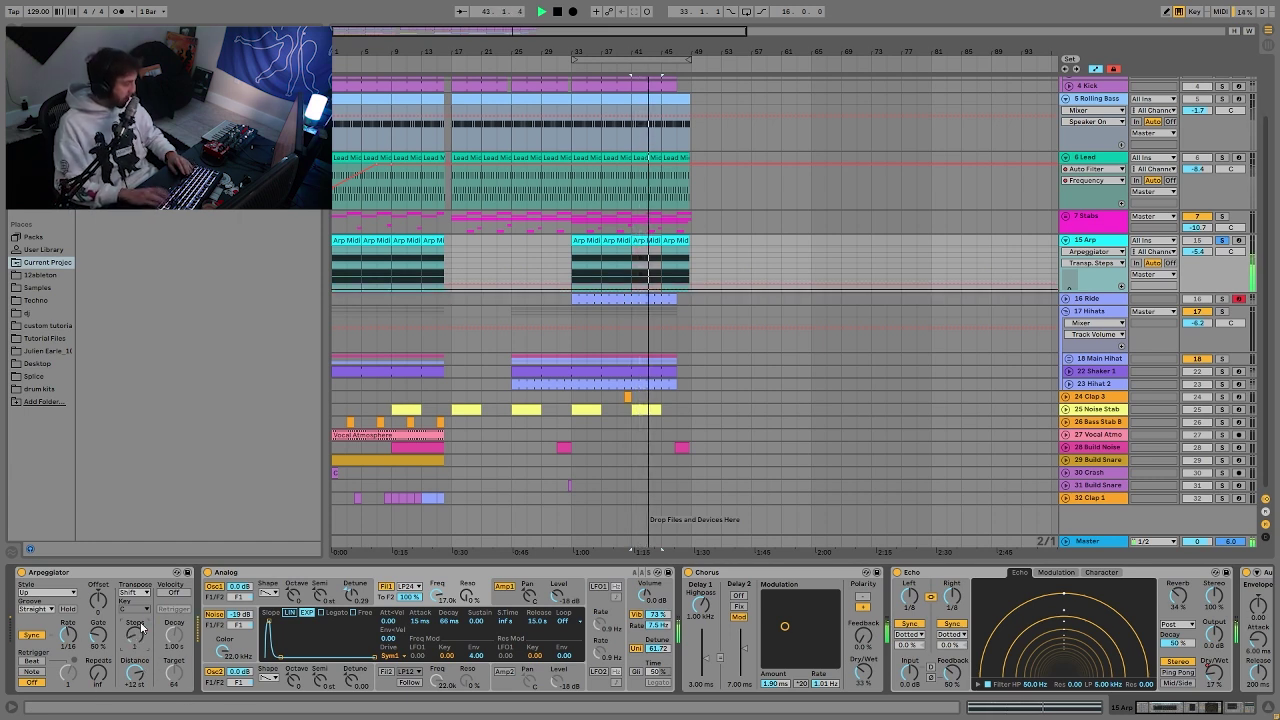
key("space")
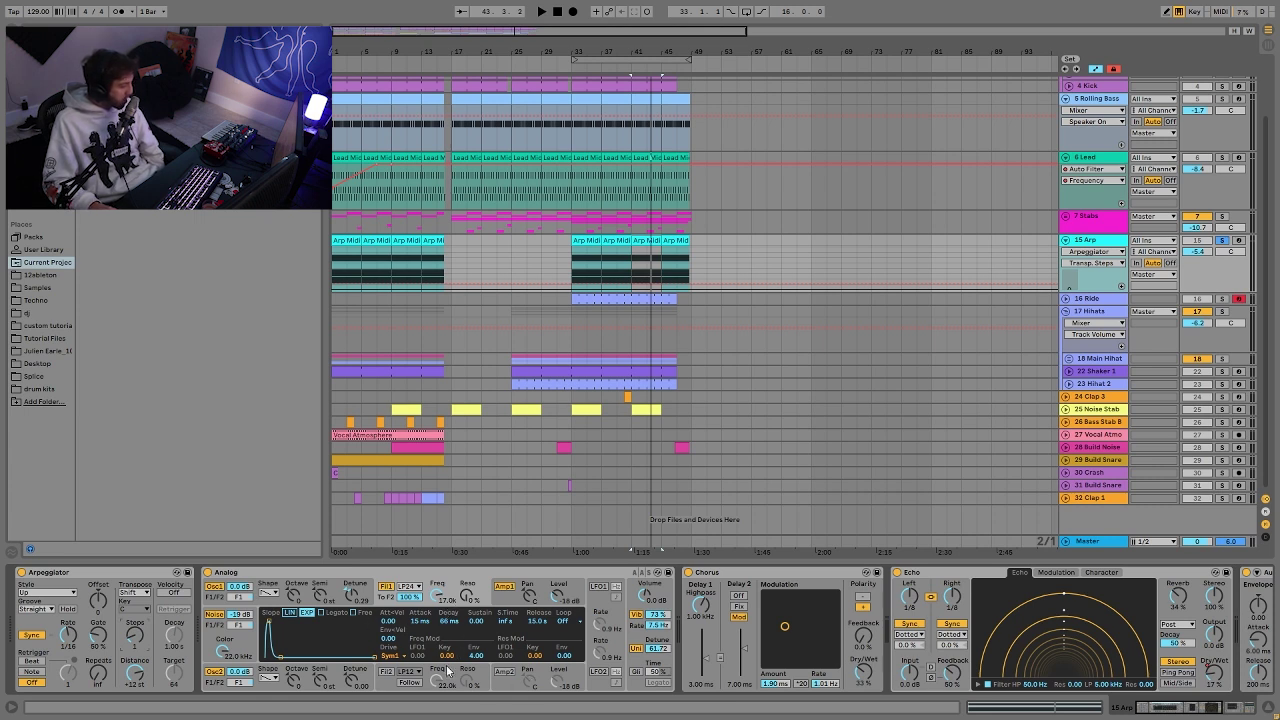
Play the arp while inspecting Analog's Amp 1 and Filter 1 envelopes, and view its global unison settings.
key("space")
left_click(504, 602)
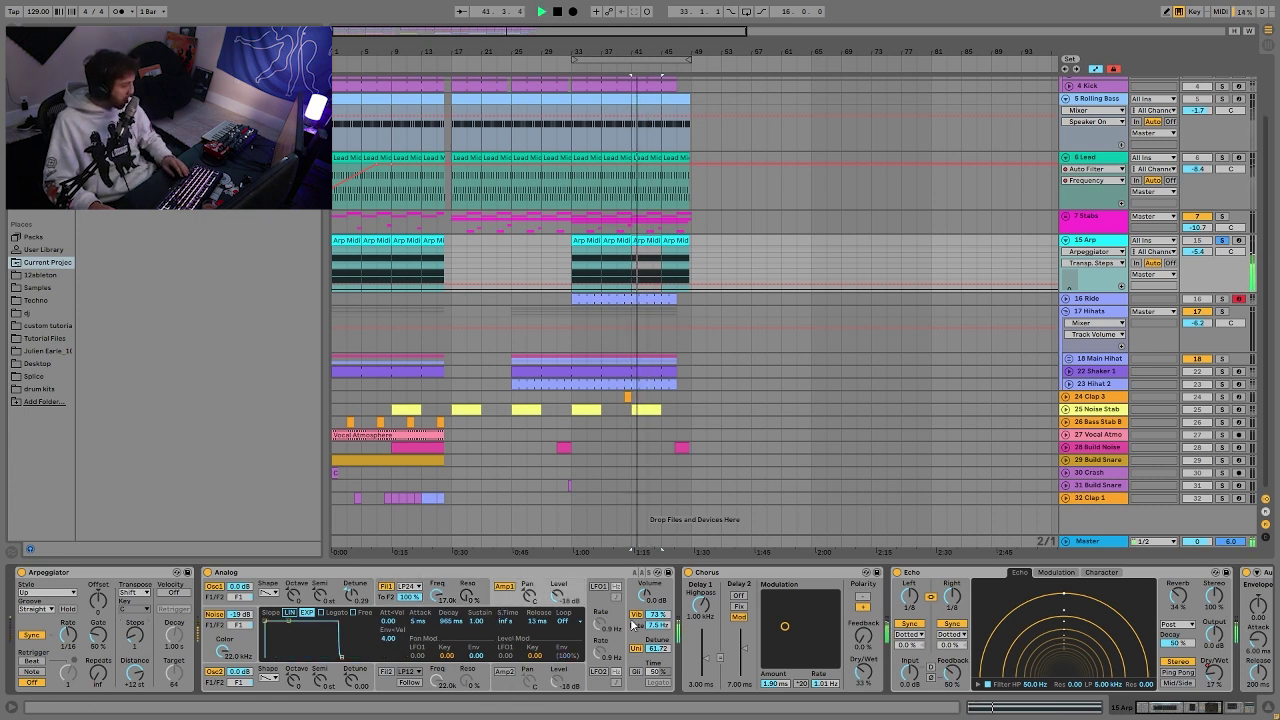
left_click(386, 587)
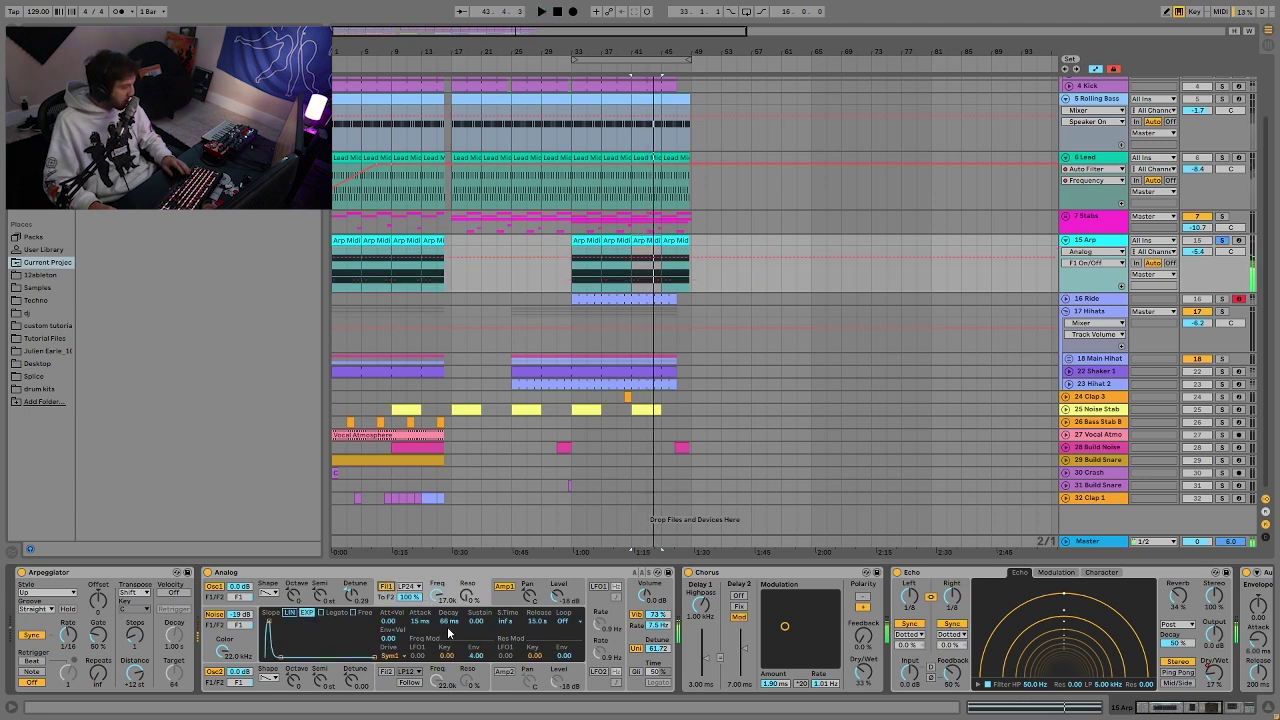
left_click(656, 686)
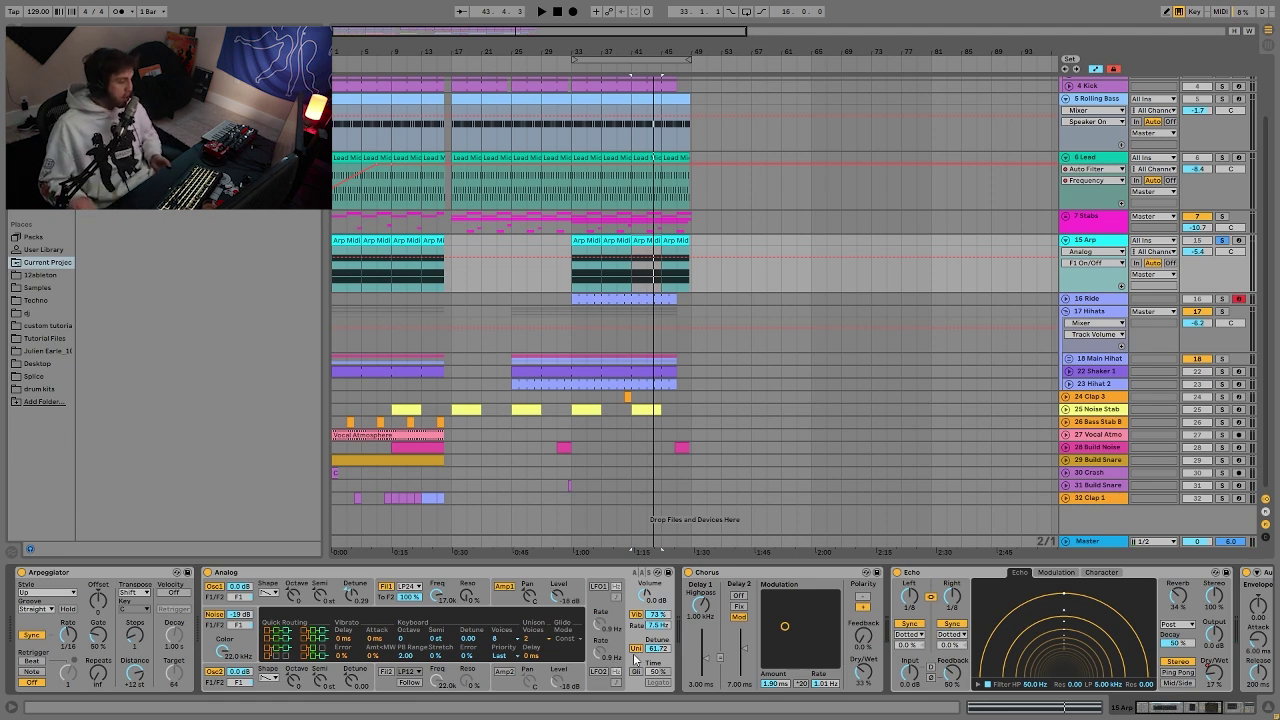
Review the Arp's Chorus, Echo, Auto Filter and Auto Pan, and play the Auto Filter's Frequency automation from 41.1.1.
scroll(632, 636, "right", 3)
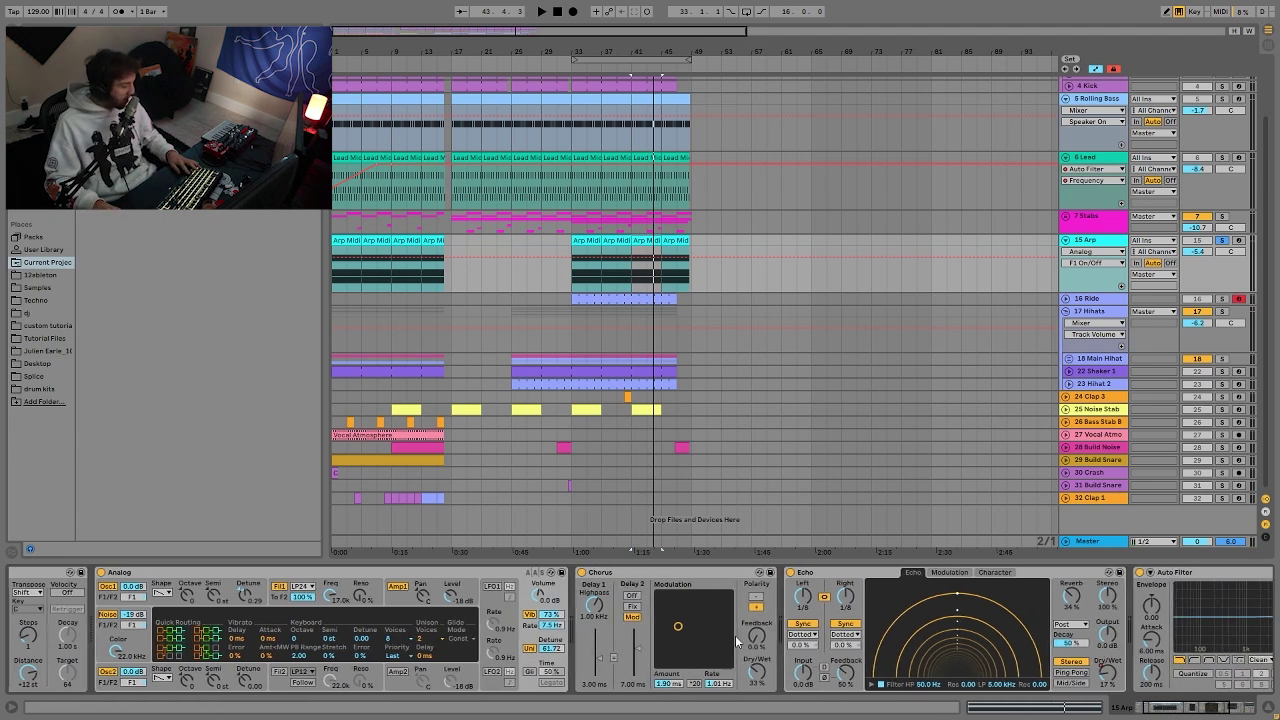
scroll(667, 653, "right", 4)
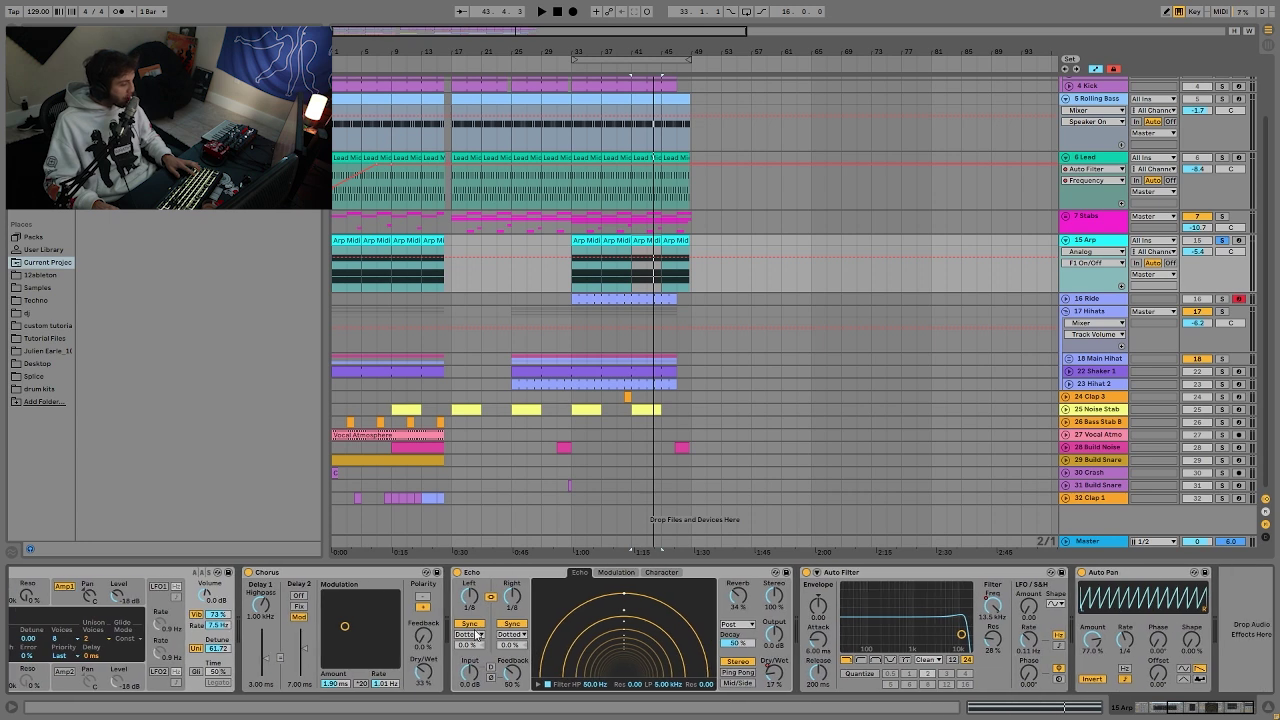
key("space")
left_click(934, 634)
key("space")
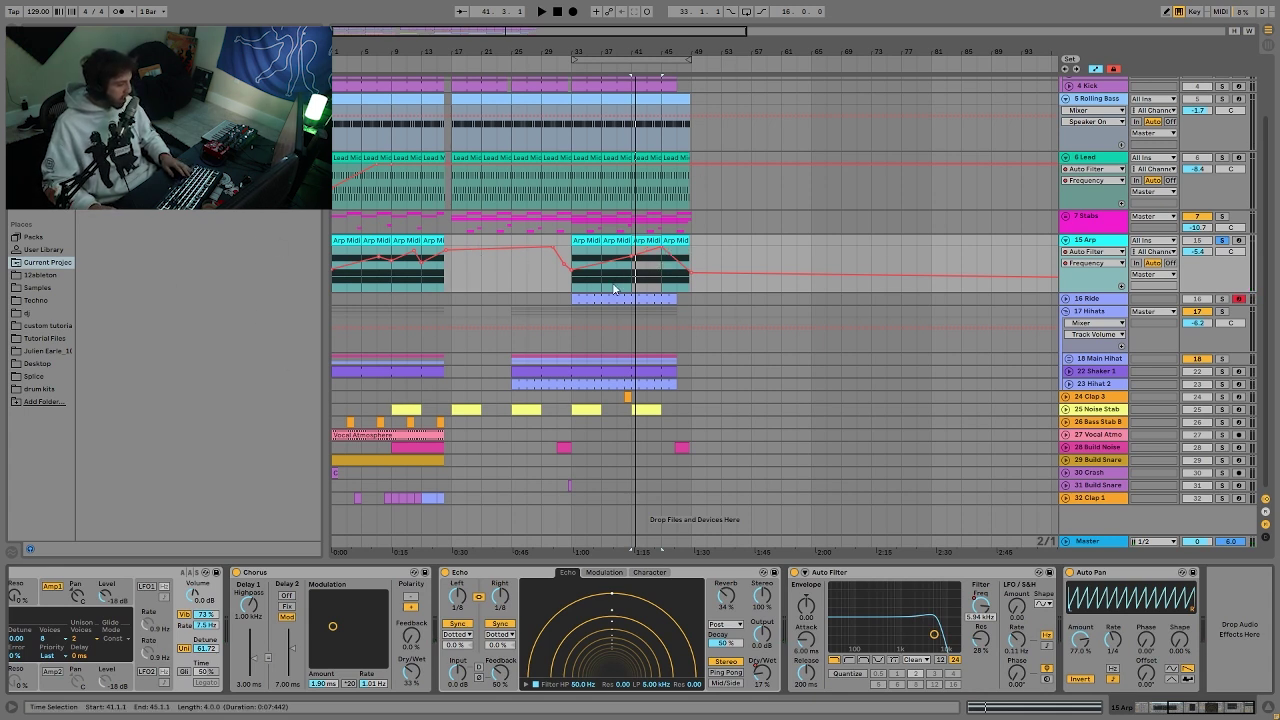
key("space")
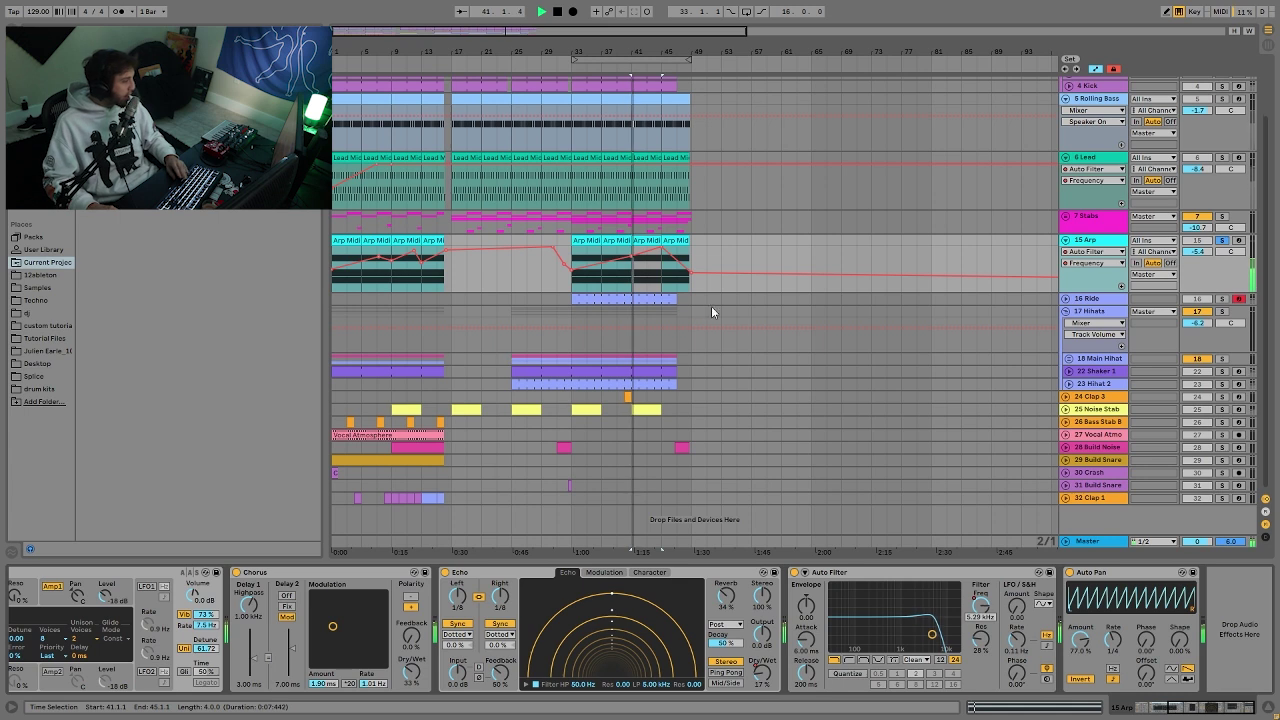
key("space")
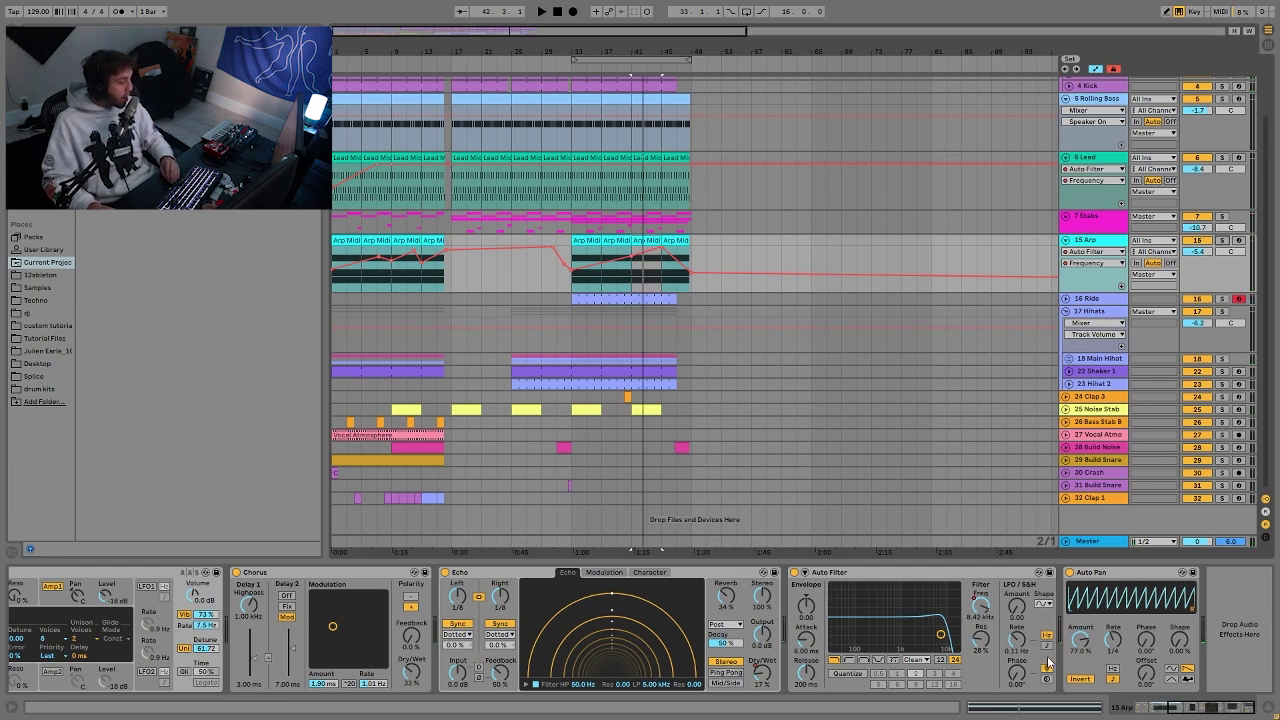
Play from 41.1.1, comparing the full mix with the soloed Arp track.
key("space")
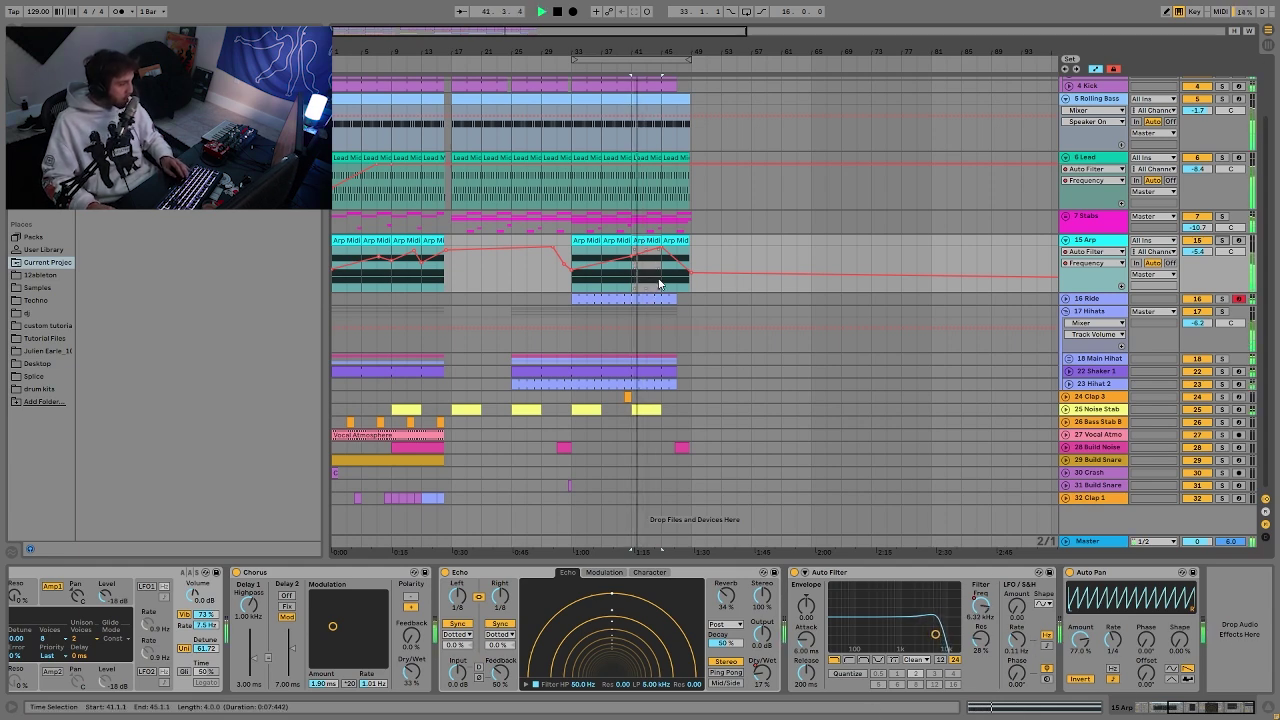
scroll(1216, 150, "up", 3)
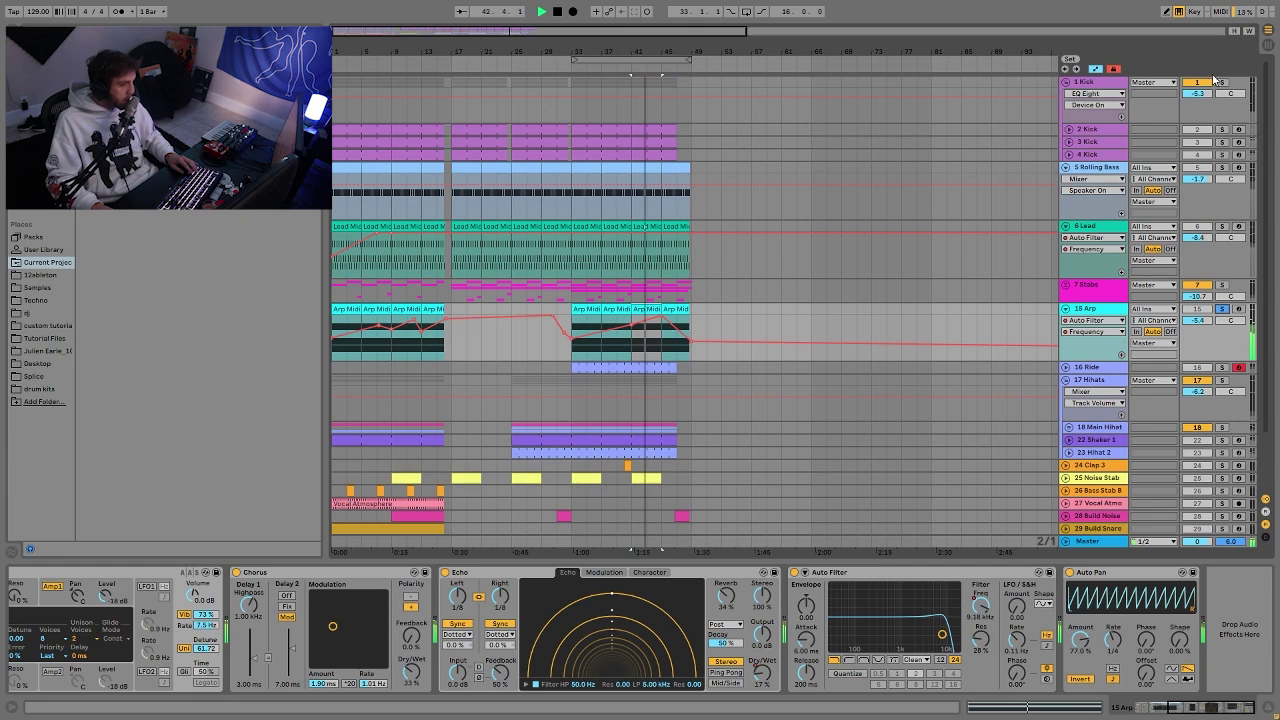
key("space")
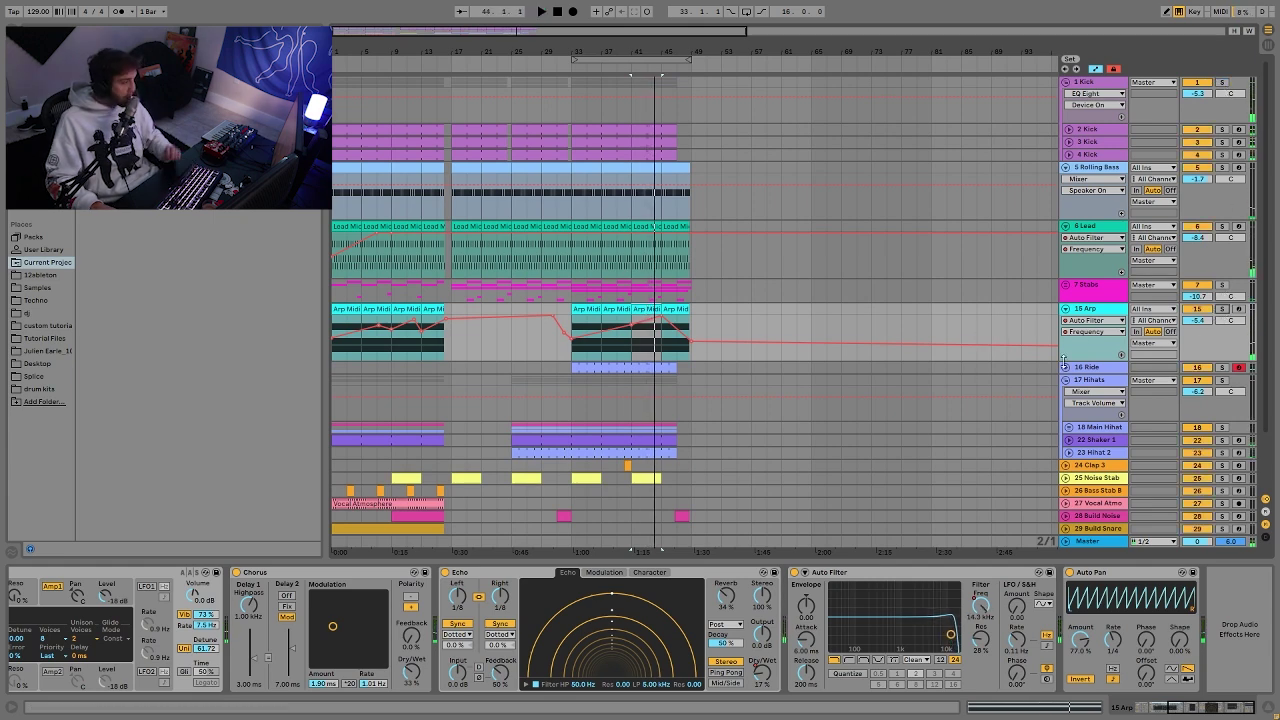
Solo 16 Ride and the 17 Hihats group, play them together, and clear the solos.
scroll(1062, 390, "down", 3)
left_click(1221, 299)
key("space")
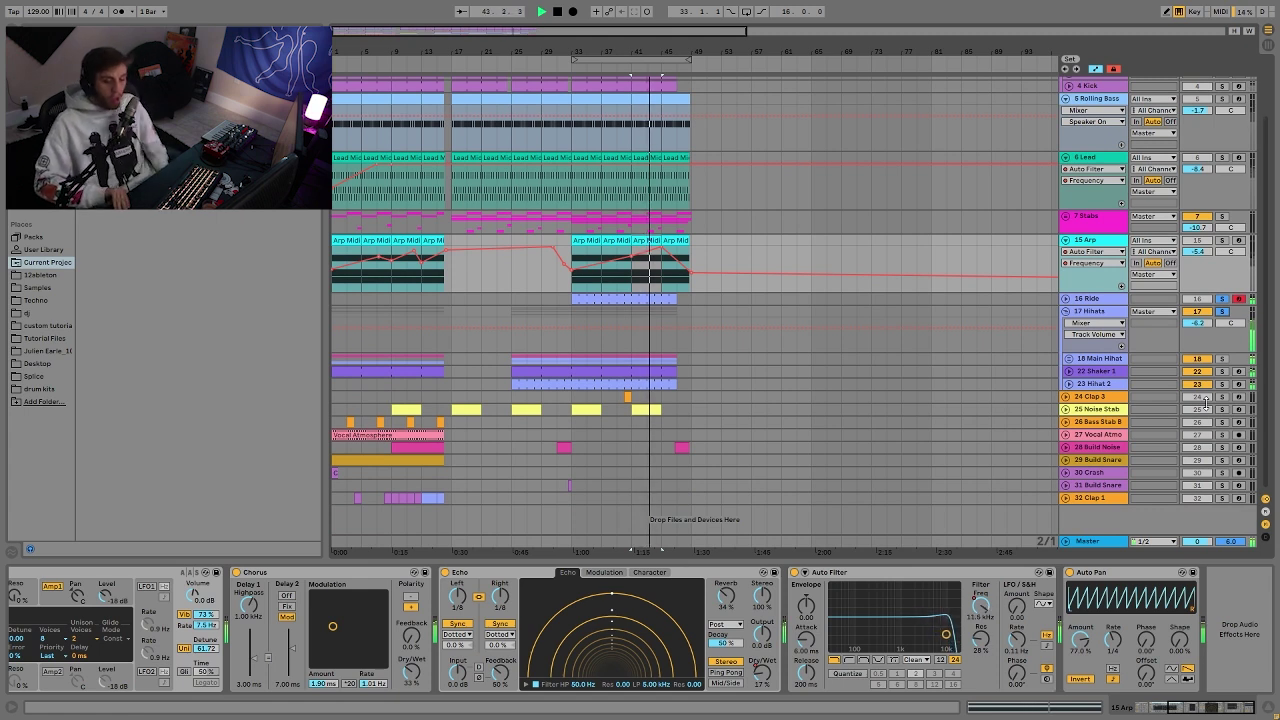
key("space")
left_click(1221, 299)
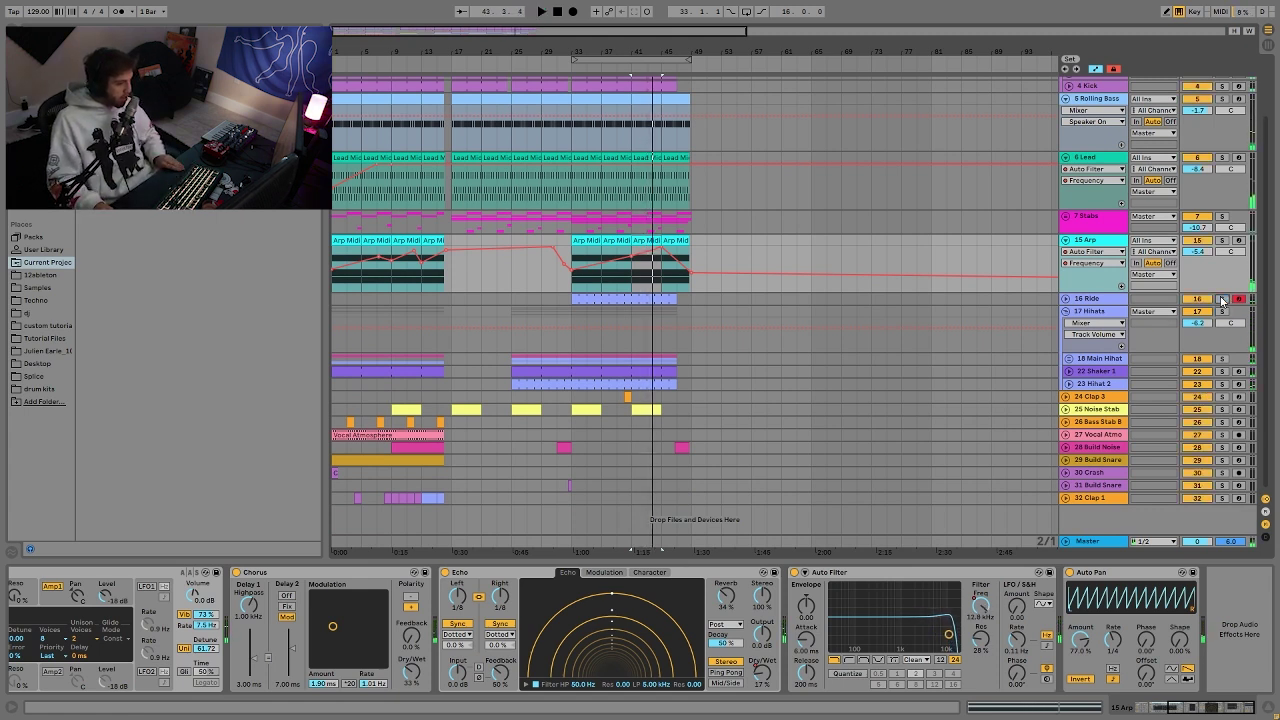
Play the soloed 16 Ride track and delete its Auto Pan device.
left_click(1058, 298)
key("space")
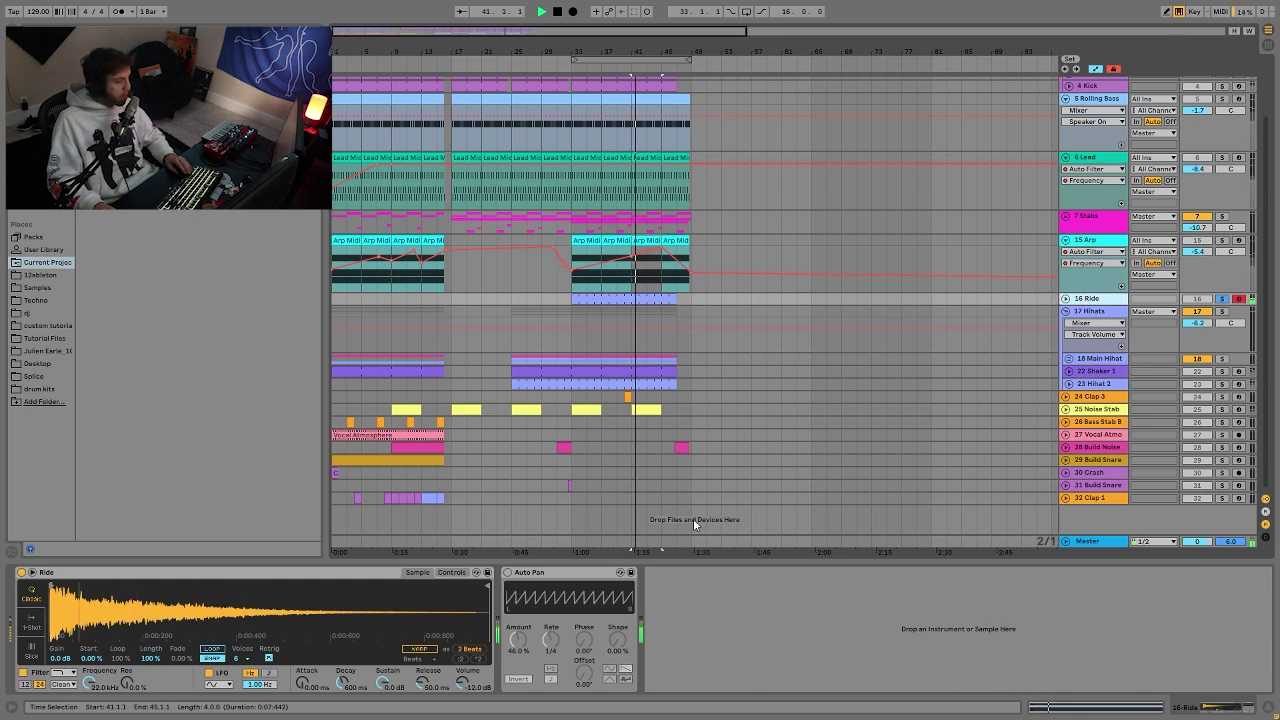
left_click(557, 576)
key("Delete")
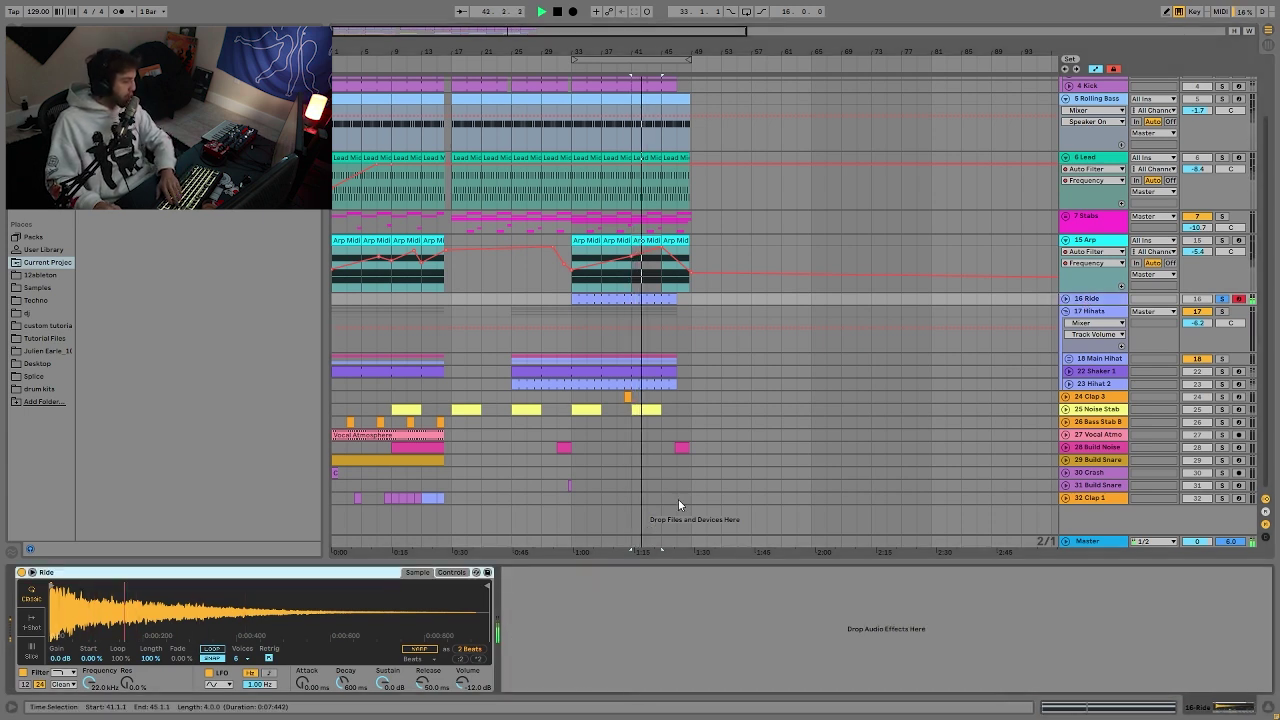
Play the 16 Ride track on its own and together with the soloed 17 Hihats group.
left_click(1221, 299)
key("space")
key("space")
key("space")
left_click(1221, 299)
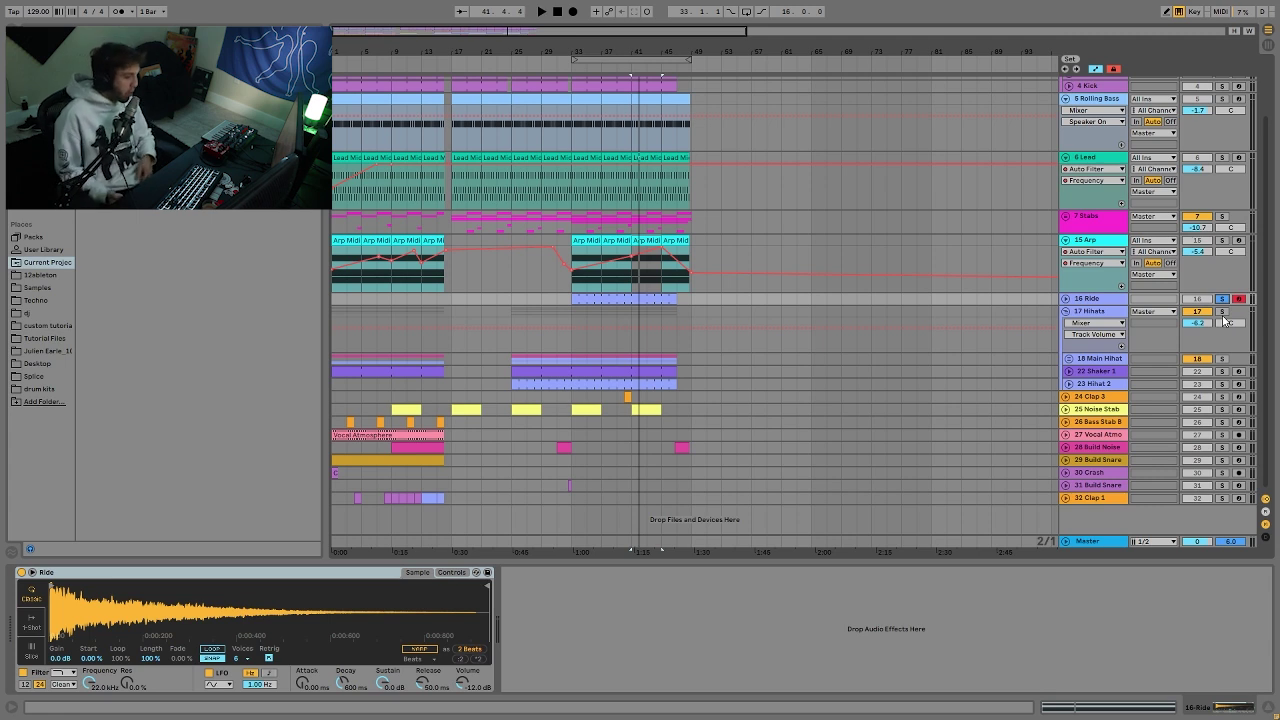
key("space")
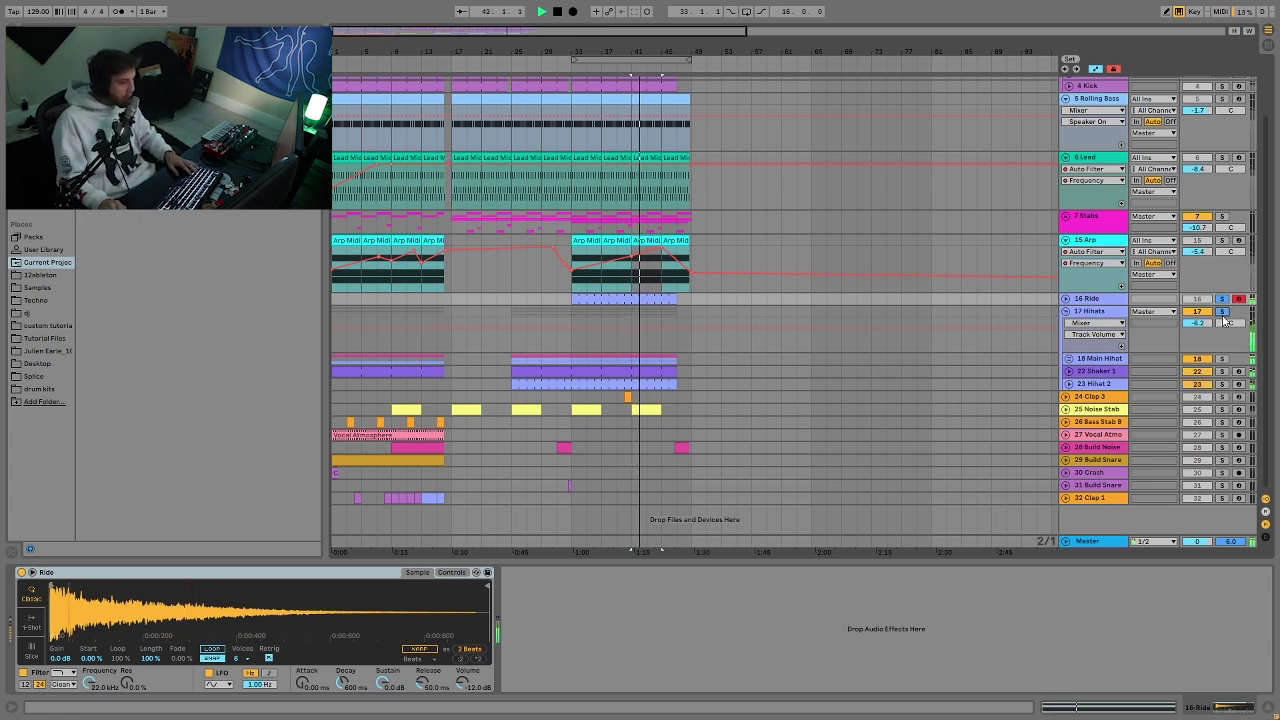
Clear the Ride's solo, play the soloed 18 Main Hihat subgroup, and unfold its tracks.
left_click(1221, 300)
left_click(1221, 312)
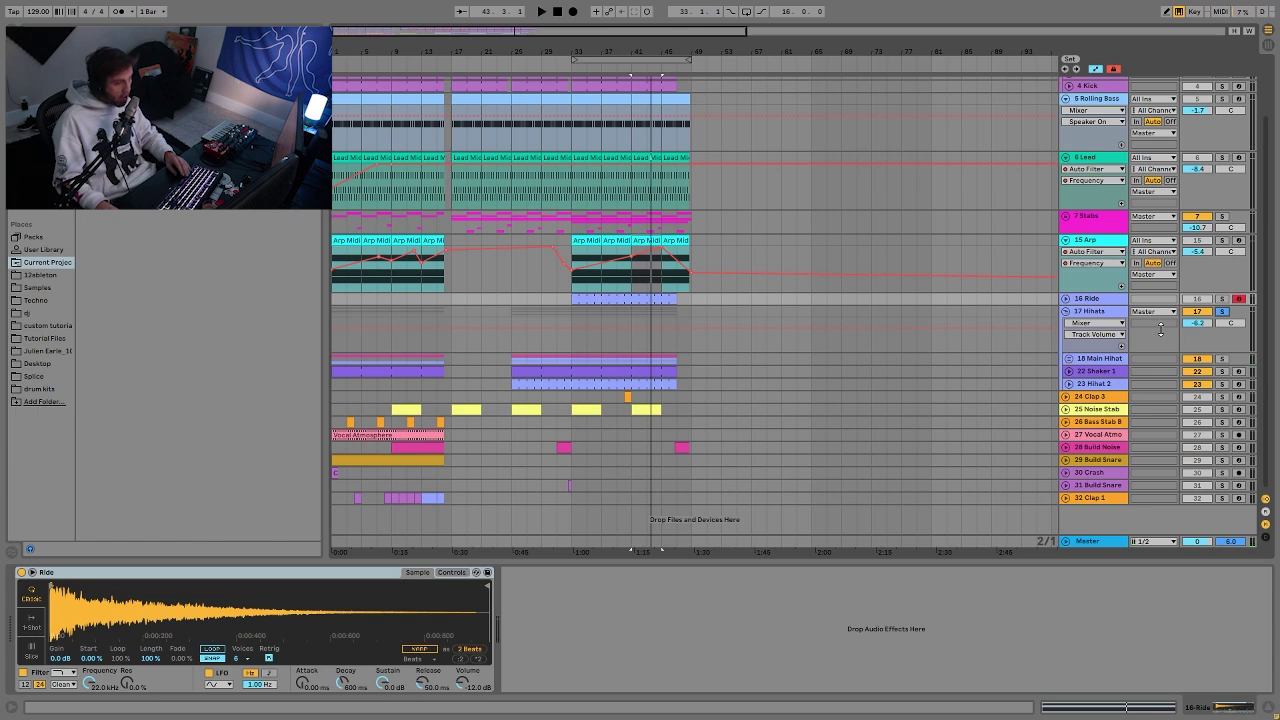
left_click(1222, 360)
key("space")
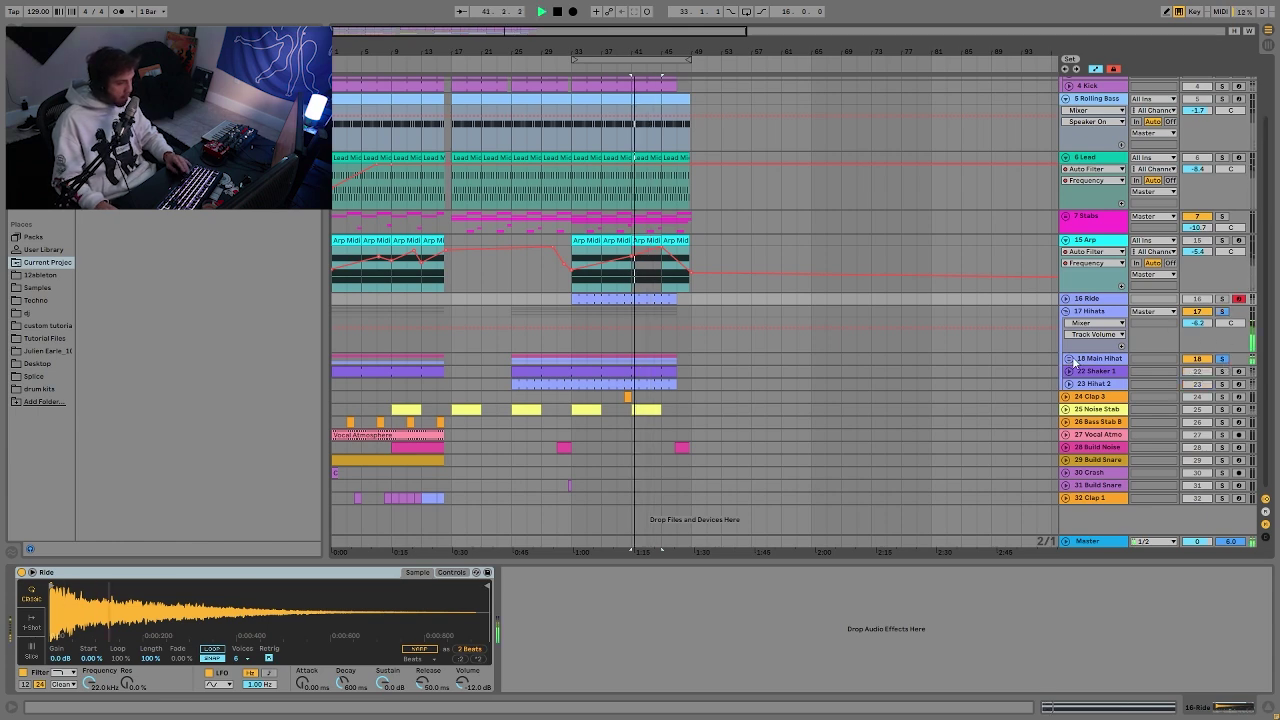
left_click(1069, 359)
scroll(1171, 383, "down", 4)
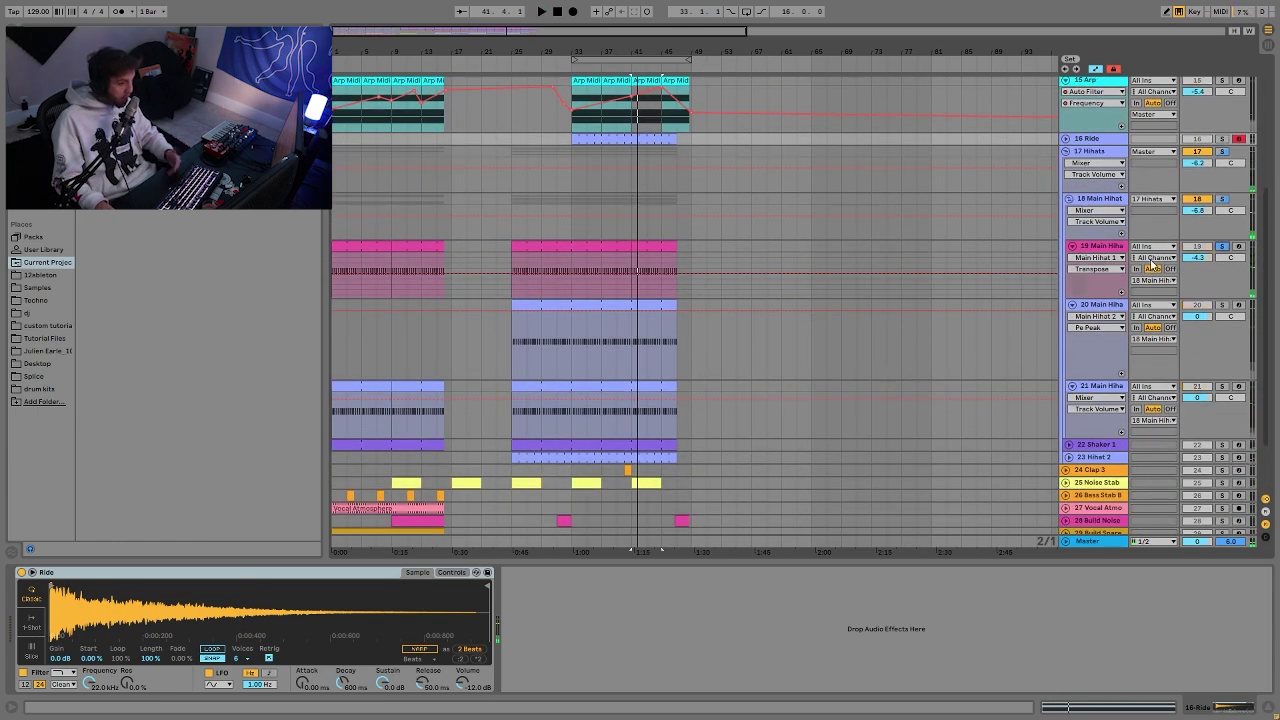
Set the 19 Main Hihat track's volume to -2.9 dB and audition the three main hi-hat layers one by one.
left_click_drag(1197, 257, 1197, 250)
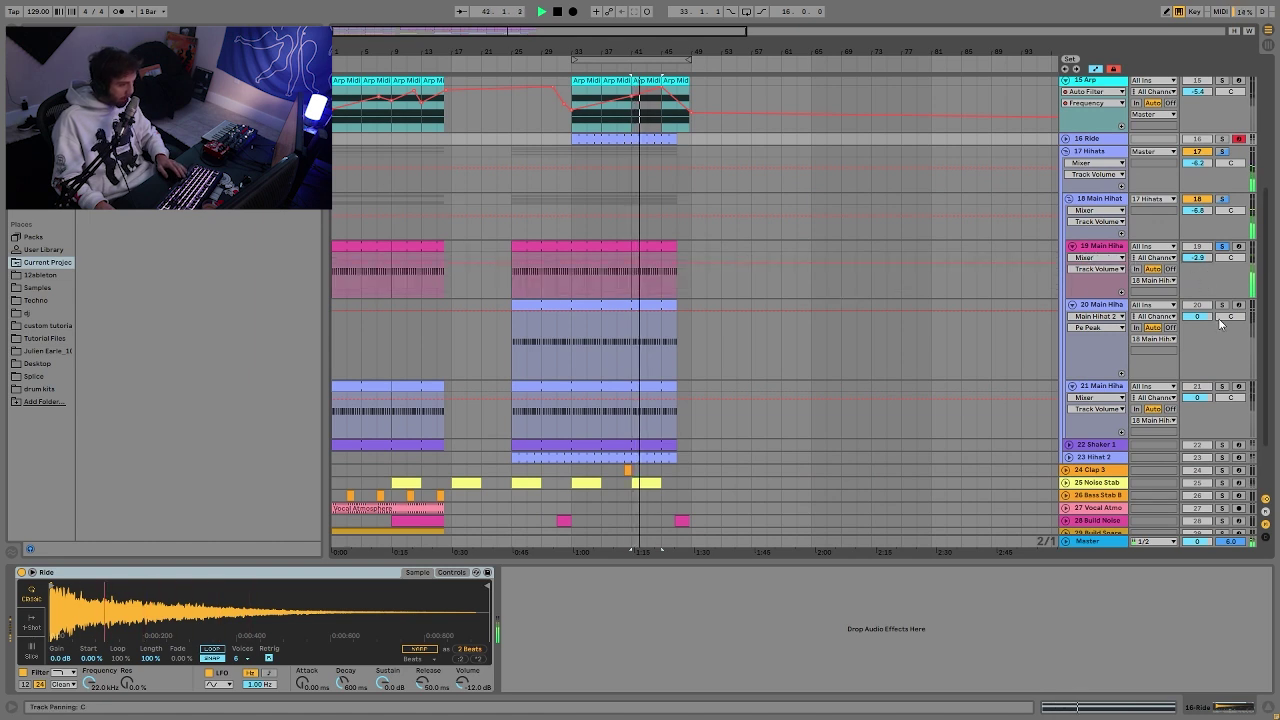
left_click(1221, 304)
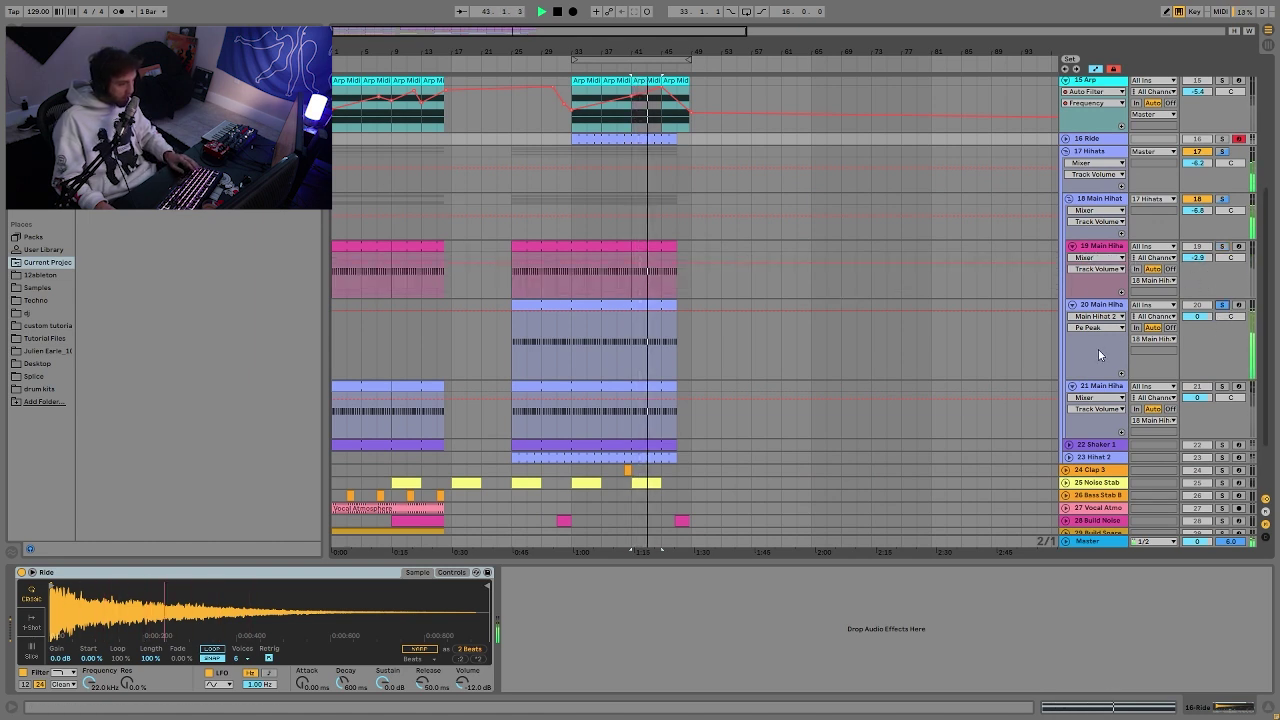
key("space")
key("space")
left_click(1205, 390)
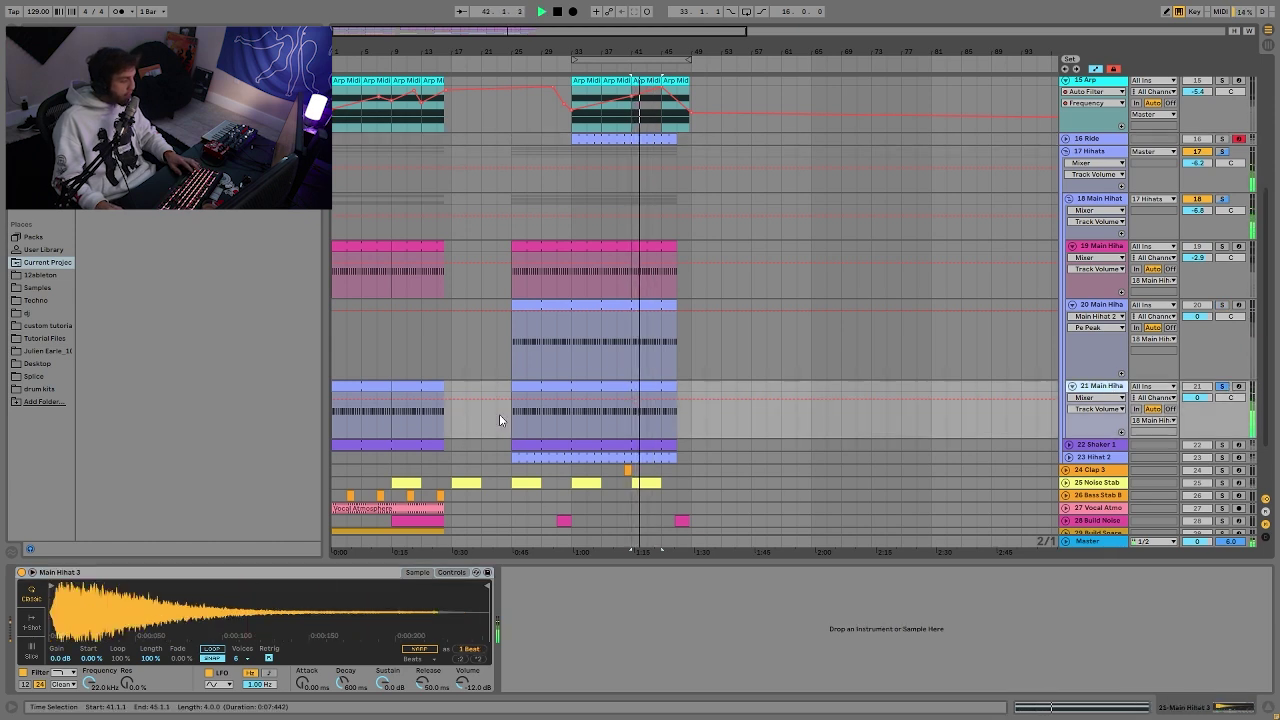
Play the whole 18 Main Hihat group, switching layers 21 and 19 off and back on to compare.
left_click(1221, 199)
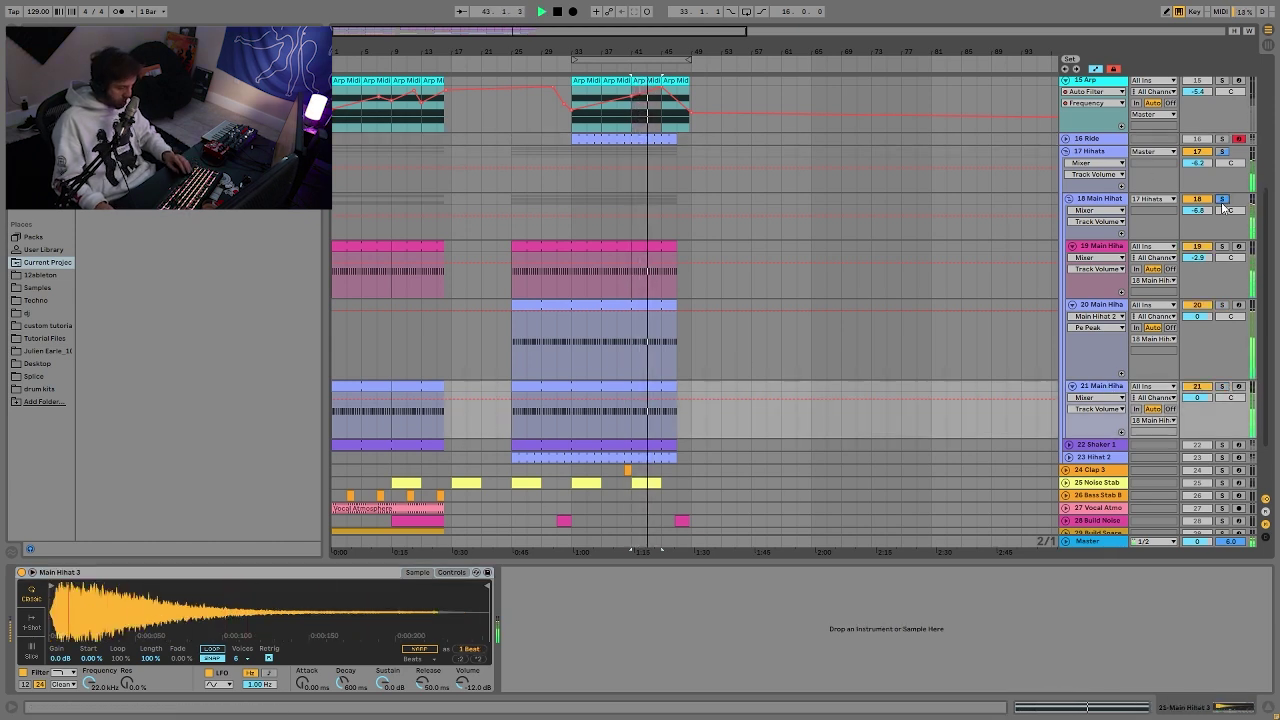
left_click(1199, 387)
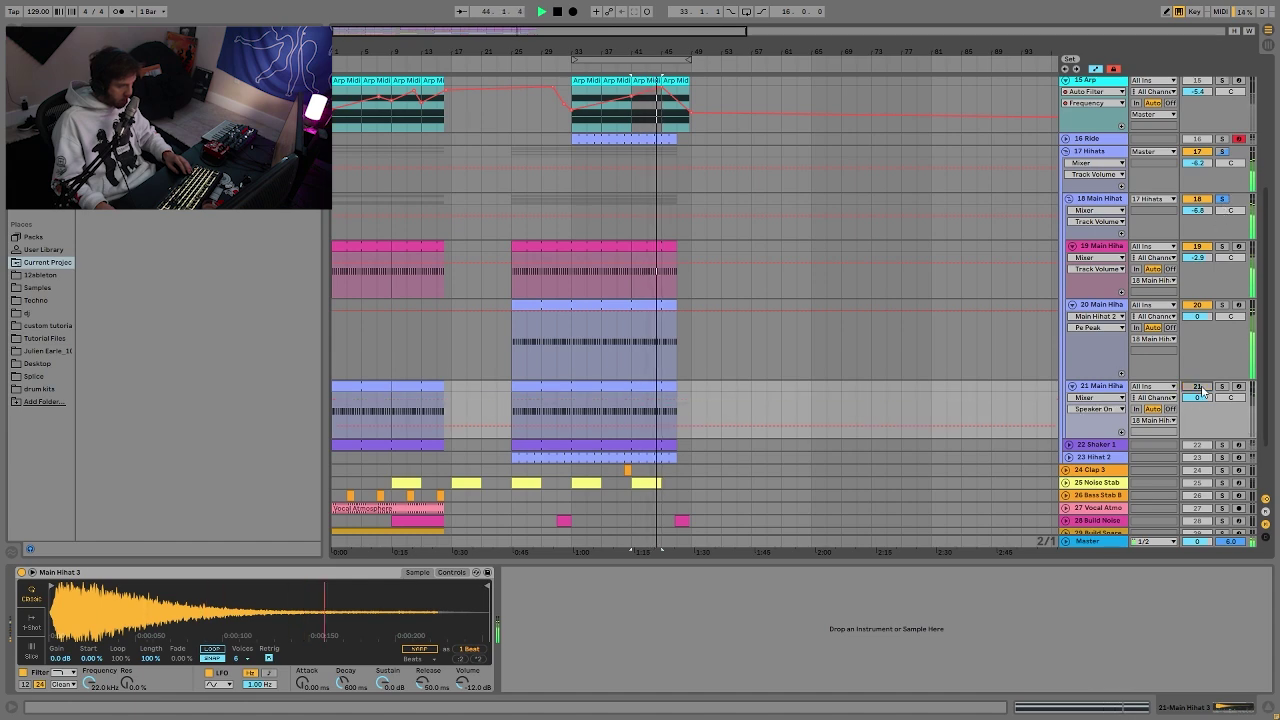
left_click(1199, 387)
left_click(1199, 246)
left_click(1199, 246)
Play 22 Shaker 1 and 23 Hihat 2 soloed, viewing Hihat 2's Auto Pan and Shaker 1's Reverb.
scroll(1096, 348, "down", 4)
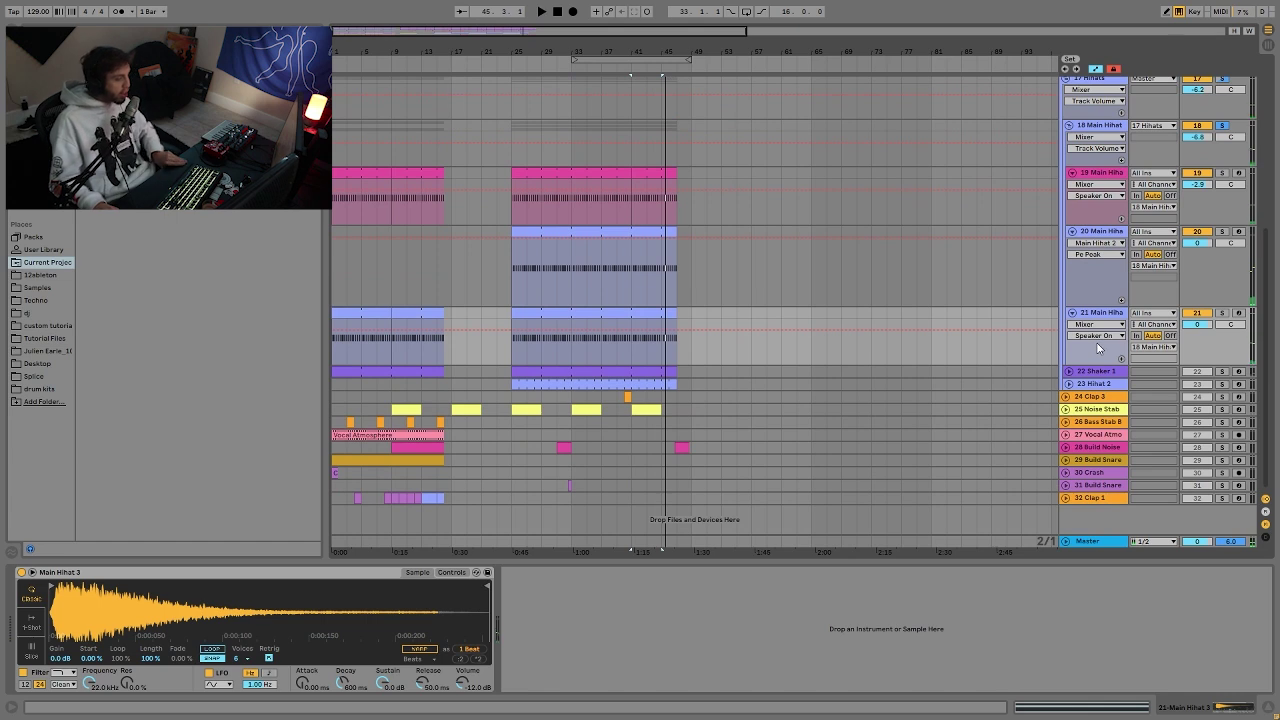
key("space")
left_click(1222, 384)
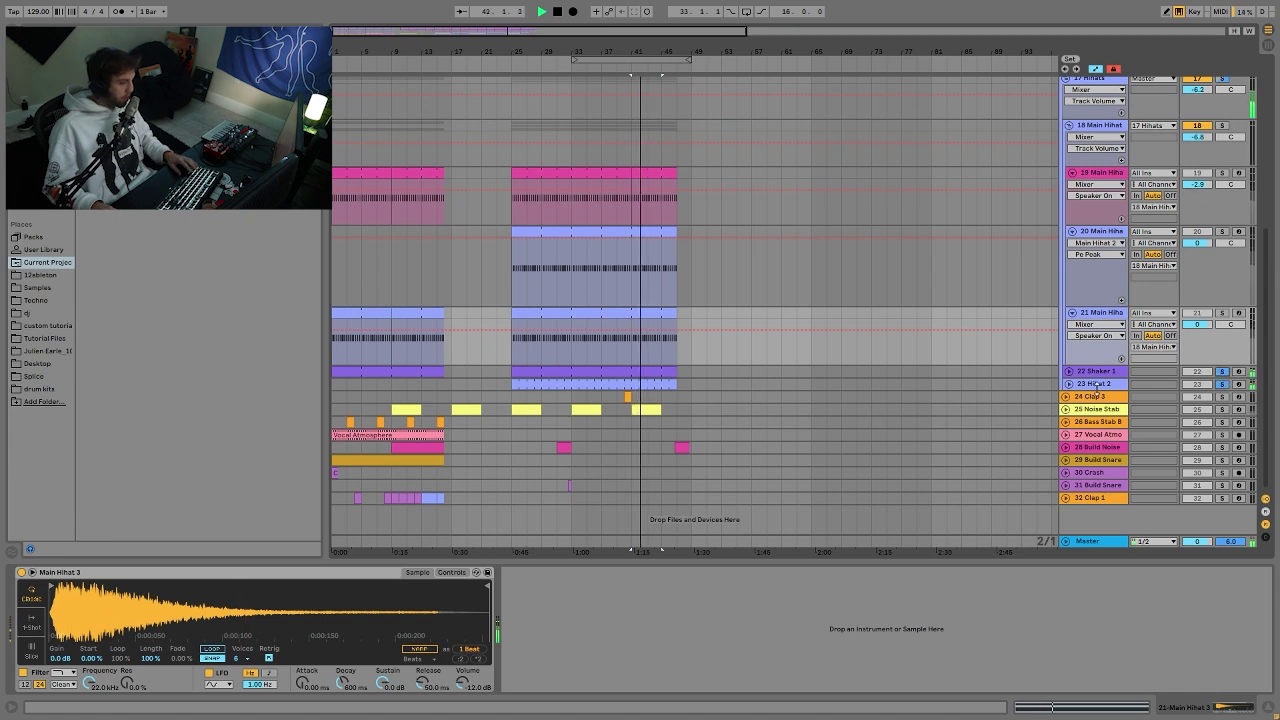
left_click(1096, 388)
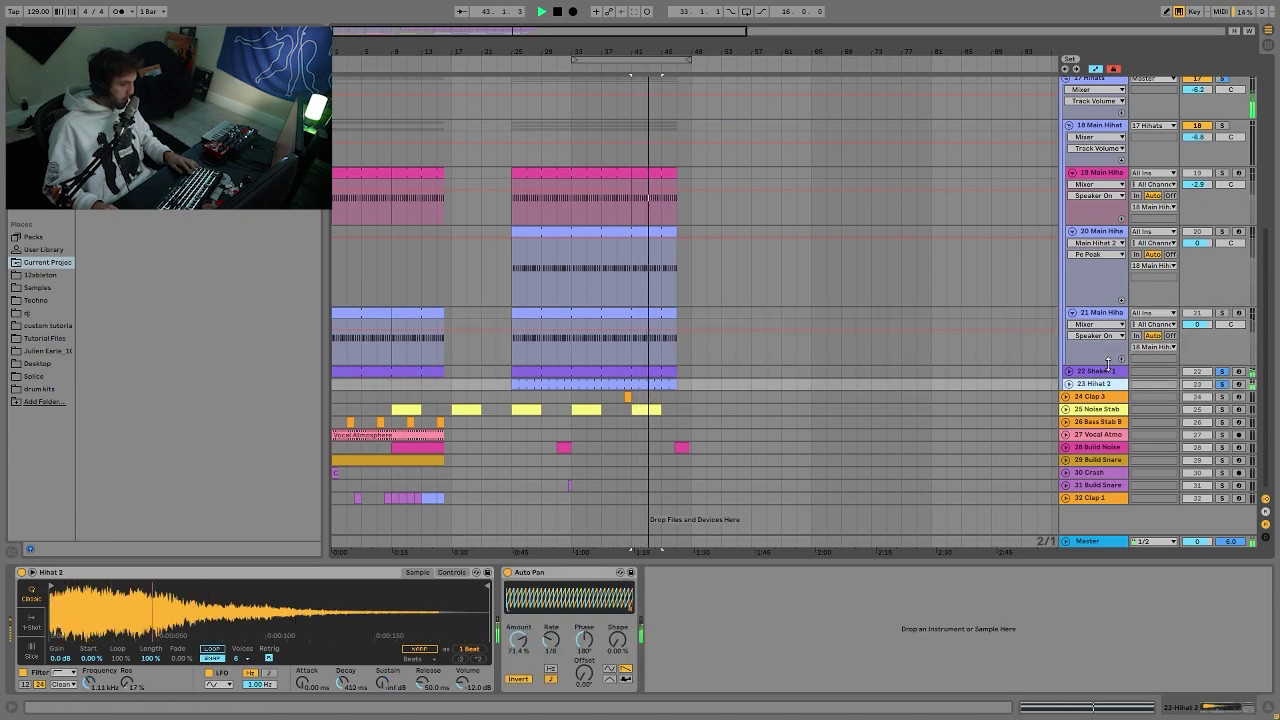
left_click(1098, 371)
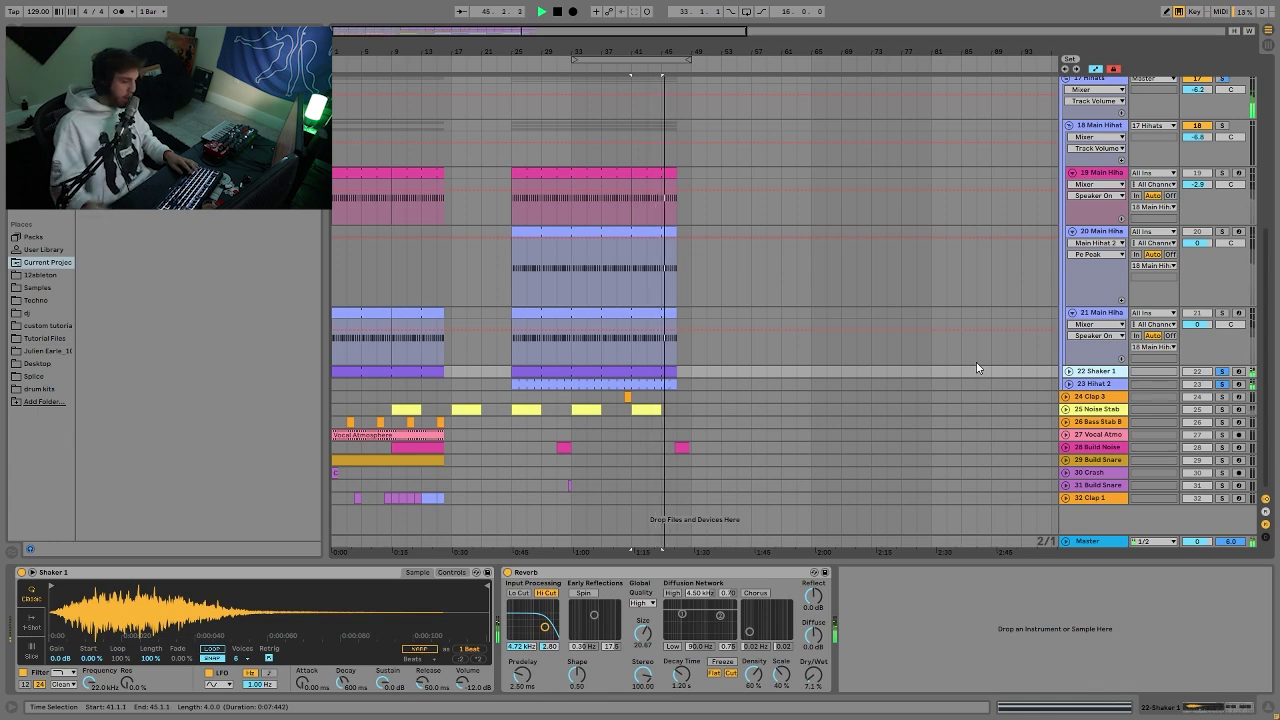
View the 17 Hihats group's Auto Filter and EQ Eight, and show the Auto Filter's Frequency automation.
scroll(976, 368, "up", 3)
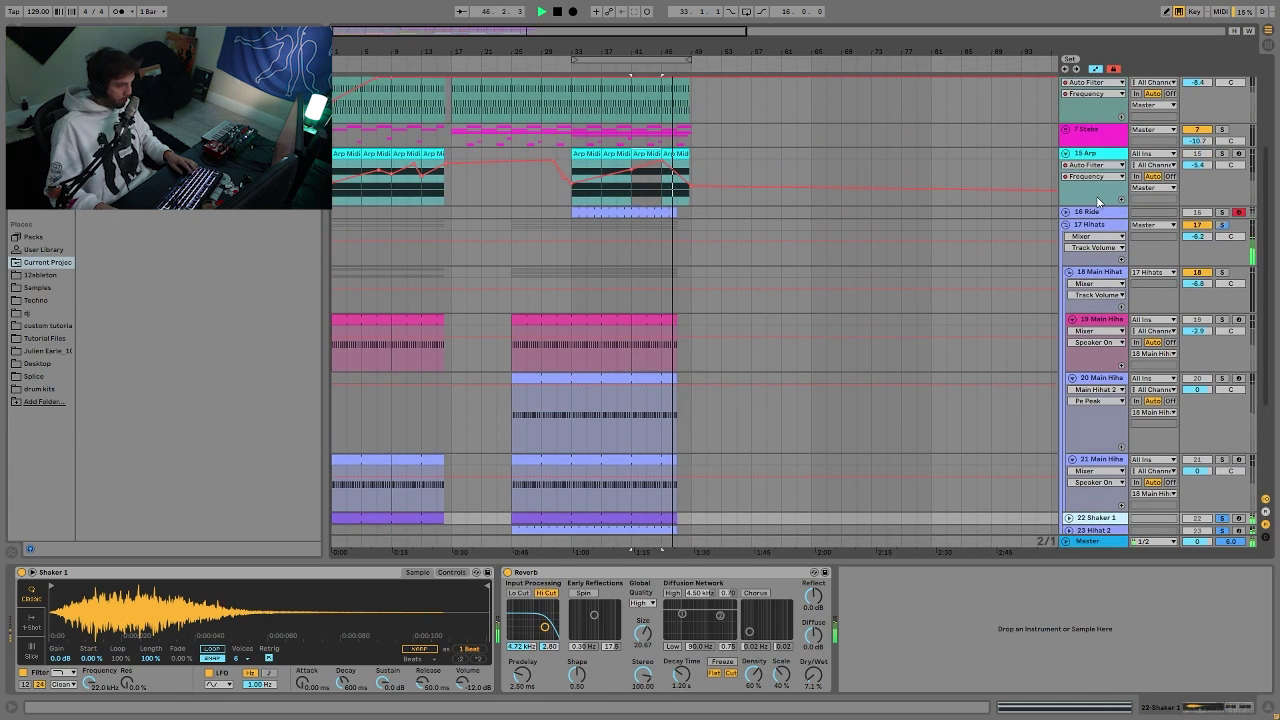
left_click(1092, 224)
key("space")
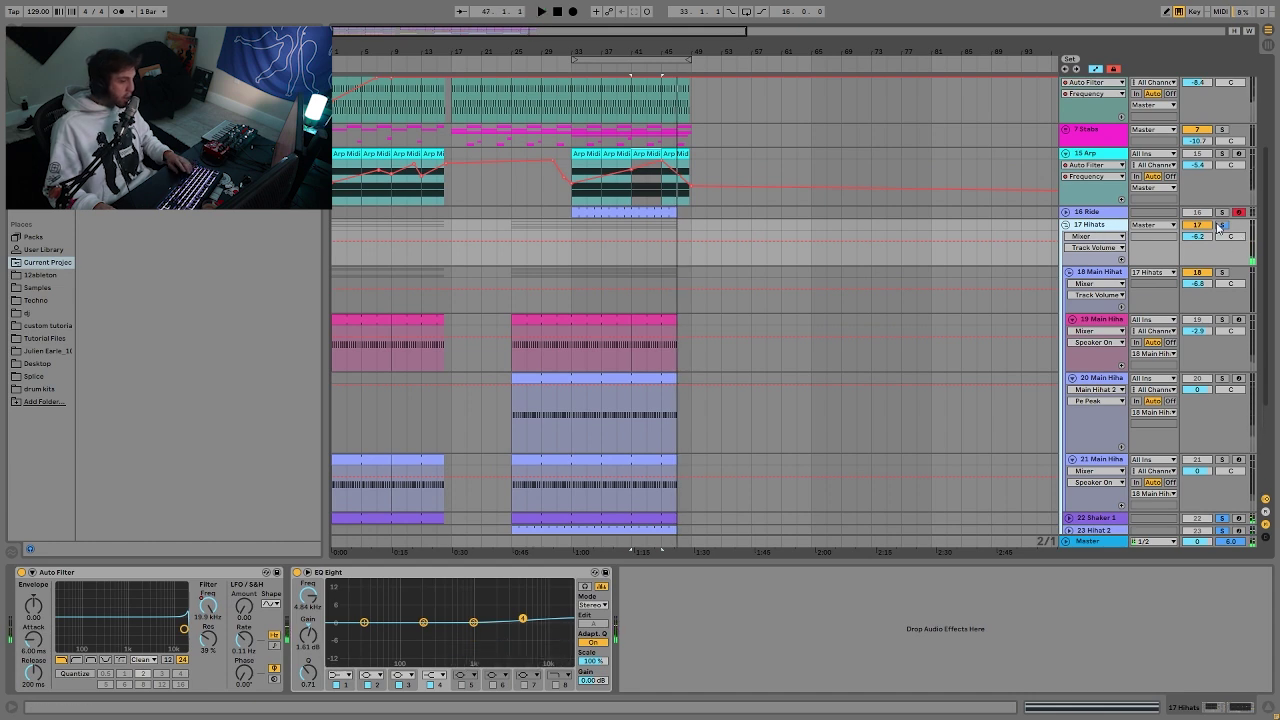
left_click(1220, 224)
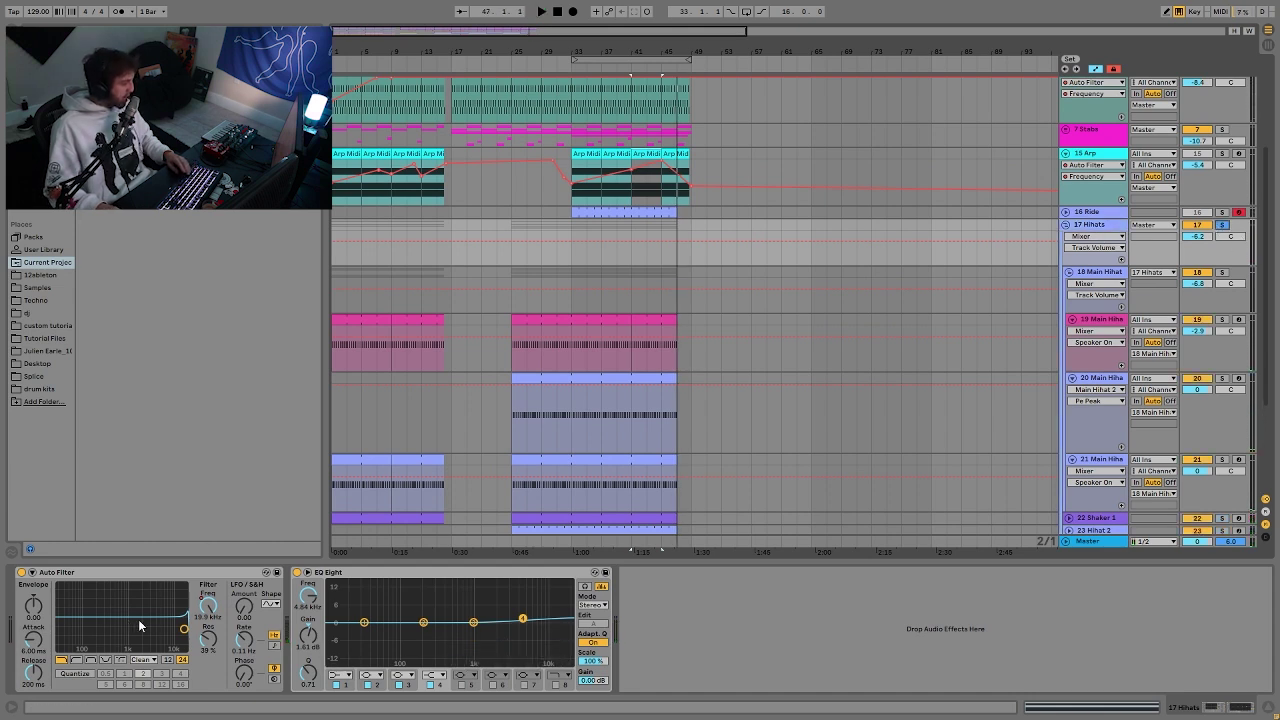
left_click(207, 612)
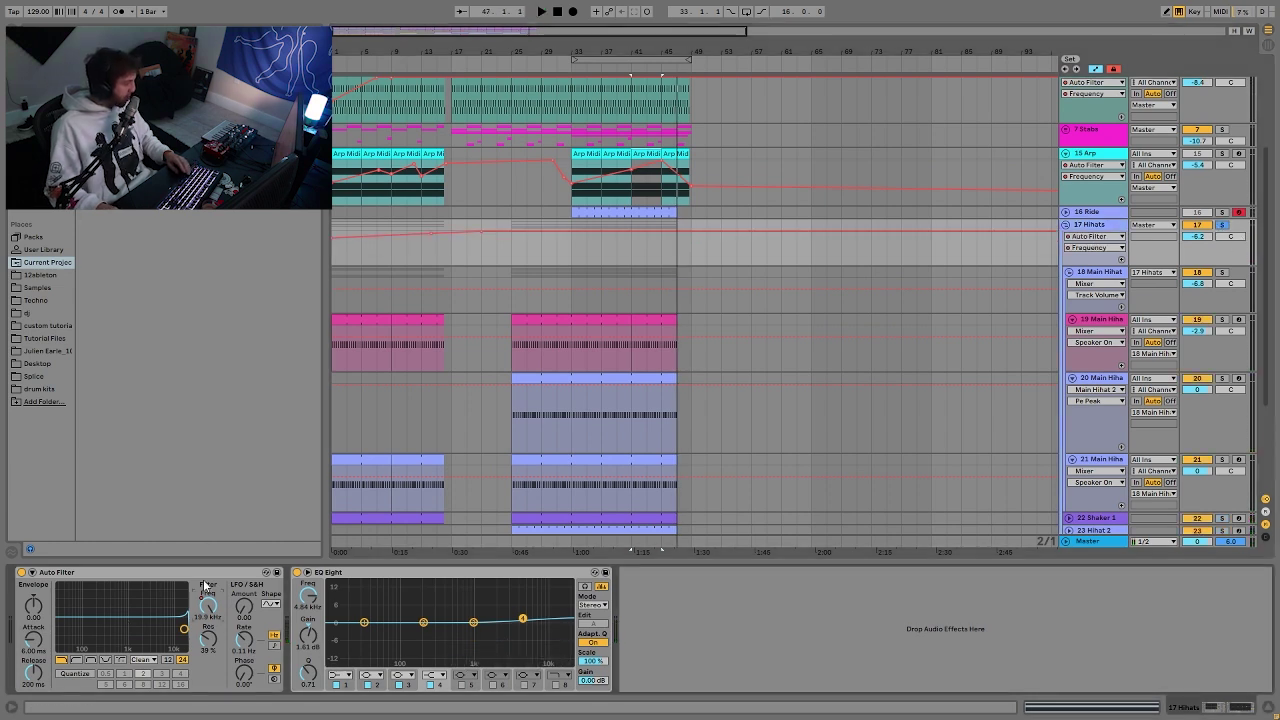
Play the soloed hi-hats from near the start of the arrangement and from 25.1.1 to compare the filter automation.
left_click(350, 252)
key("space")
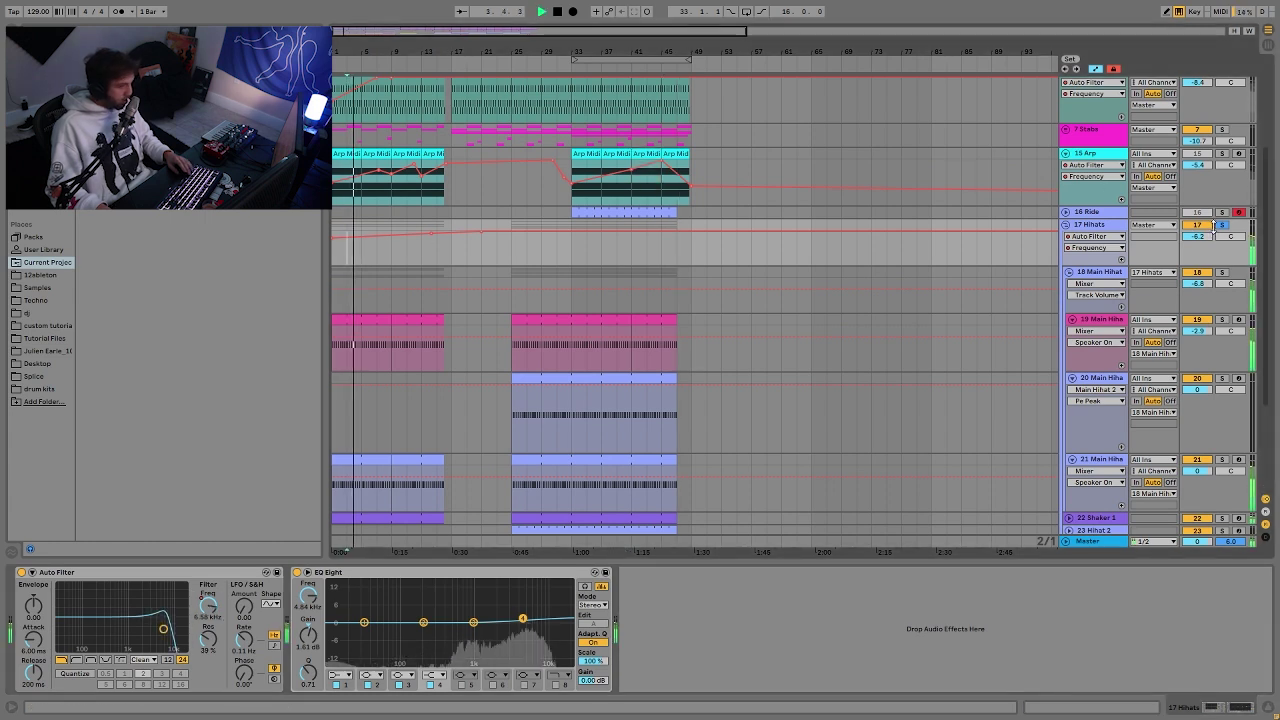
key("space")
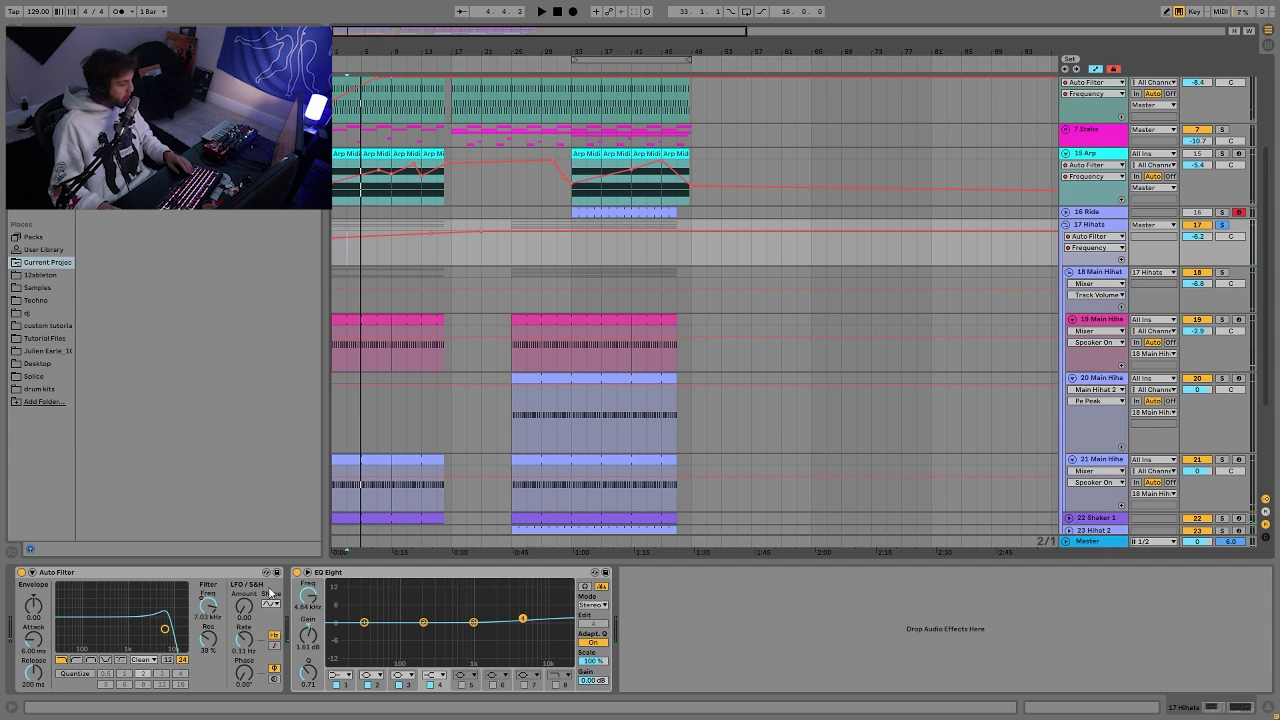
left_click(511, 254)
key("space")
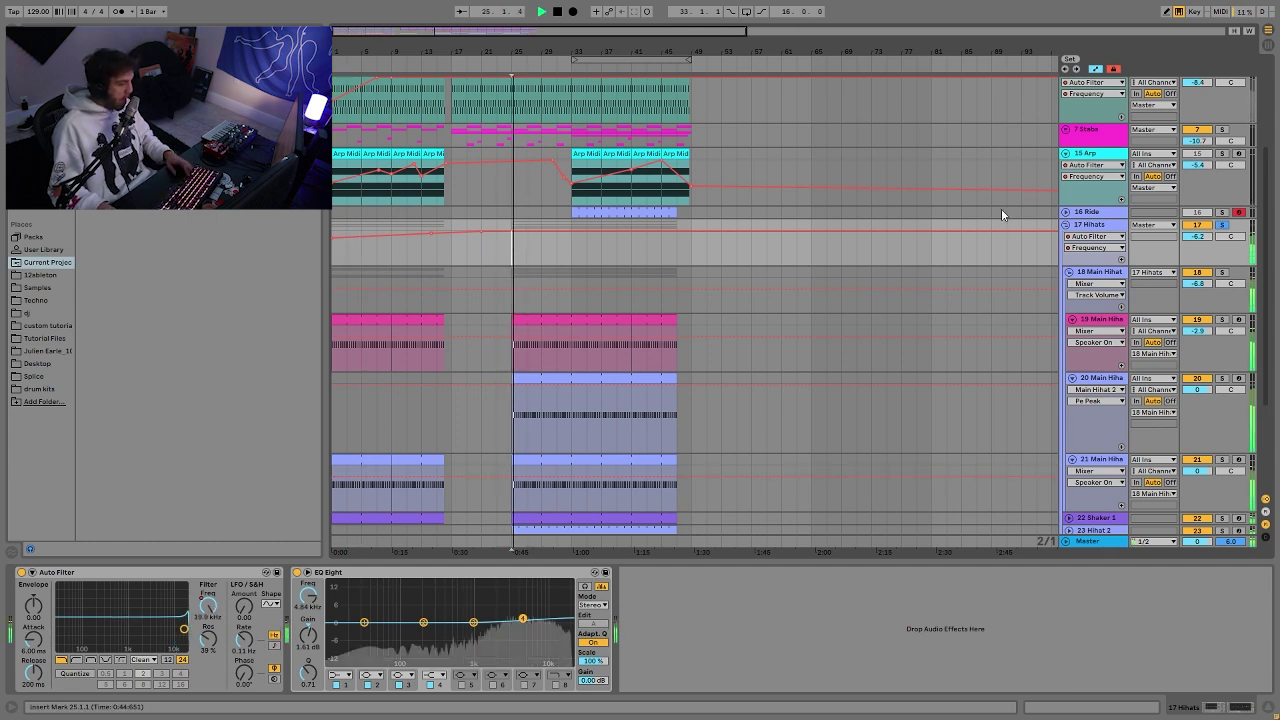
Fold the 17 Hihats group and clear its solo to hear the full mix.
left_click(1066, 224)
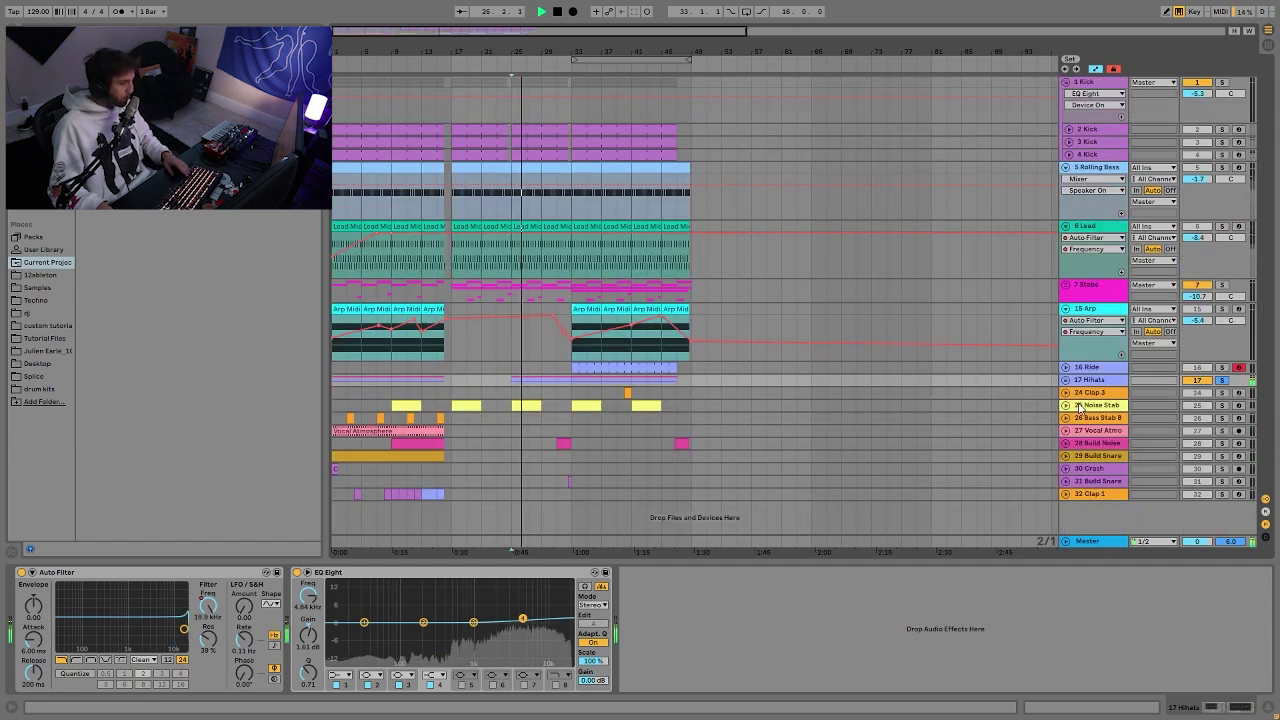
left_click(1222, 380)
key("space")
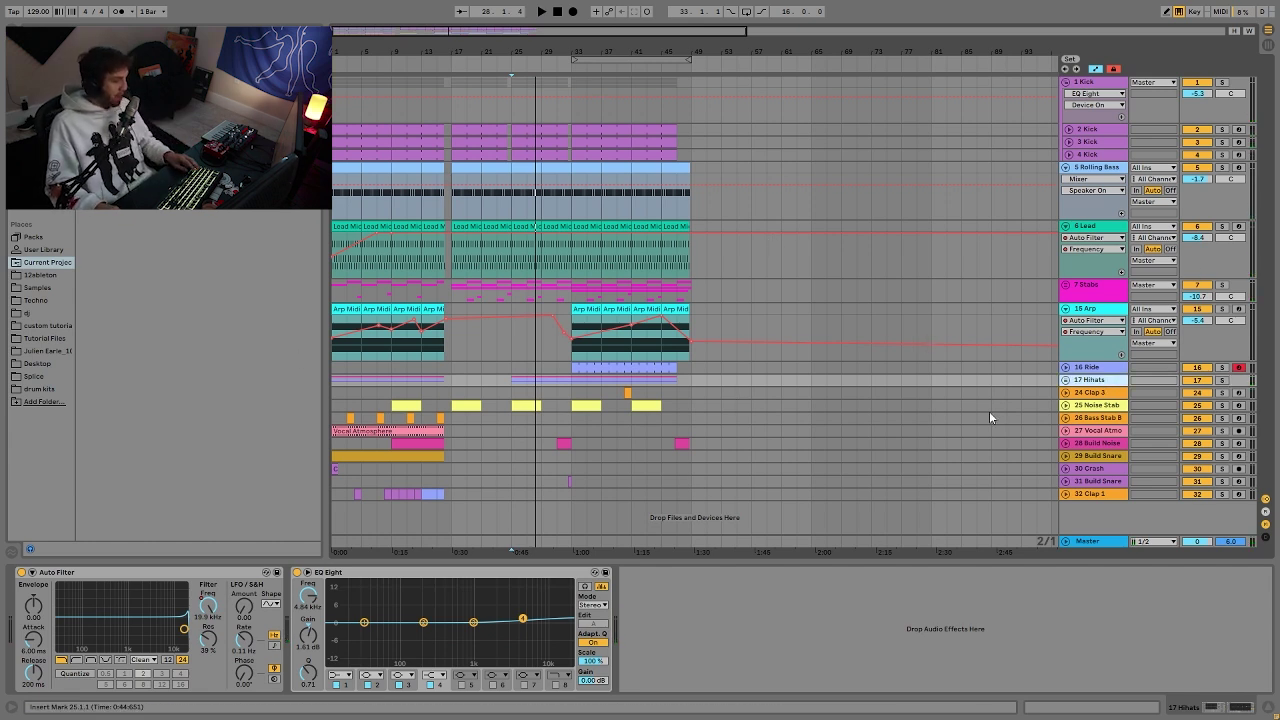
Highlight the main tracks from 1 Kick to 17 Hihats, followed by the extra tracks from 24 Clap 3 to 32 Clap 1.
left_click(1087, 83)
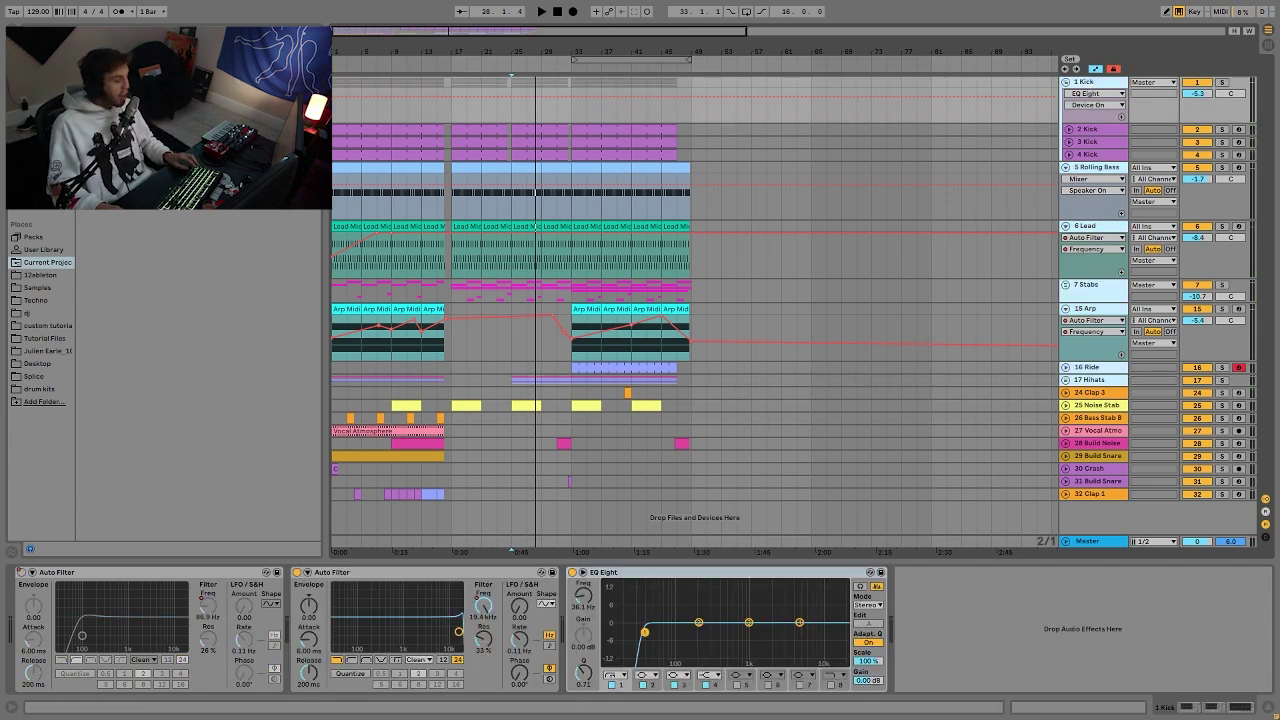
left_click(1119, 394)
left_click(1098, 494)
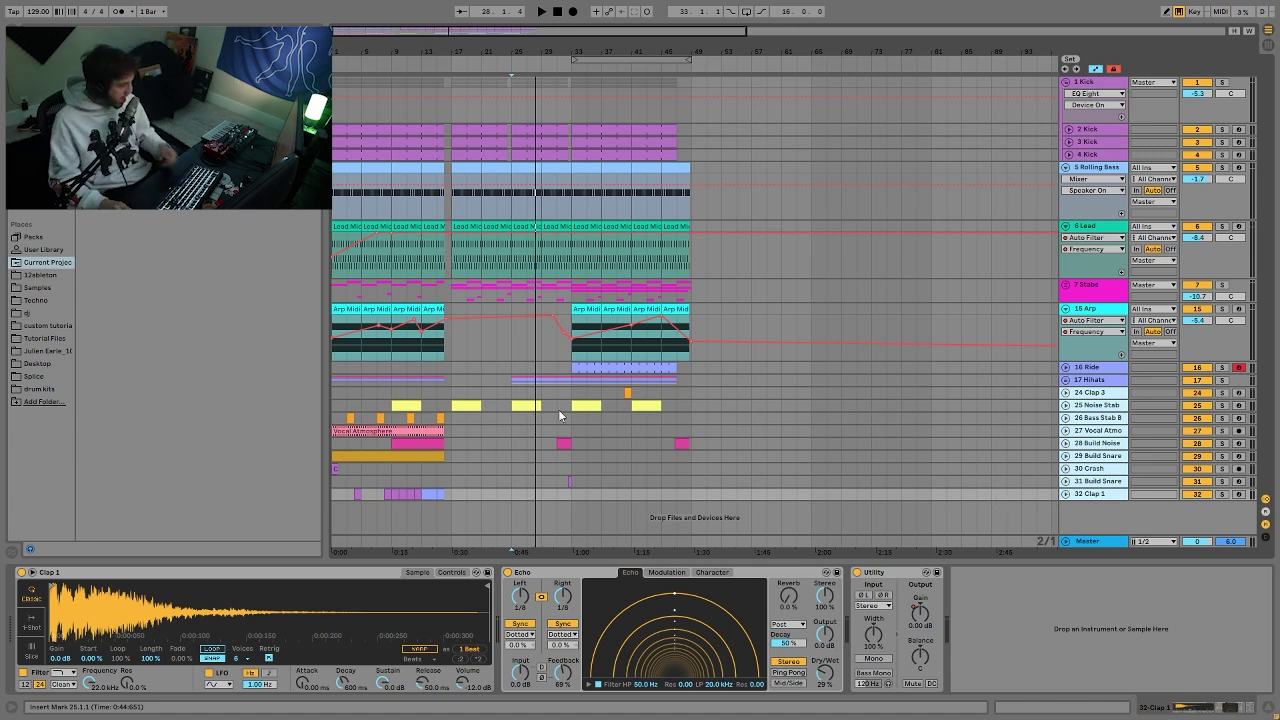
View Clap 3's devices, and unfold 25 Noise Stab to play the full mix from its clip at 25.1.1.
left_click(627, 393)
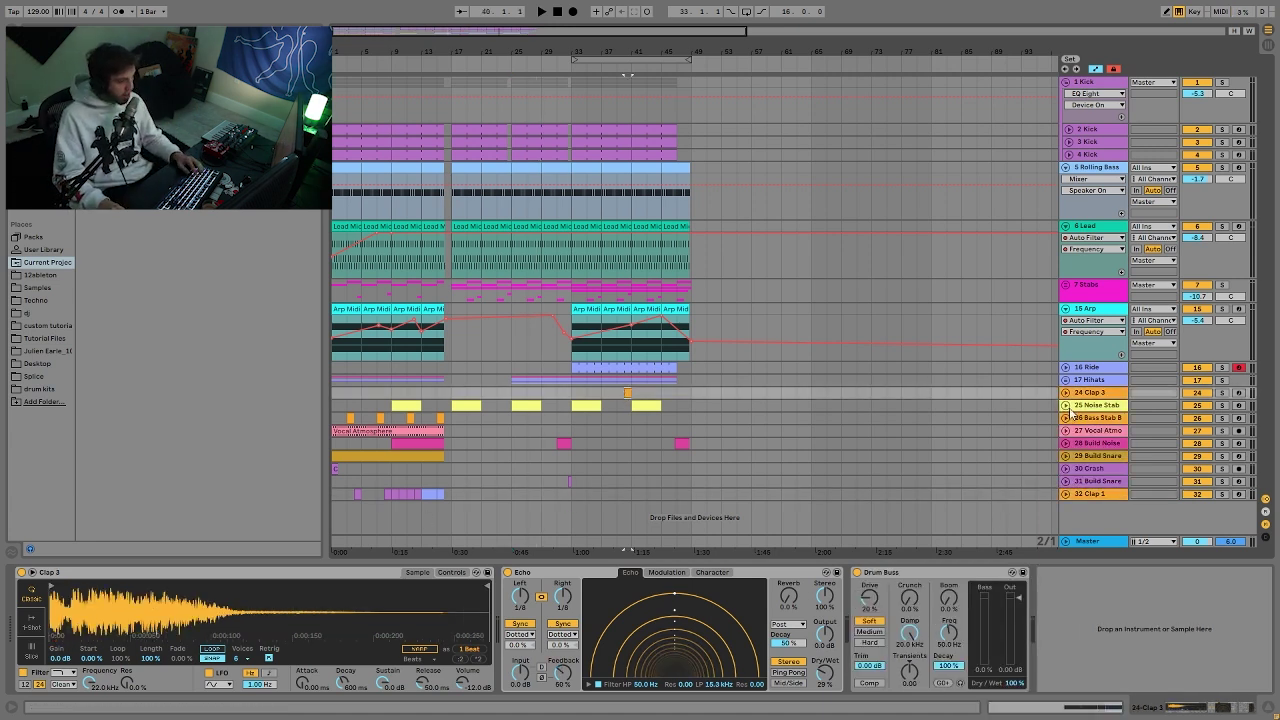
left_click(1066, 405)
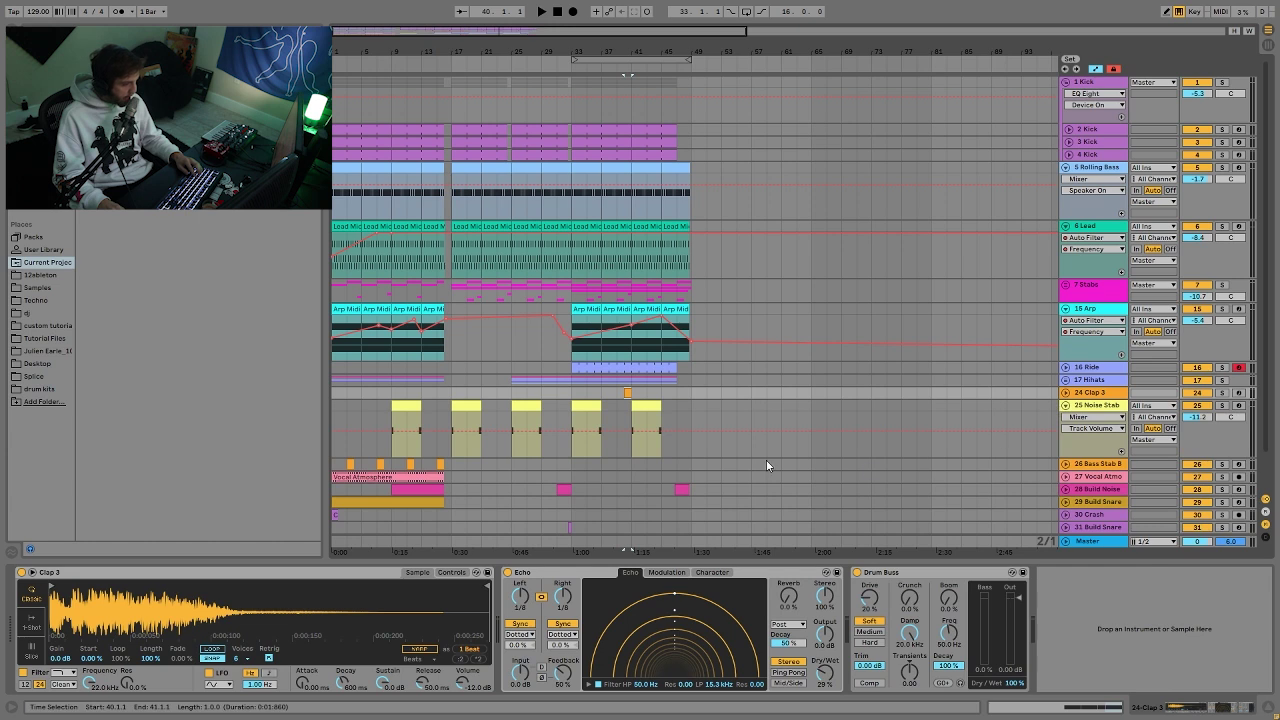
left_click(525, 406)
key("space")
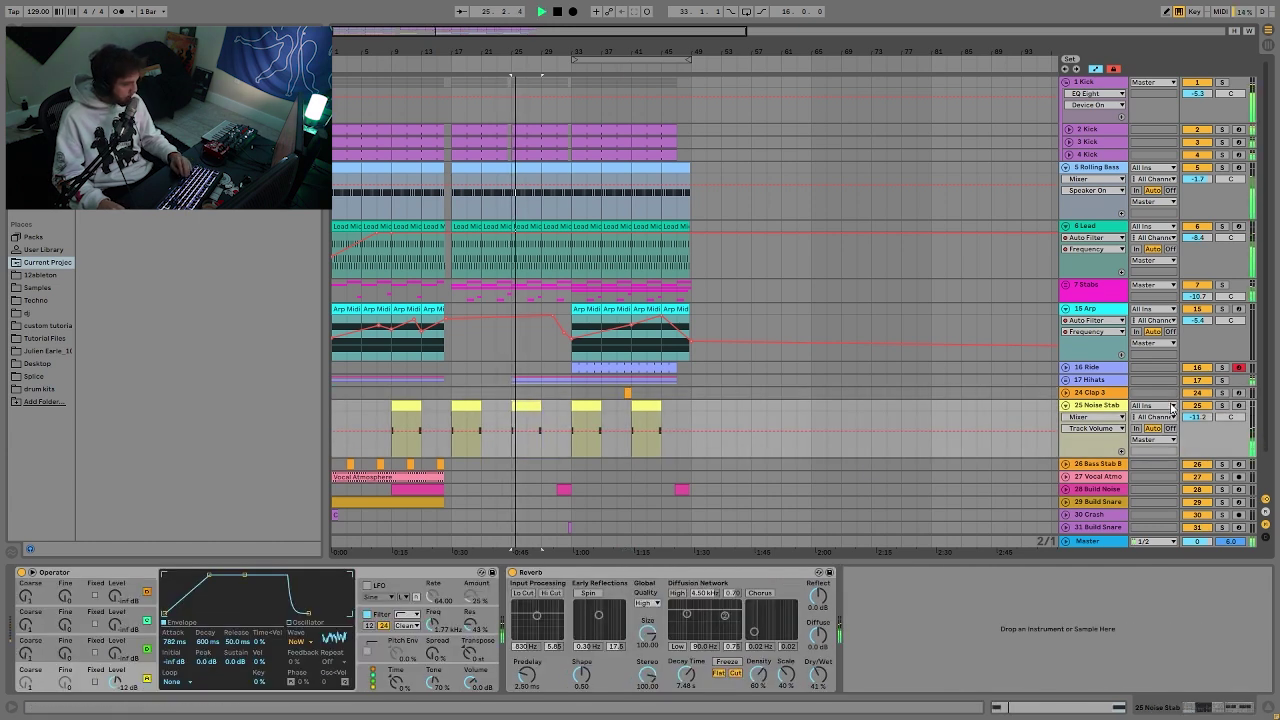
Solo 25 Noise Stab and play its clip, and clear the solo to compare it with the full mix.
left_click(1221, 405)
left_click(529, 403)
key("space")
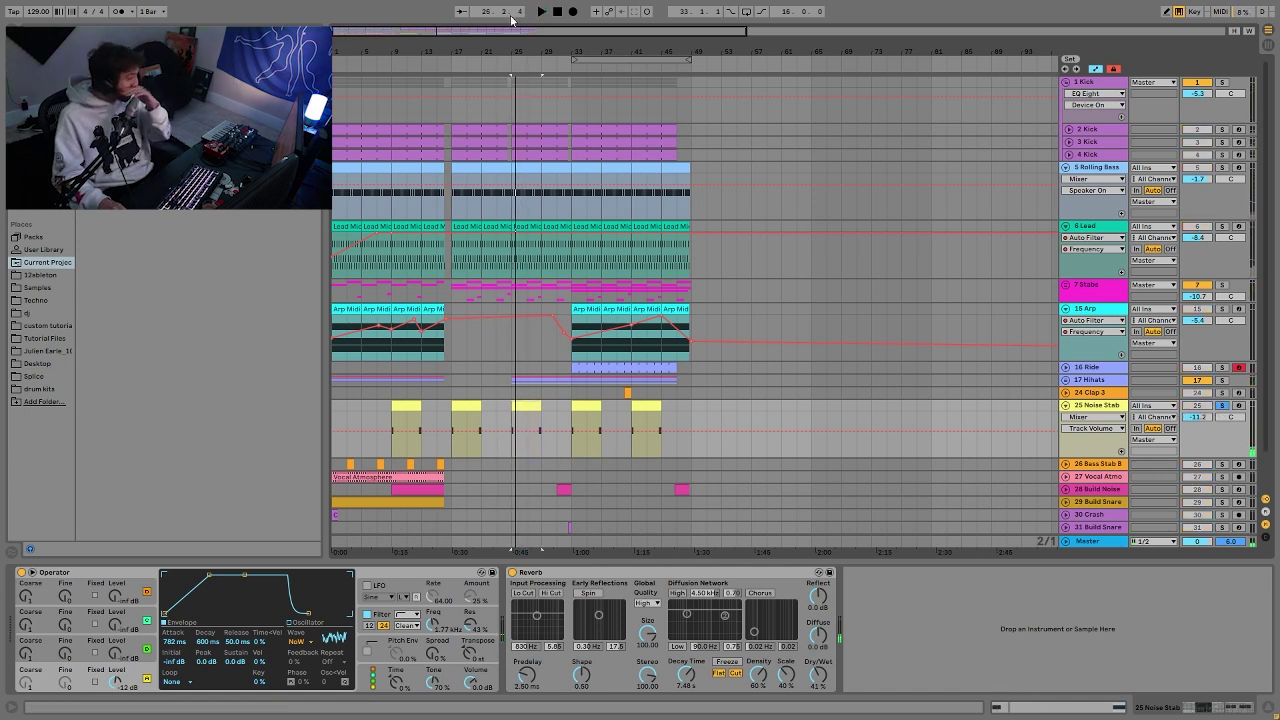
left_click(541, 68)
left_click(1221, 406)
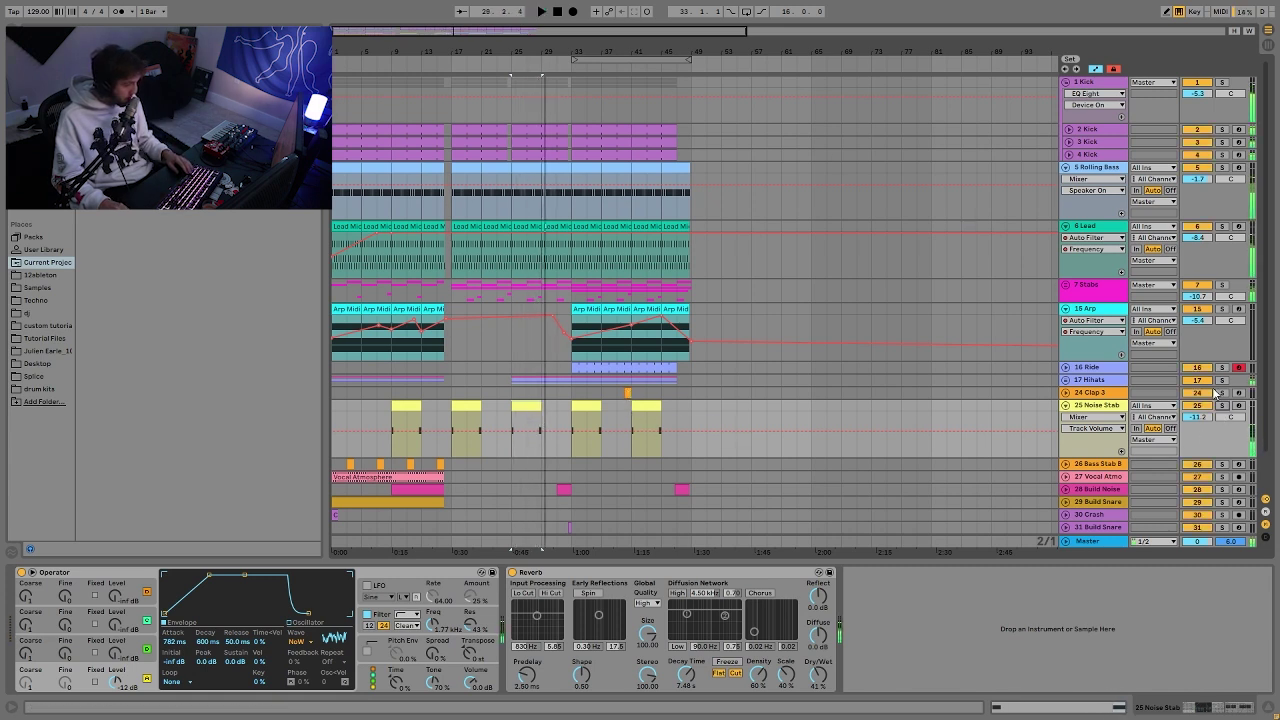
Audition the 24 Clap 3 clip at 40.1.1 soloed and in the mix, and play the 31 Build Snare clip at 32.3.1.
left_click(628, 390)
scroll(628, 370, "down", 1)
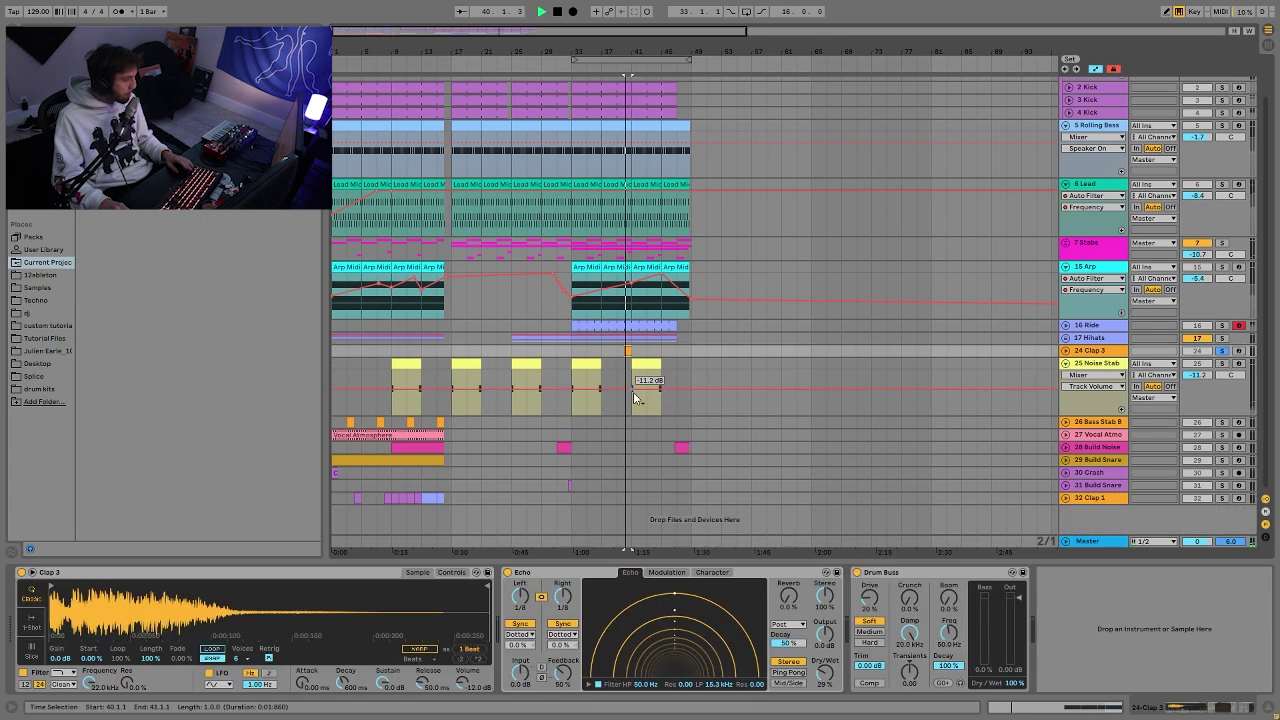
left_click(1221, 350)
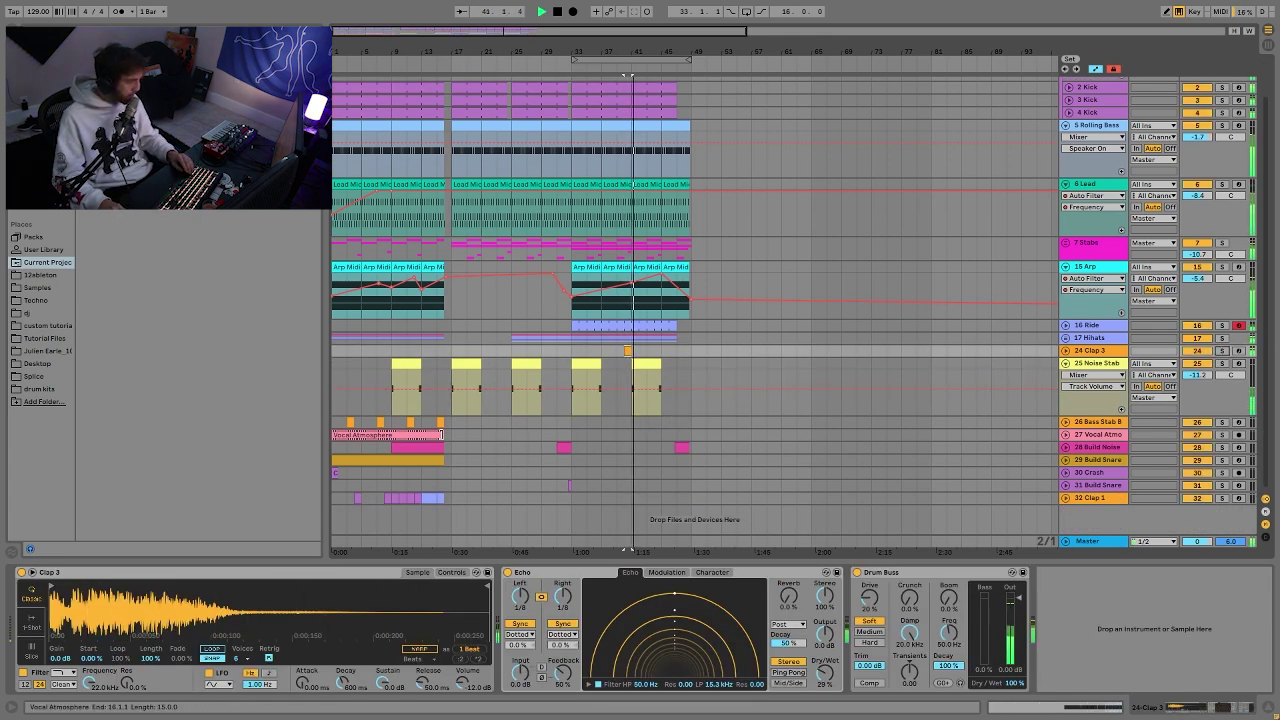
left_click(572, 485)
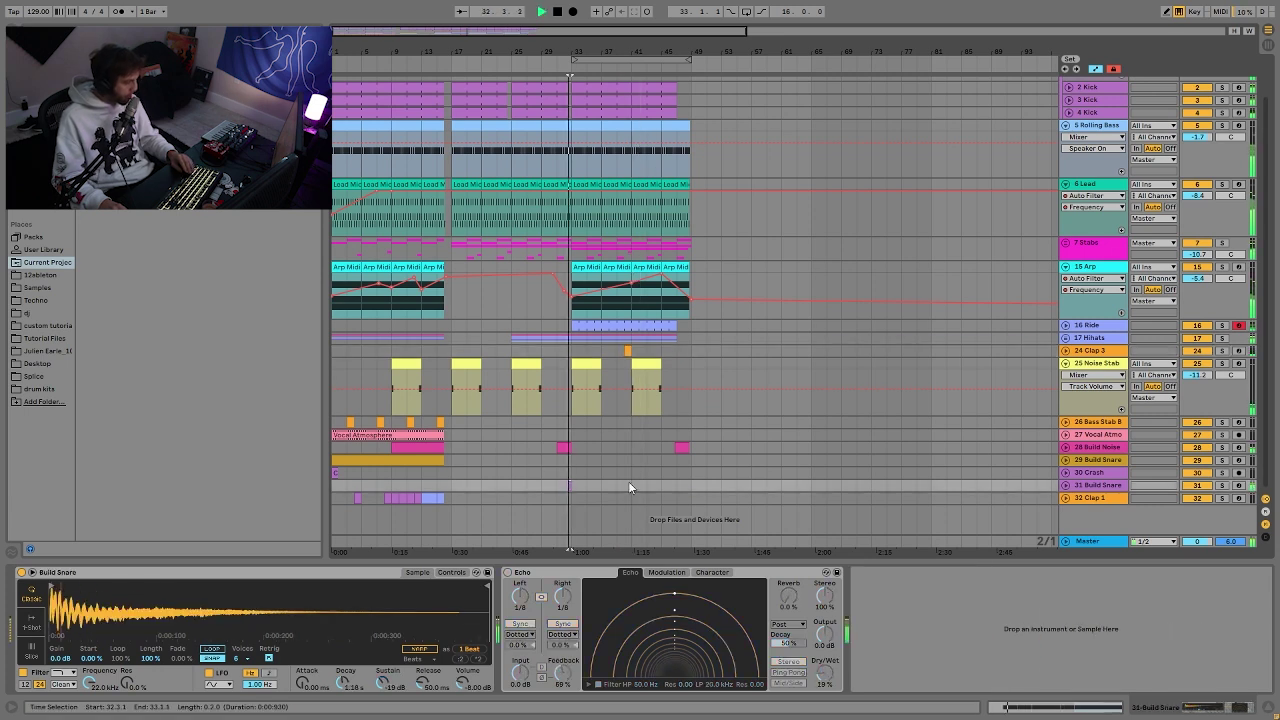
Unfold the 31 Build Snare track, then solo 28 Build Noise and play its clip at 31.1.1.
left_click(1066, 485)
left_click(1222, 486)
left_click(1223, 447)
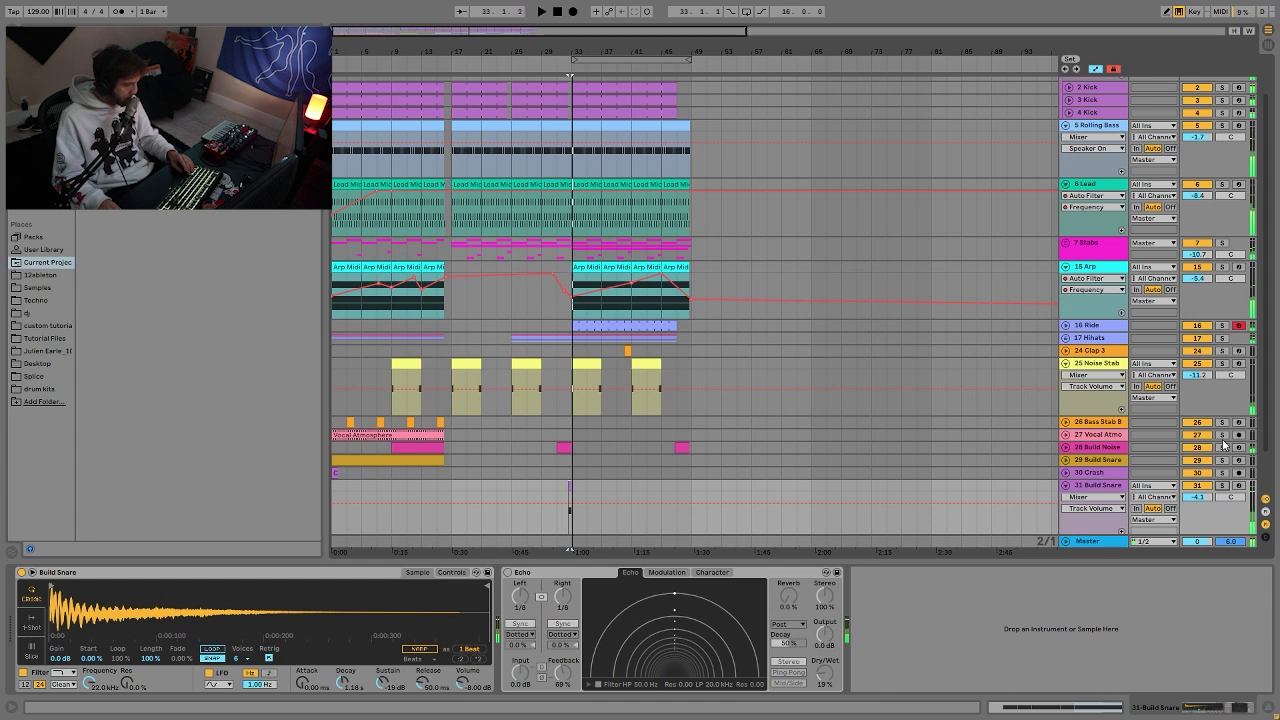
left_click(565, 449)
key("space")
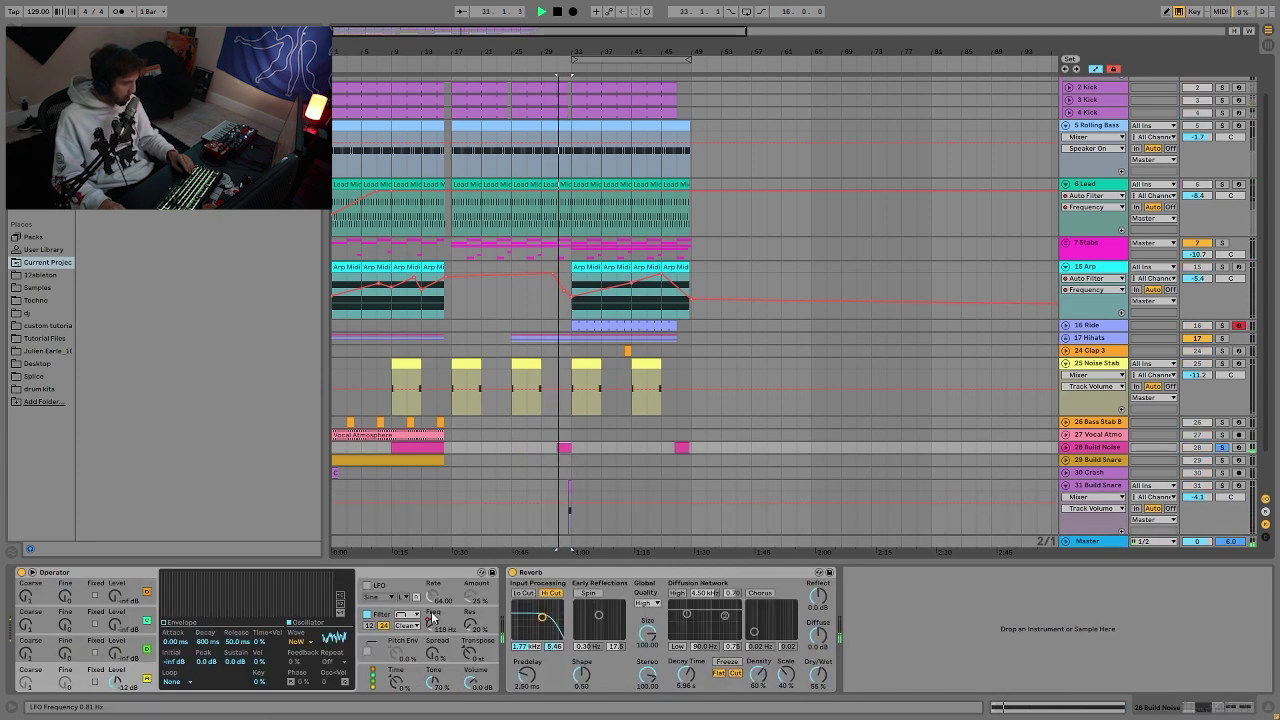
Show the Operator Filter Freq automation on 28 Build Noise and examine the Operator's noise oscillator and filter settings.
right_click(431, 630)
left_click(472, 555)
right_click(431, 630)
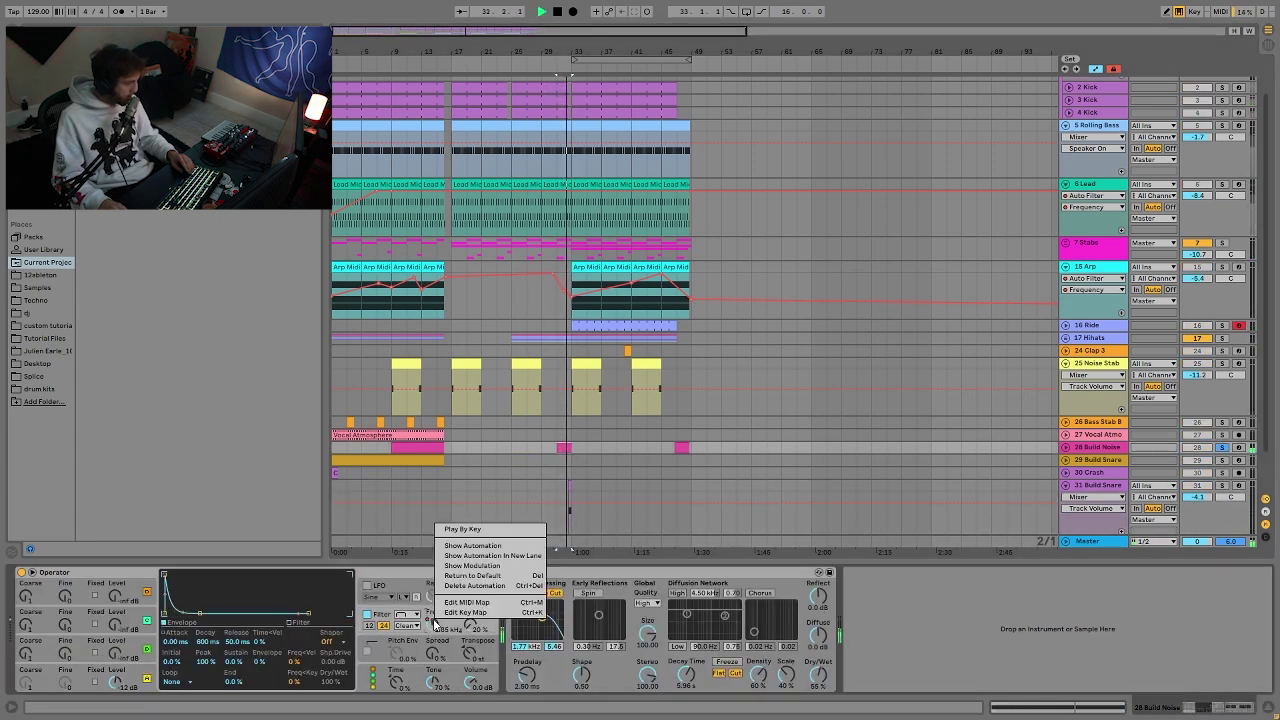
left_click(476, 529)
key("space")
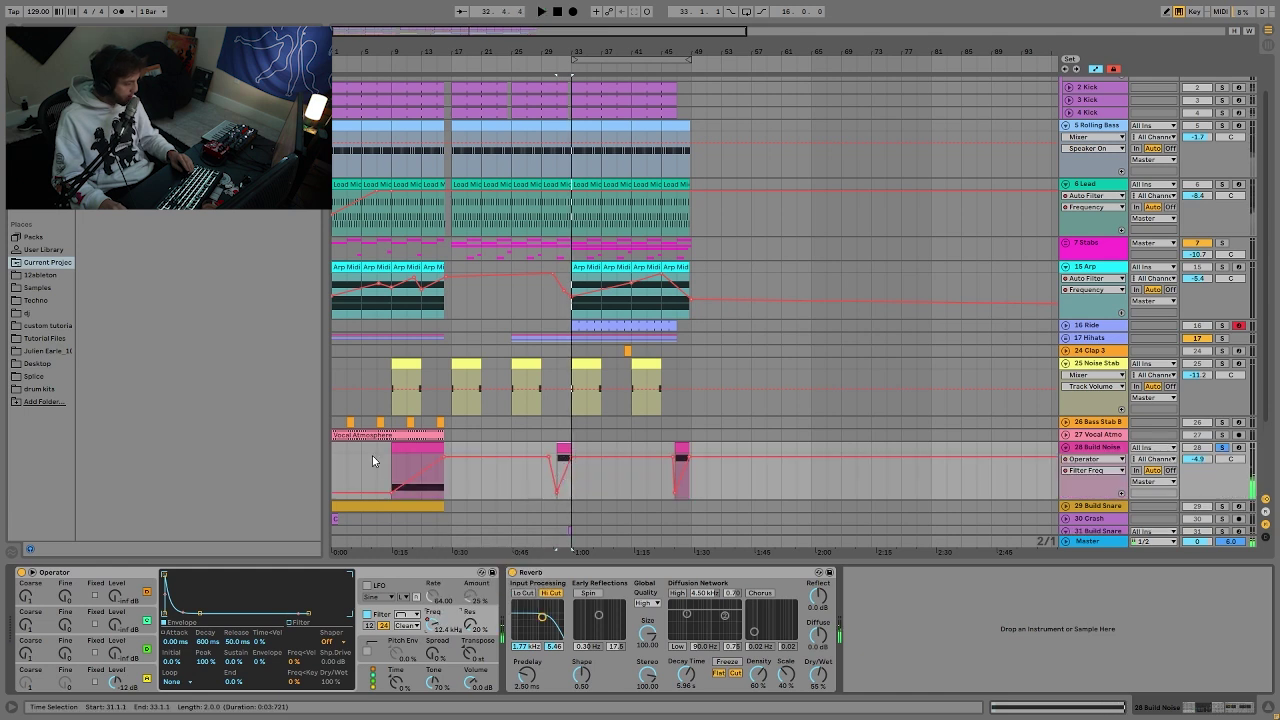
left_click(156, 676)
left_click(383, 624)
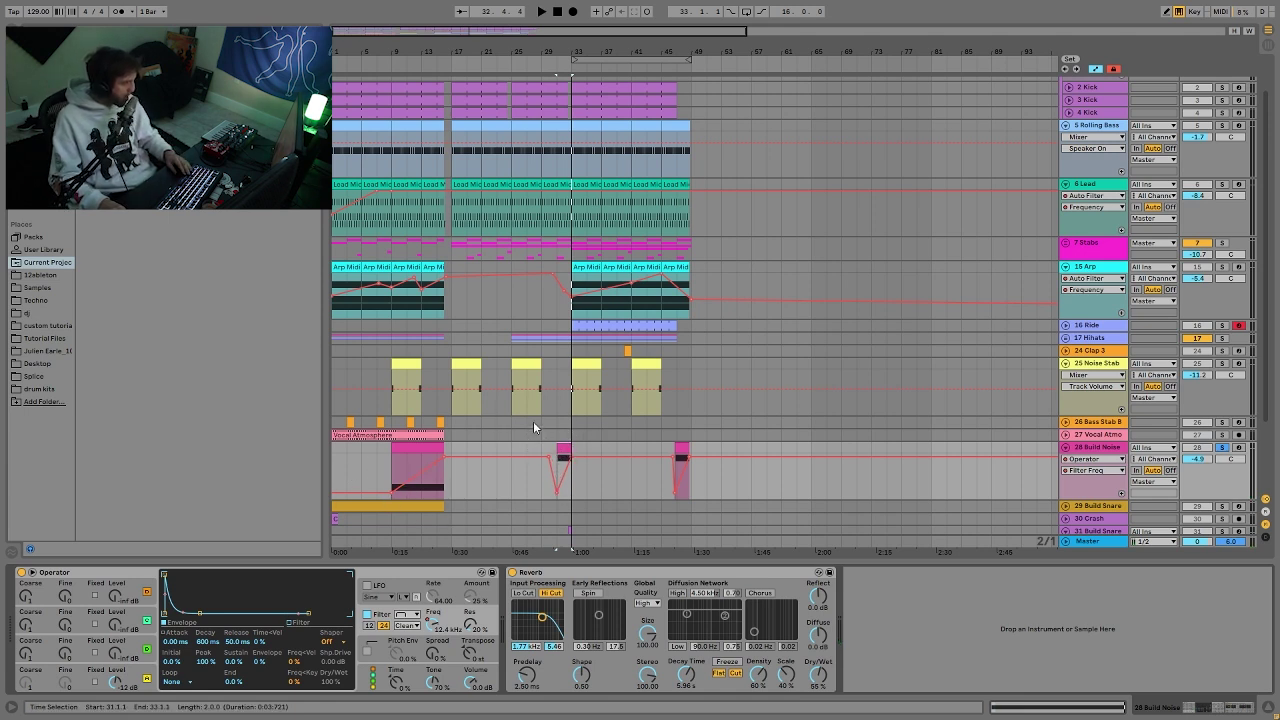
Clear the Build Noise solo and play its 31.1.1 clip in the full mix.
key("space")
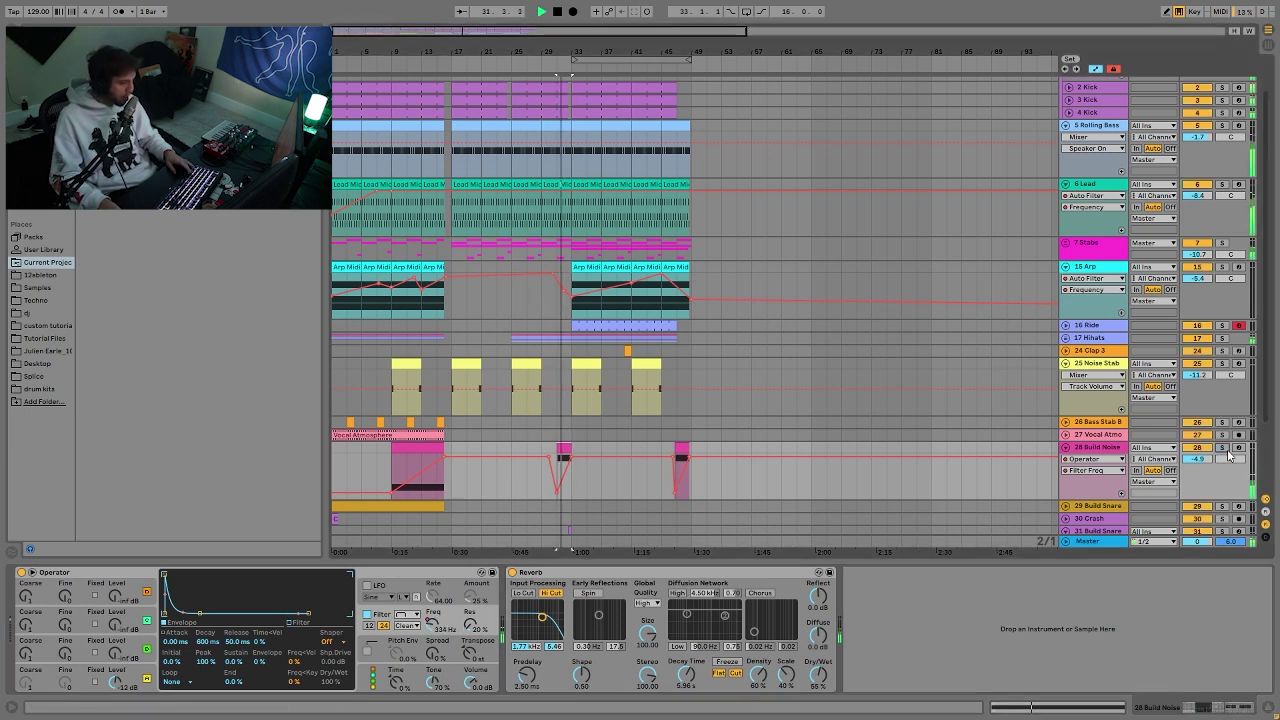
scroll(635, 433, "down", 3)
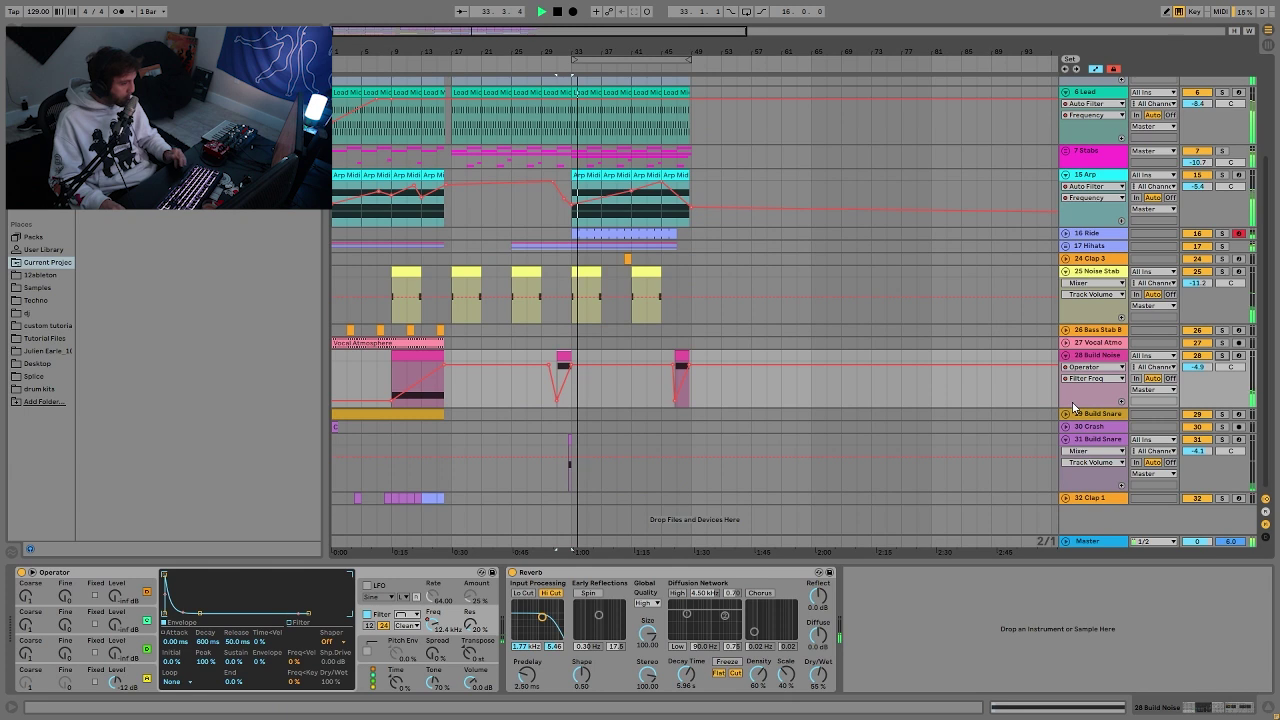
key("space")
Solo 32 Clap 1, play it from 9.1.1 and unfold the track.
left_click(1222, 500)
left_click(394, 479)
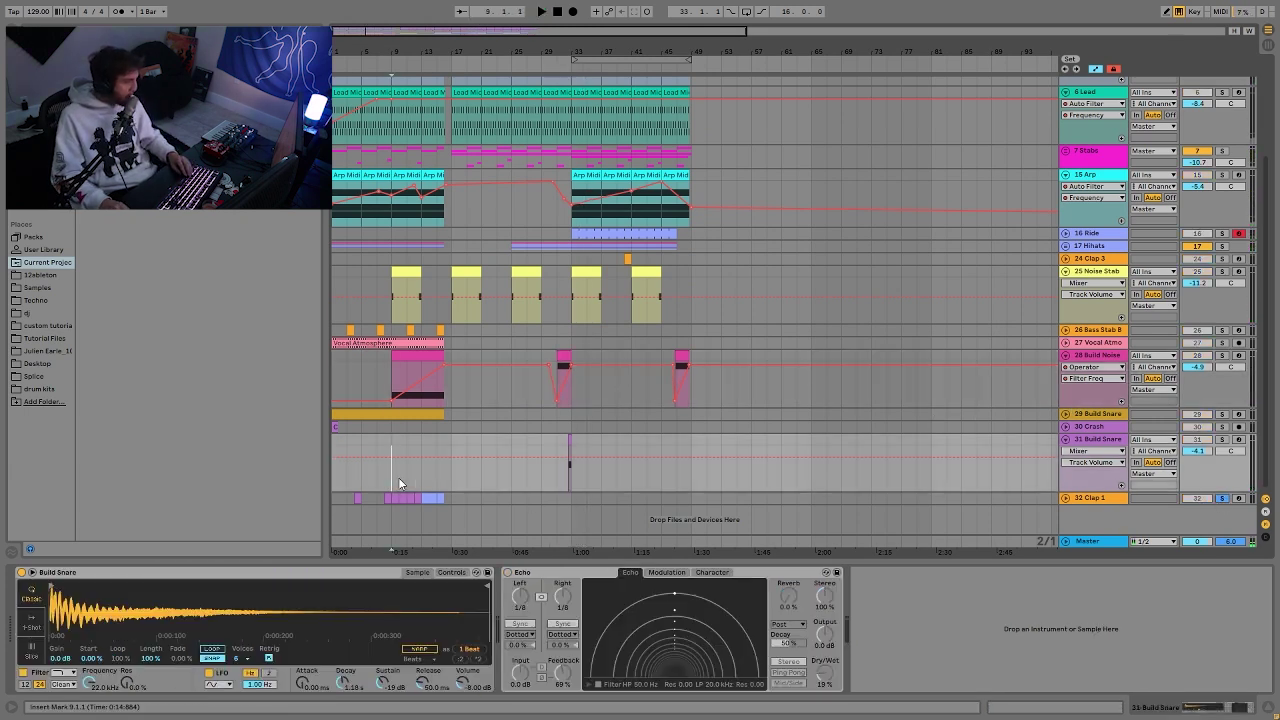
key("space")
left_click(1065, 497)
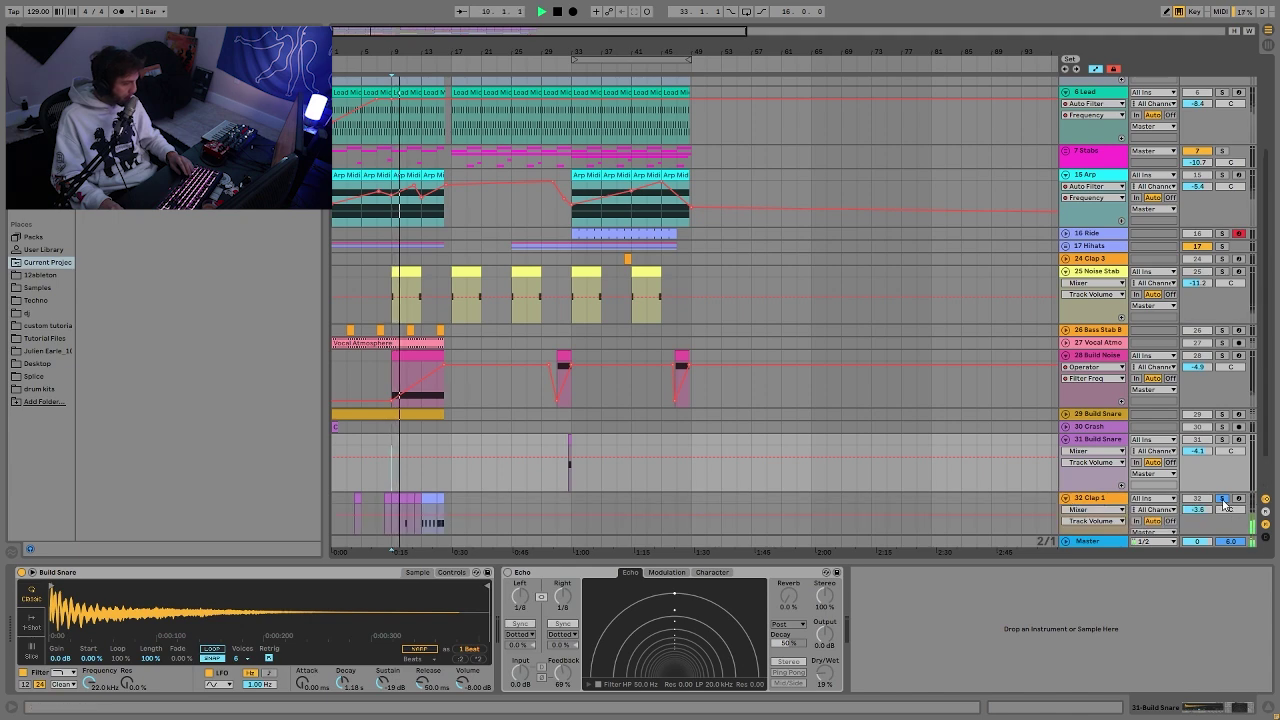
Play the 32 Clap 1 clip at 13.1.1 in the full mix and show the track's Utility Gain automation.
left_click(430, 505)
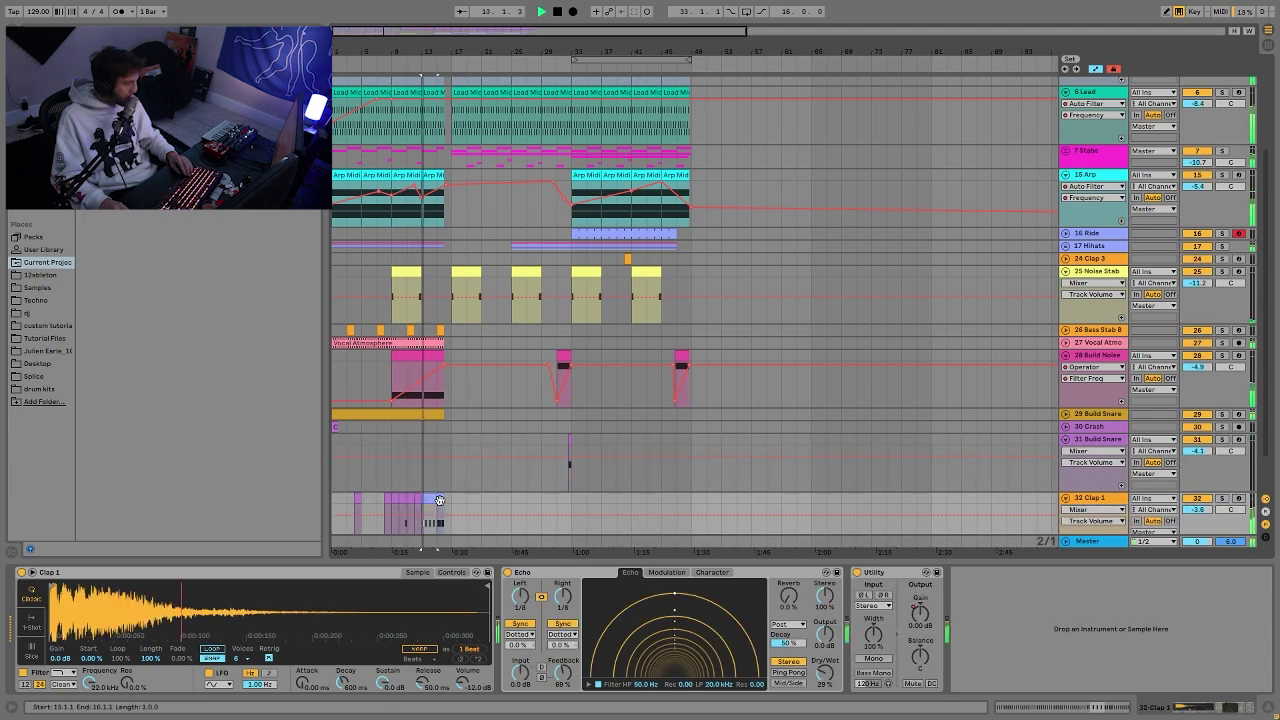
left_click(920, 614)
scroll(656, 473, "down", 2)
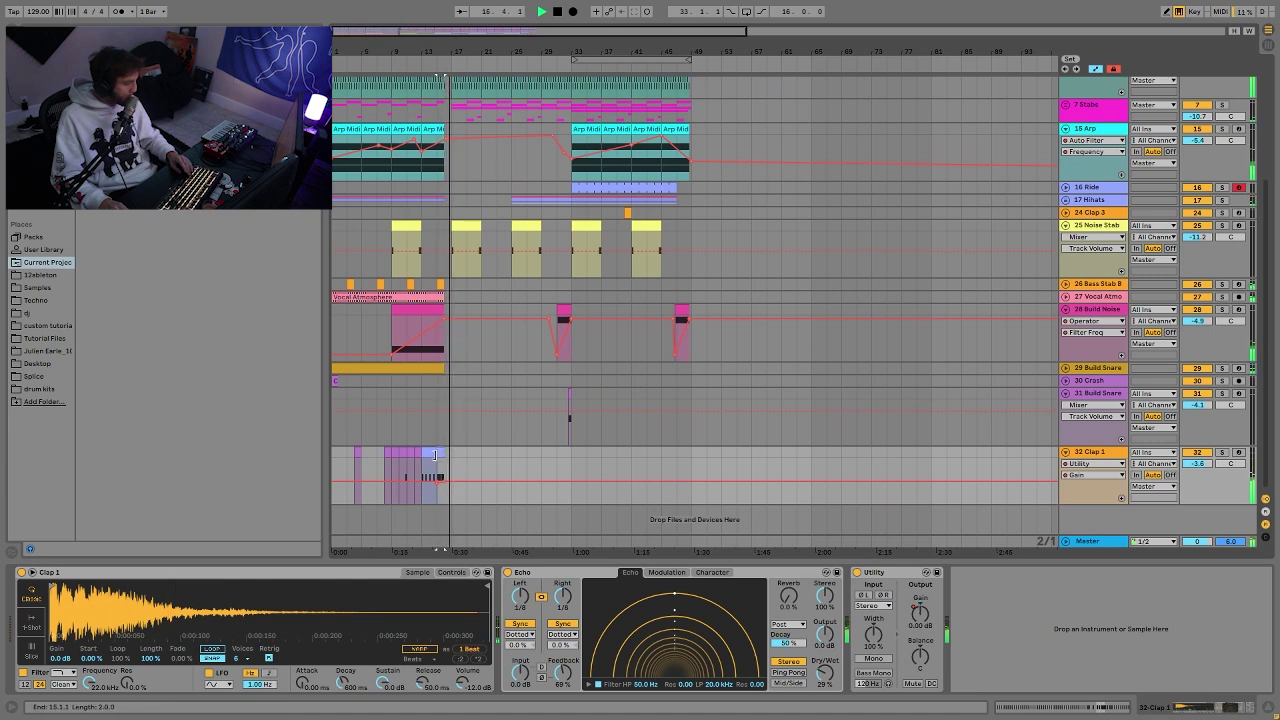
key("space")
Solo the build-up layers, including 27 Vocal Atmosphere and 29 Build Snare, and play them from 13.1.1.
left_click(1221, 368)
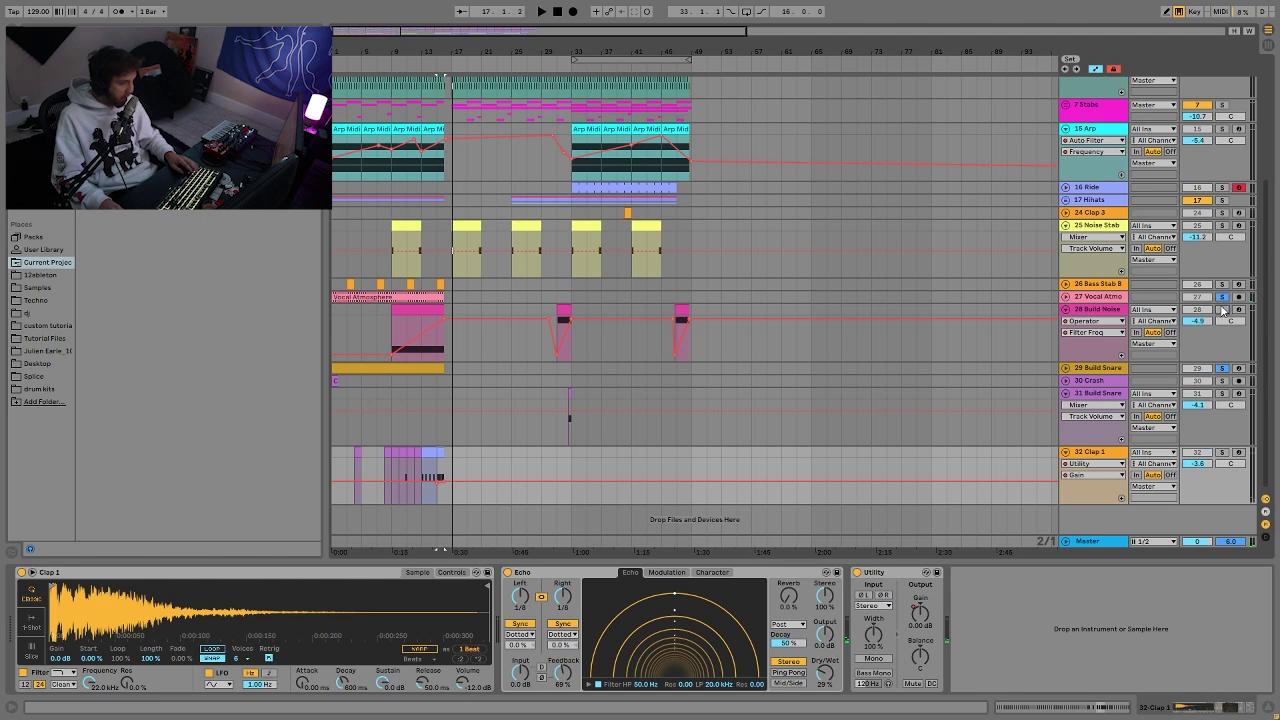
left_click(410, 318)
key("space")
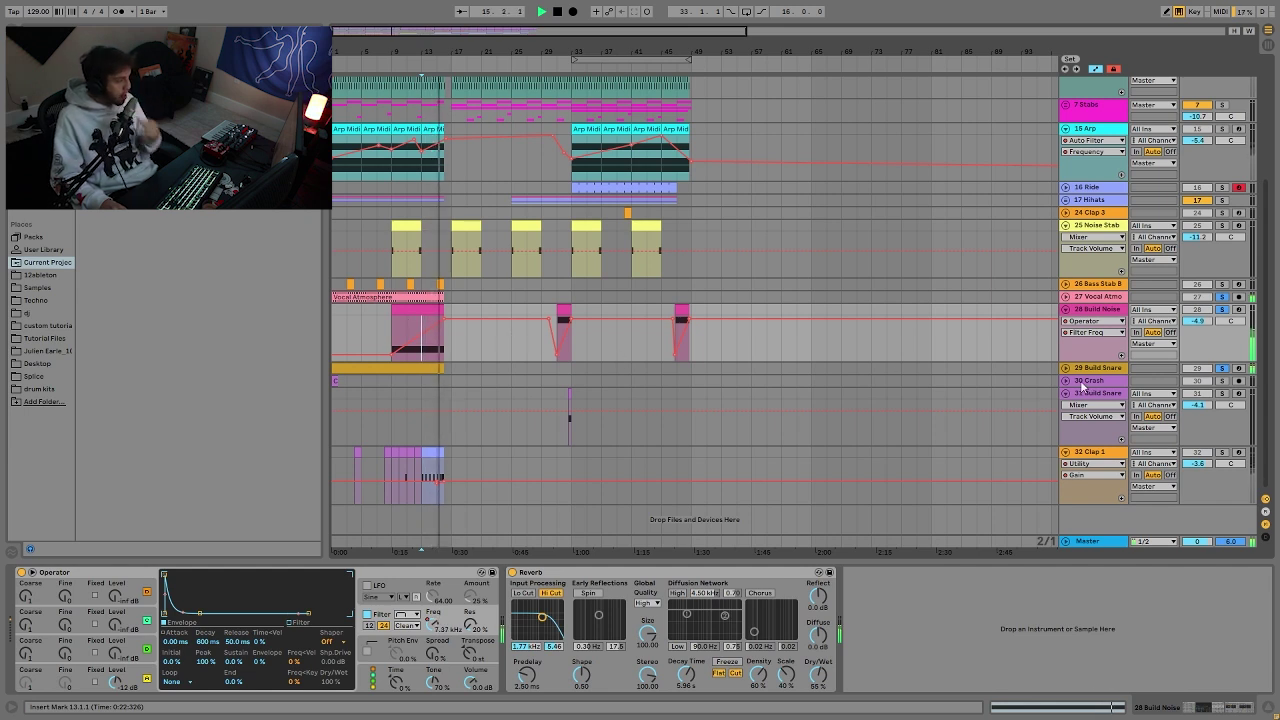
key("space")
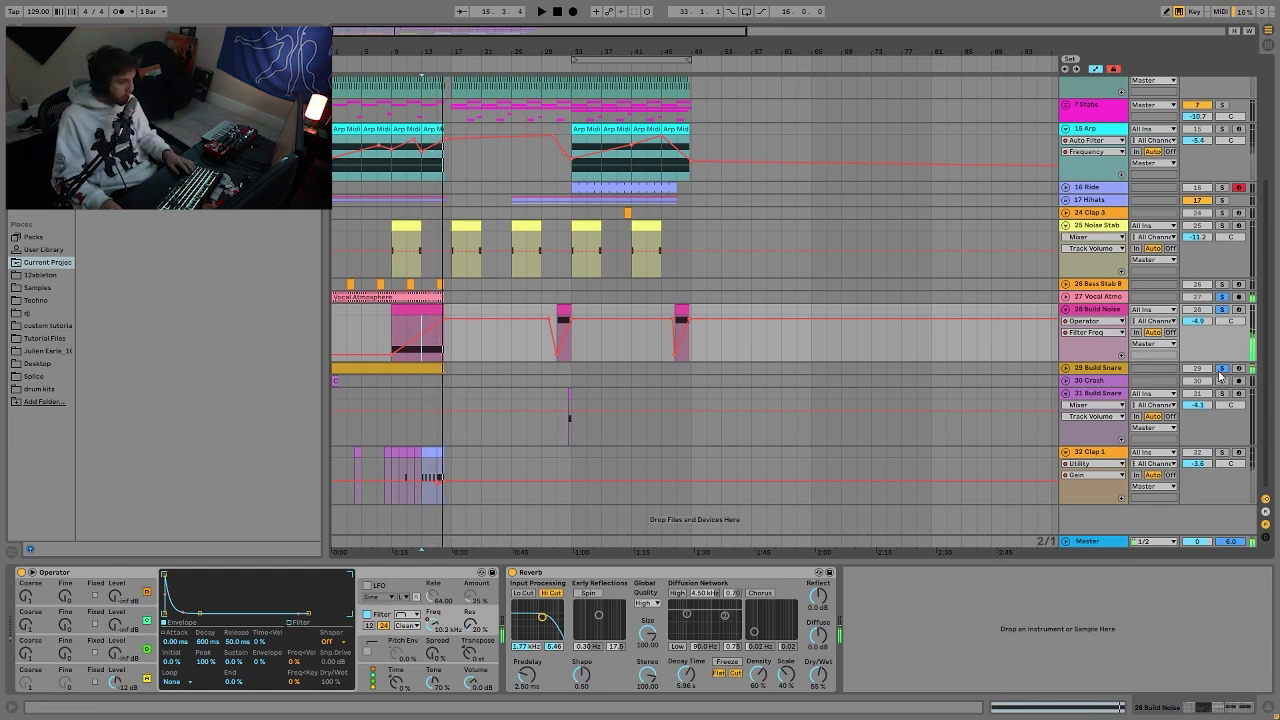
Play 29 Build Snare soloed from 13.1.1 while showing its Utility Gain and Reverb Dry/Wet automation.
left_click(1106, 368)
key("space")
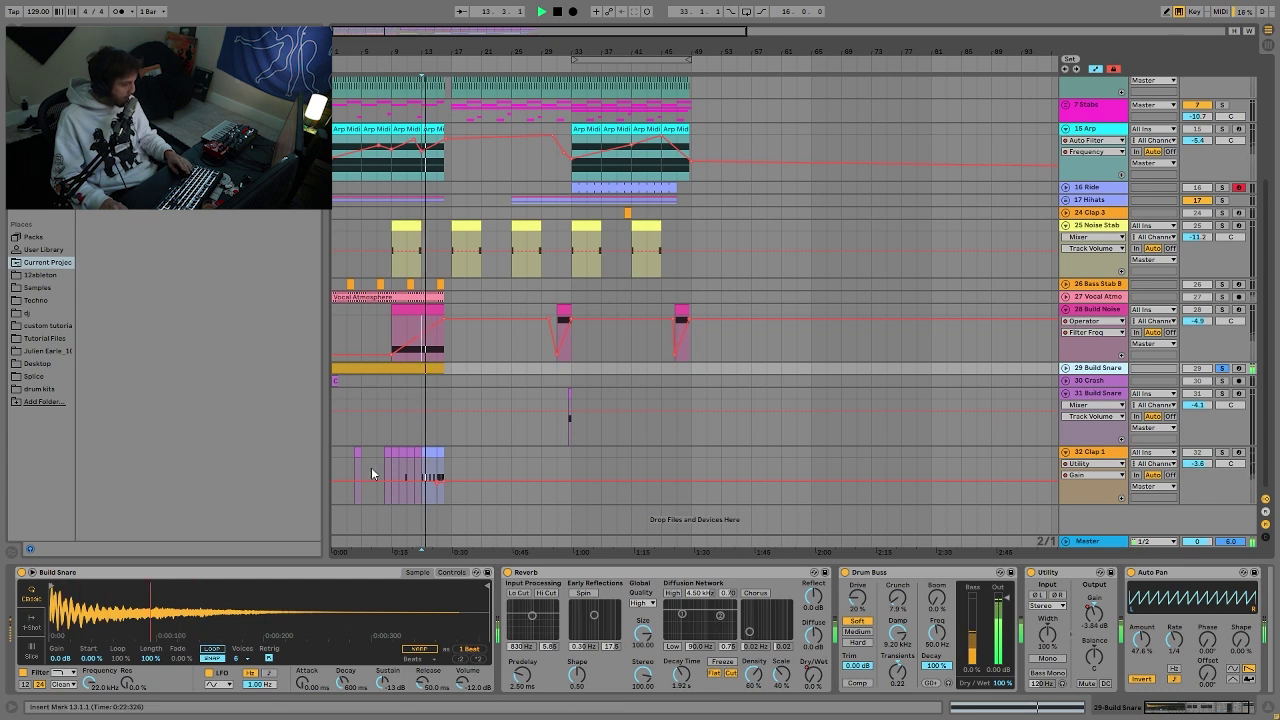
right_click(1096, 625)
left_click(1134, 548)
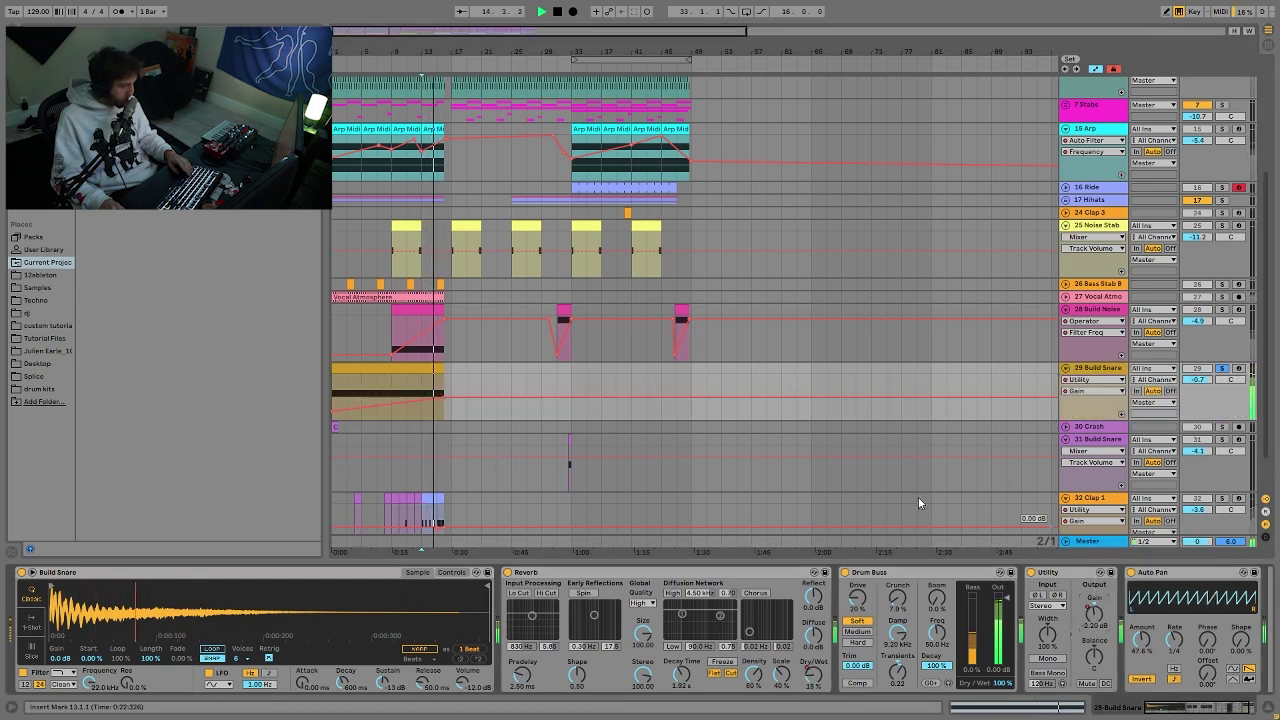
left_click(813, 675)
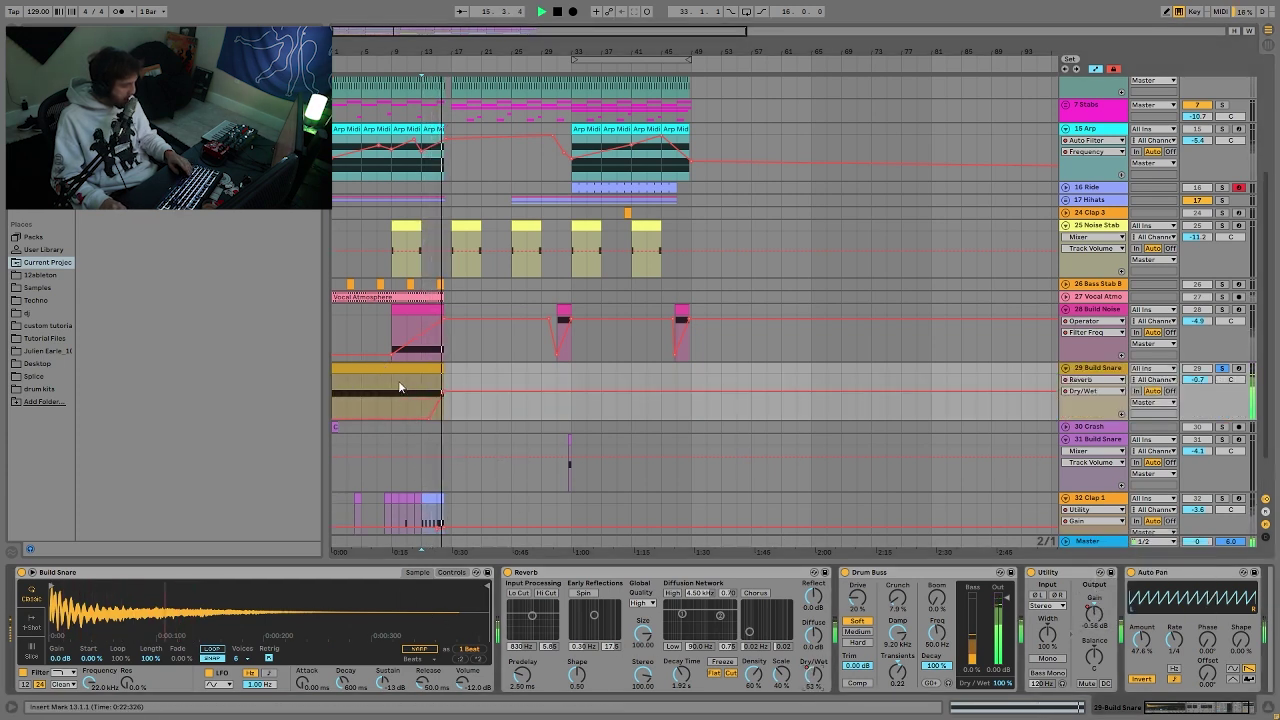
key("space")
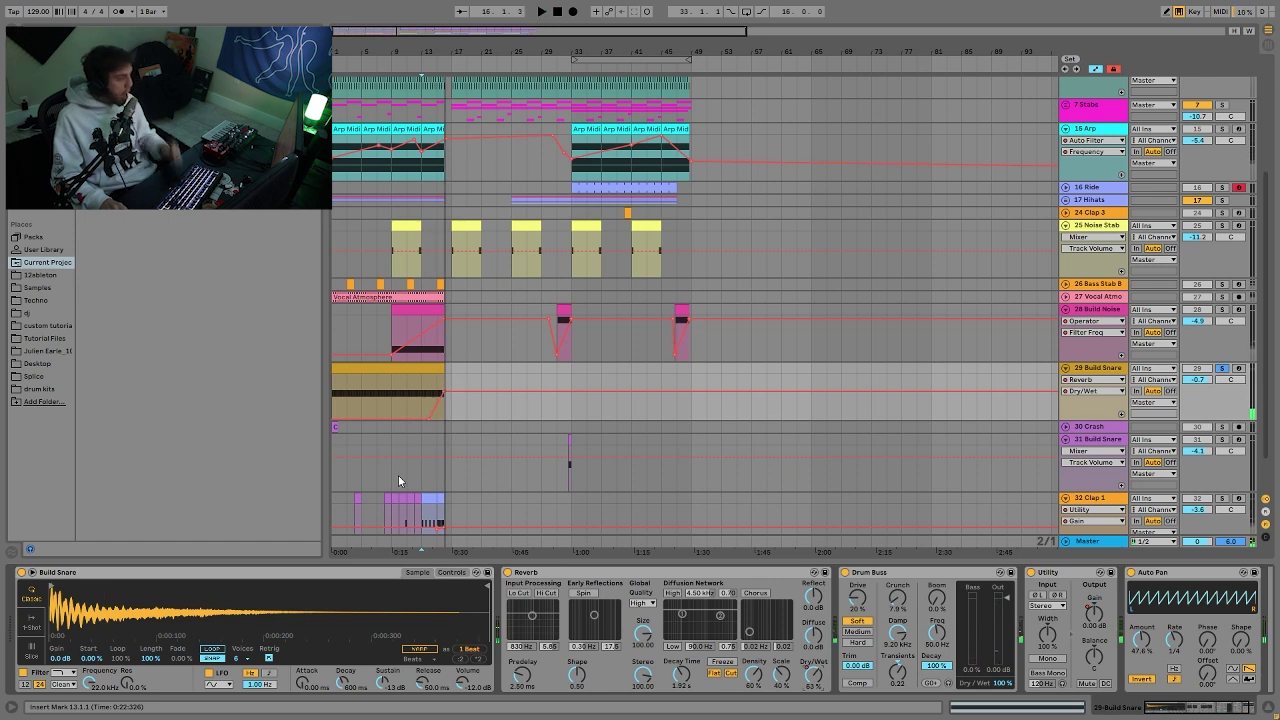
Compare the soloed 29 Build Snare from 11.1.1 with its Auto Pan turned off and back on.
left_click(408, 392)
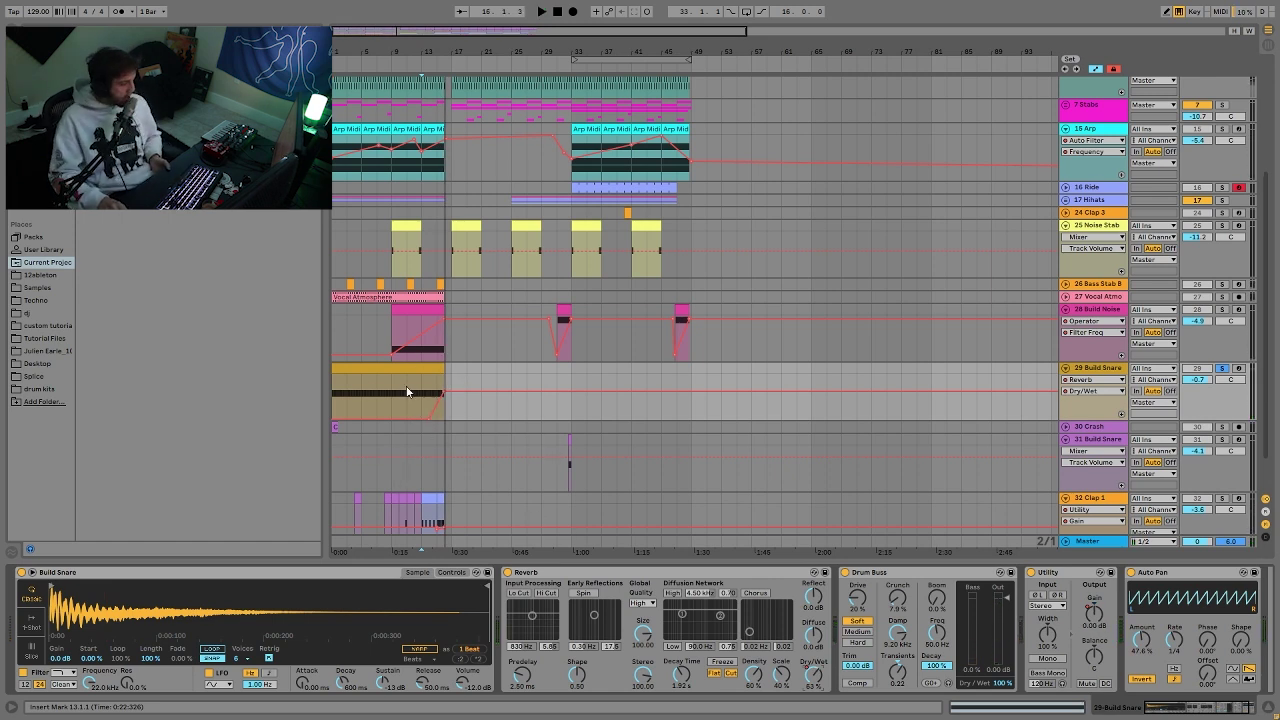
left_click(1132, 575)
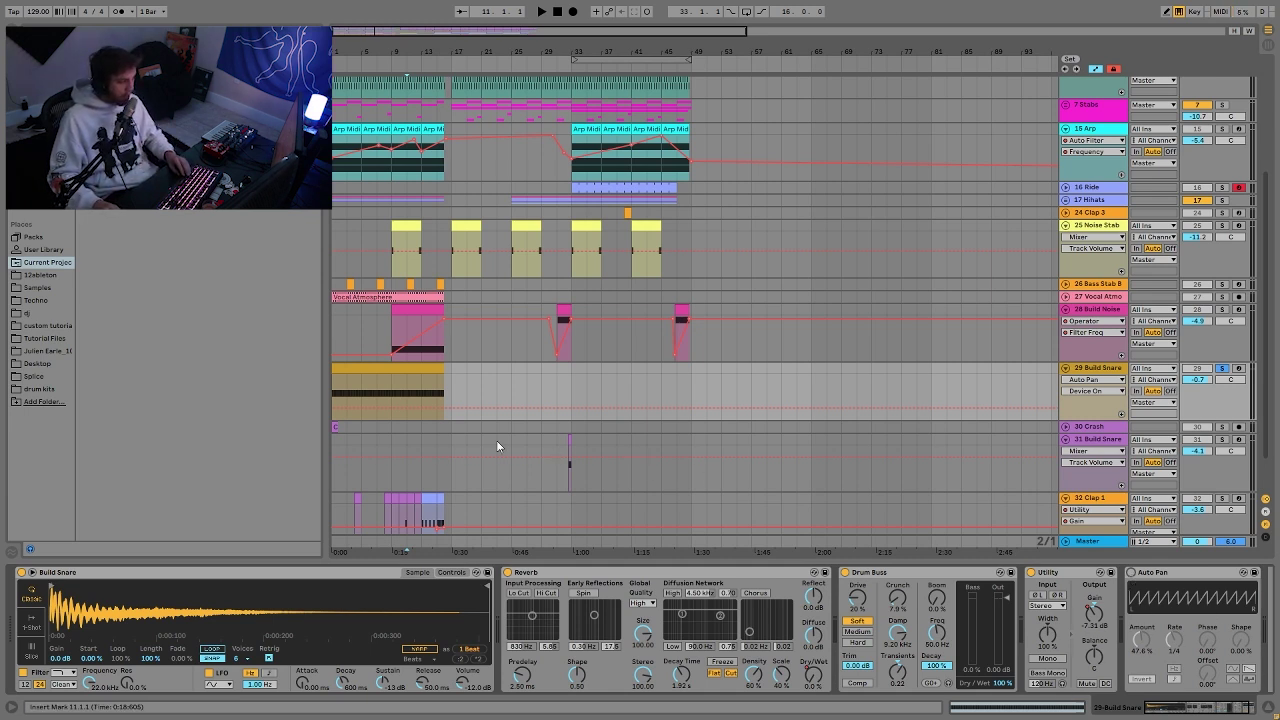
key("space")
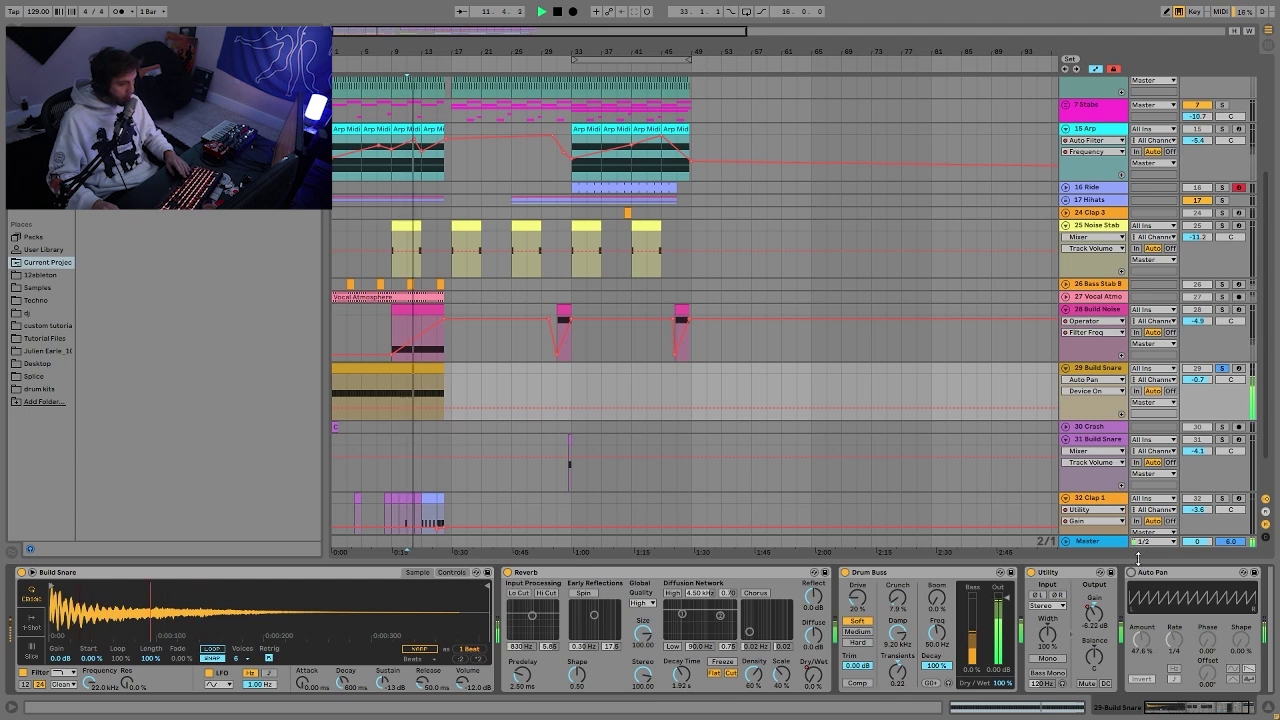
key("space")
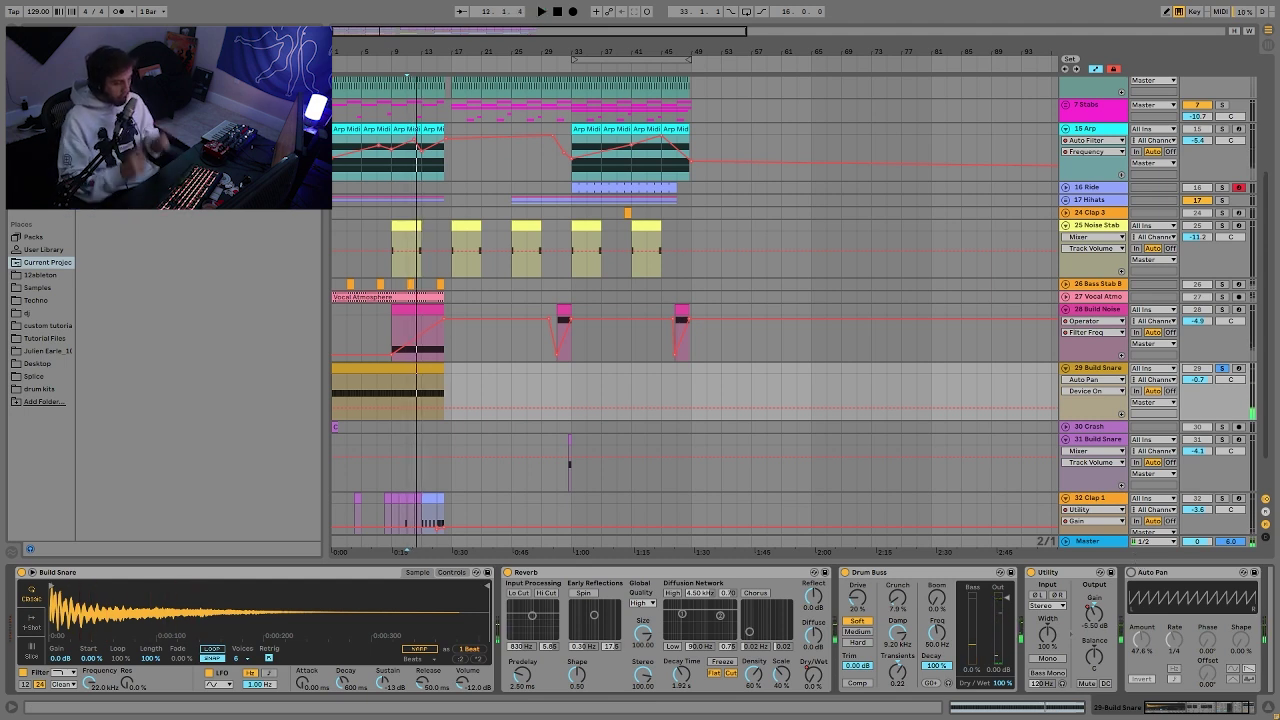
left_click(1131, 573)
key("space")
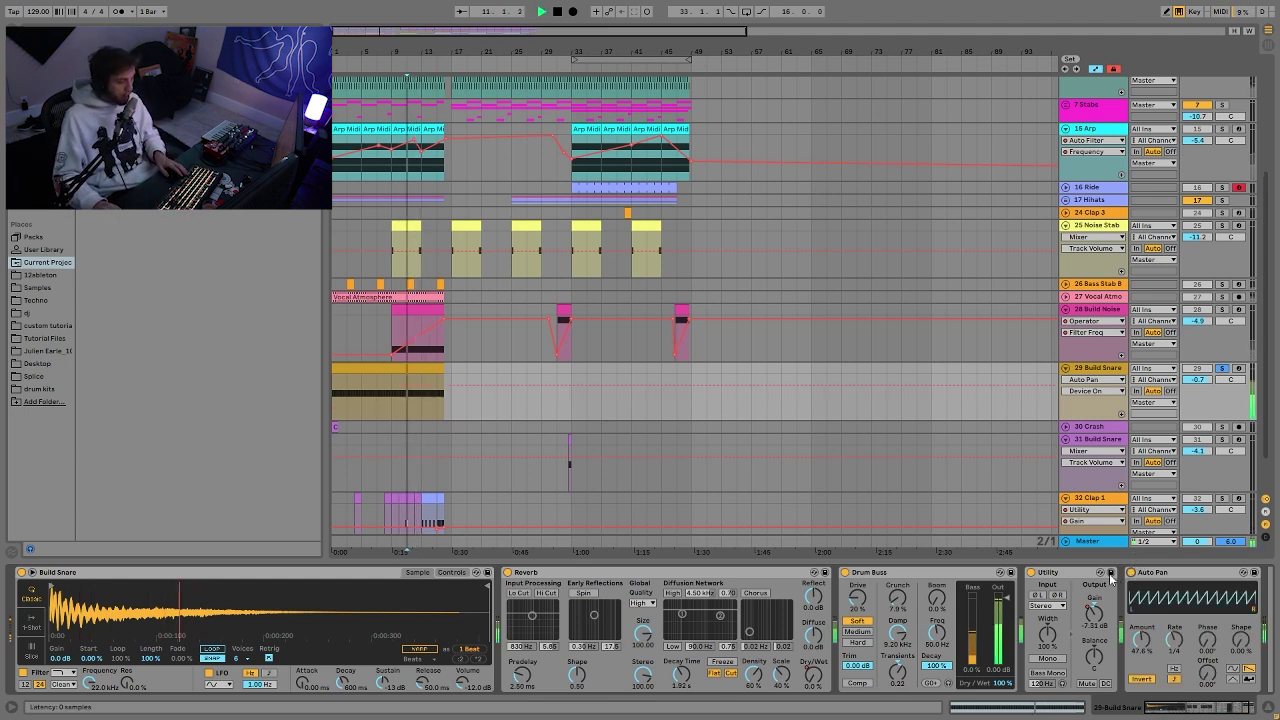
key("space")
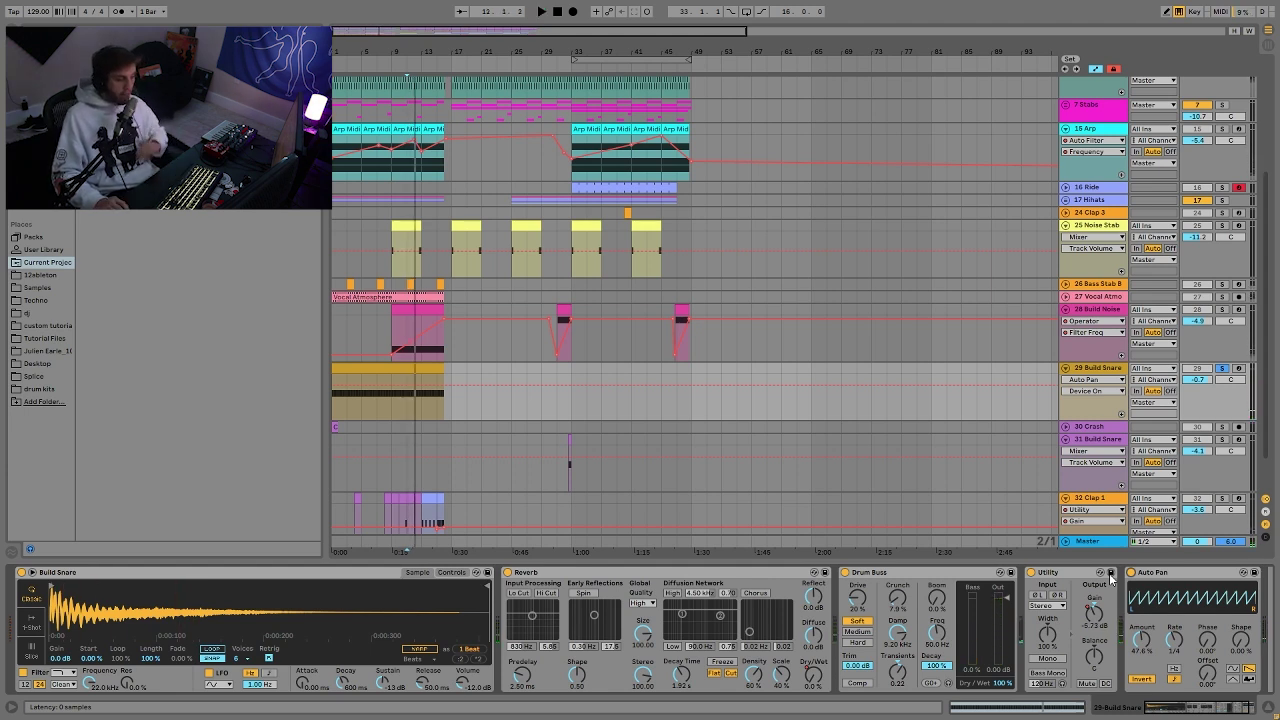
Play the end of the soloed 29 Build Snare from 15.1.1 to hear its reverb tail.
left_click(438, 413)
key("space")
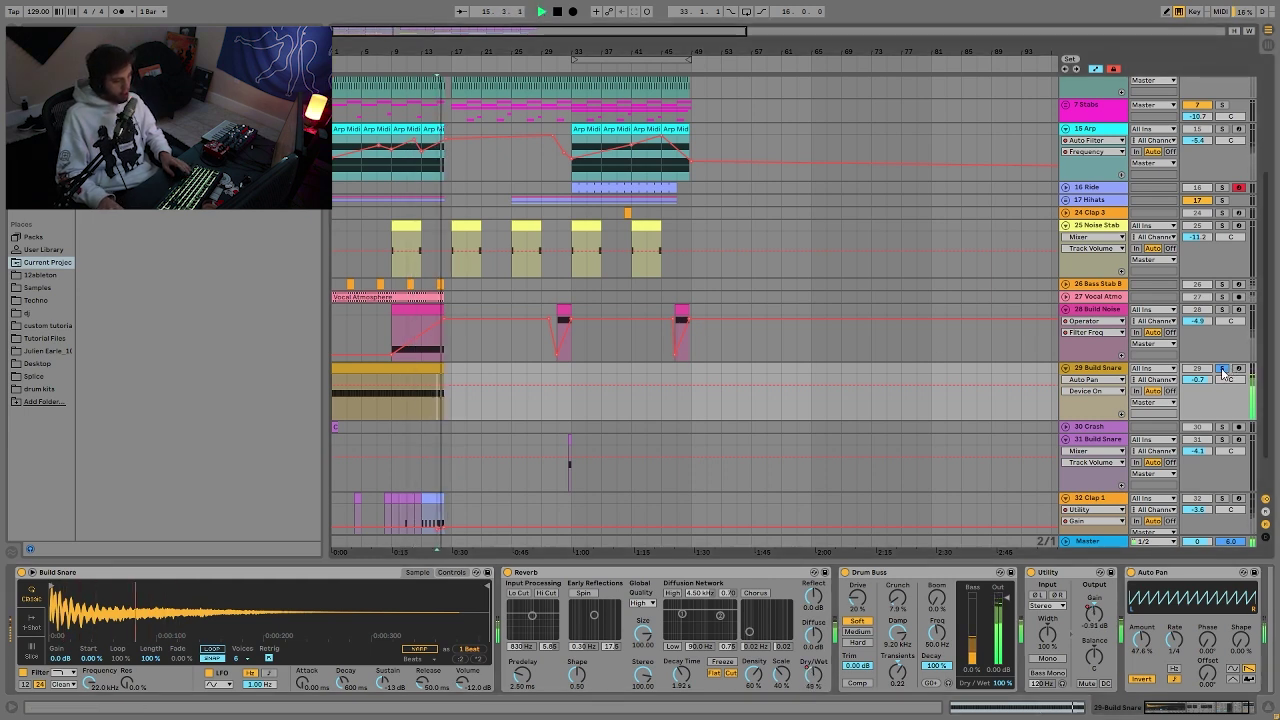
left_click(443, 466)
key("space")
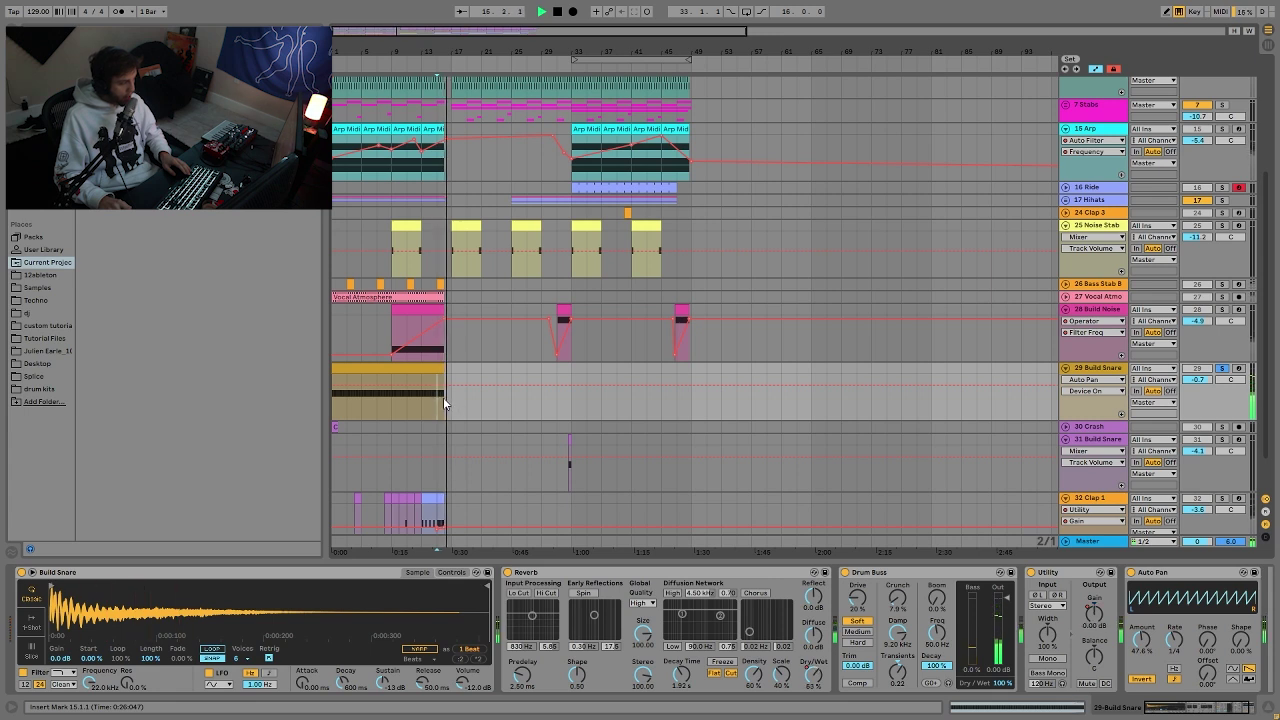
key("space")
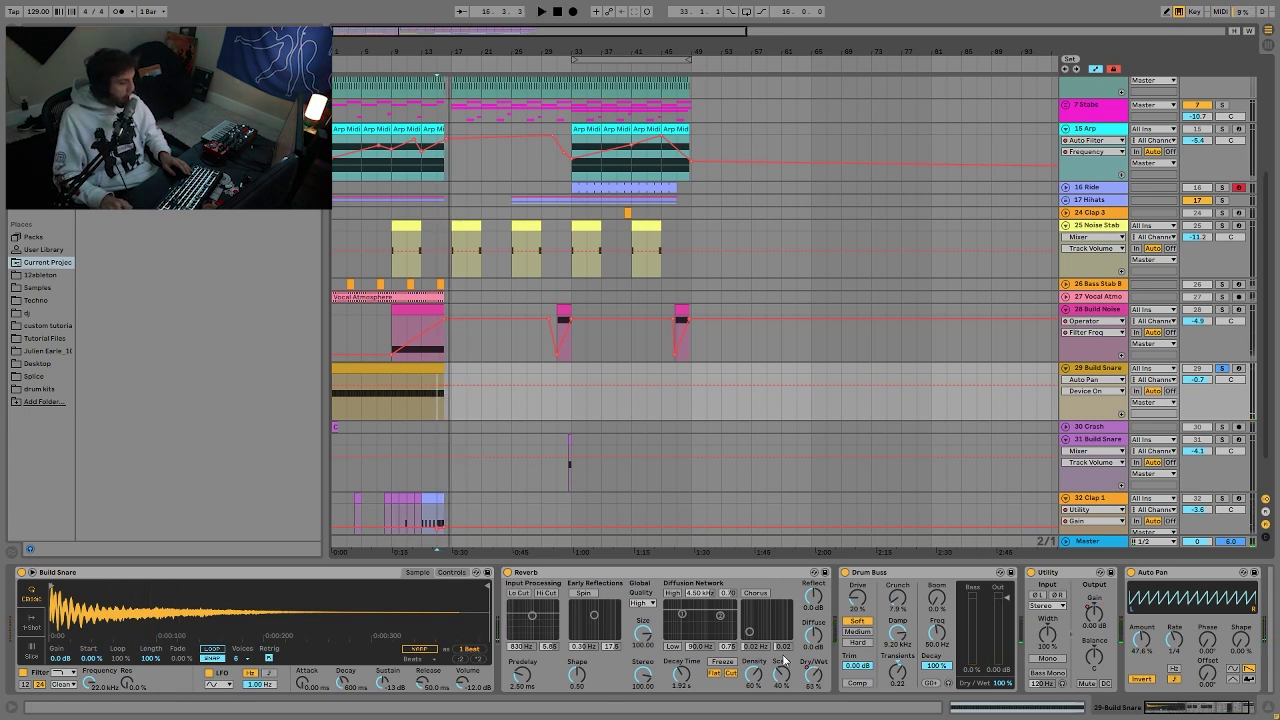
key("space")
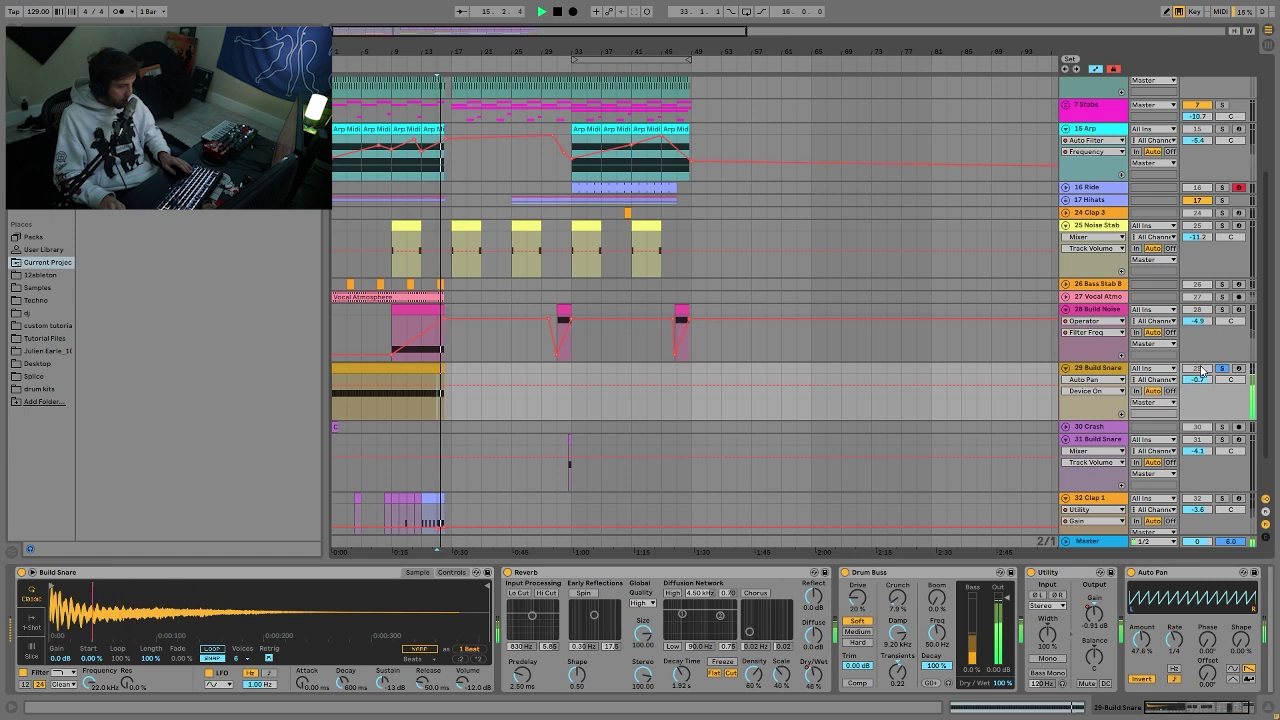
key("space")
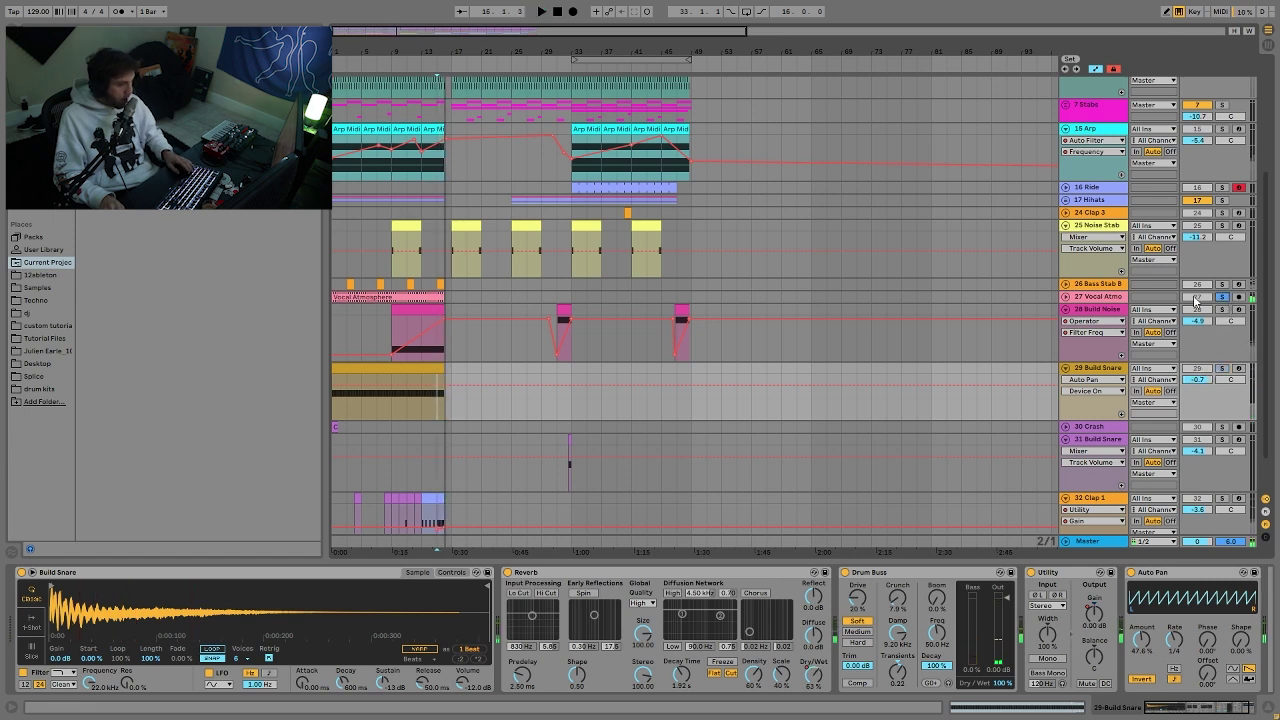
Unfold 27 Vocal Atmosphere, play it soloed with its Utility Gain automation shown, and compare it in the full mix from 9.1.1.
left_click(1104, 298)
left_click(1066, 297)
left_click(421, 332)
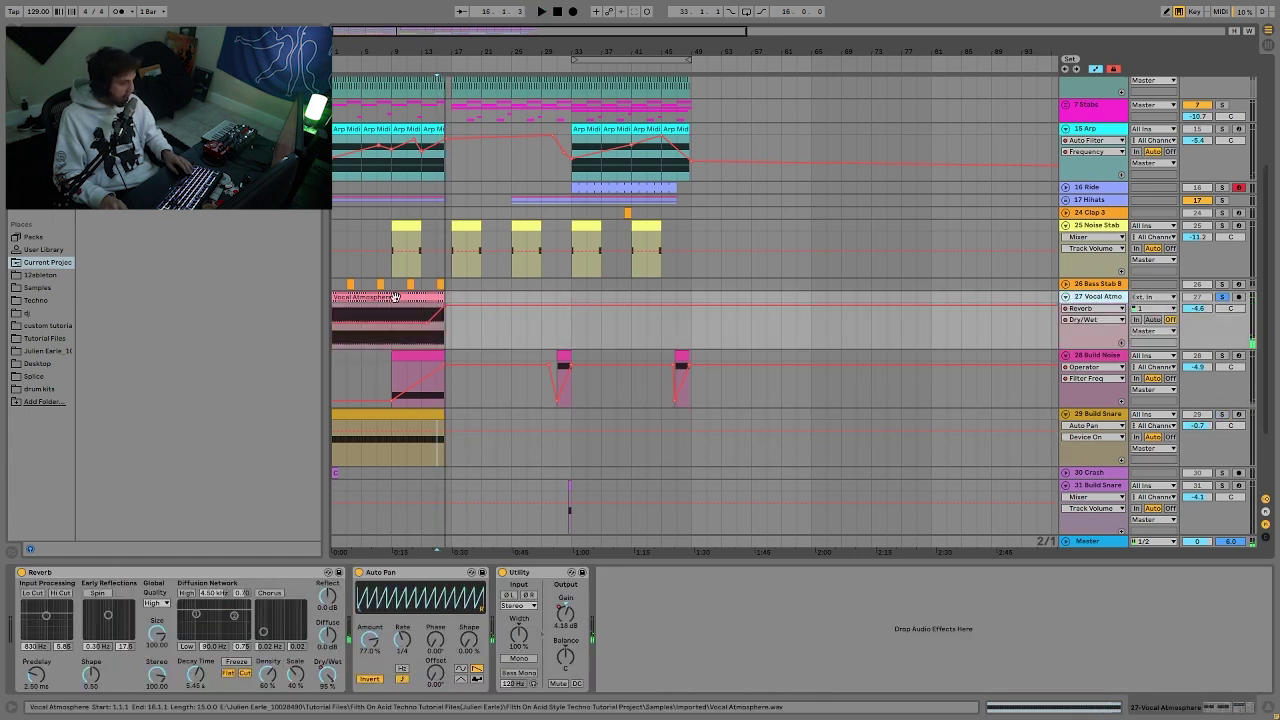
key("space")
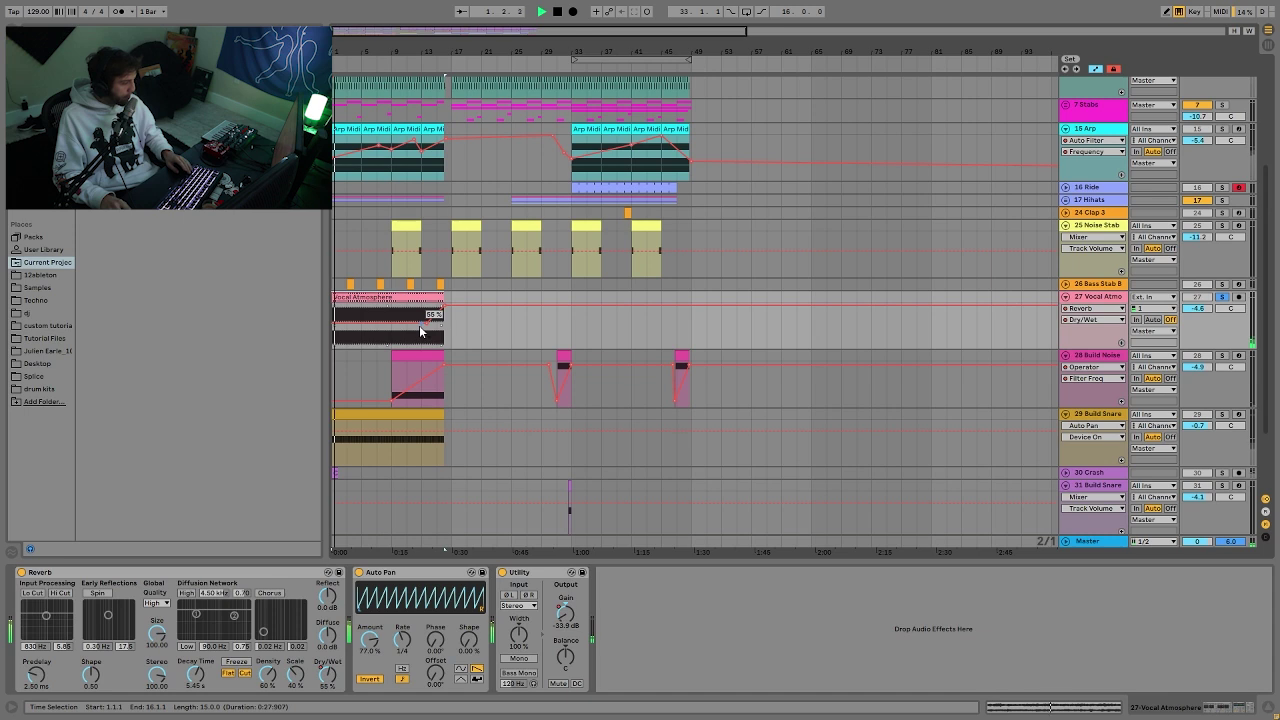
left_click(565, 614)
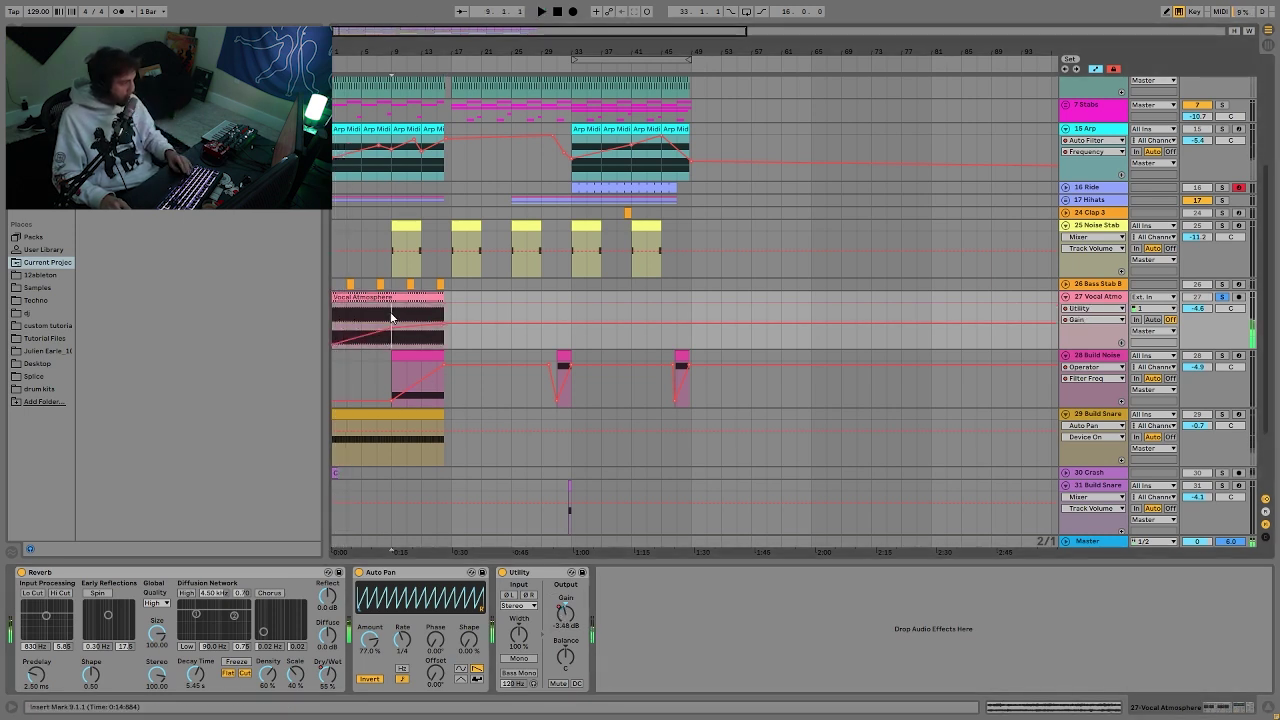
left_click(1221, 297)
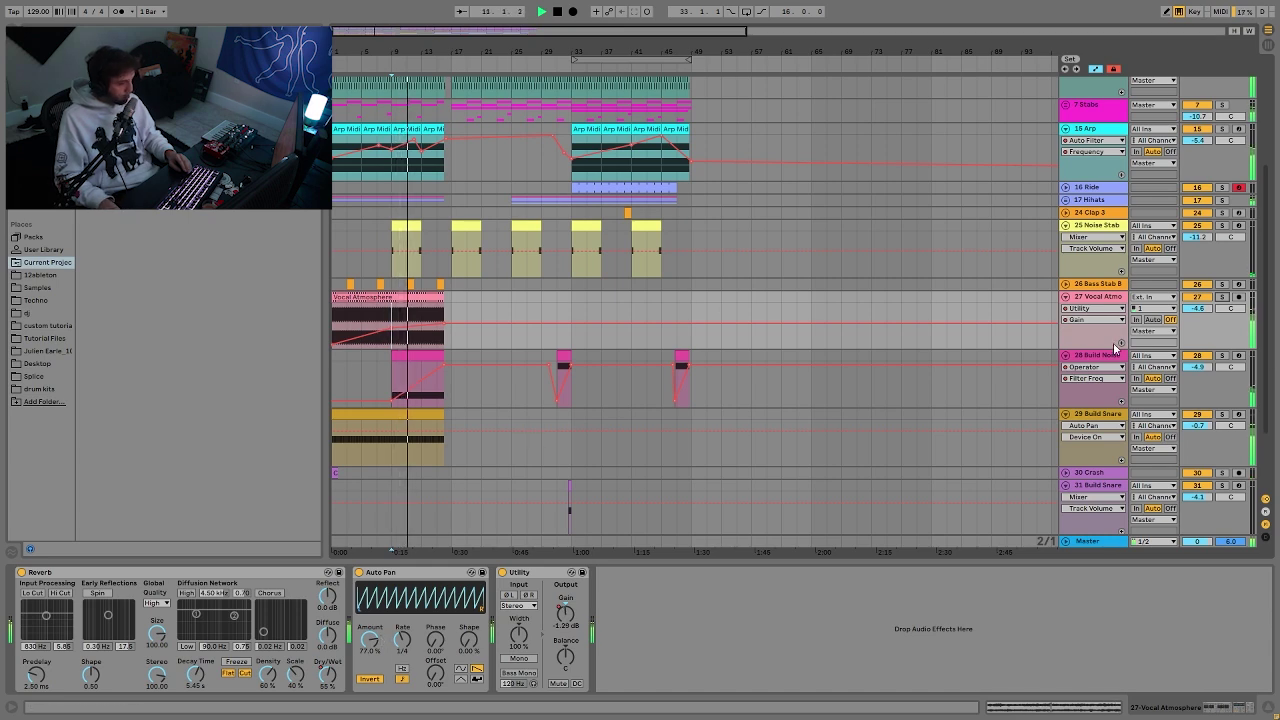
Unfold 26 Bass Stab, play its stabs soloed, and return to the full mix.
scroll(1095, 330, "down", 2)
left_click(1097, 310)
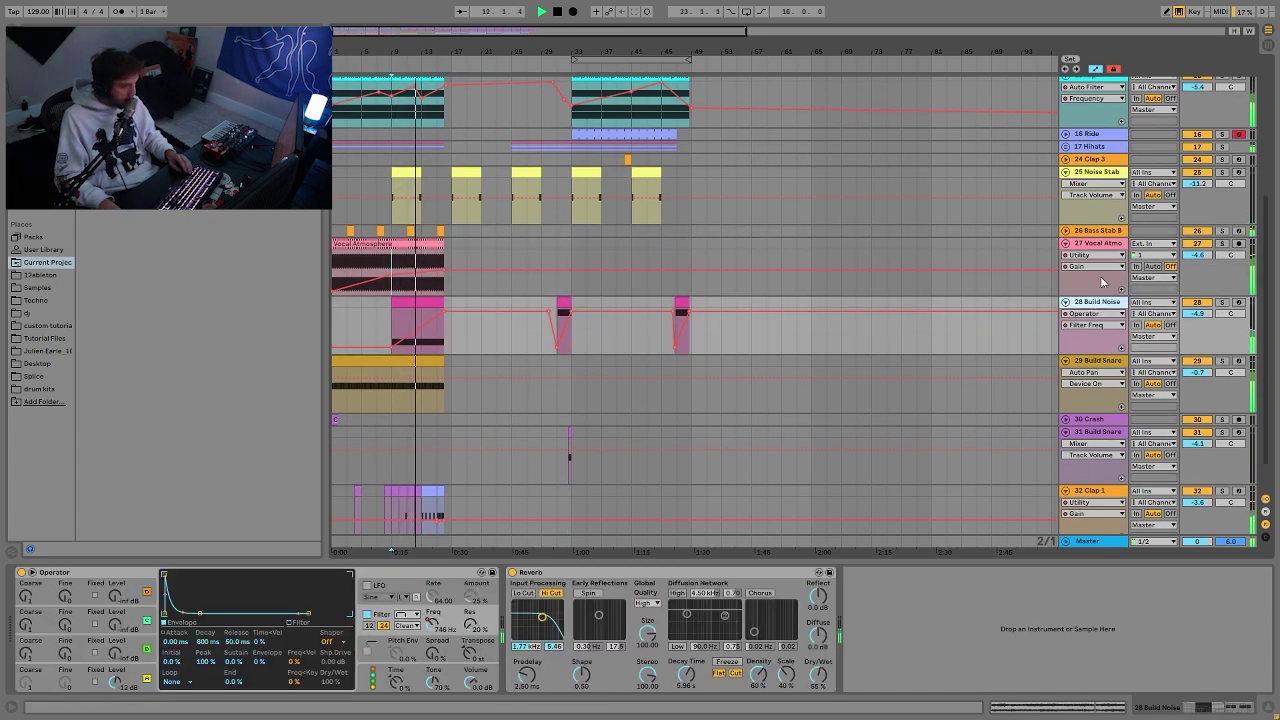
left_click(1222, 231)
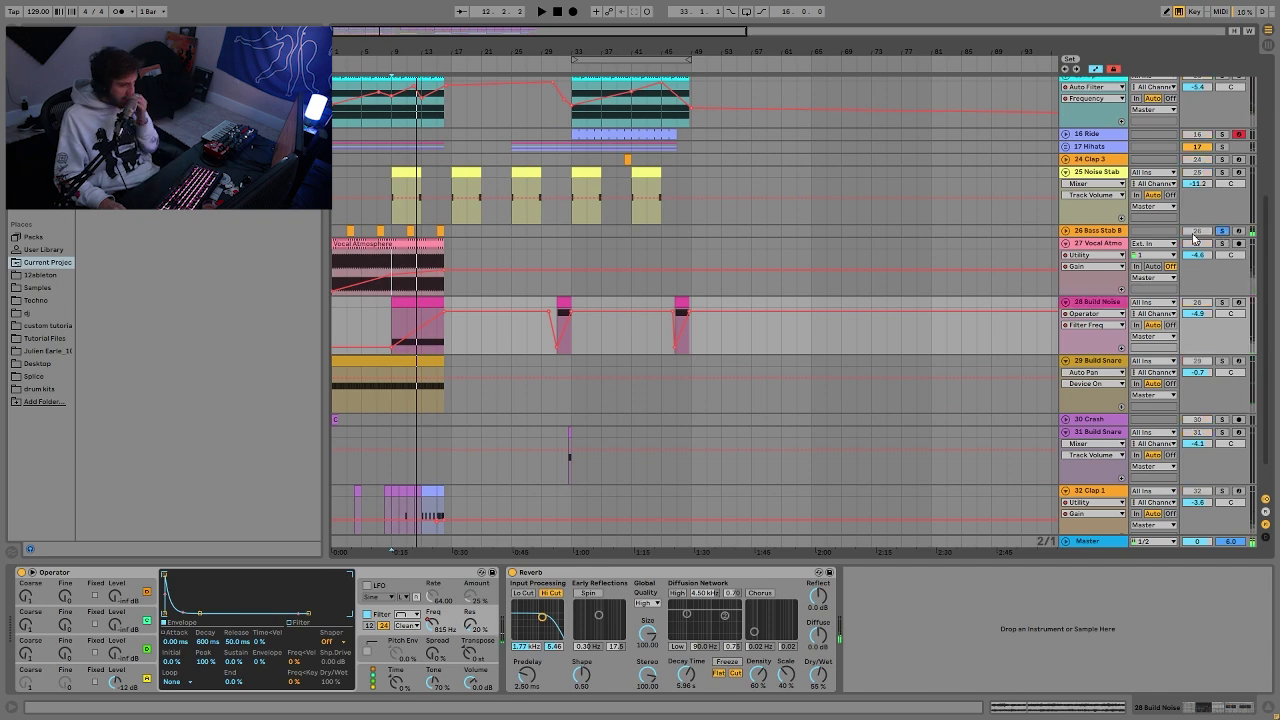
left_click(1067, 231)
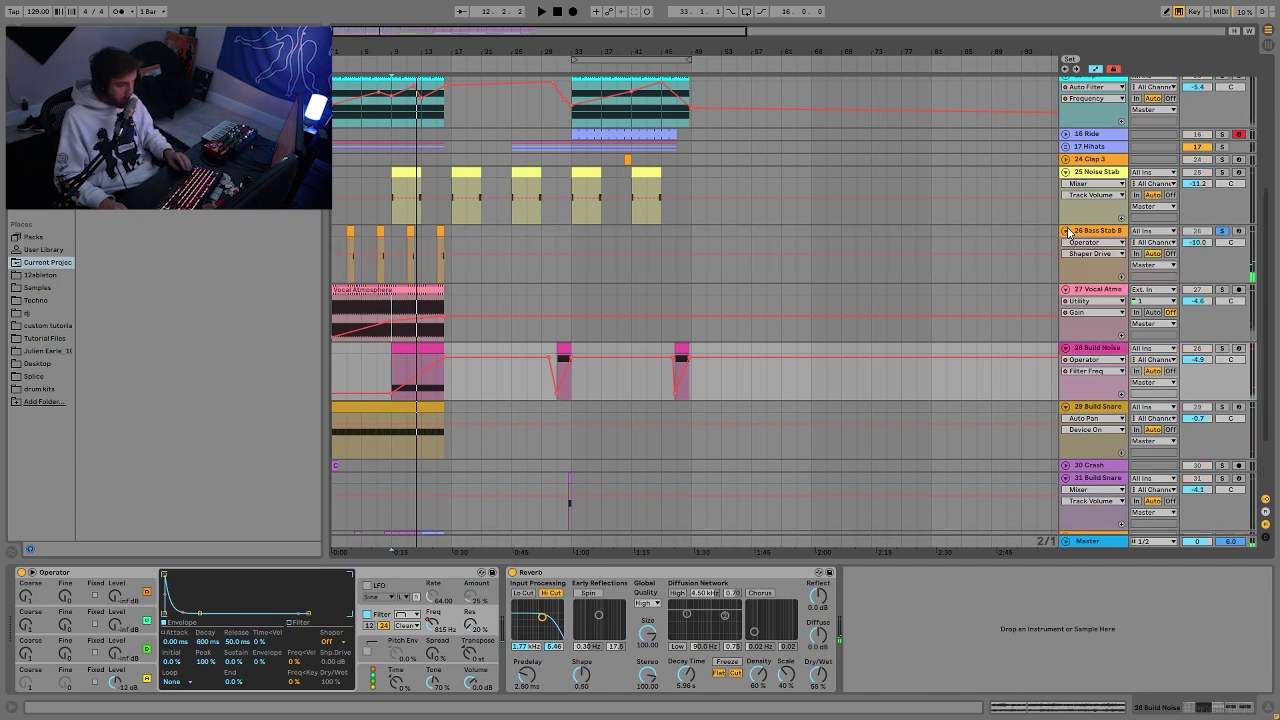
left_click(376, 234)
key("space")
scroll(376, 234, "up", 2)
scroll(380, 234, "up", 3)
left_click(1221, 231)
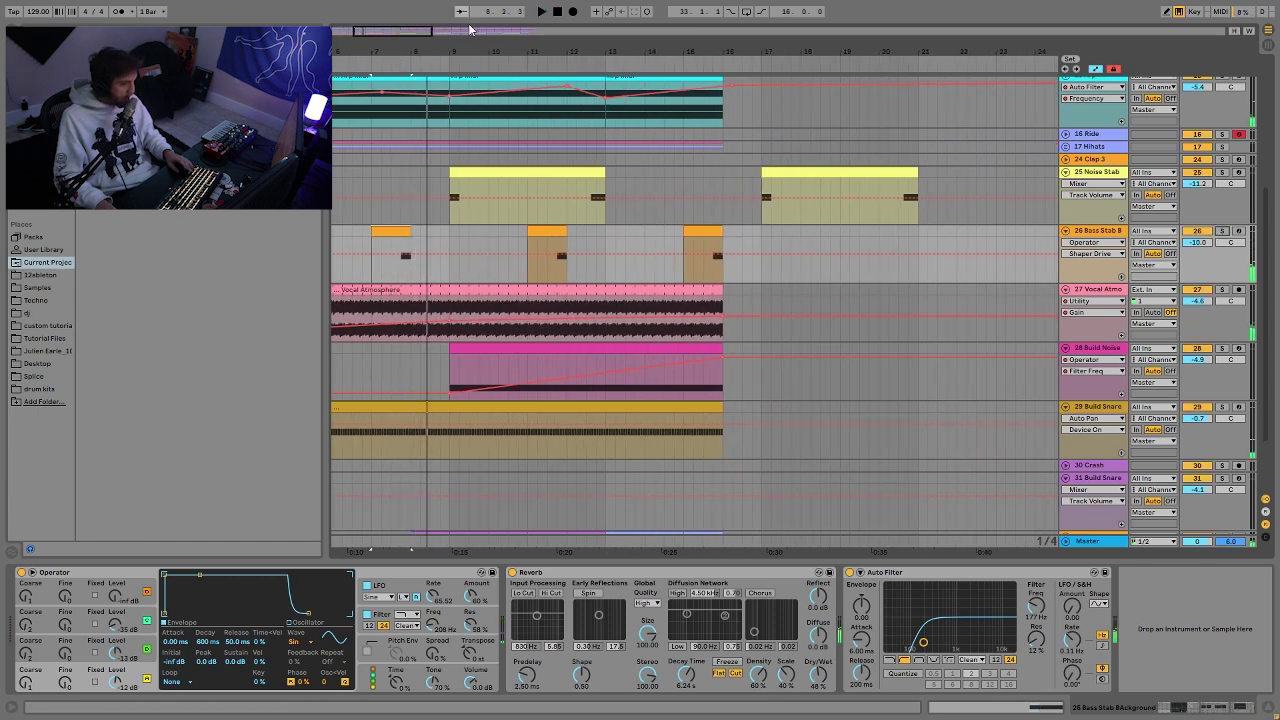
Inspect the Operator on 26 Bass Stab, showing oscillators B and C, the filter and the LFO settings.
left_click(141, 655)
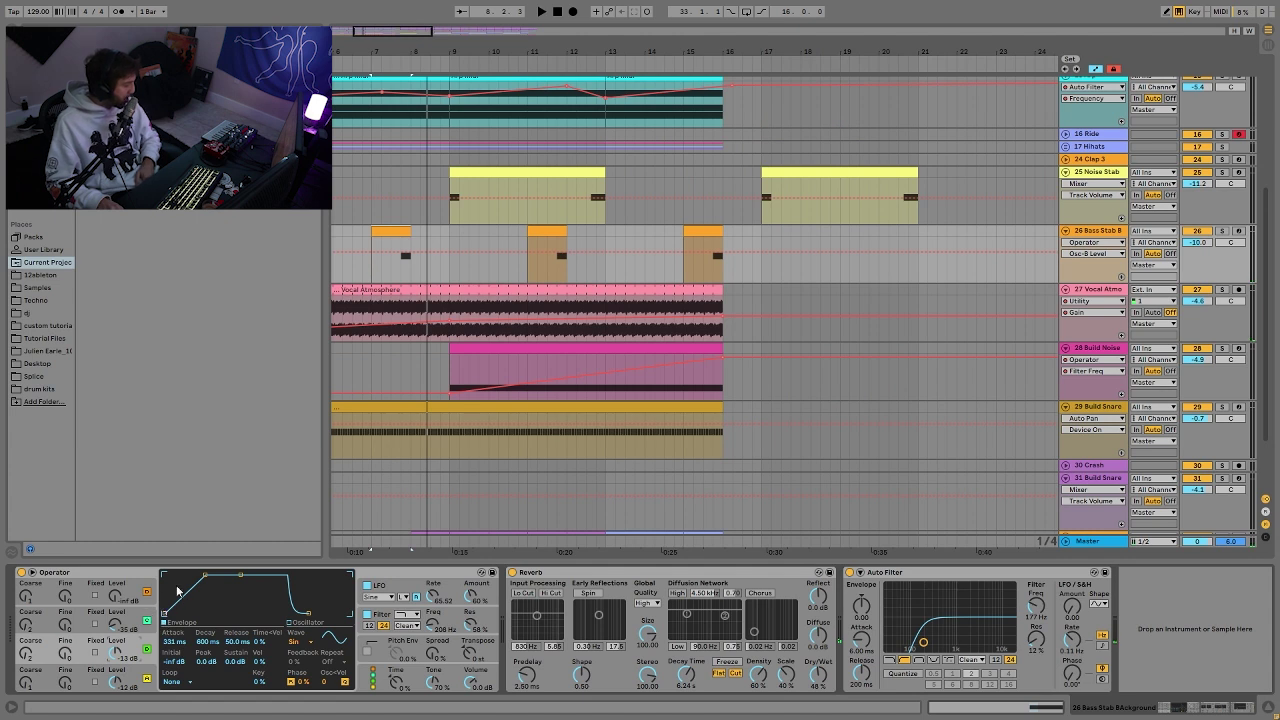
left_click(141, 617)
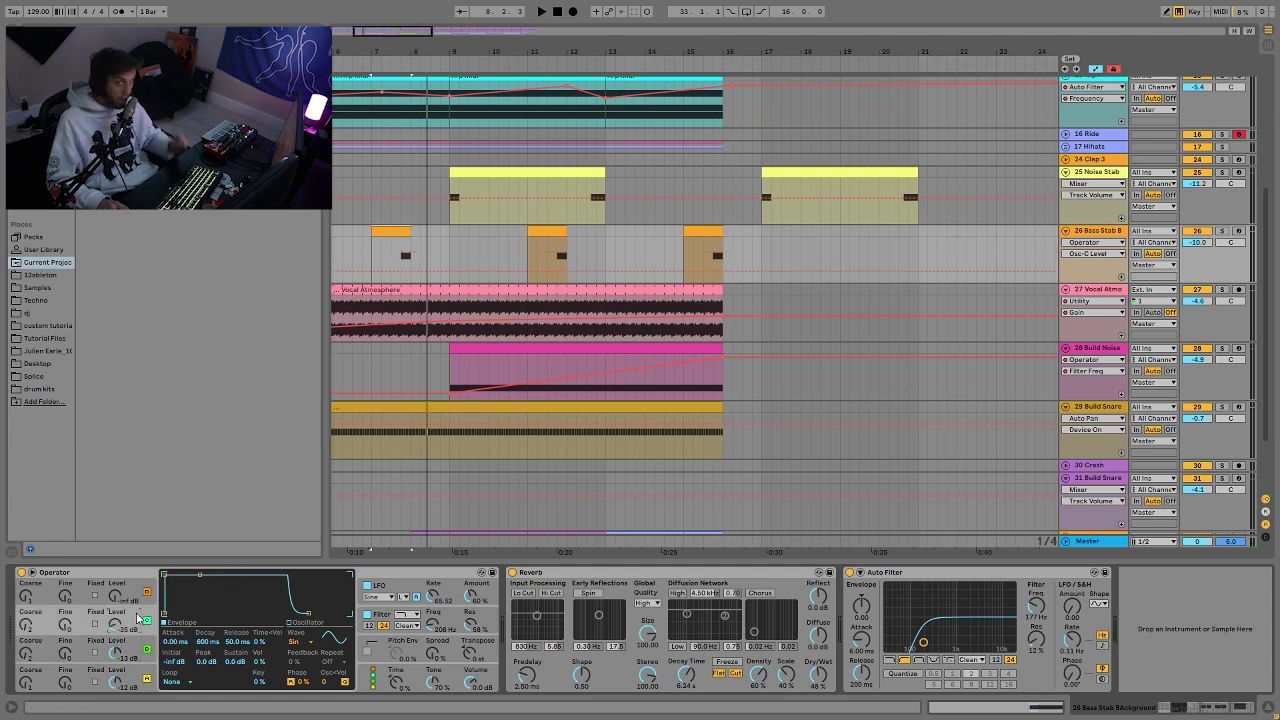
left_click(382, 614)
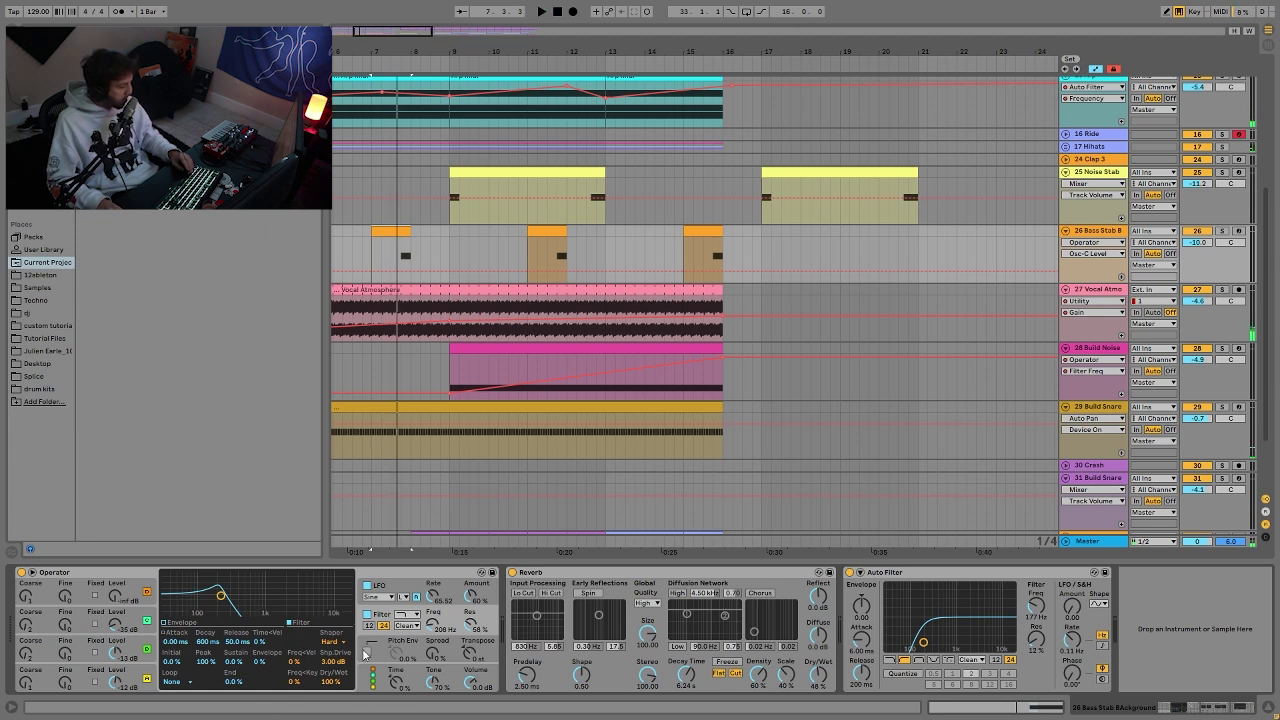
left_click(407, 586)
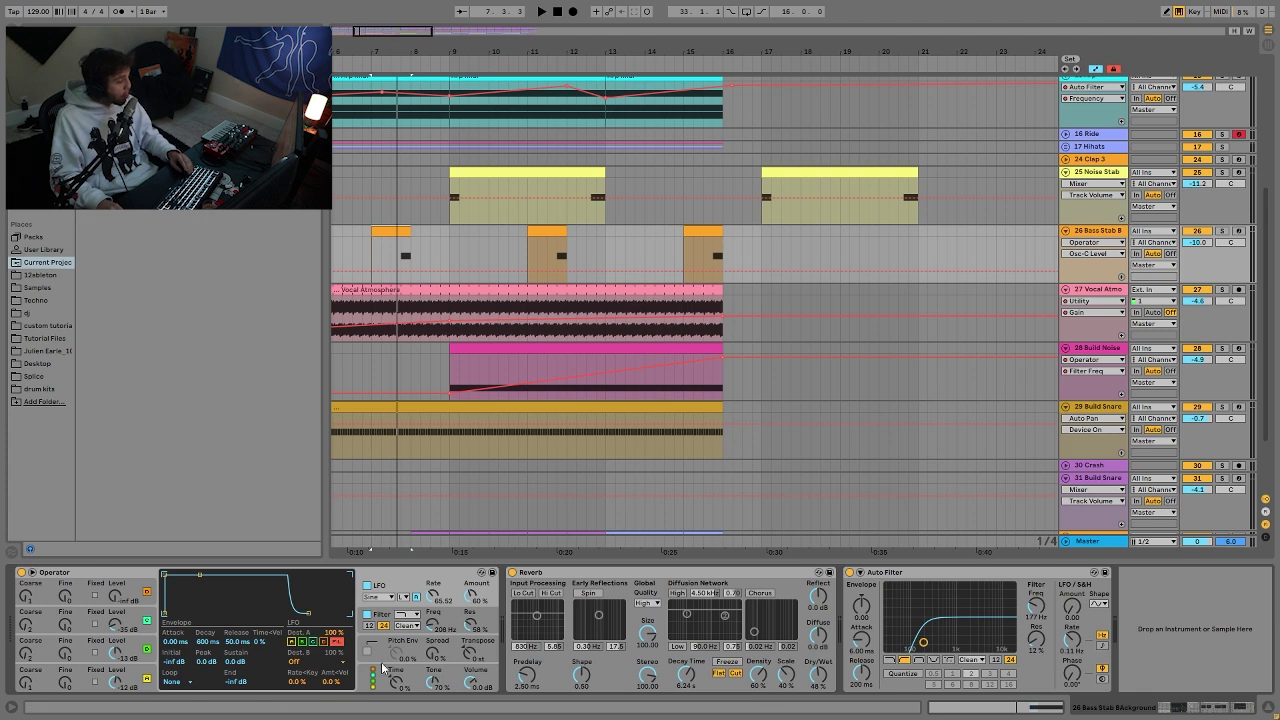
Play the 26 Bass Stab hits within the full mix from 7.4.1, from 2.2.1 and around the first stab clip.
left_click(401, 249)
key("space")
key("space")
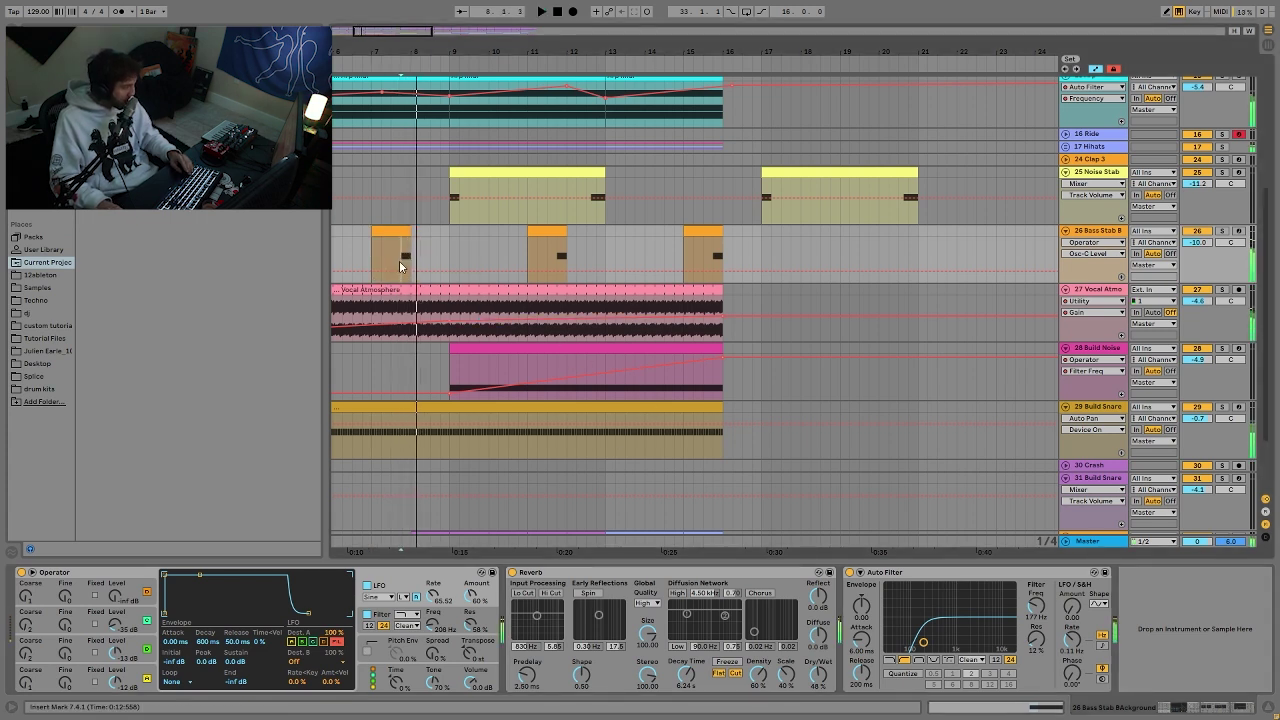
scroll(675, 123, "left", 5)
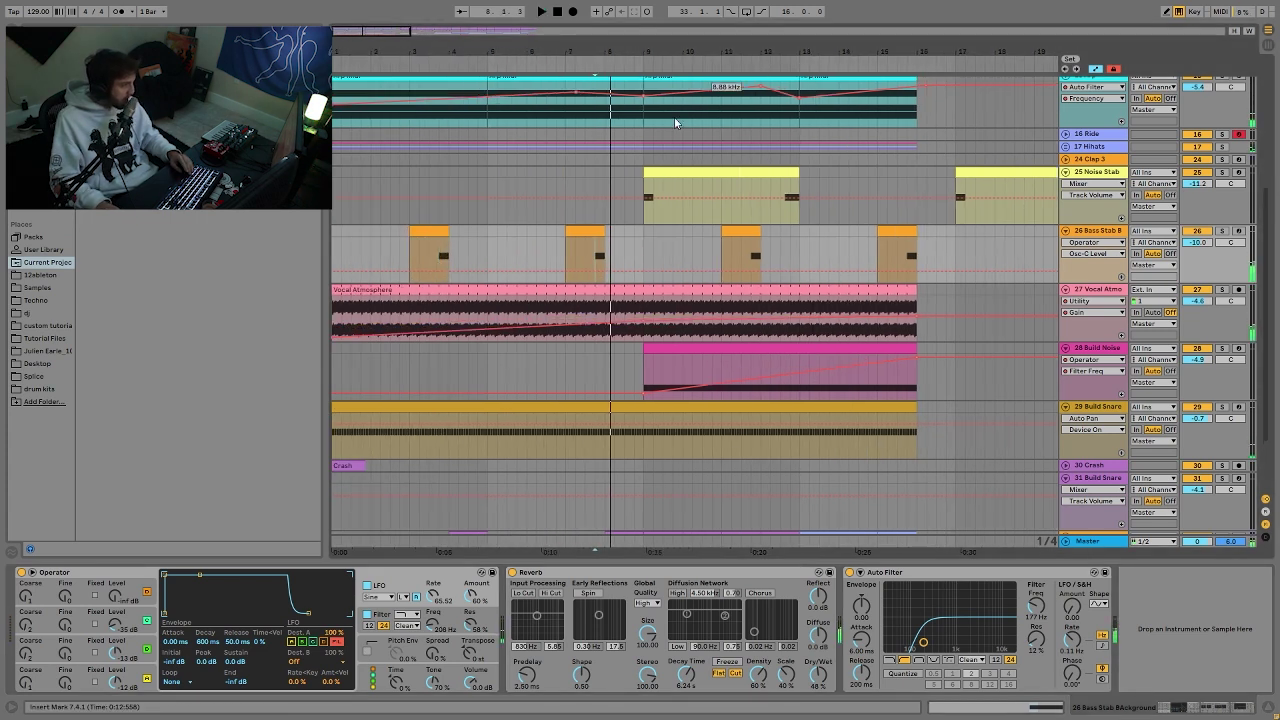
left_click(382, 241)
key("space")
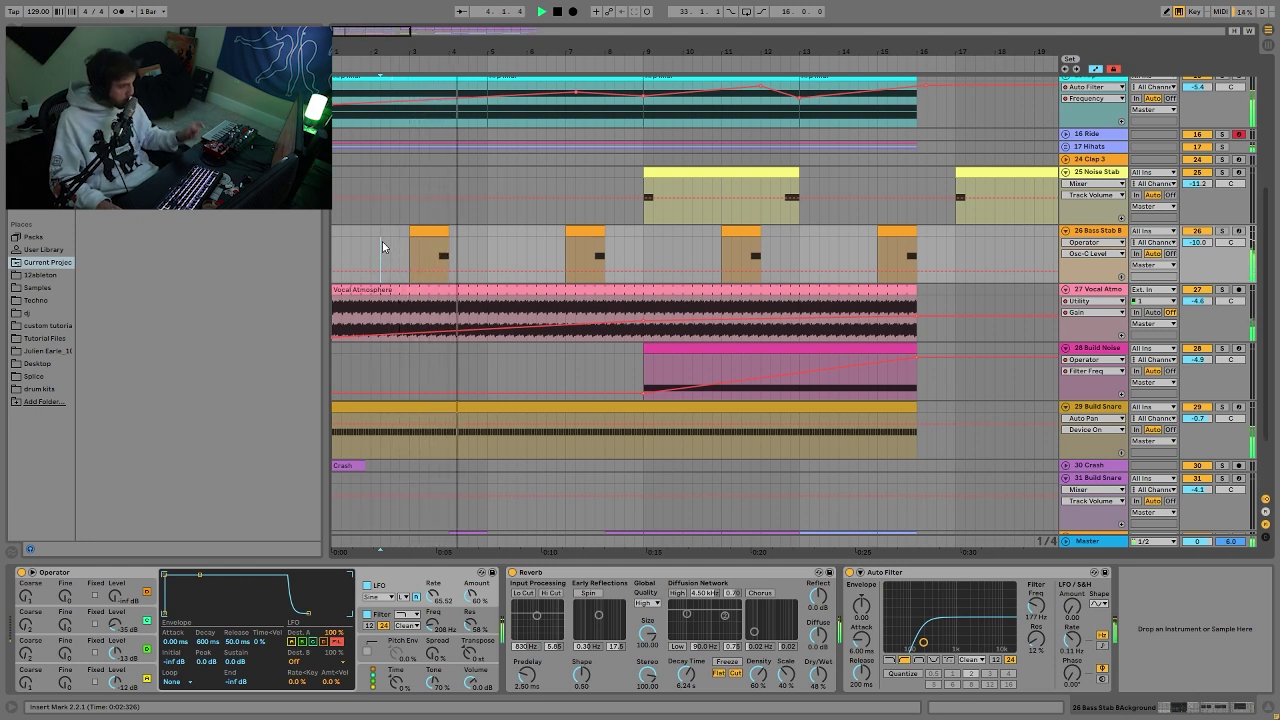
key("space")
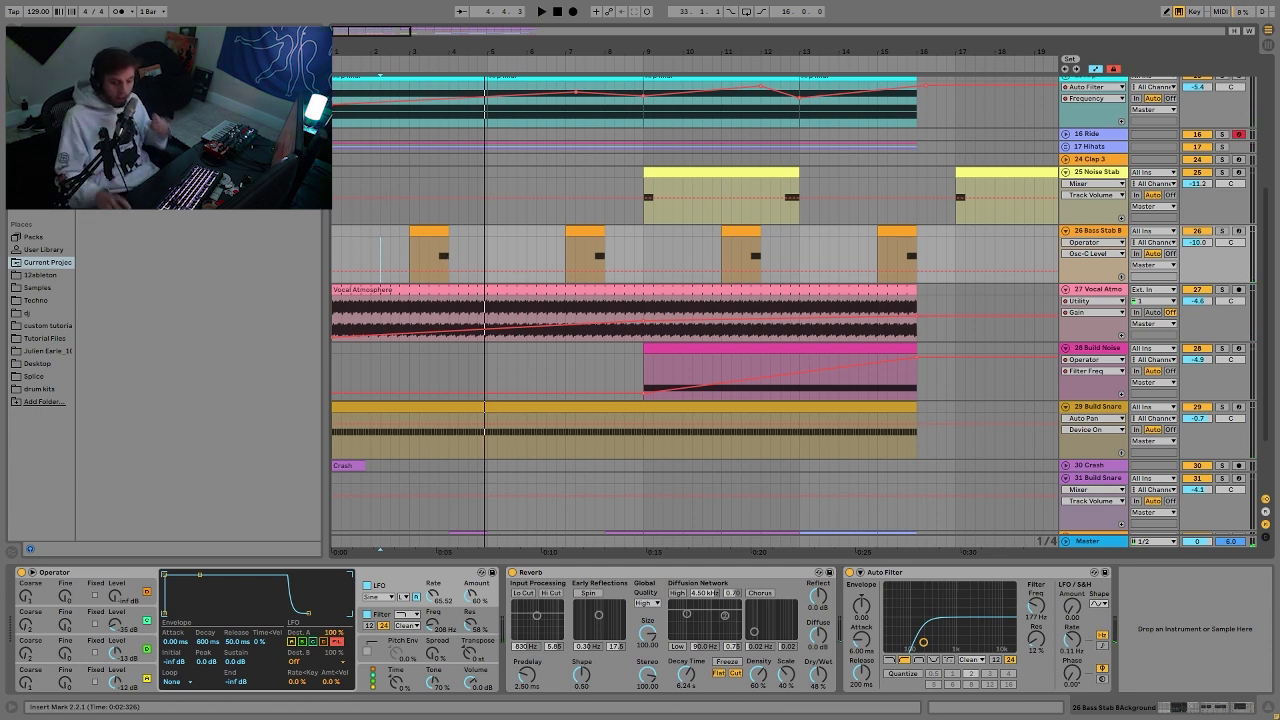
left_click(433, 243)
key("space")
Show the devices of 31 Build Snare and 30 Crash, and play the crash clip at the start of the arrangement.
key("minus")
key("minus")
key("minus")
scroll(602, 335, "down", 3)
left_click(1095, 393)
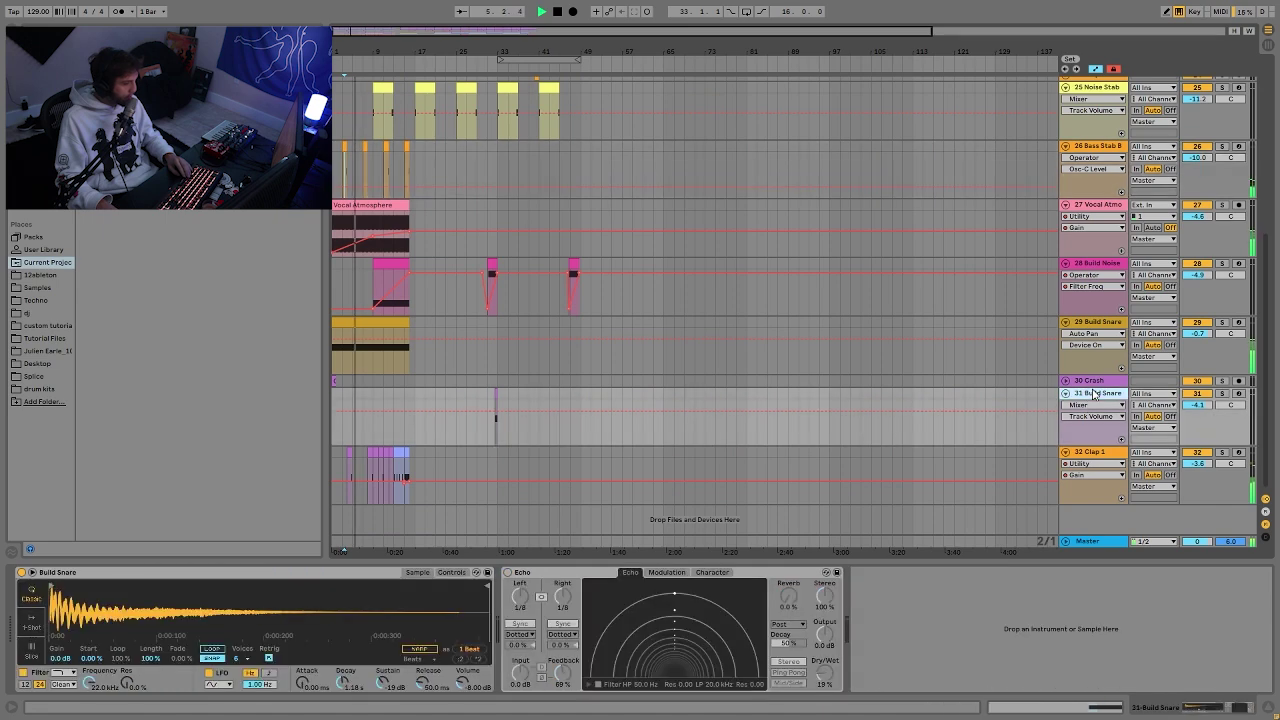
key("Up")
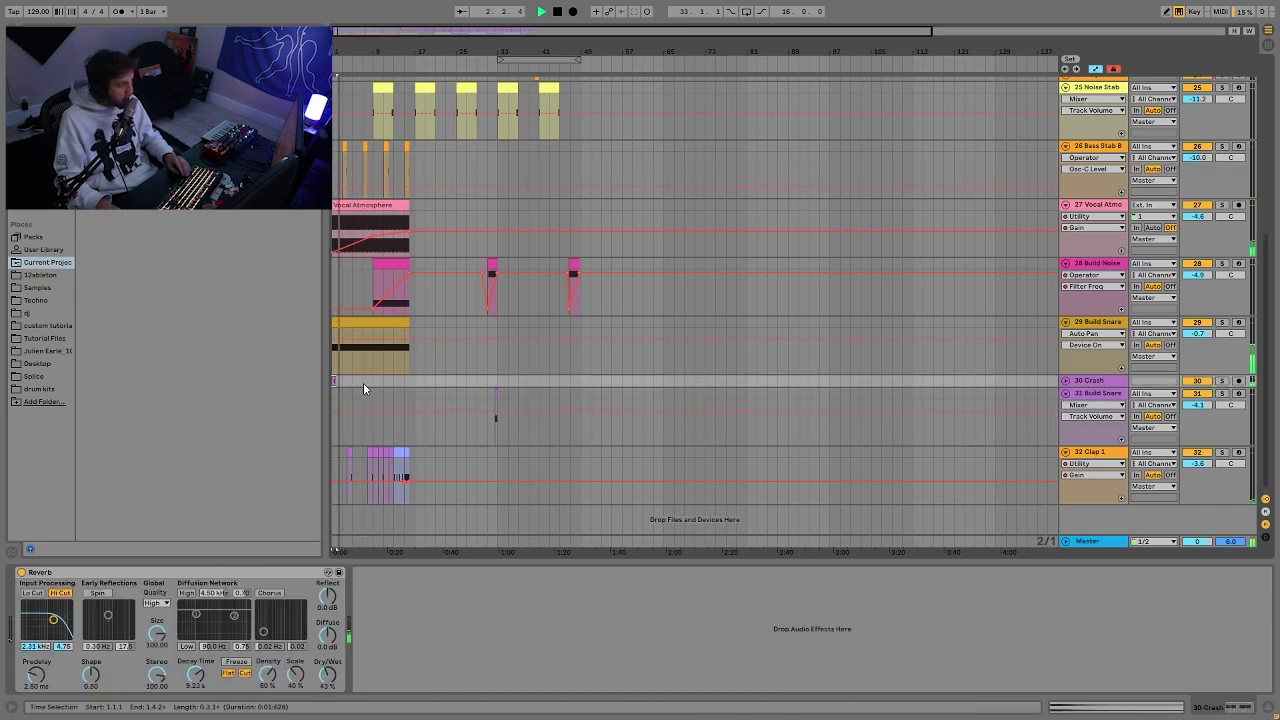
Play the full mix from 31.1.1 into the drop and fold all the unfolded tracks in the arrangement.
scroll(543, 400, "up", 5)
left_click(487, 172)
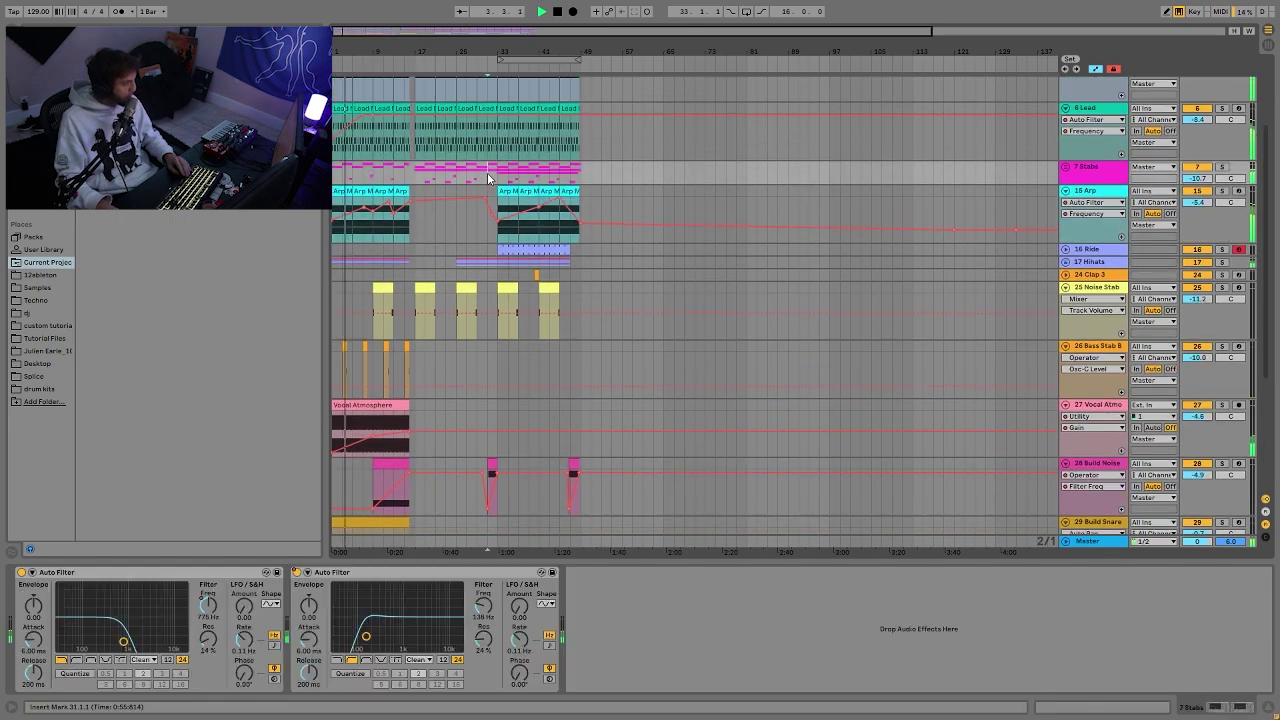
left_click(1089, 192)
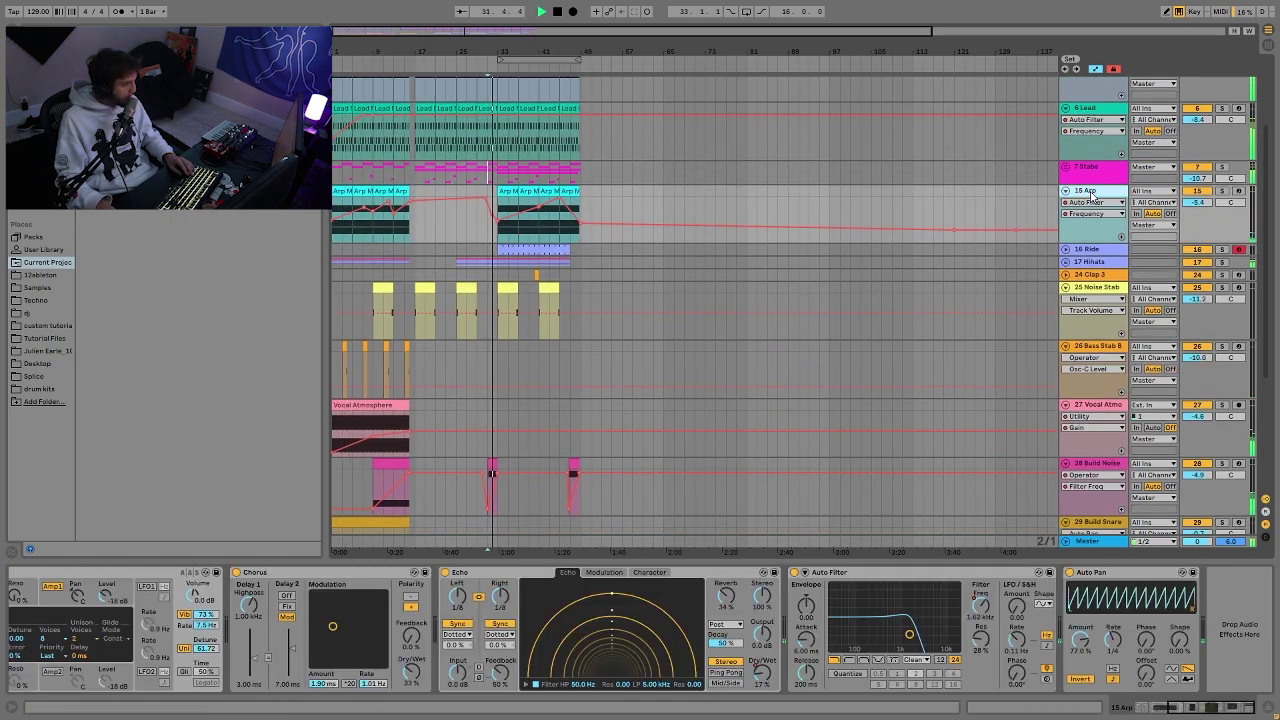
key("ctrl+a")
key("alt+u")
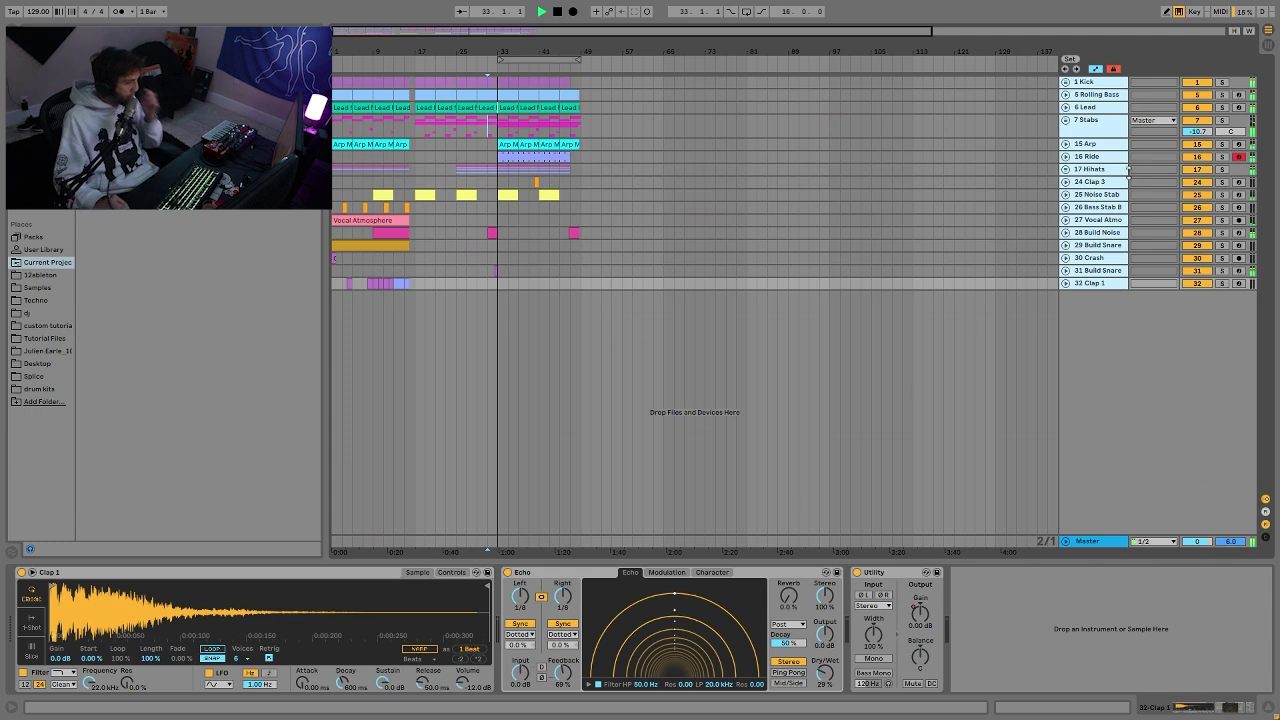
Select the time range from 33.1.1 to 37.1.1 on the 7 Stabs group.
left_click(548, 130)
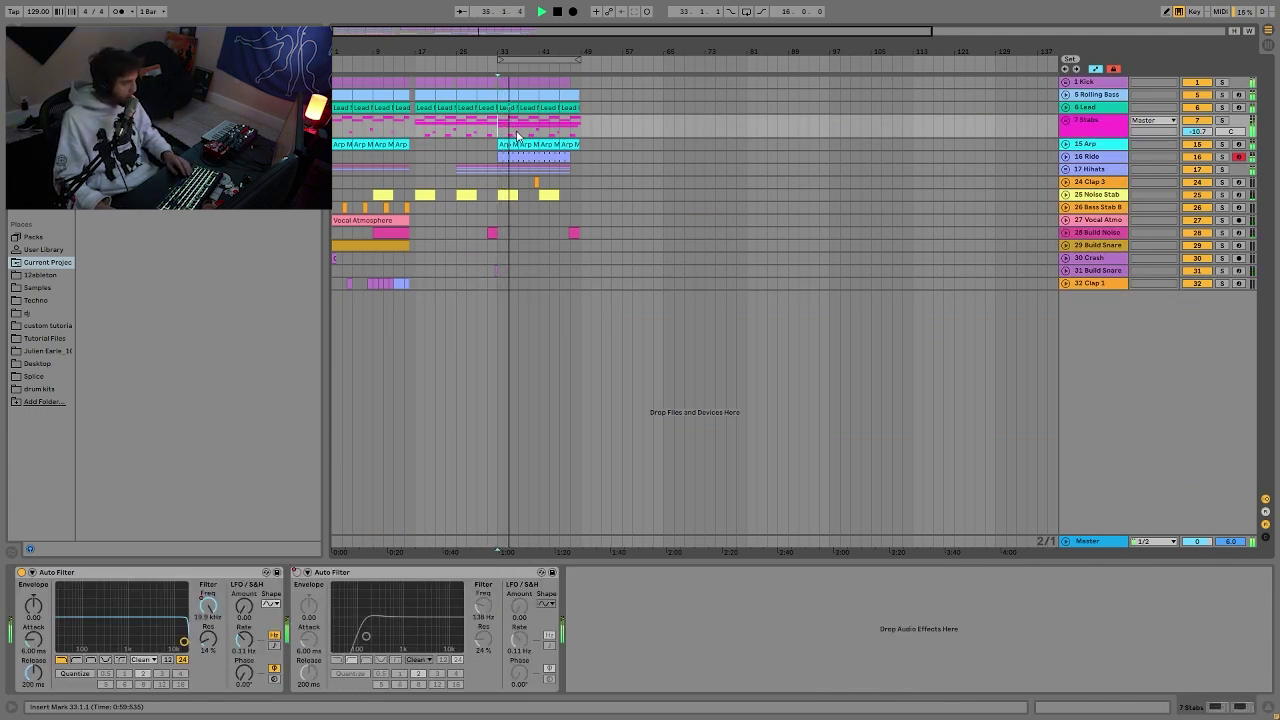
left_click(519, 135, "shift")
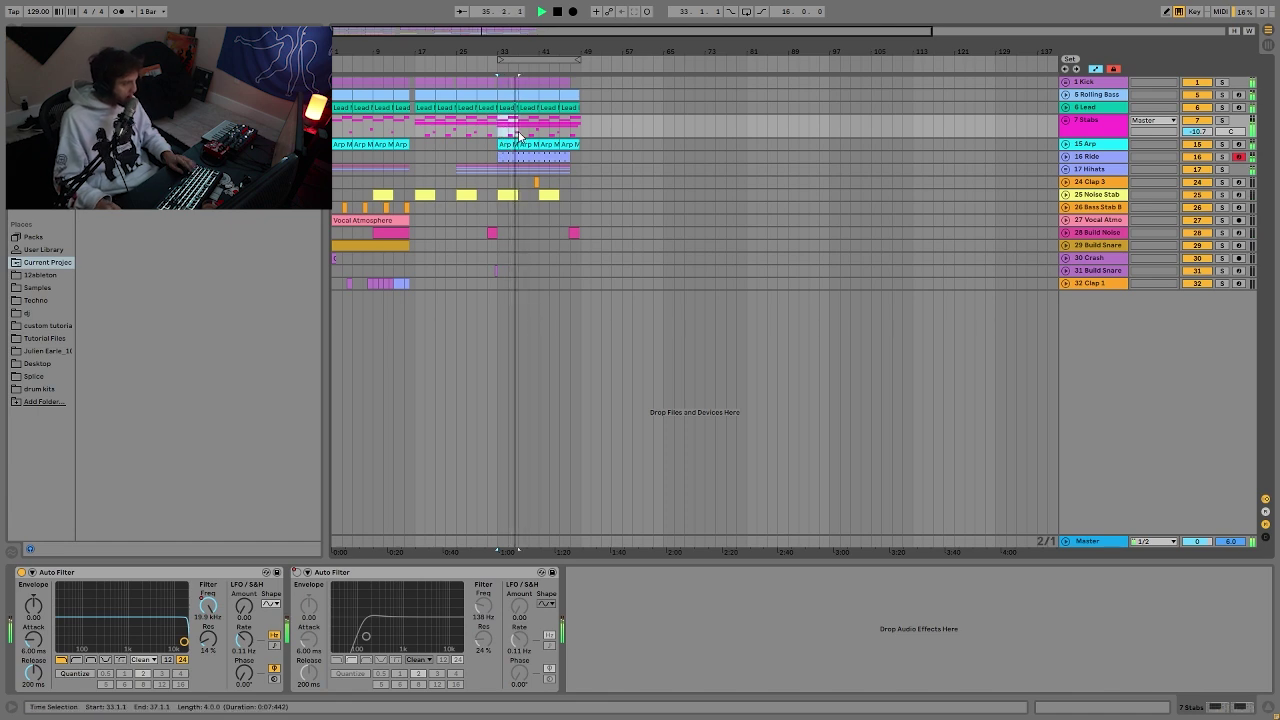